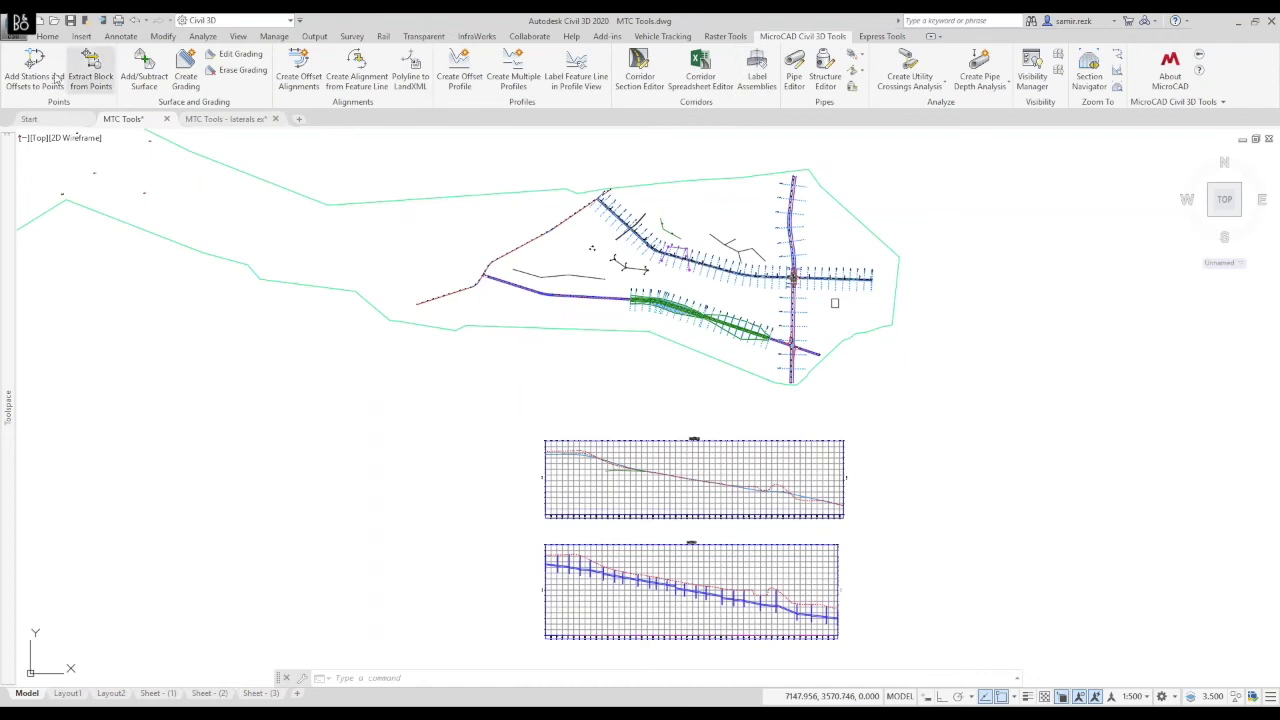
Examine the GS survey points 20, 21 and 22 along the road alignment around stations 3+60 to 4+60.
{"action": "left_click", "coordinate": [1088, 66]}
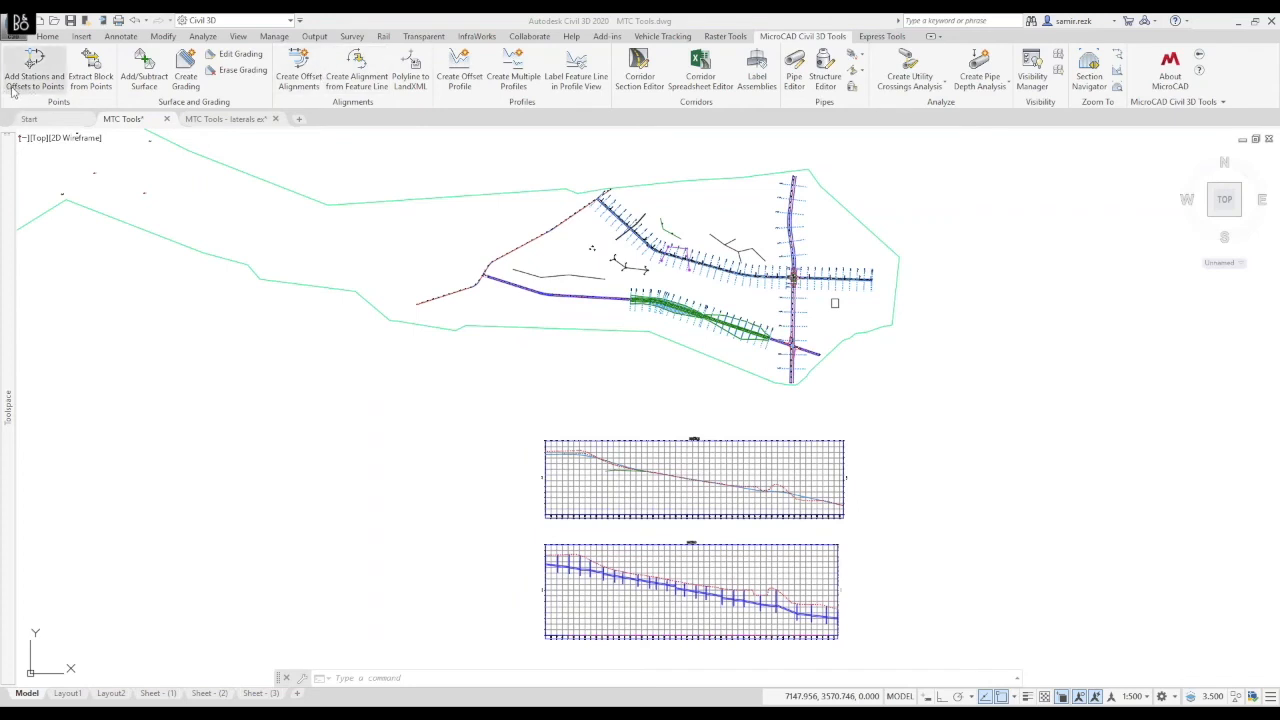
{"action": "scroll", "coordinate": [600, 285], "scroll_direction": "up", "scroll_amount": 3}
{"action": "scroll", "coordinate": [670, 245], "scroll_direction": "up", "scroll_amount": 6}
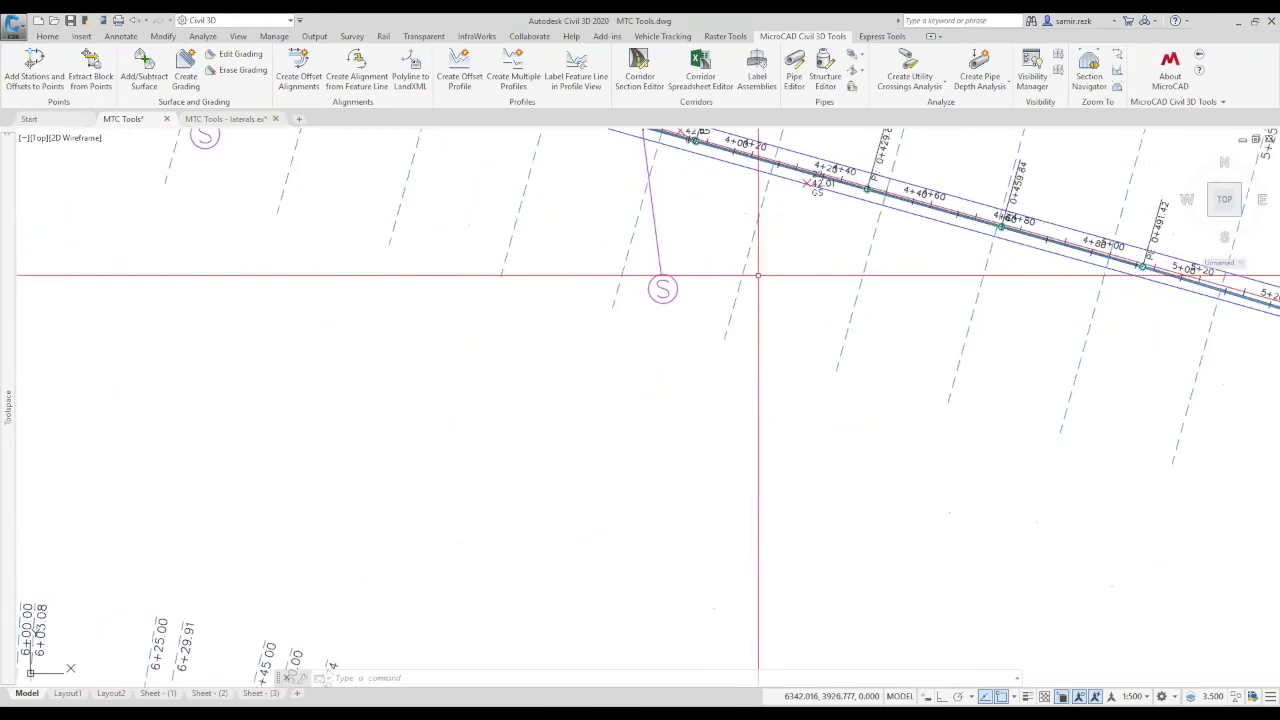
{"action": "middle_click_drag", "start_coordinate": [791, 489], "coordinate": [829, 518]}
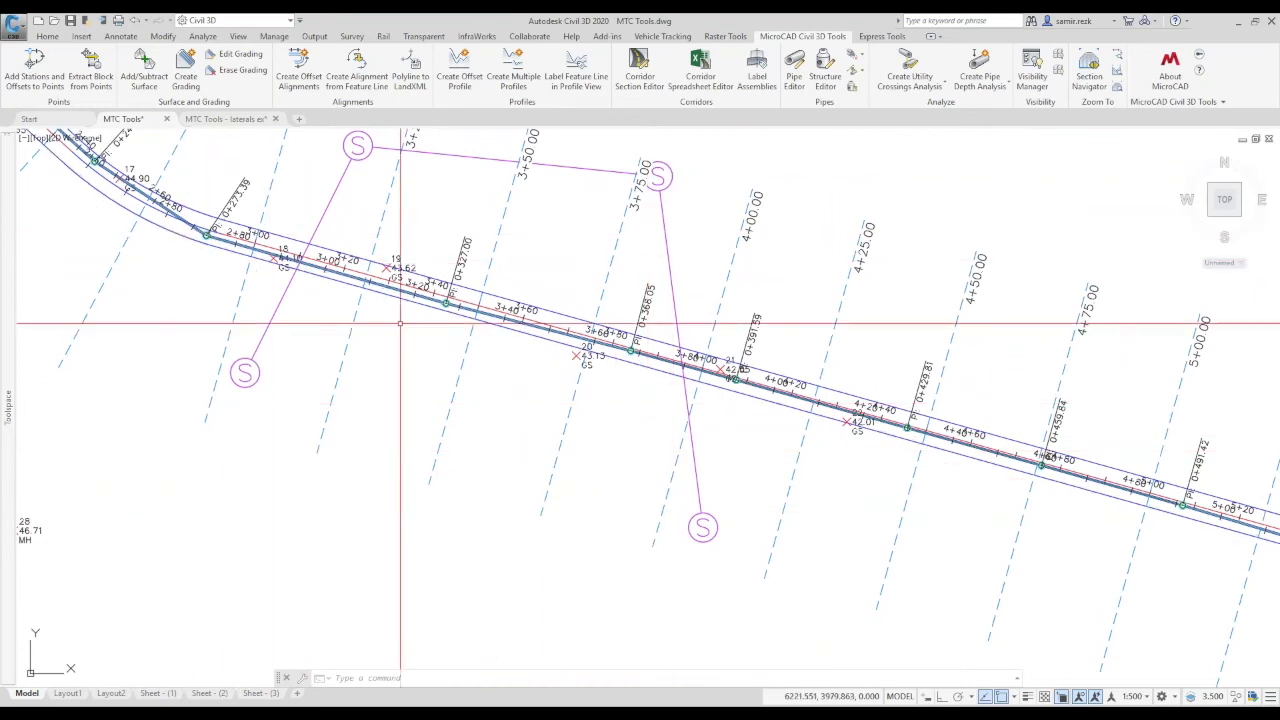
{"action": "scroll", "coordinate": [903, 470], "scroll_direction": "up", "scroll_amount": 4}
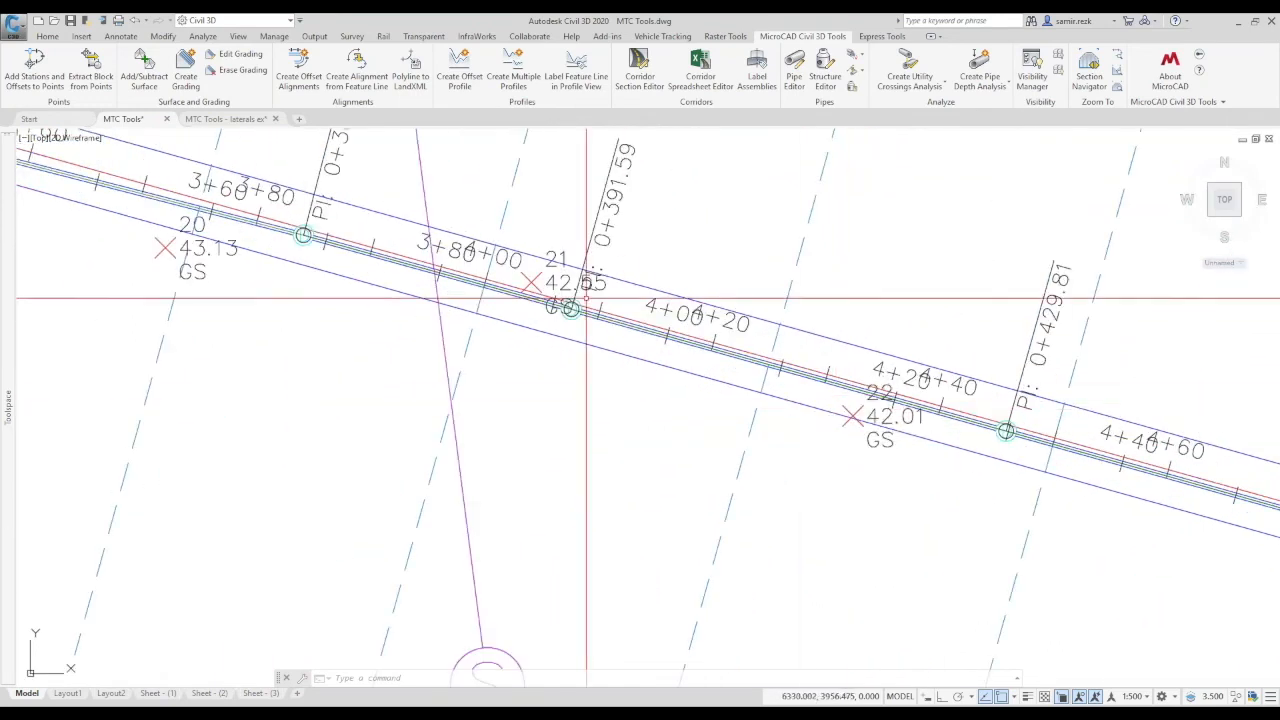
{"action": "left_click", "coordinate": [529, 280]}
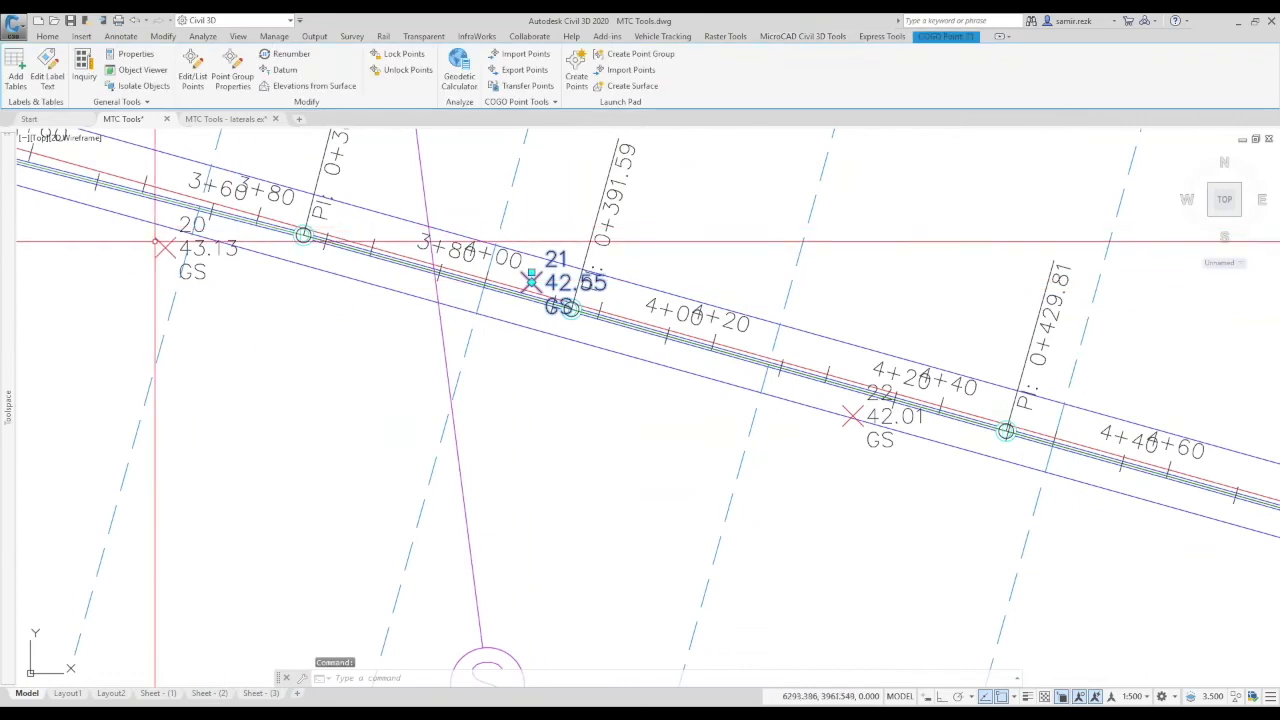
{"action": "left_click", "coordinate": [165, 245]}
{"action": "key", "text": "Escape"}
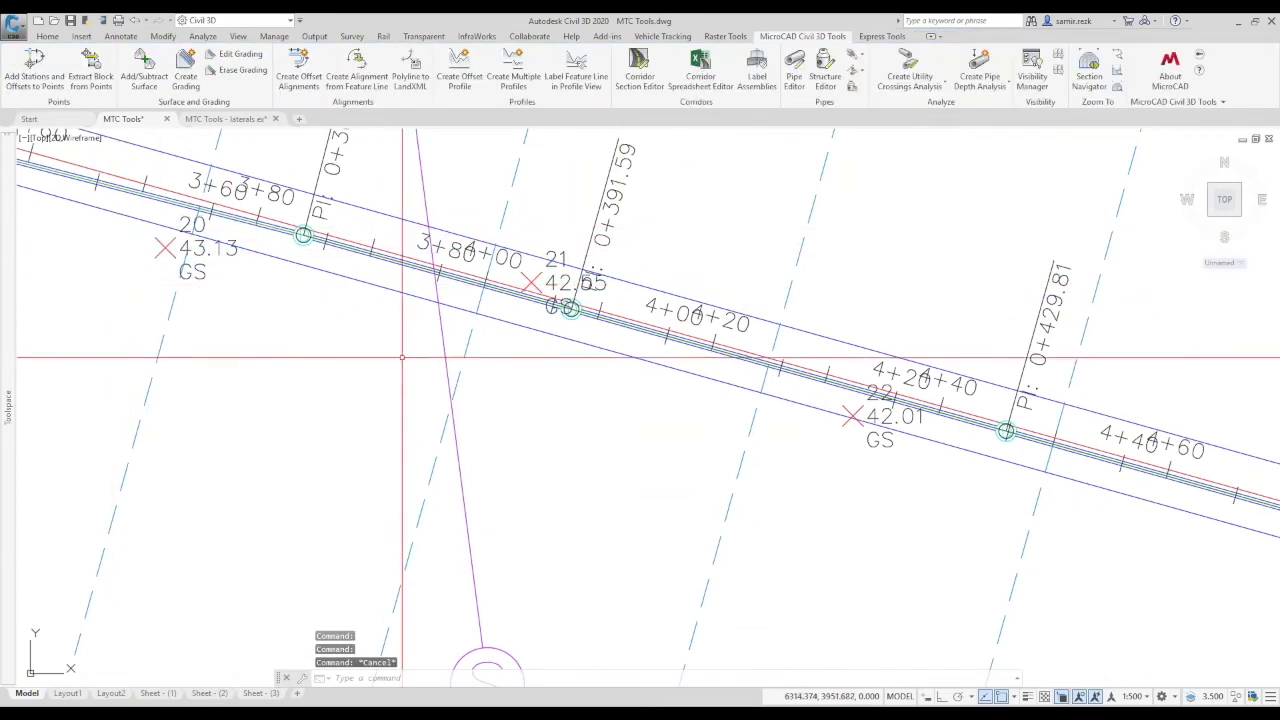
{"action": "scroll", "coordinate": [416, 383], "scroll_direction": "down", "scroll_amount": 4}
{"action": "middle_click_drag", "start_coordinate": [416, 383], "coordinate": [575, 387]}
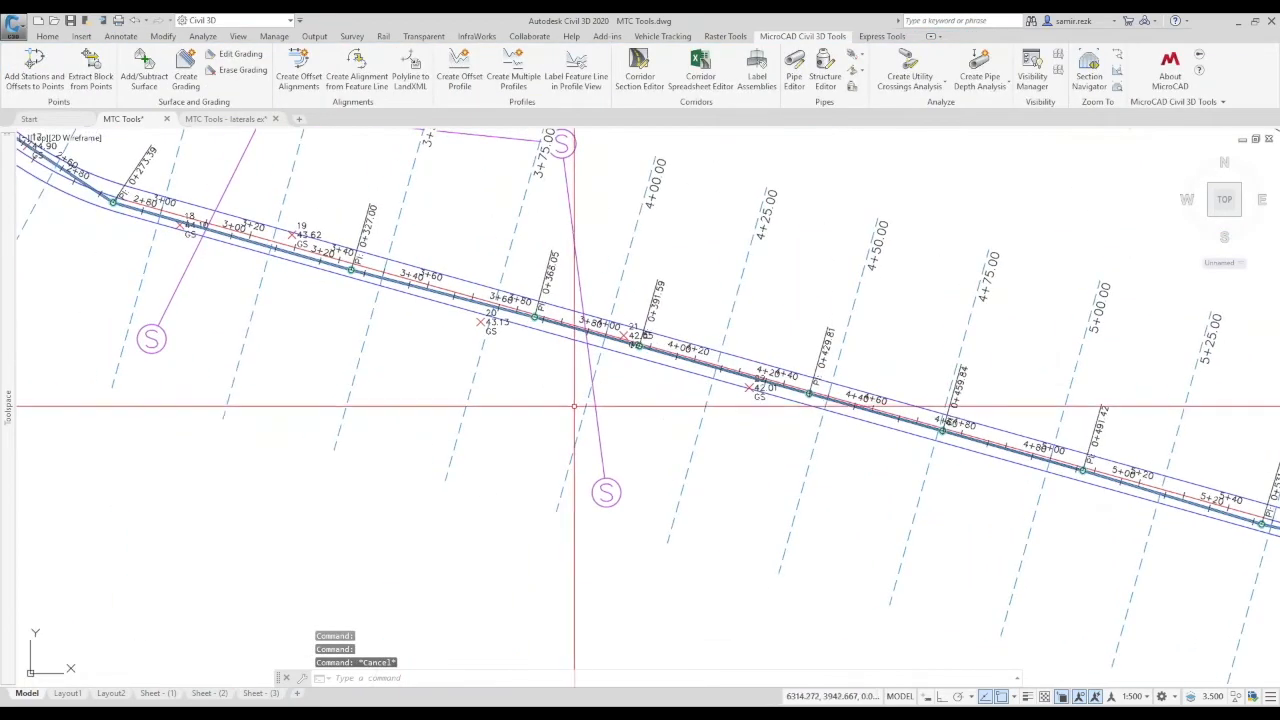
{"action": "scroll", "coordinate": [763, 385], "scroll_direction": "up", "scroll_amount": 6}
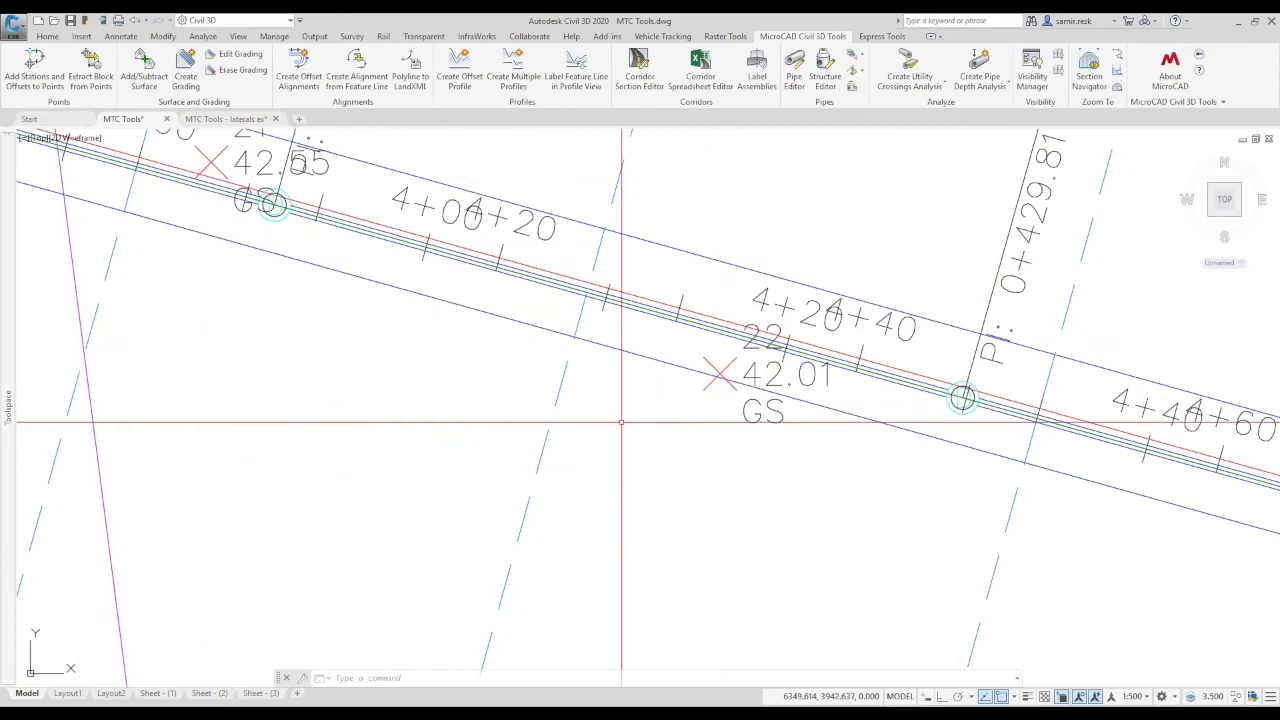
{"action": "middle_click_drag", "start_coordinate": [537, 416], "coordinate": [519, 396]}
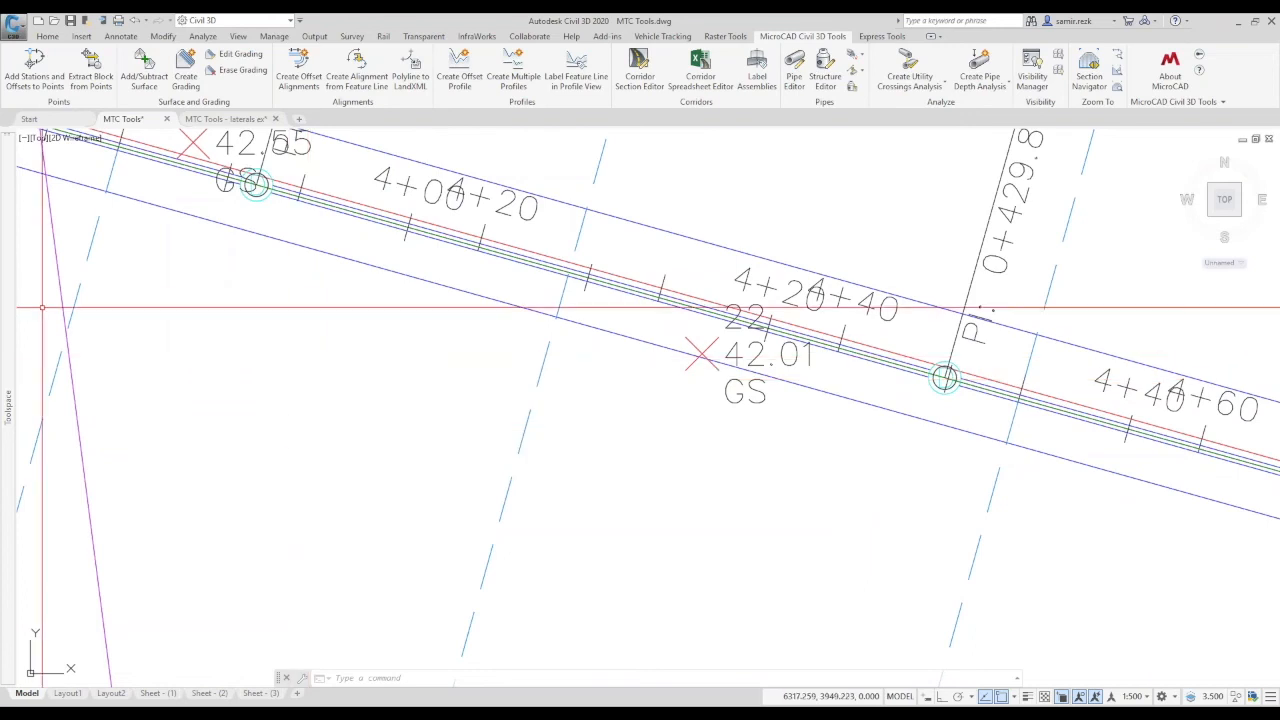
{"action": "mouse_move", "coordinate": [4, 327]}
{"action": "left_click", "coordinate": [355, 255]}
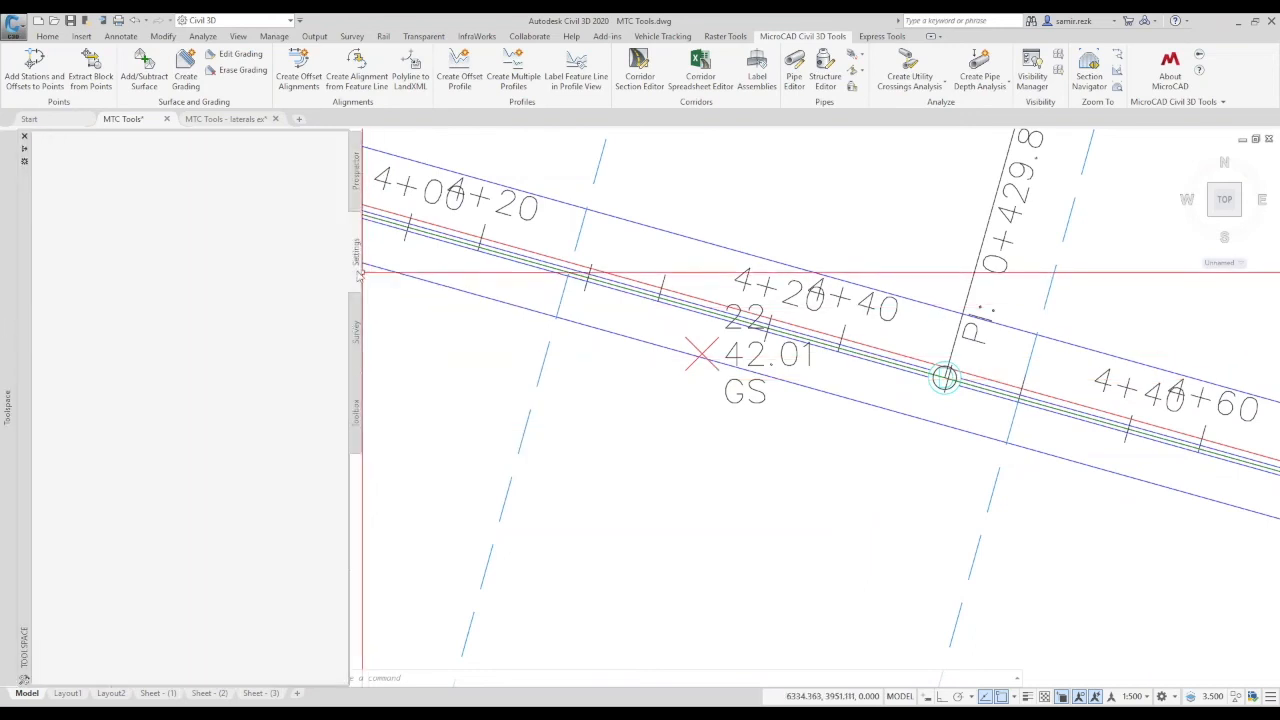
{"action": "left_click", "coordinate": [57, 202]}
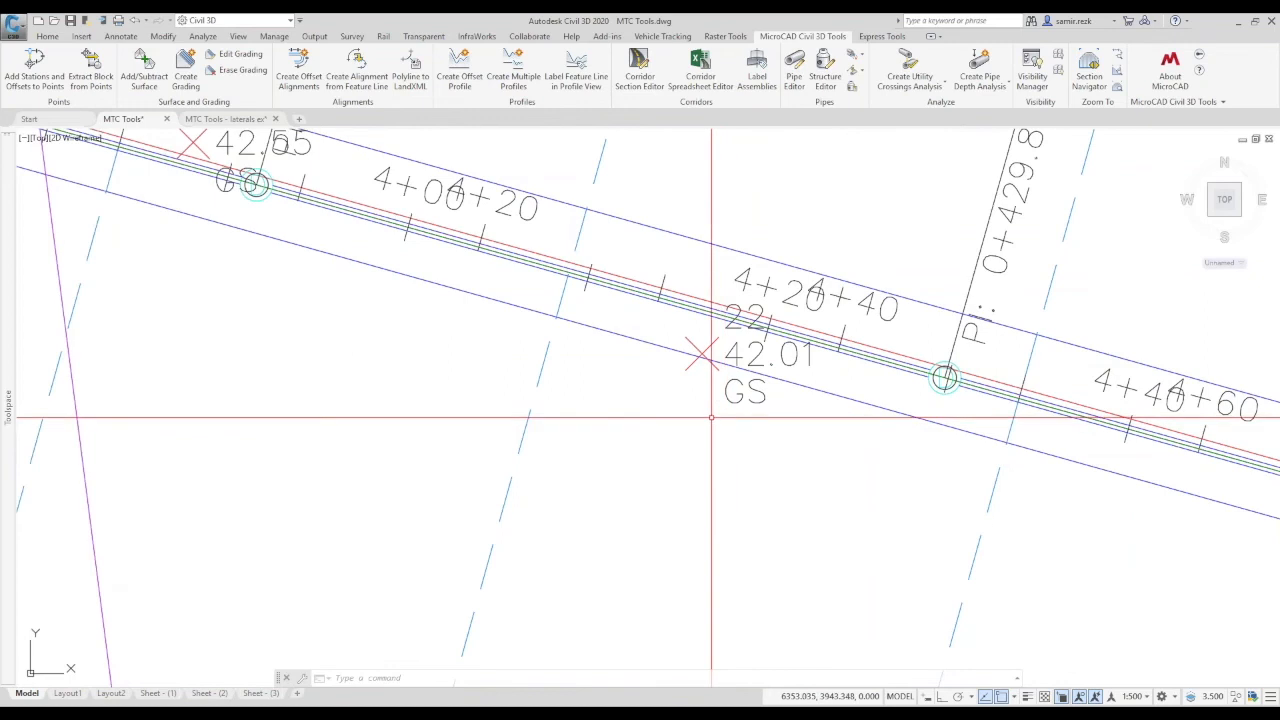
{"action": "mouse_move", "coordinate": [711, 417]}
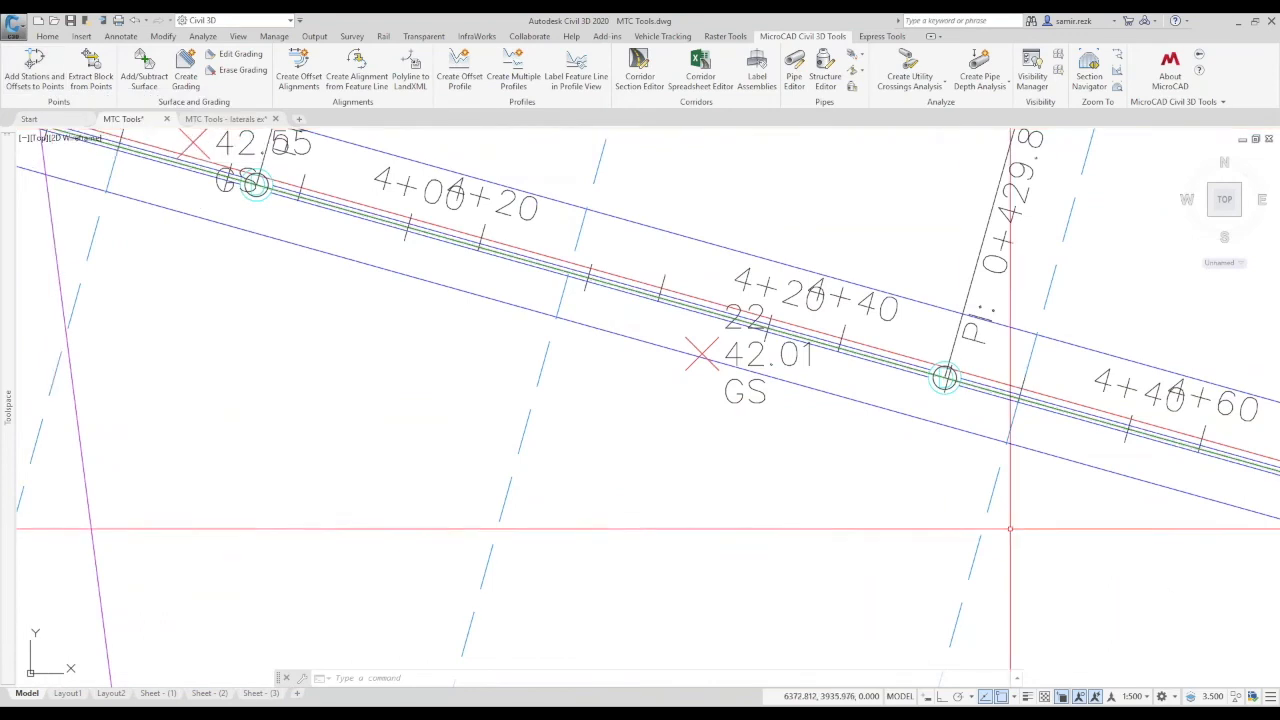
Set up Add Stations and Offsets to Points for the GS Points group with Road B as the primary alignment.
{"action": "scroll", "coordinate": [800, 432], "scroll_direction": "down", "scroll_amount": 2}
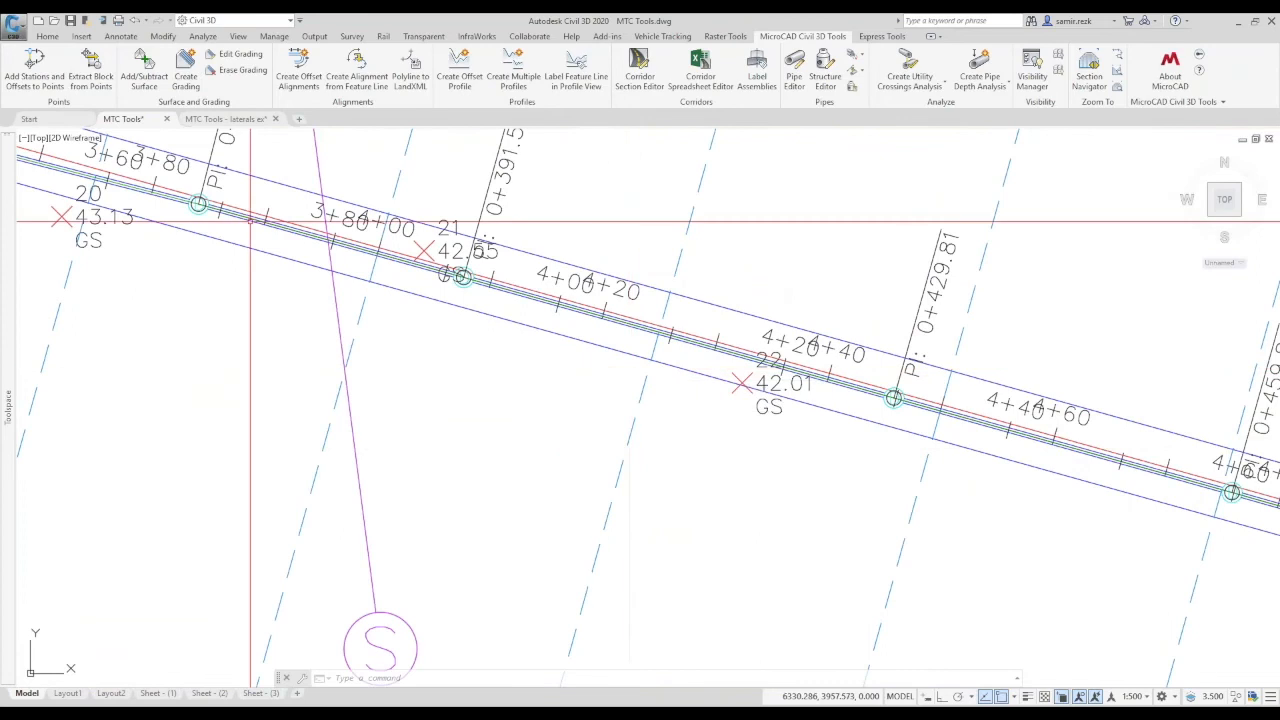
{"action": "left_click", "coordinate": [36, 72]}
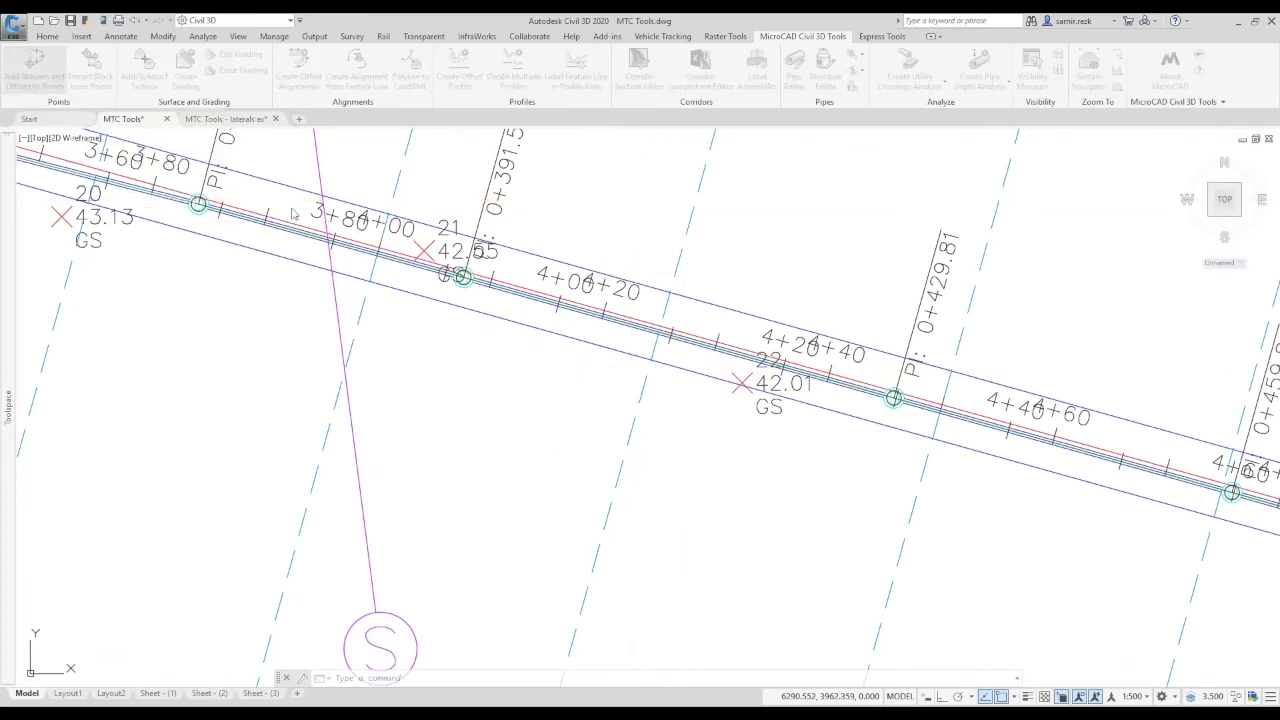
{"action": "left_click_drag", "start_coordinate": [618, 112], "coordinate": [560, 160]}
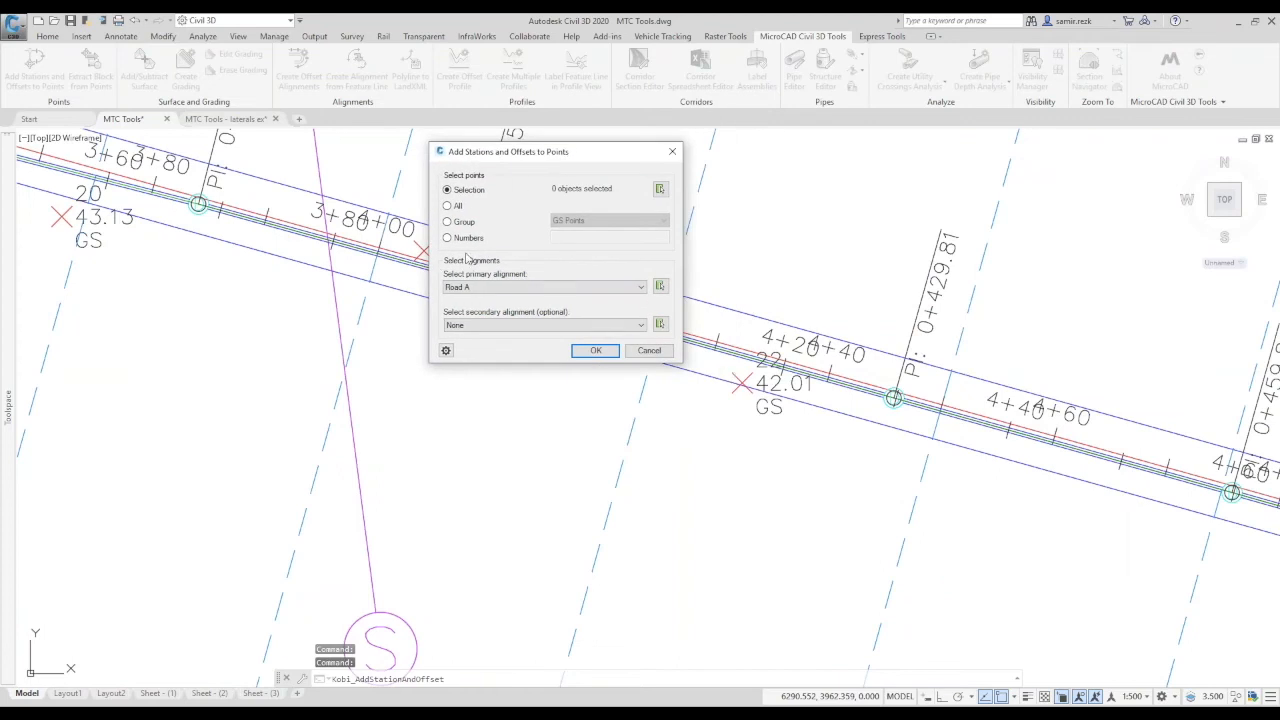
{"action": "left_click", "coordinate": [456, 209]}
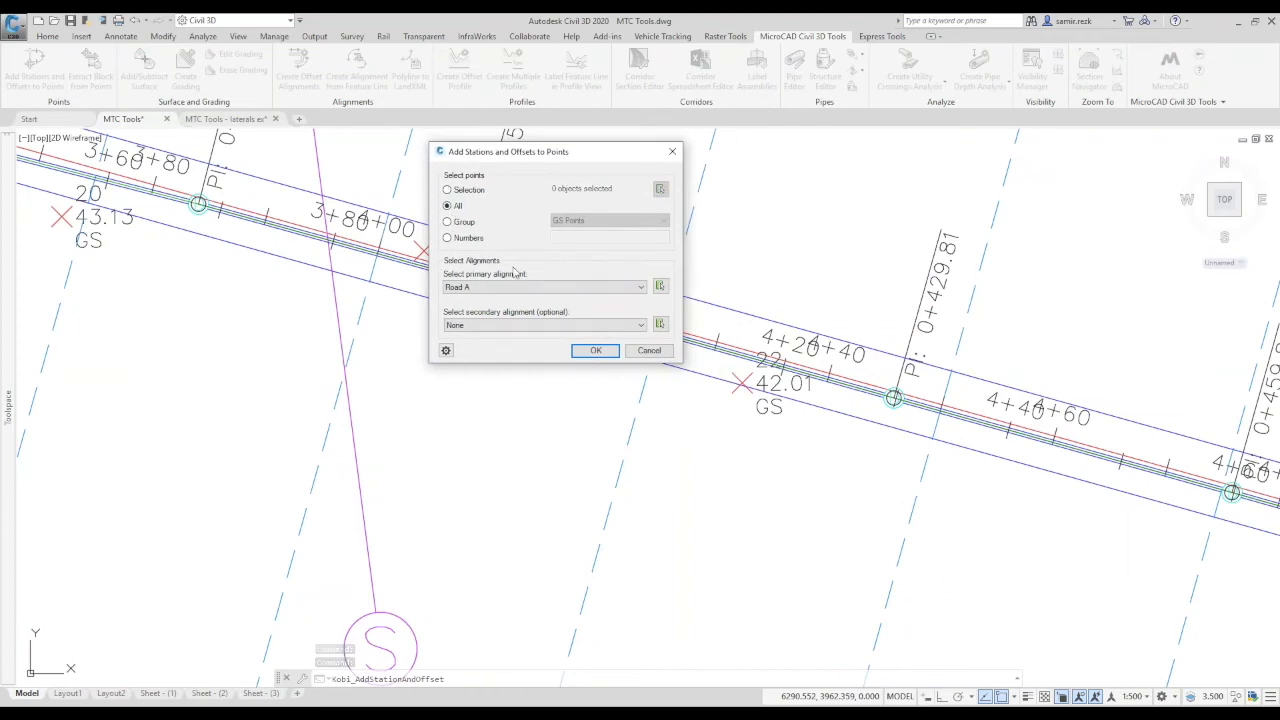
{"action": "left_click", "coordinate": [470, 240]}
{"action": "left_click", "coordinate": [472, 229]}
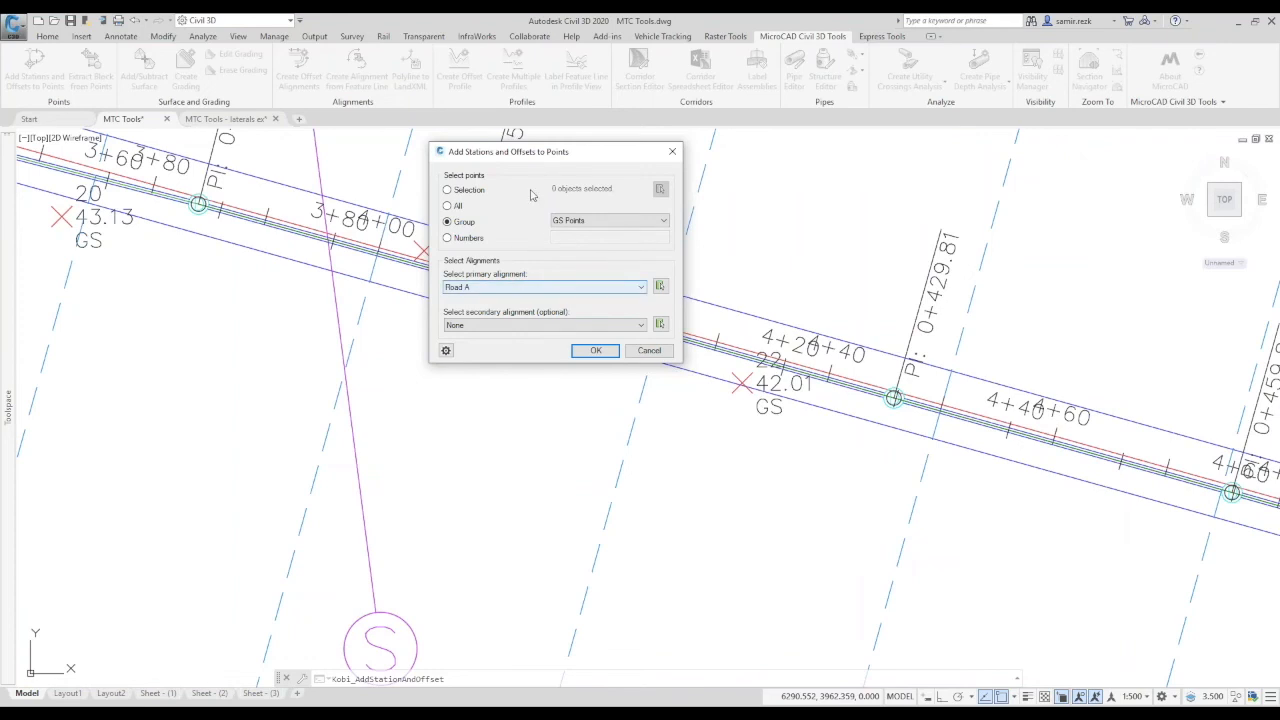
{"action": "left_click", "coordinate": [508, 289]}
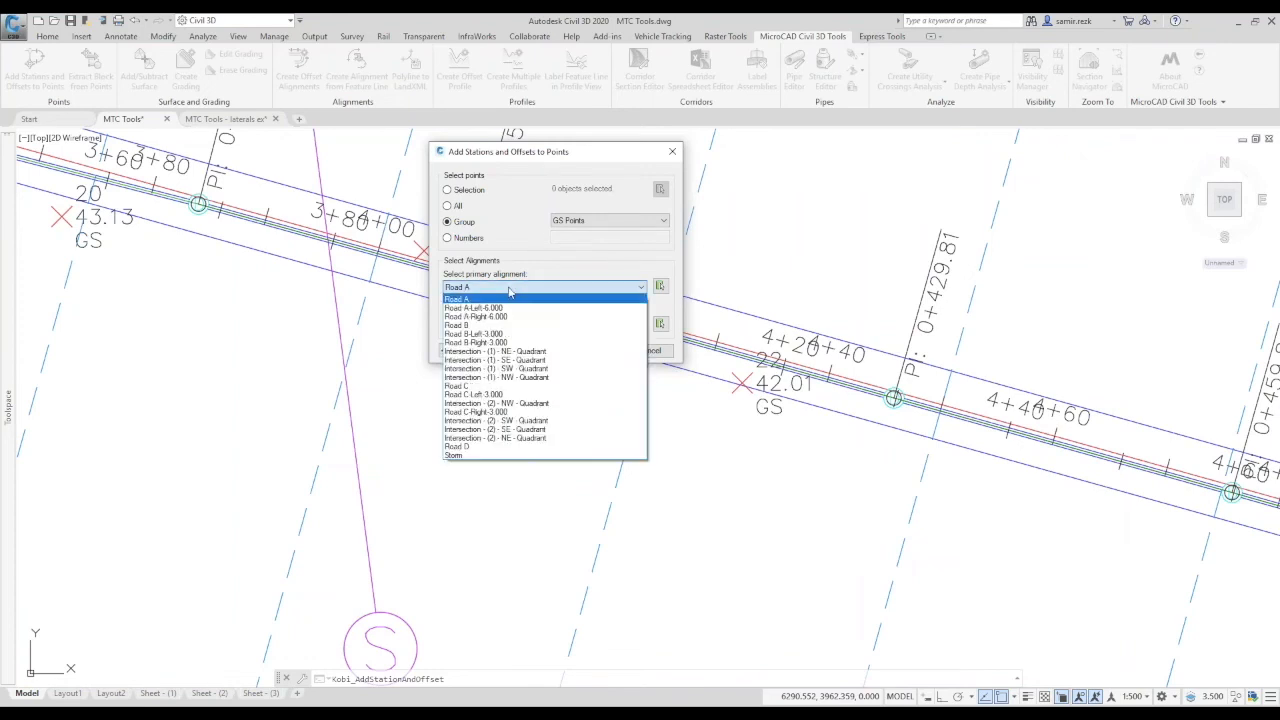
{"action": "left_click", "coordinate": [480, 325]}
Review the left and right side prefix and suffix settings and apply the stations and offsets to the GS points.
{"action": "left_click_drag", "start_coordinate": [535, 152], "coordinate": [543, 125]}
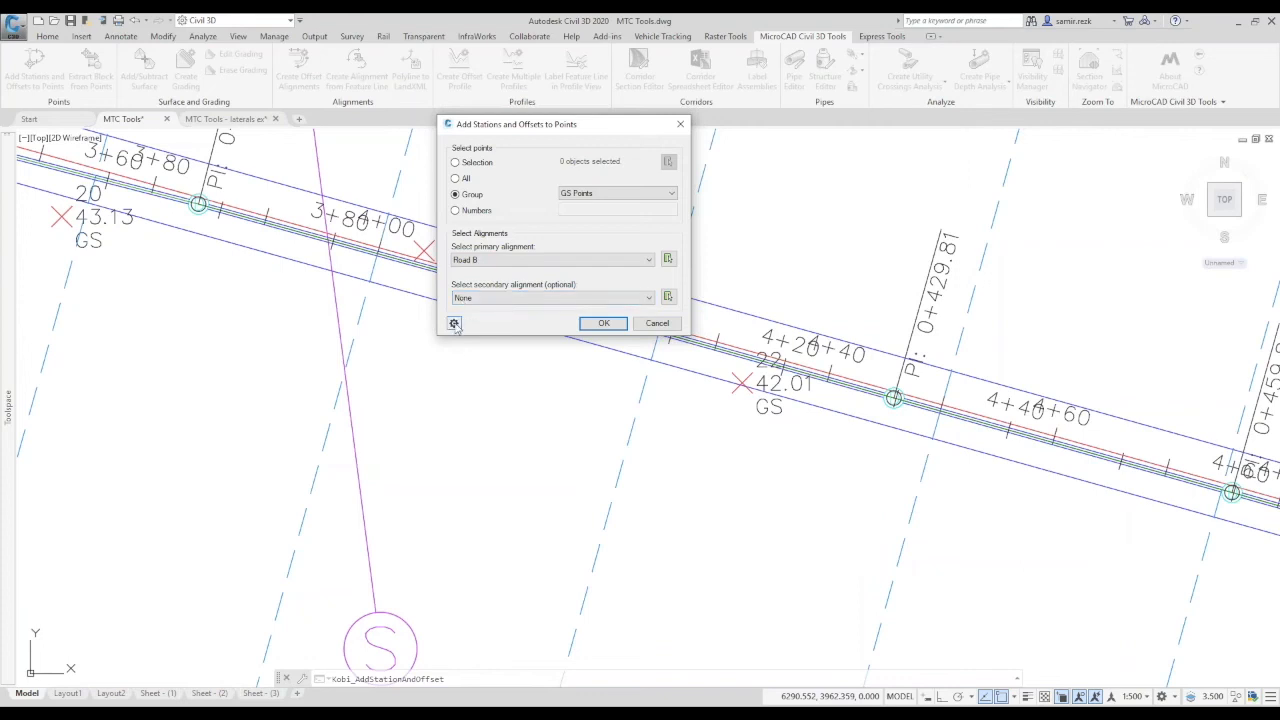
{"action": "left_click", "coordinate": [454, 324]}
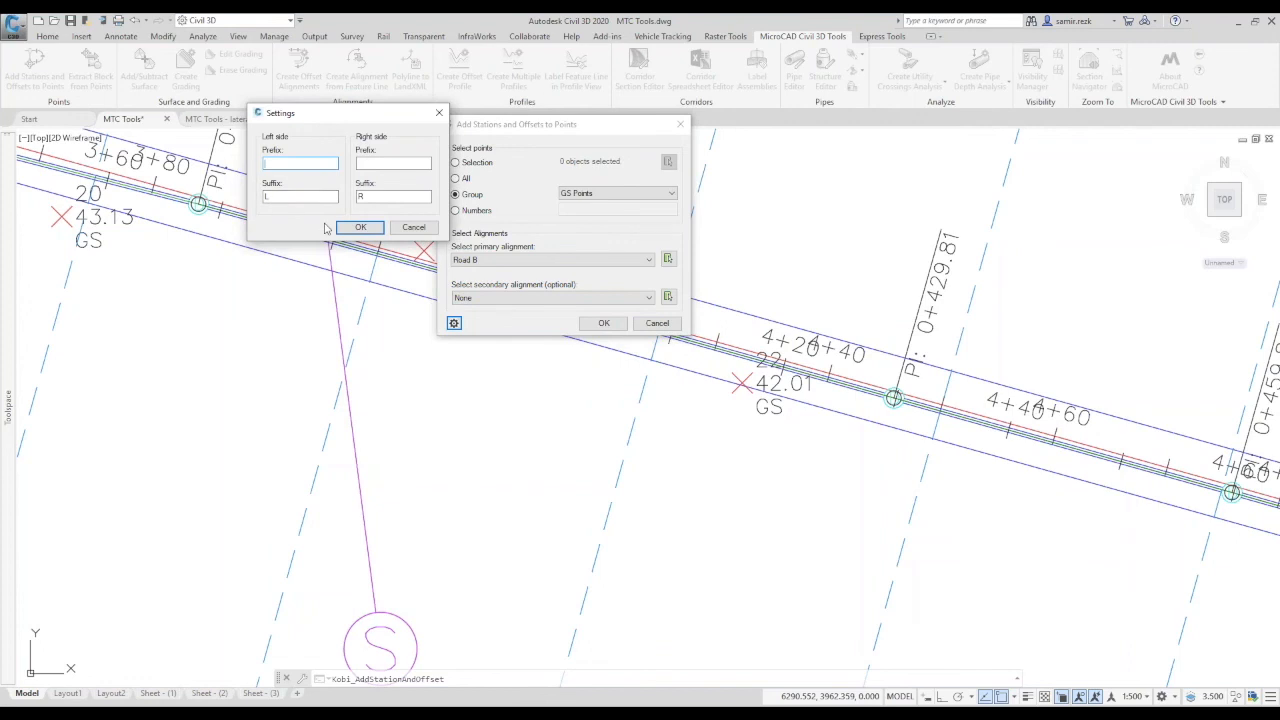
{"action": "left_click", "coordinate": [414, 227]}
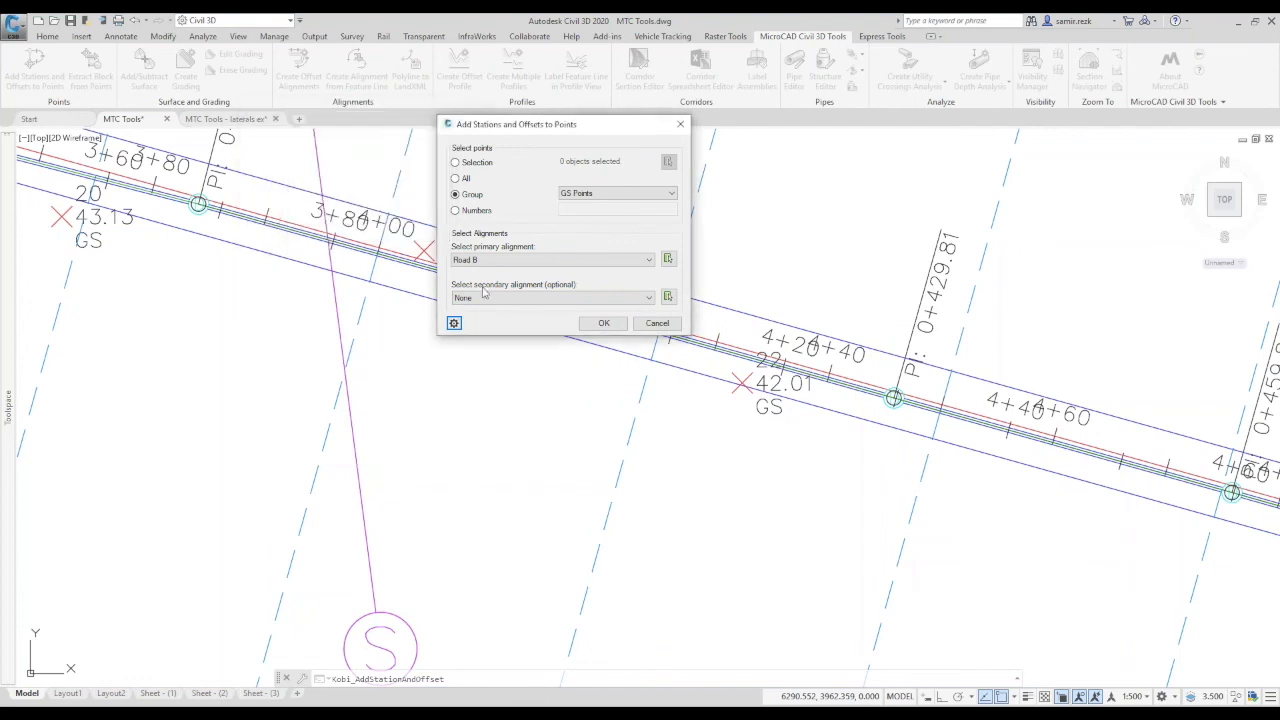
{"action": "left_click", "coordinate": [603, 323]}
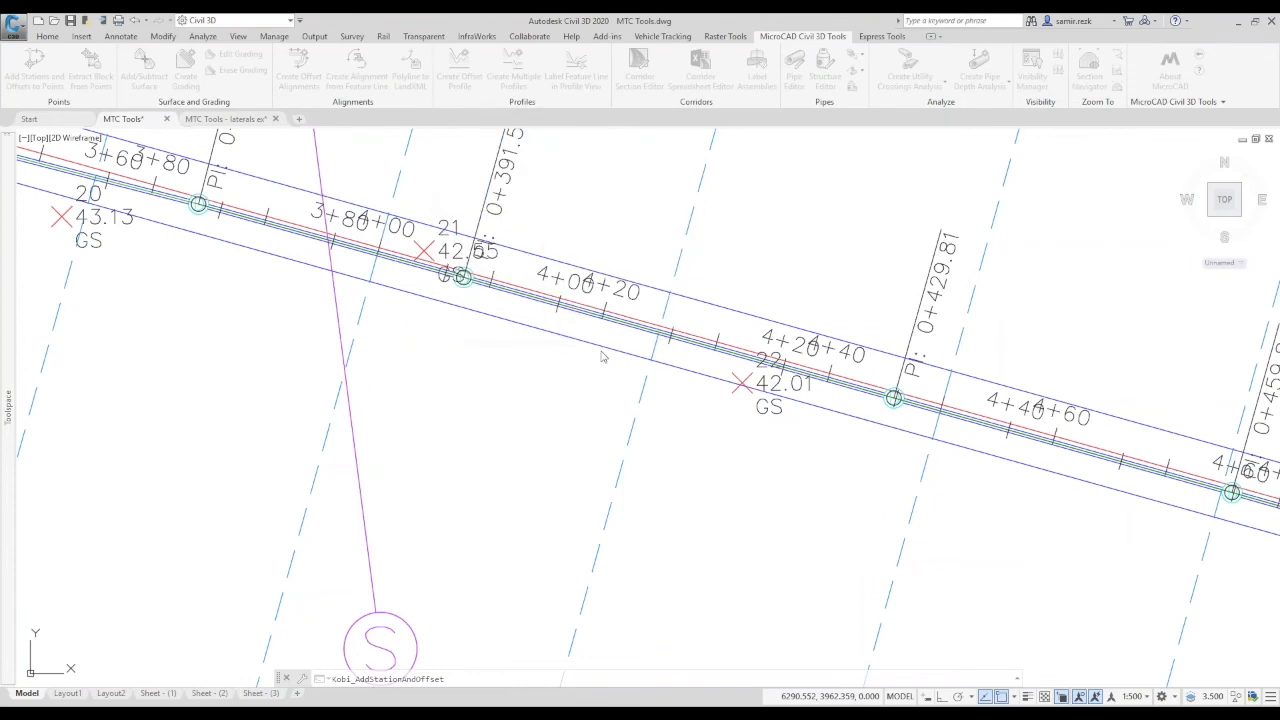
Open point 22 in the Point Editor and examine its reference alignment, suffix, offset and station fields.
{"action": "middle_click_drag", "start_coordinate": [695, 404], "coordinate": [615, 399]}
{"action": "left_click", "coordinate": [661, 378]}
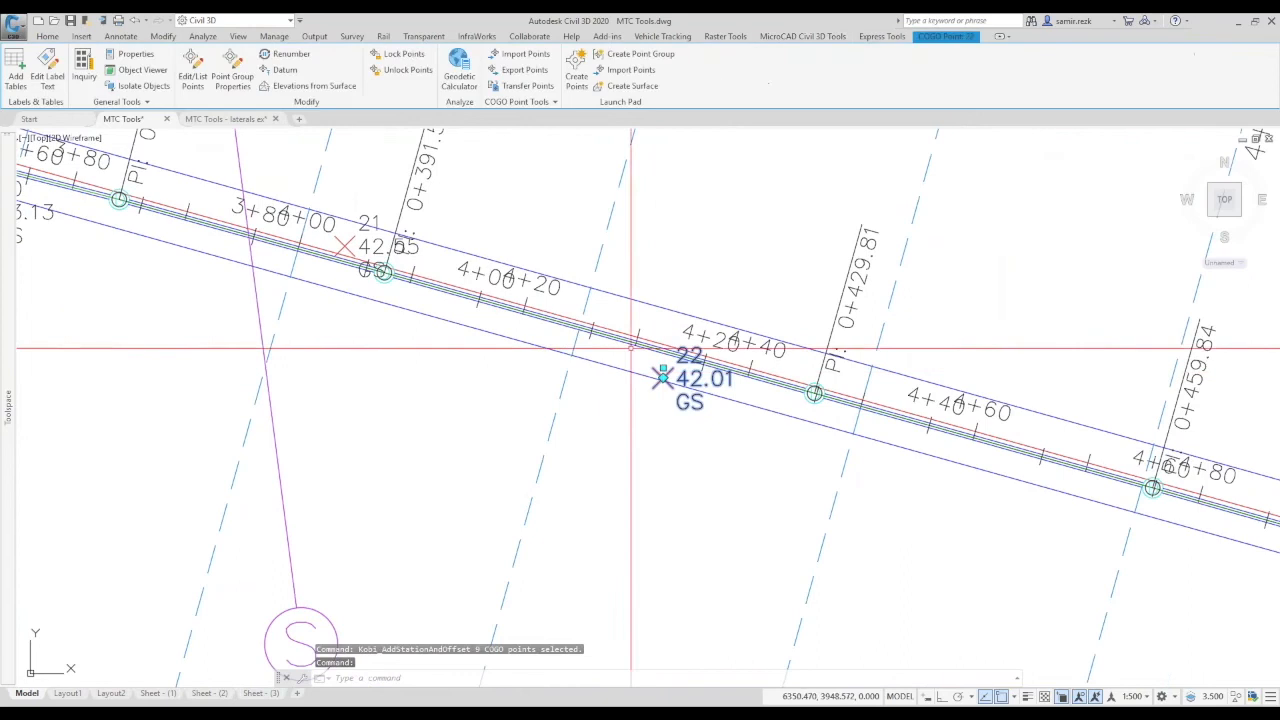
{"action": "right_click", "coordinate": [655, 285]}
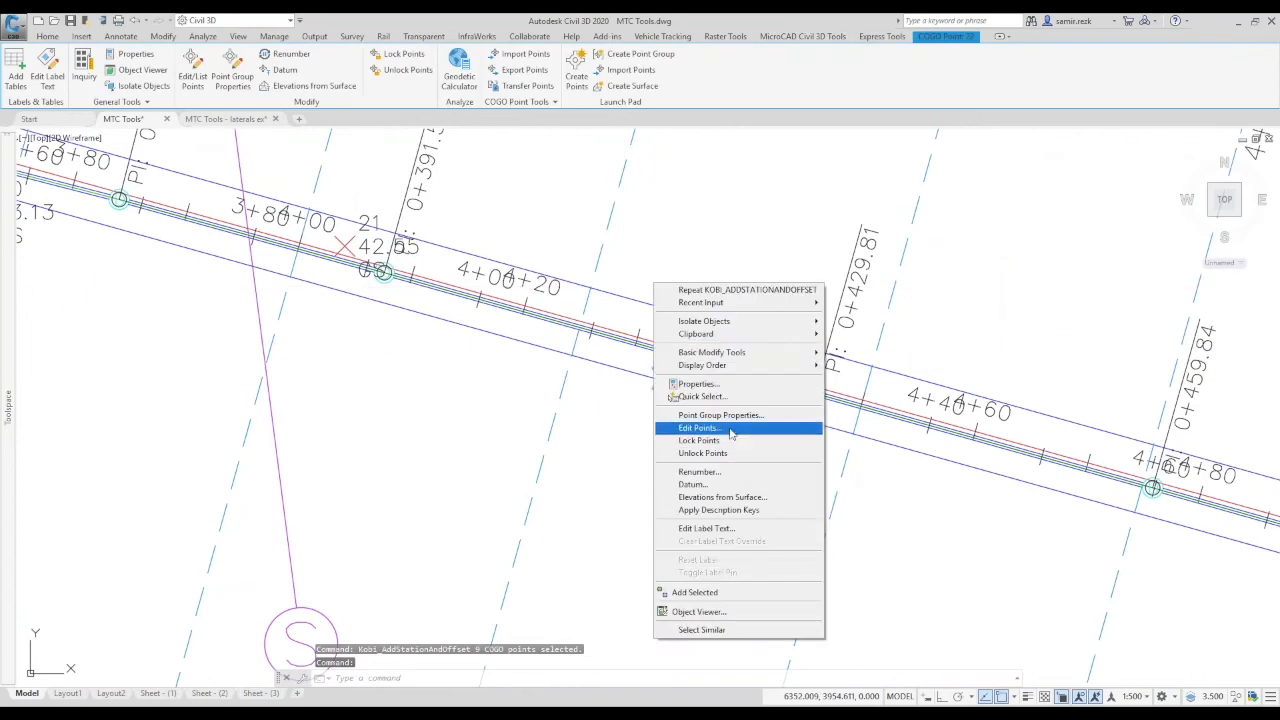
{"action": "left_click", "coordinate": [699, 427]}
{"action": "key", "text": "Escape"}
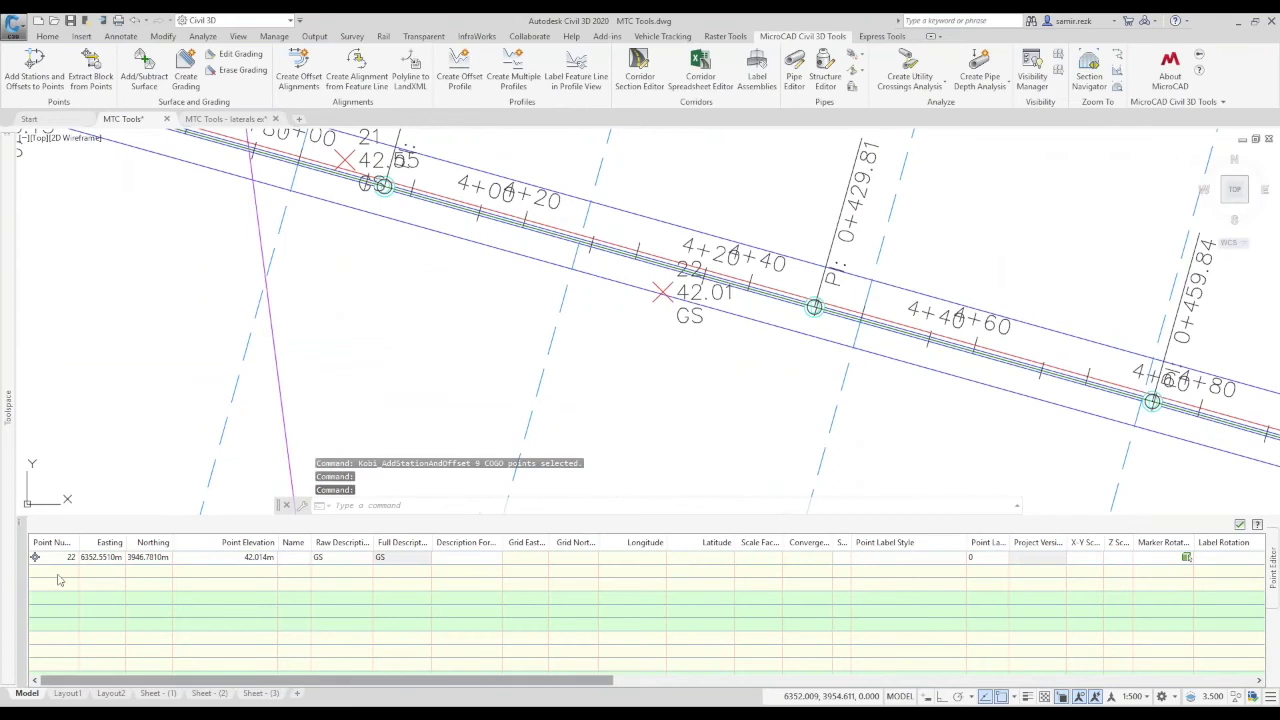
{"action": "left_click_drag", "start_coordinate": [246, 681], "coordinate": [888, 683]}
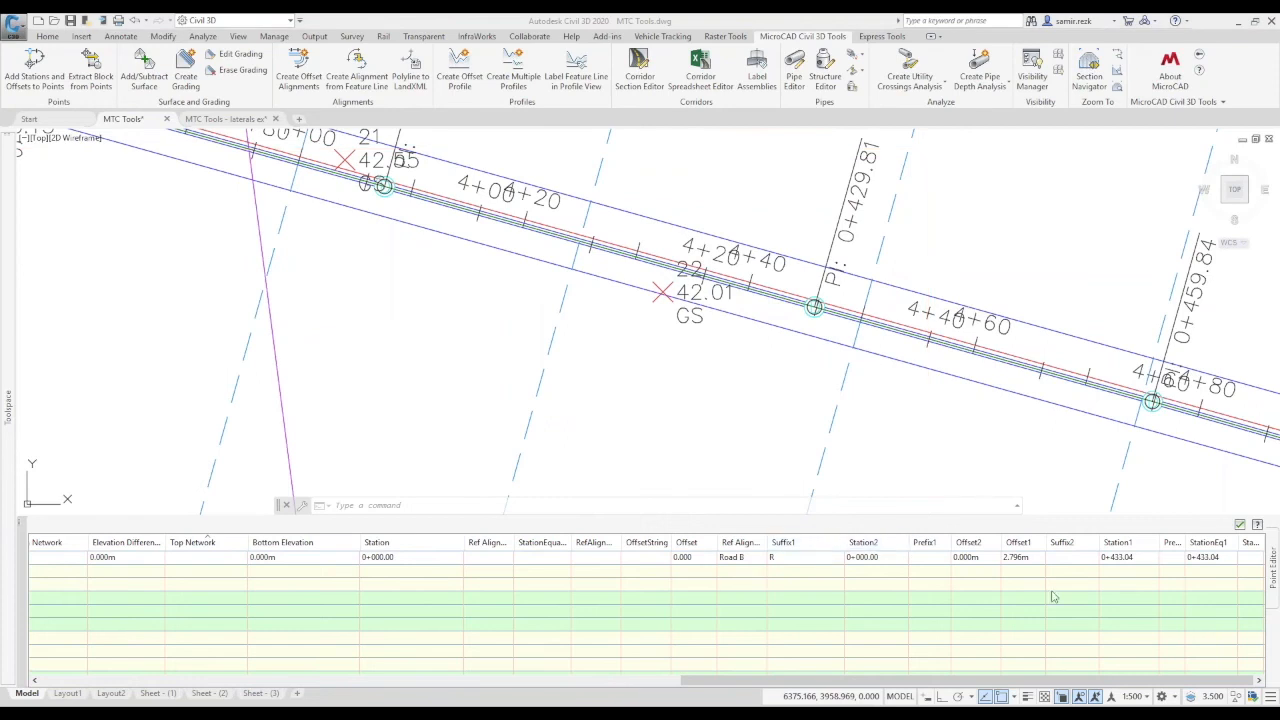
{"action": "double_click", "coordinate": [766, 540]}
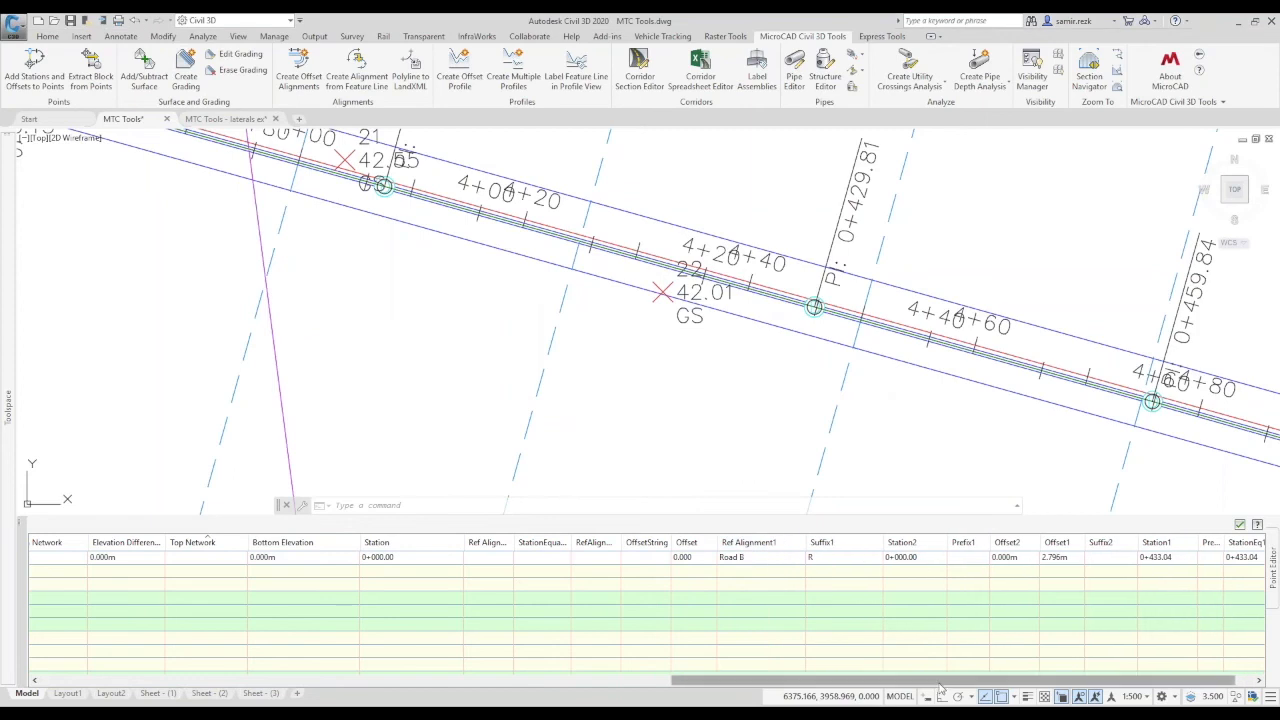
{"action": "left_click_drag", "start_coordinate": [930, 680], "coordinate": [948, 680]}
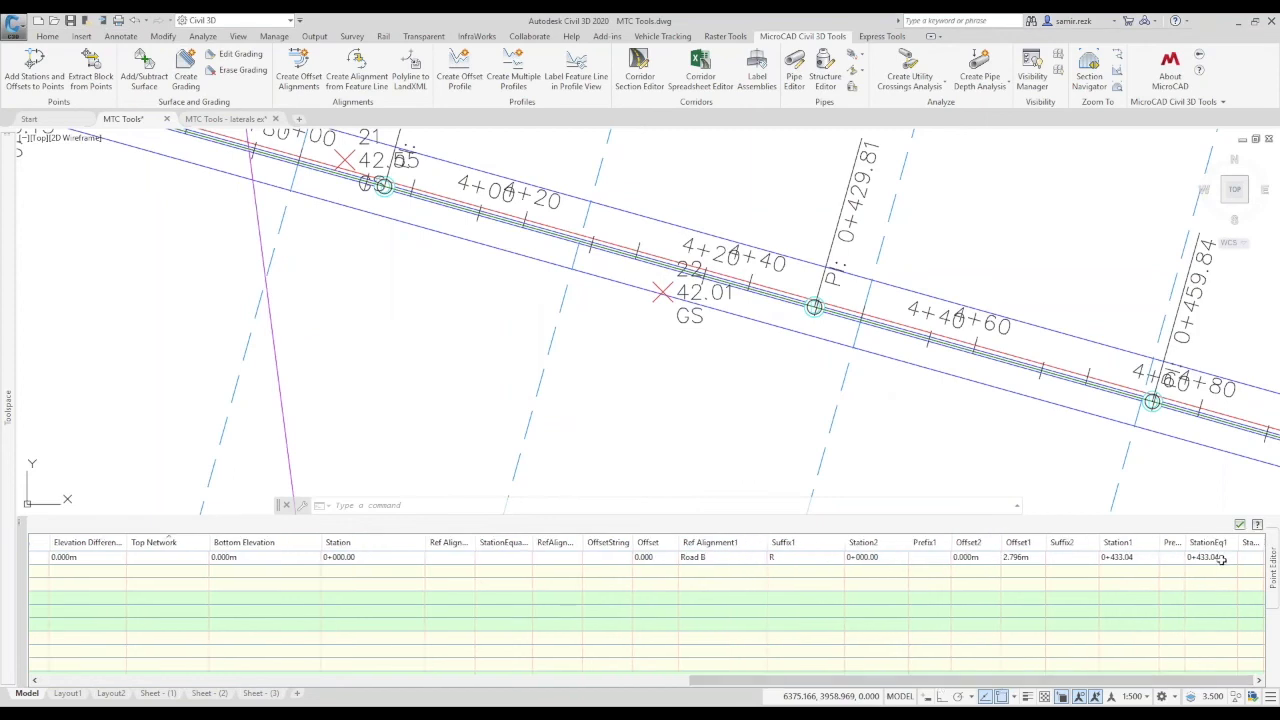
{"action": "mouse_move", "coordinate": [793, 375]}
{"action": "middle_mouse_down"}
{"action": "mouse_move", "coordinate": [766, 408]}
{"action": "mouse_move", "coordinate": [743, 400]}
{"action": "middle_mouse_up"}
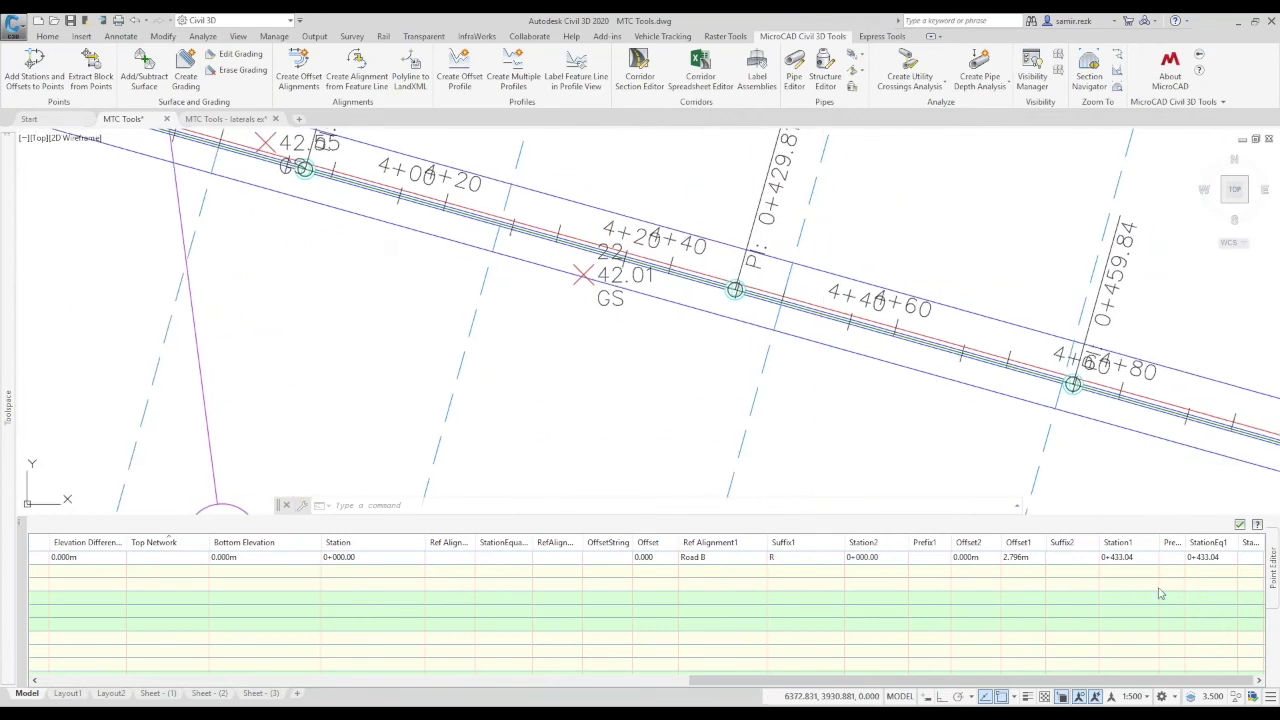
{"action": "left_click", "coordinate": [1018, 557]}
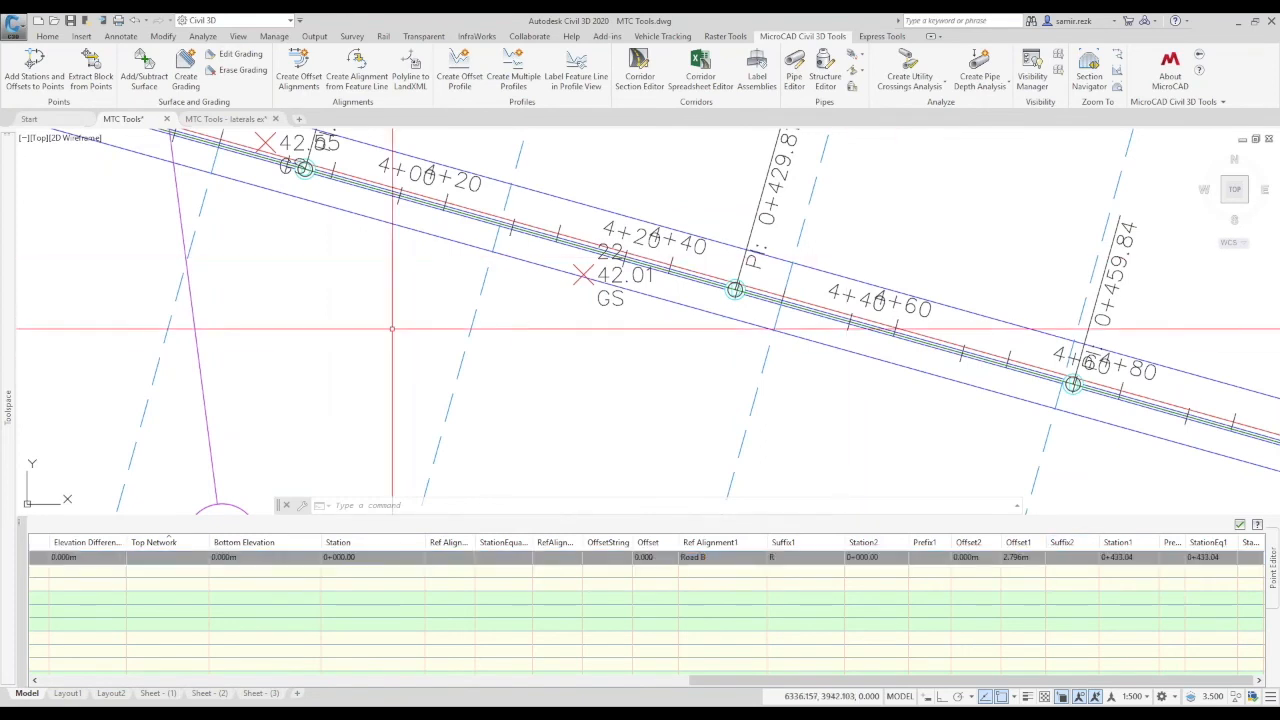
Move point 22 away from Road B, about 10.4 m east and 7.6 m south, and recheck its station and offset fields.
{"action": "middle_click_drag", "start_coordinate": [675, 296], "coordinate": [648, 331]}
{"action": "key", "text": "Escape"}
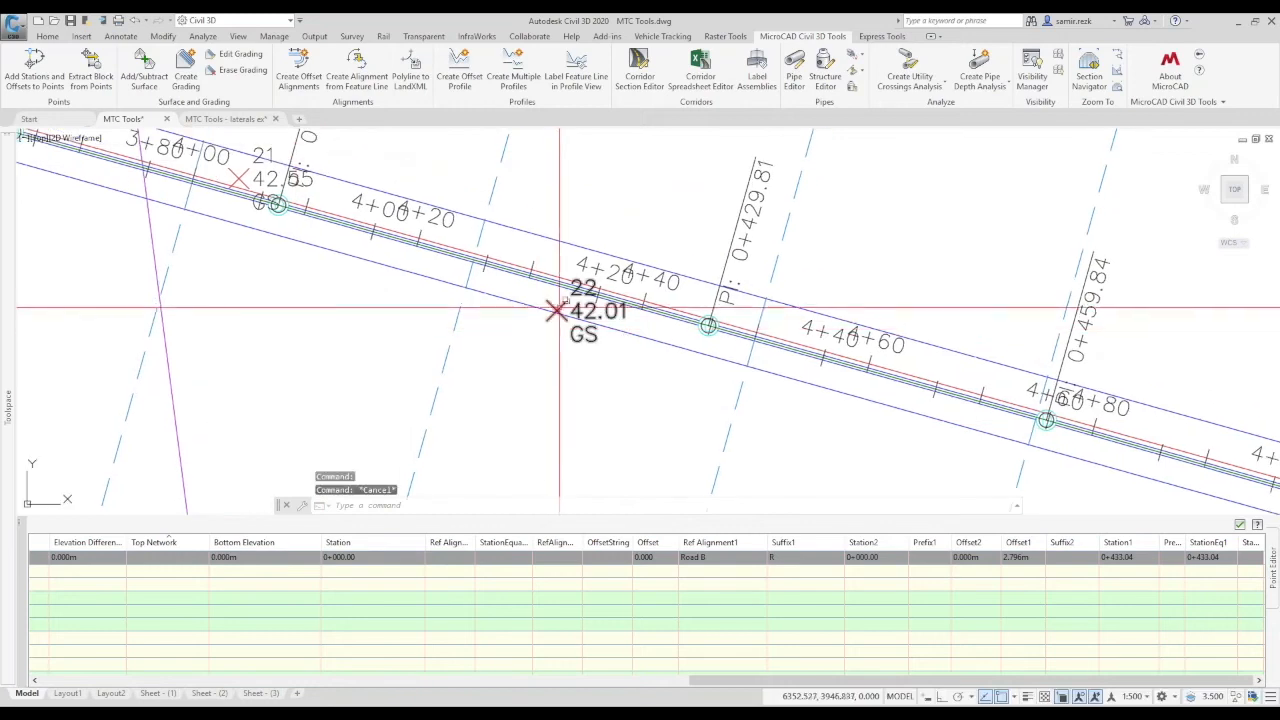
{"action": "left_click_drag", "start_coordinate": [707, 689], "coordinate": [109, 689]}
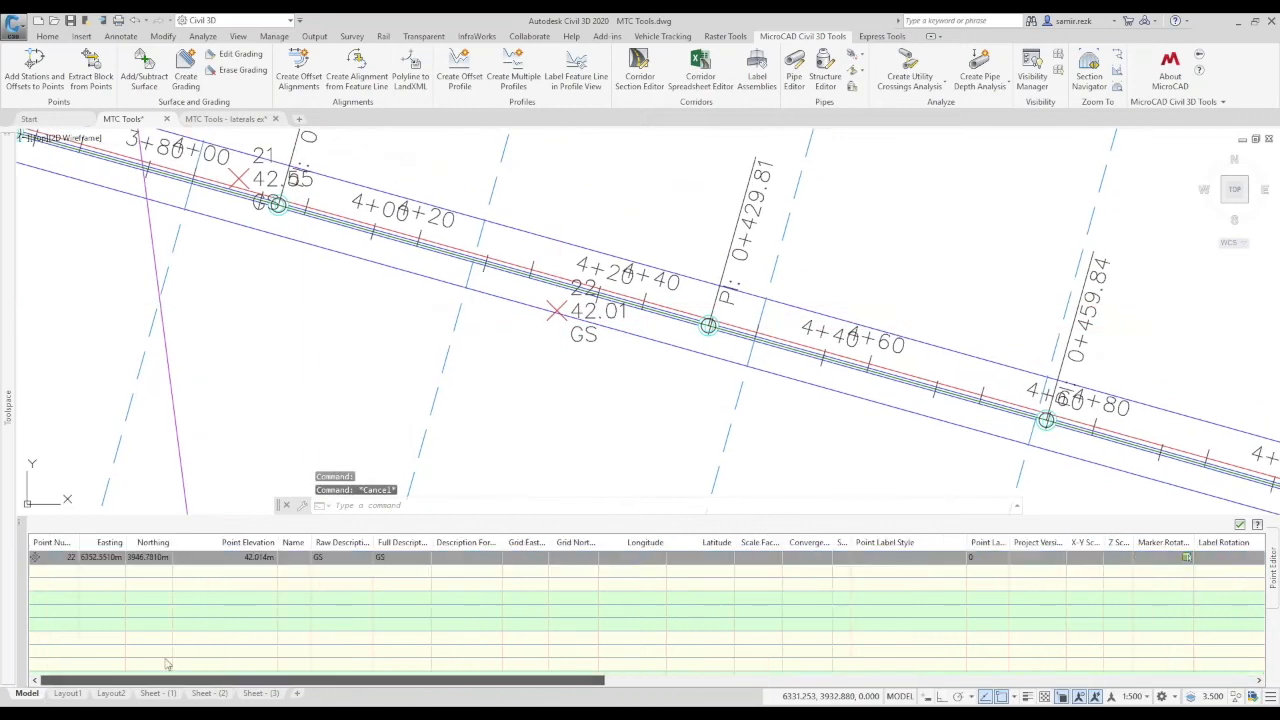
{"action": "left_click", "coordinate": [557, 310]}
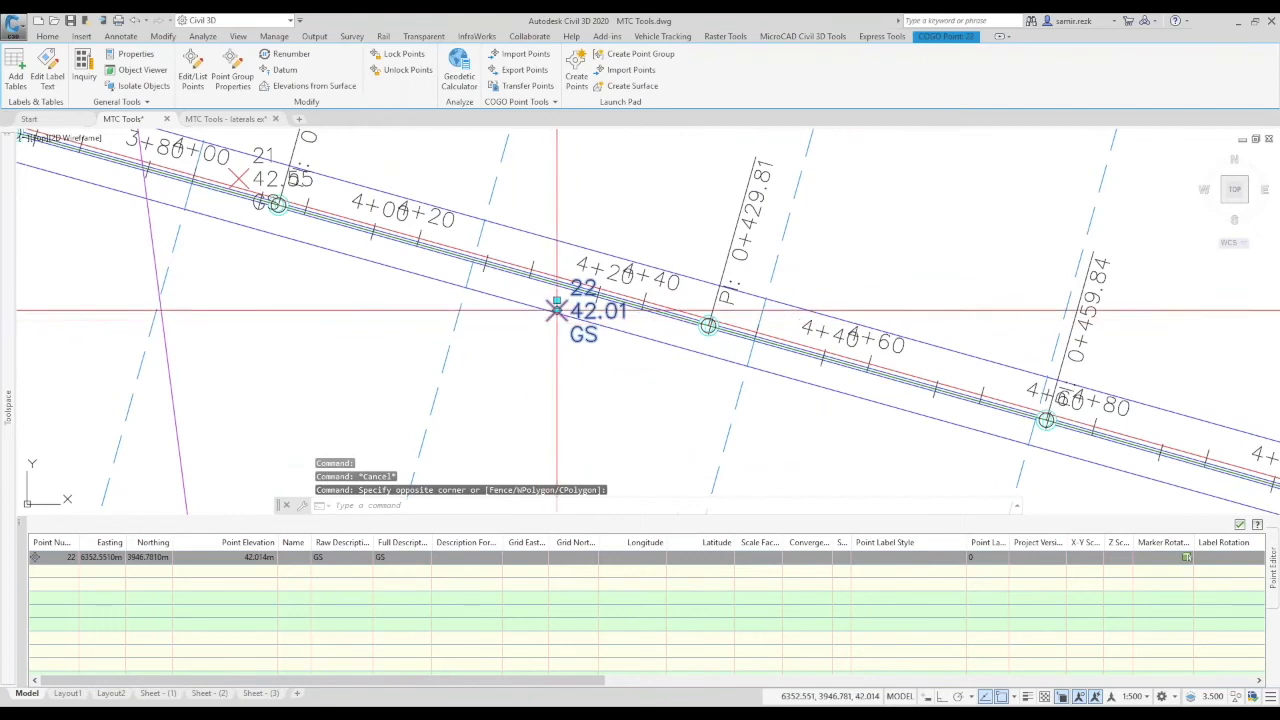
{"action": "left_click", "coordinate": [557, 310]}
{"action": "left_click", "coordinate": [677, 399]}
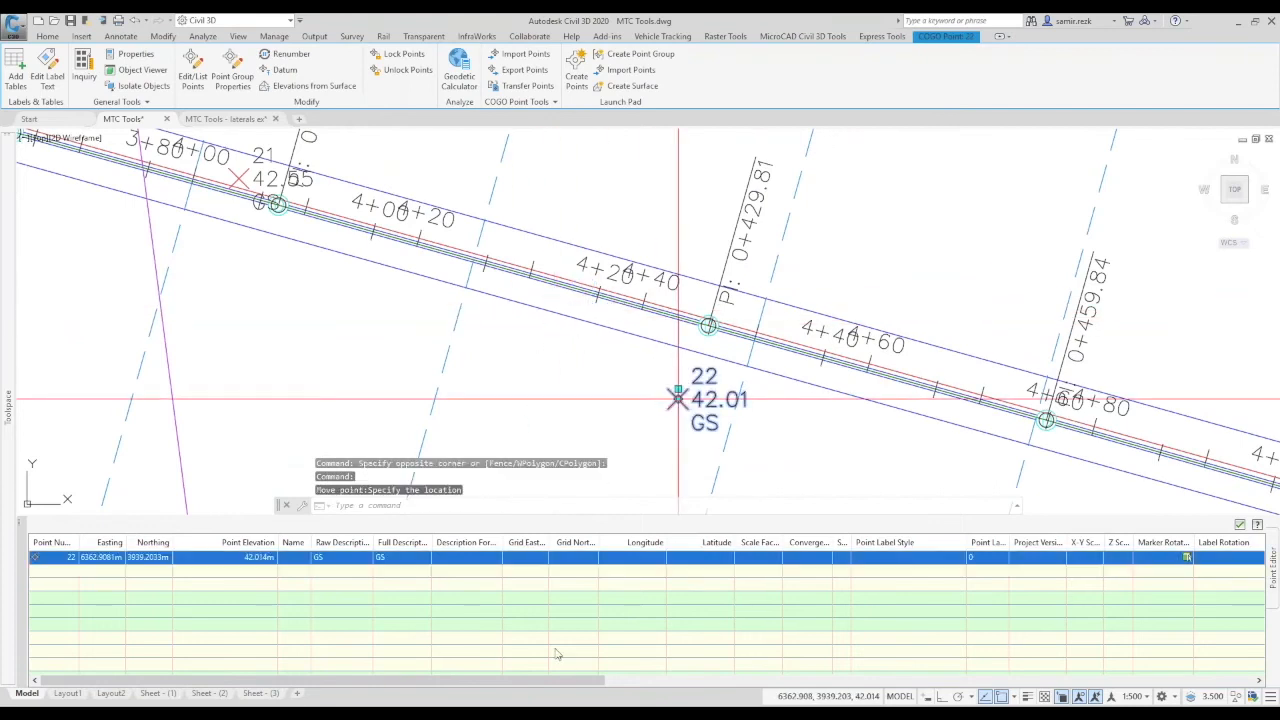
{"action": "left_click_drag", "start_coordinate": [557, 681], "coordinate": [1212, 676]}
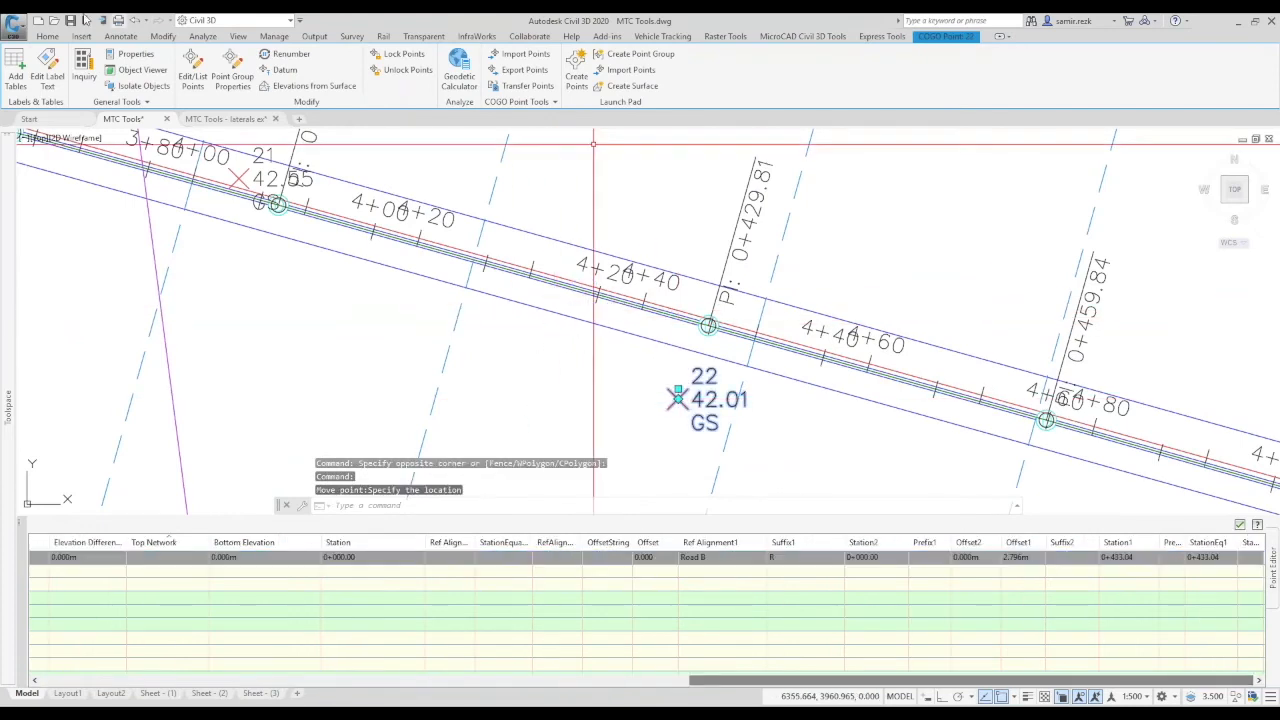
Update the stations and offsets of the GS Points group with Road B as the primary alignment.
{"action": "left_click", "coordinate": [802, 36]}
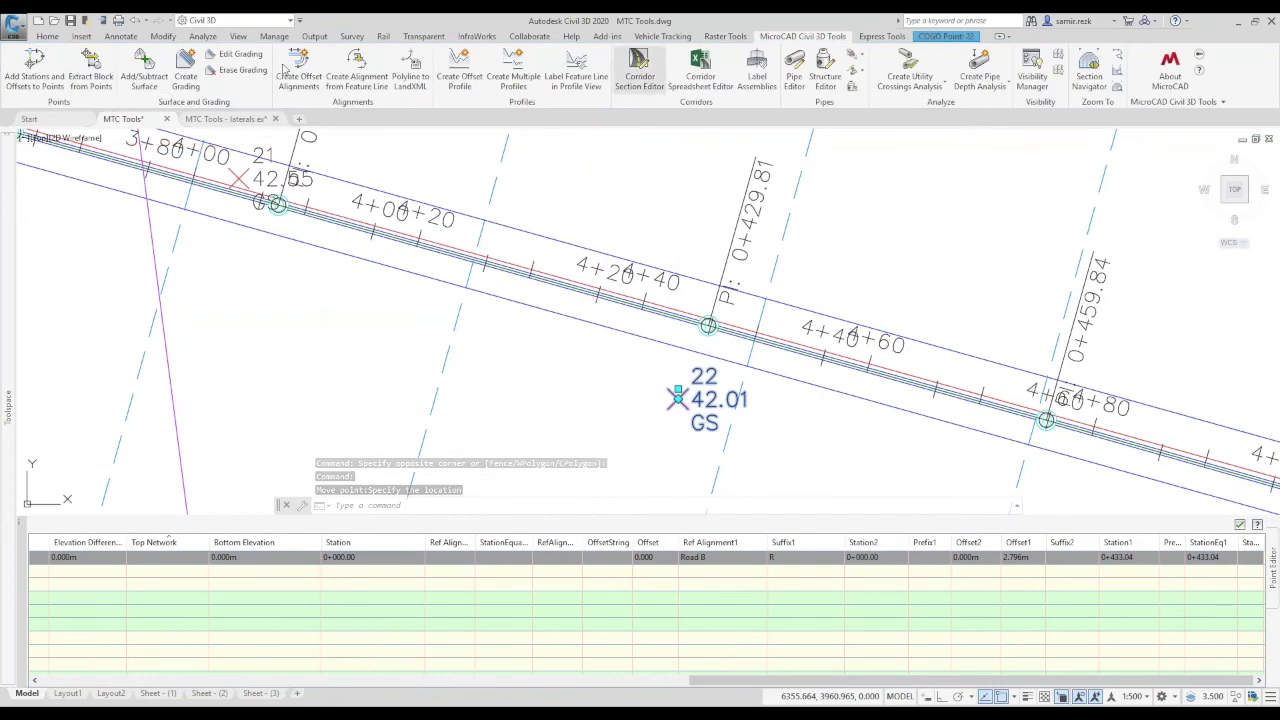
{"action": "left_click", "coordinate": [33, 62]}
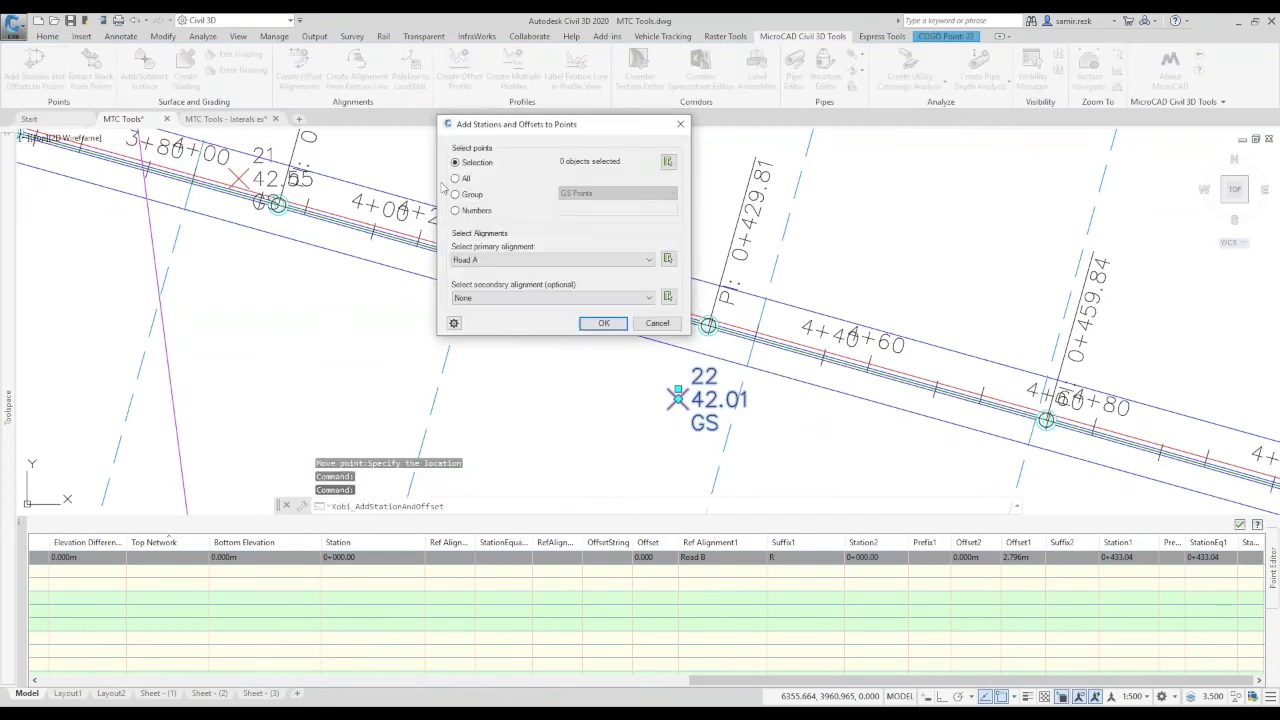
{"action": "left_click", "coordinate": [472, 197]}
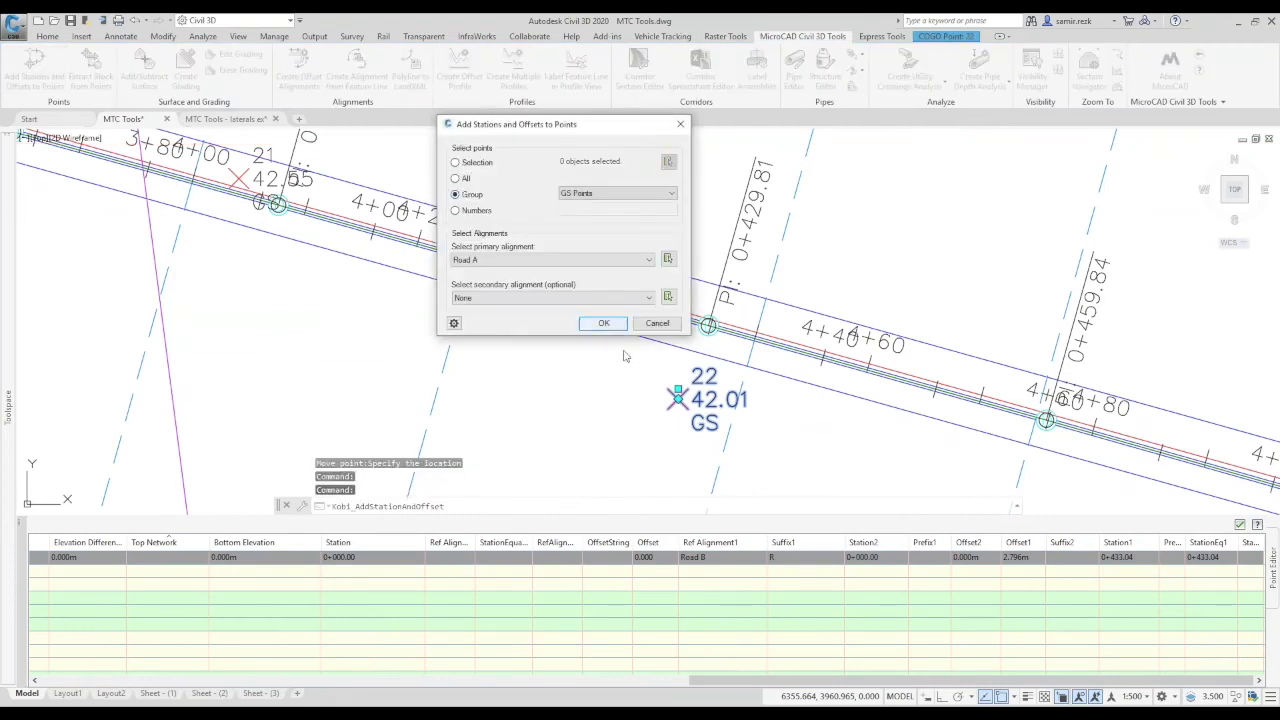
{"action": "left_click", "coordinate": [548, 262]}
{"action": "left_click", "coordinate": [505, 293]}
{"action": "left_click", "coordinate": [605, 323]}
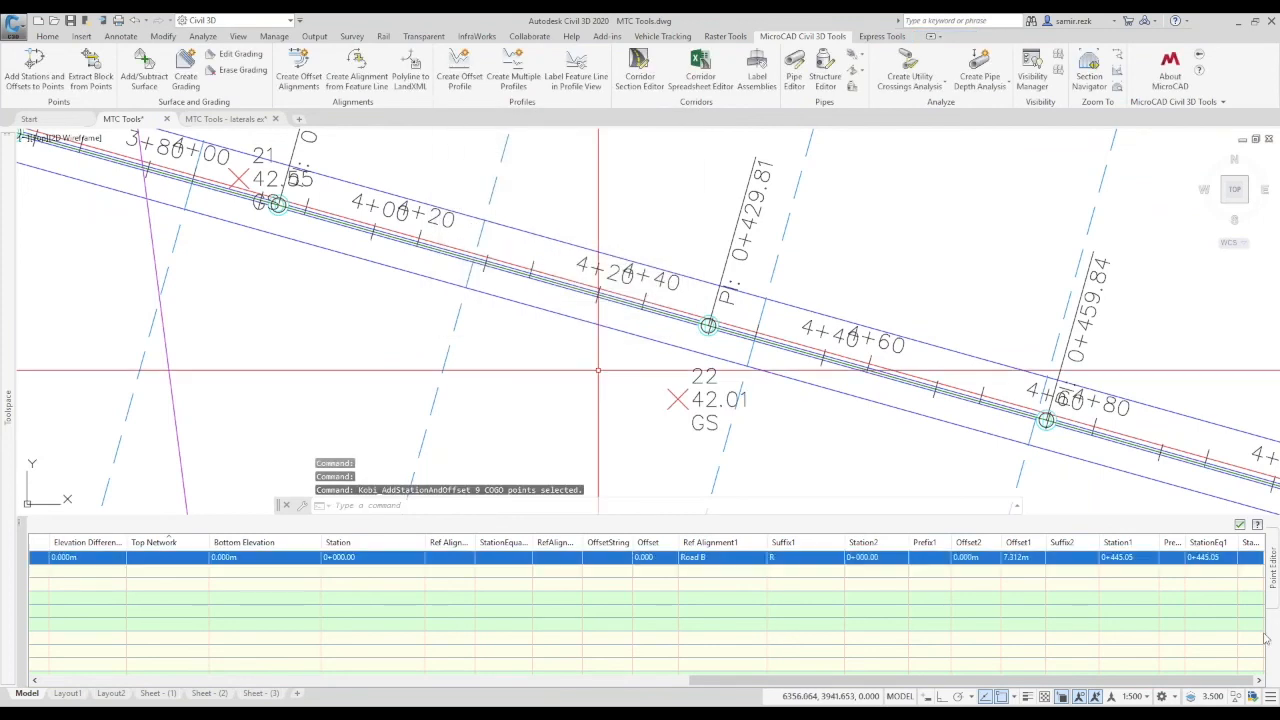
{"action": "key", "text": "Escape"}
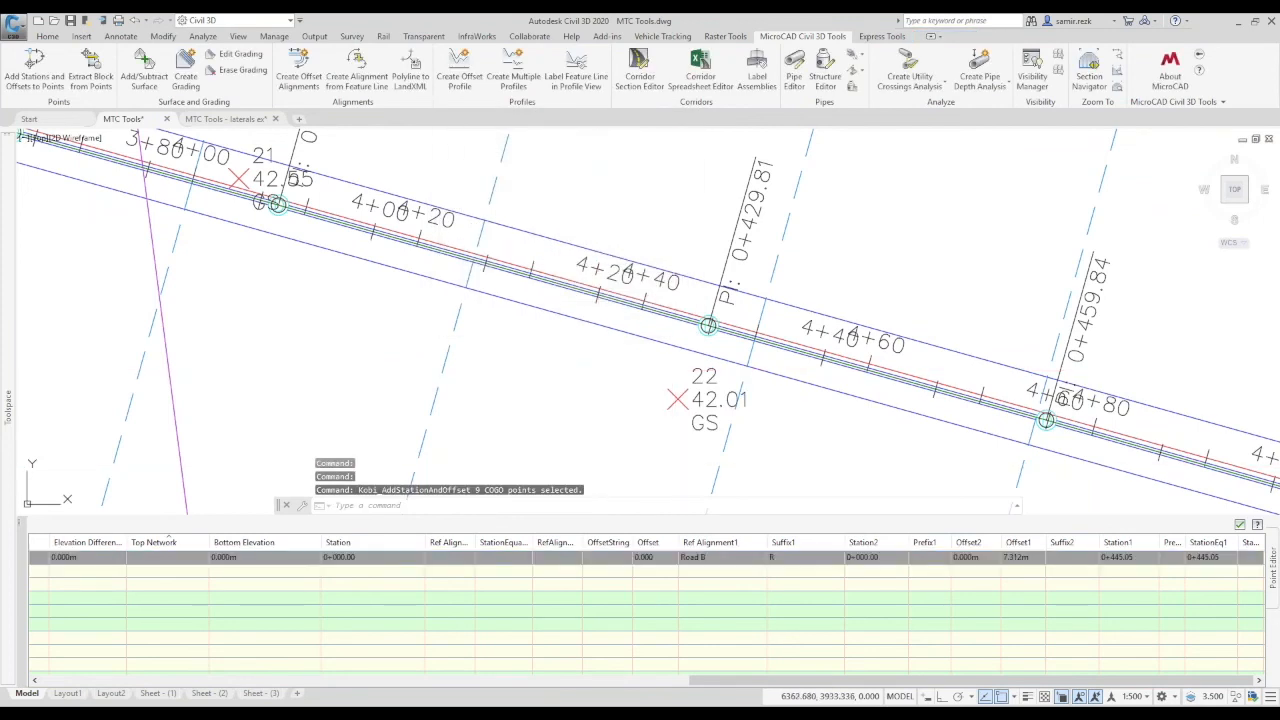
{"action": "key", "text": "Escape"}
{"action": "left_click", "coordinate": [121, 36]}
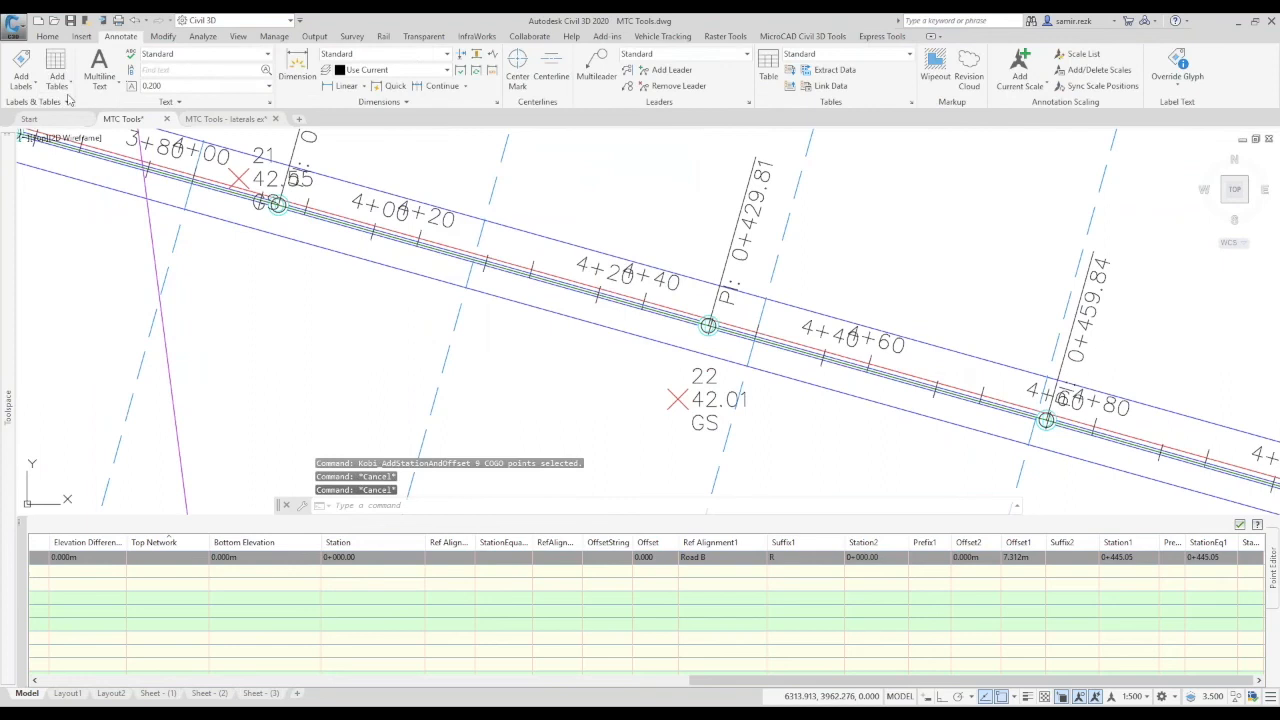
{"action": "left_click", "coordinate": [56, 70]}
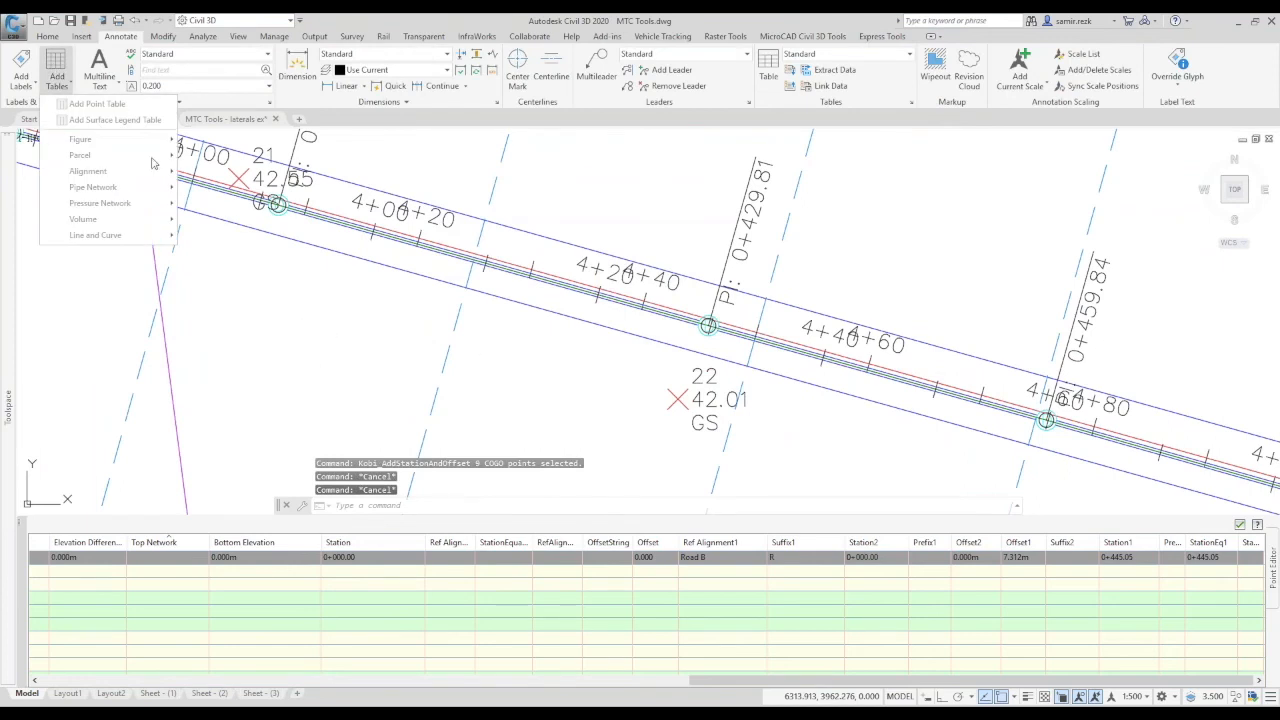
{"action": "left_click", "coordinate": [285, 276]}
{"action": "left_click", "coordinate": [56, 72]}
{"action": "left_click", "coordinate": [323, 317]}
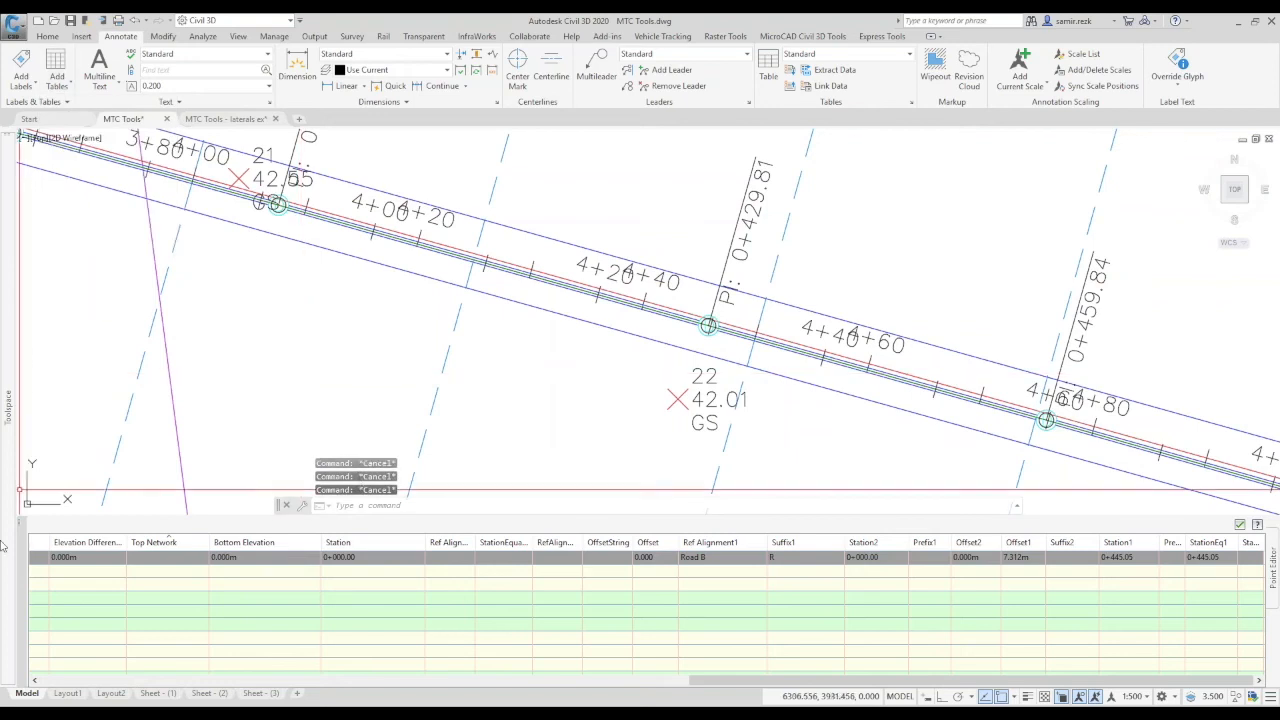
Dock the Toolspace and set up a dynamic Station Offset point table for the GS Points group.
{"action": "mouse_move", "coordinate": [7, 540]}
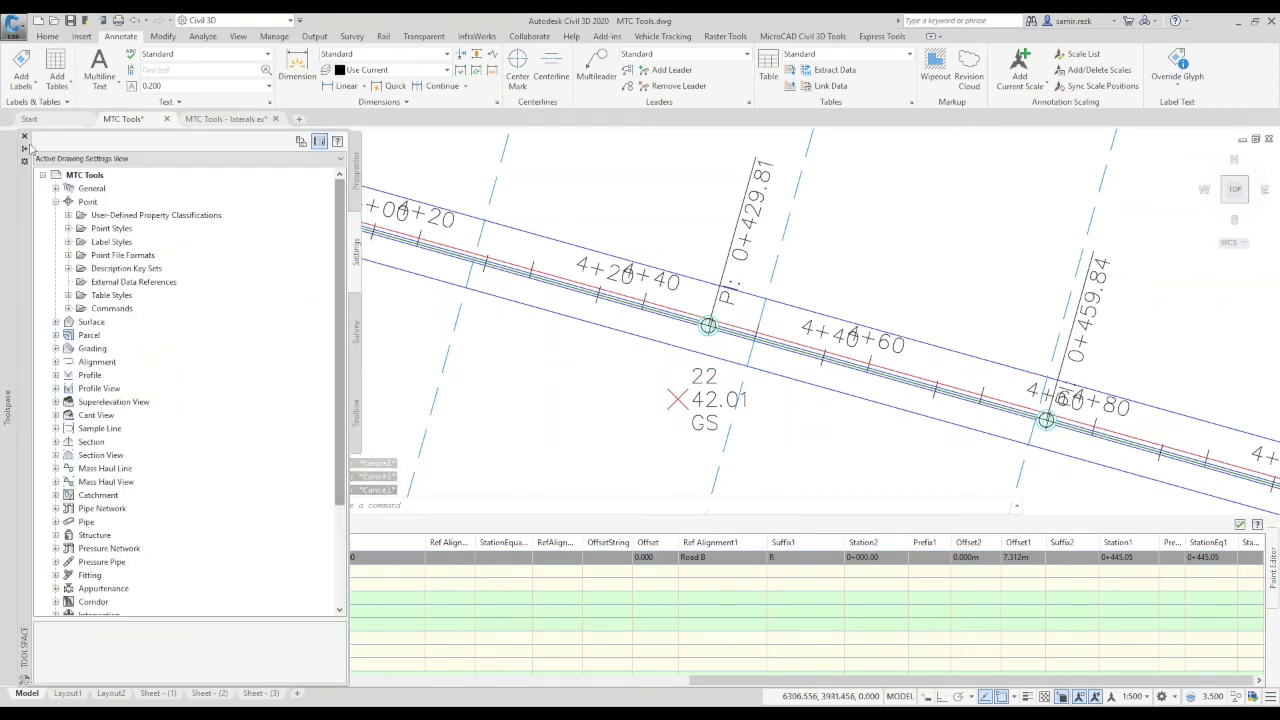
{"action": "left_click", "coordinate": [24, 150]}
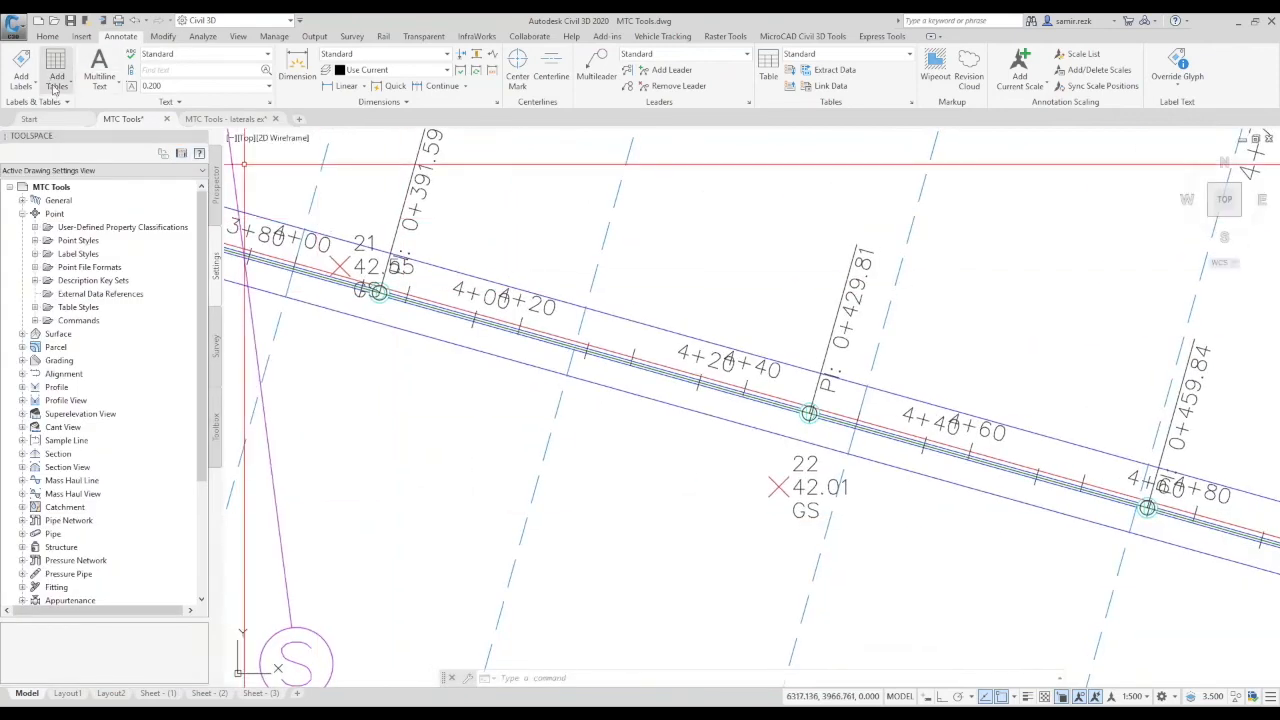
{"action": "left_click", "coordinate": [56, 88]}
{"action": "left_click", "coordinate": [101, 106]}
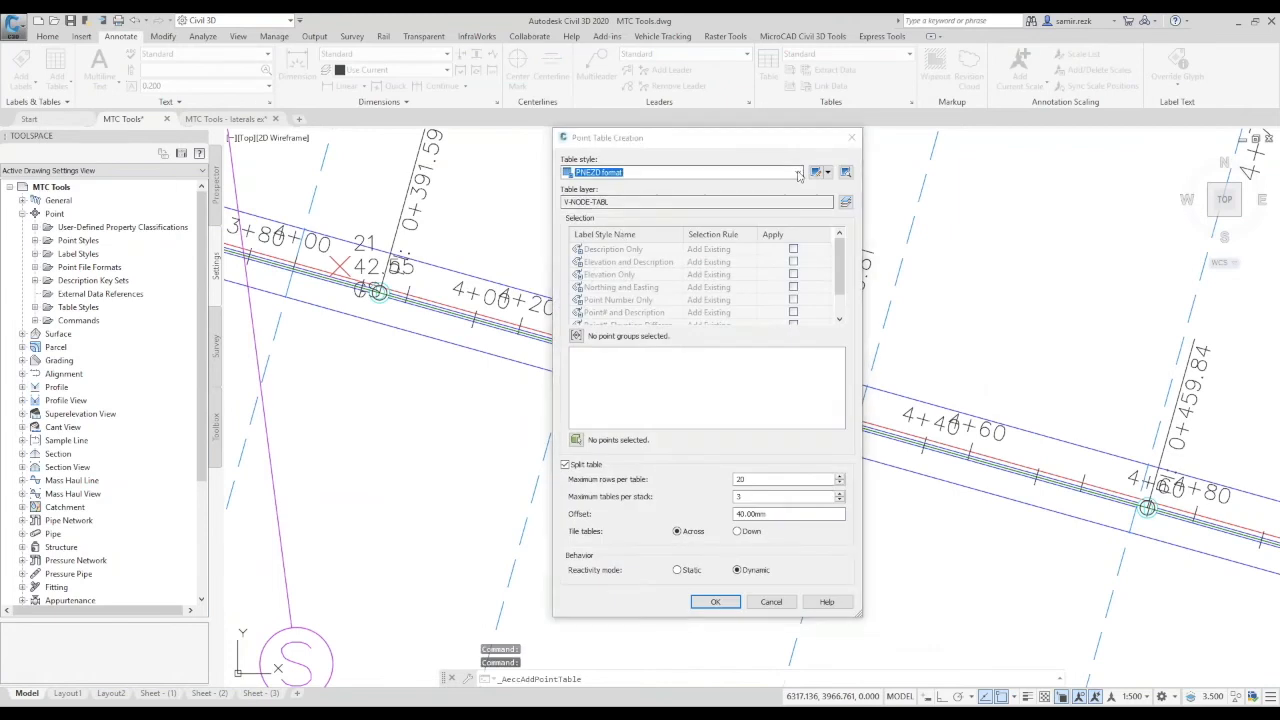
{"action": "left_click", "coordinate": [797, 172]}
{"action": "left_click", "coordinate": [612, 206]}
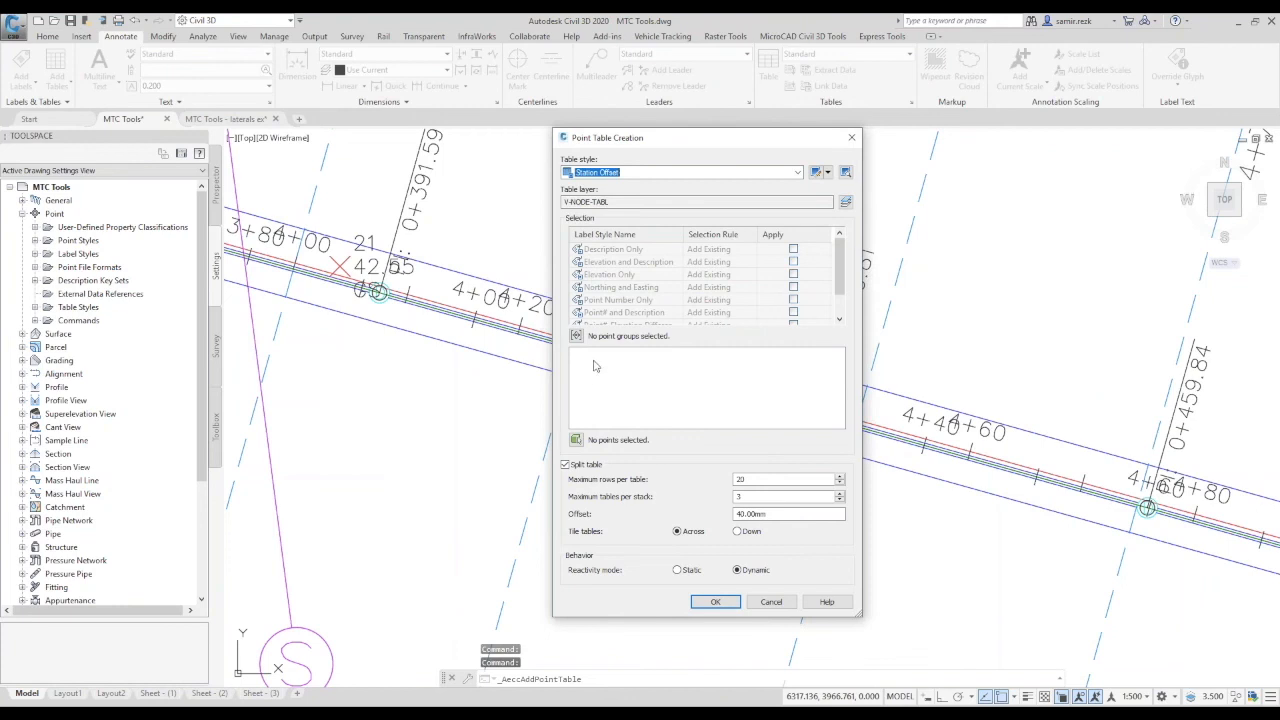
{"action": "left_click", "coordinate": [576, 336]}
{"action": "left_click", "coordinate": [560, 343]}
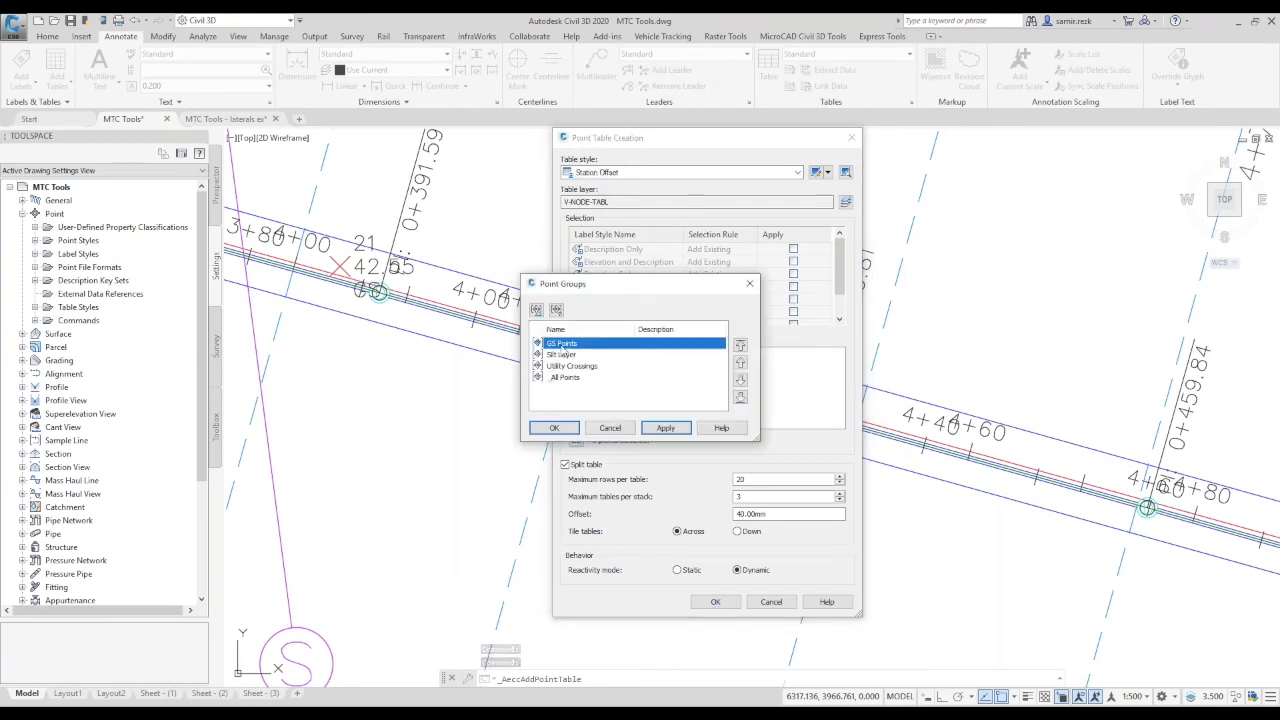
{"action": "left_click", "coordinate": [555, 428]}
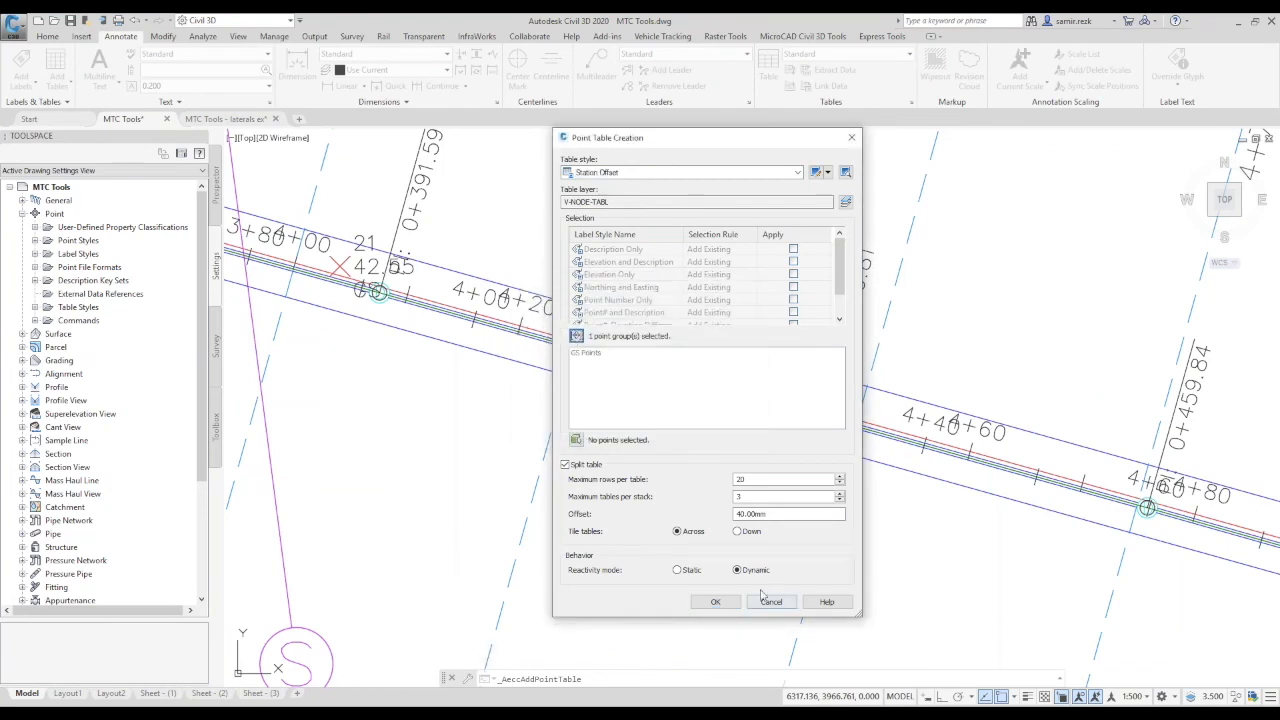
{"action": "left_click", "coordinate": [715, 601]}
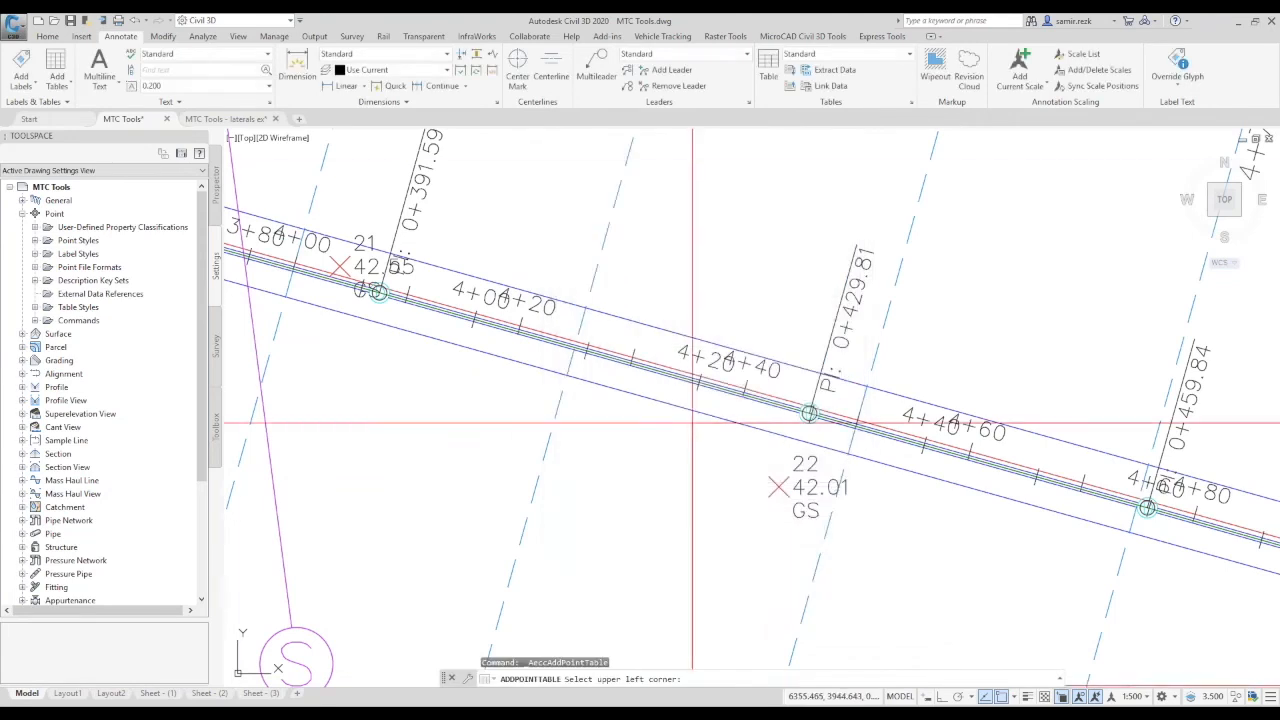
Place the point table in the empty area outside the northeast side of the surface boundary.
{"action": "scroll", "coordinate": [466, 293], "scroll_direction": "down", "scroll_amount": 5}
{"action": "scroll", "coordinate": [664, 420], "scroll_direction": "down", "scroll_amount": 2}
{"action": "mouse_move", "coordinate": [677, 417]}
{"action": "middle_mouse_down"}
{"action": "mouse_move", "coordinate": [312, 454]}
{"action": "mouse_move", "coordinate": [295, 432]}
{"action": "middle_mouse_up"}
{"action": "scroll", "coordinate": [295, 432], "scroll_direction": "down", "scroll_amount": 2}
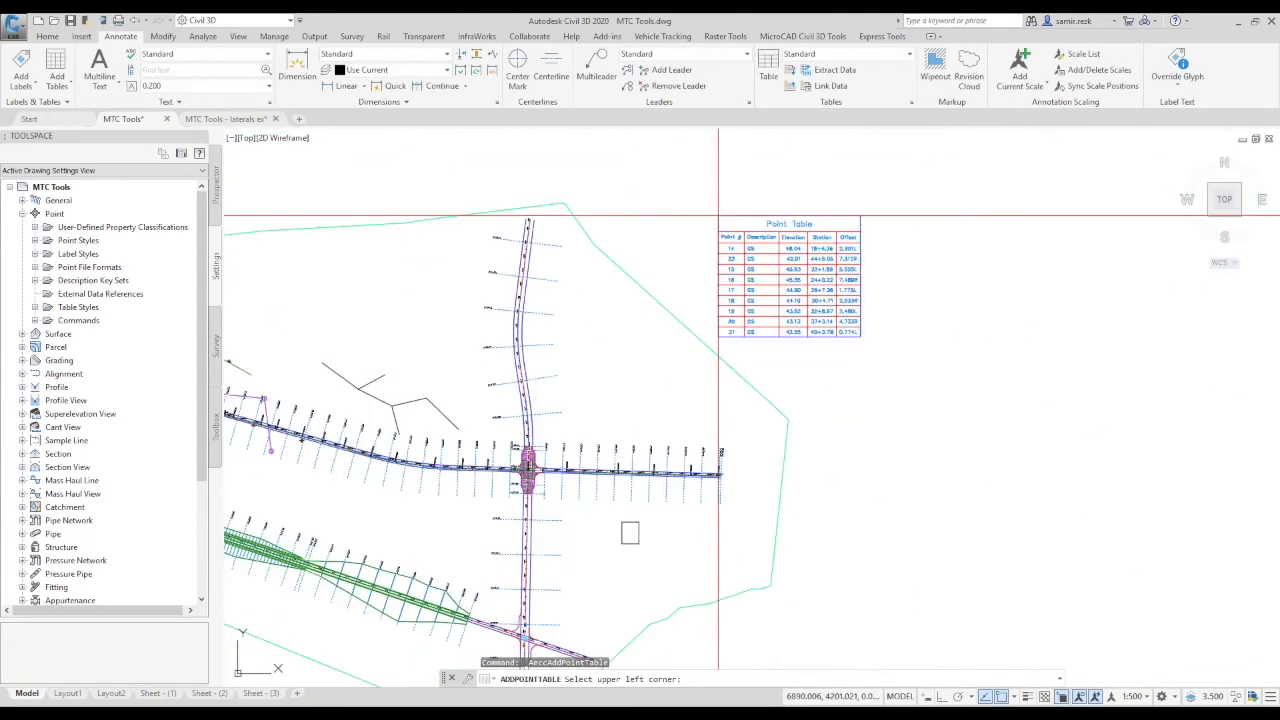
{"action": "left_click", "coordinate": [739, 200]}
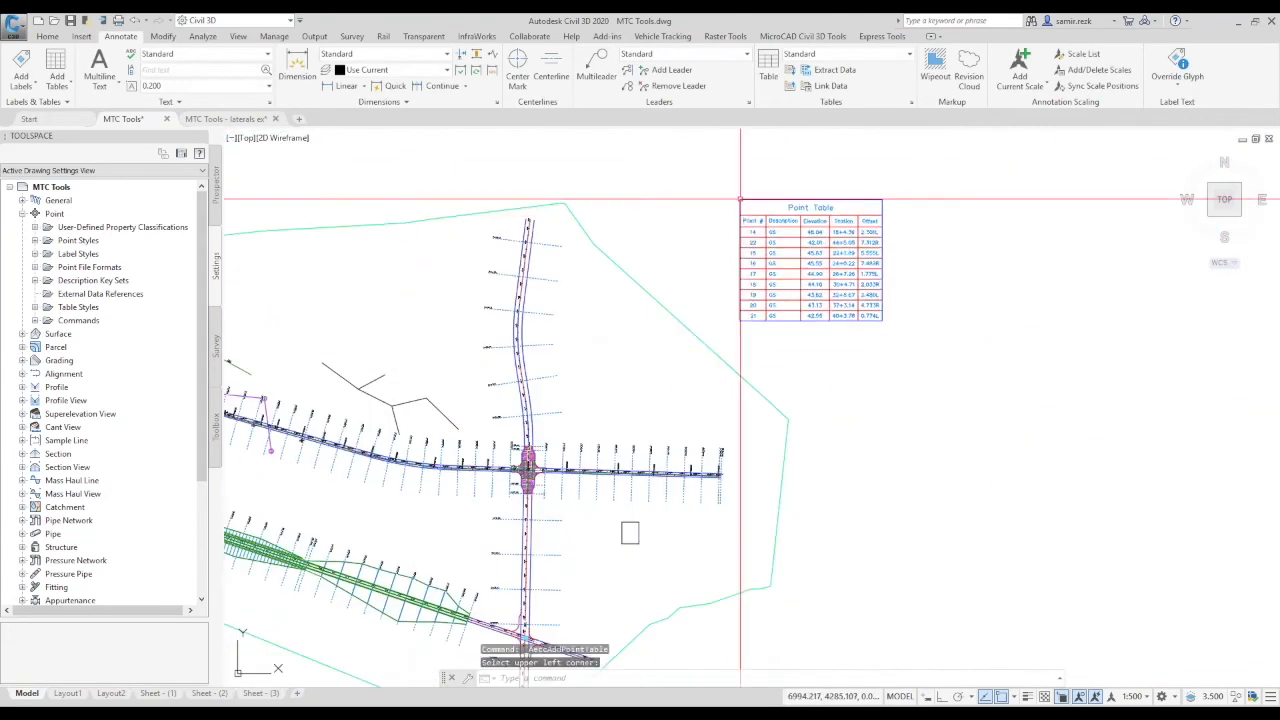
Examine the station and offset columns of the point table.
{"action": "scroll", "coordinate": [762, 214], "scroll_direction": "up", "scroll_amount": 4}
{"action": "scroll", "coordinate": [871, 234], "scroll_direction": "down", "scroll_amount": 1}
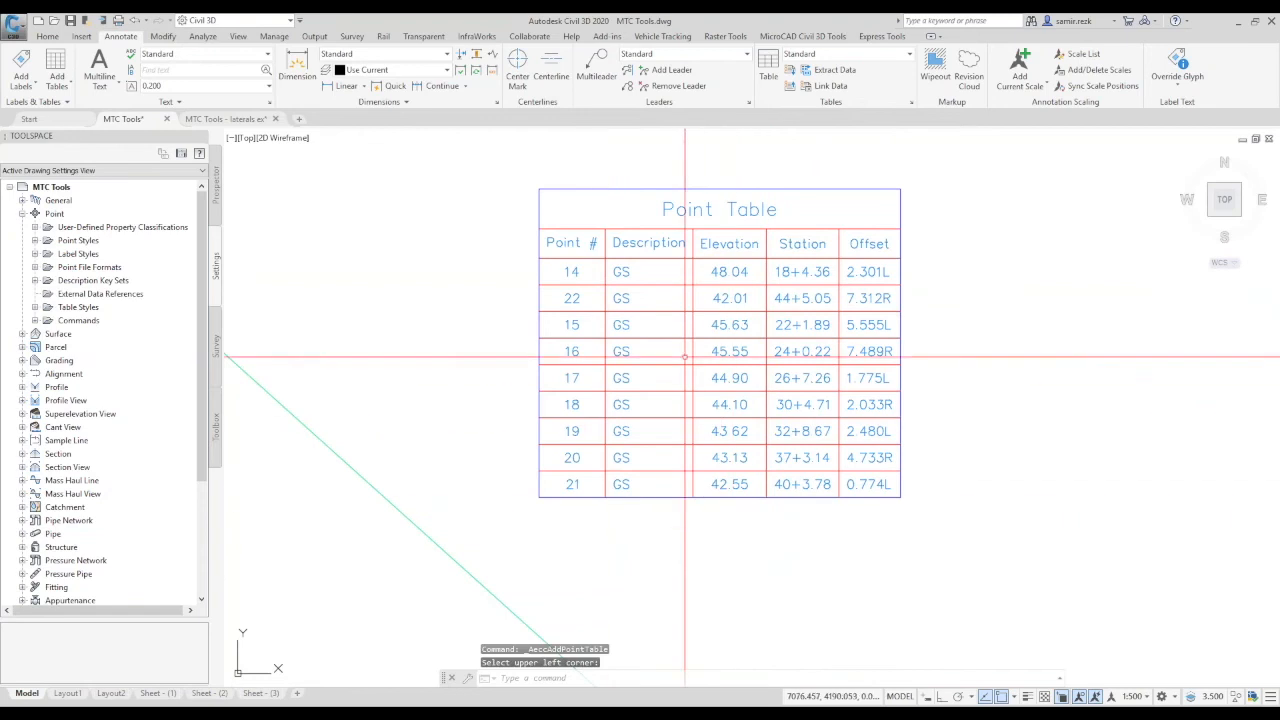
{"action": "middle_click_drag", "start_coordinate": [681, 411], "coordinate": [840, 369]}
{"action": "scroll", "coordinate": [828, 378], "scroll_direction": "down", "scroll_amount": 2}
{"action": "scroll", "coordinate": [806, 384], "scroll_direction": "down", "scroll_amount": 2}
{"action": "mouse_move", "coordinate": [760, 386]}
{"action": "middle_mouse_down"}
{"action": "mouse_move", "coordinate": [804, 380]}
{"action": "mouse_move", "coordinate": [791, 385]}
{"action": "middle_mouse_up"}
{"action": "key", "text": "Escape"}
{"action": "key", "text": "Escape"}
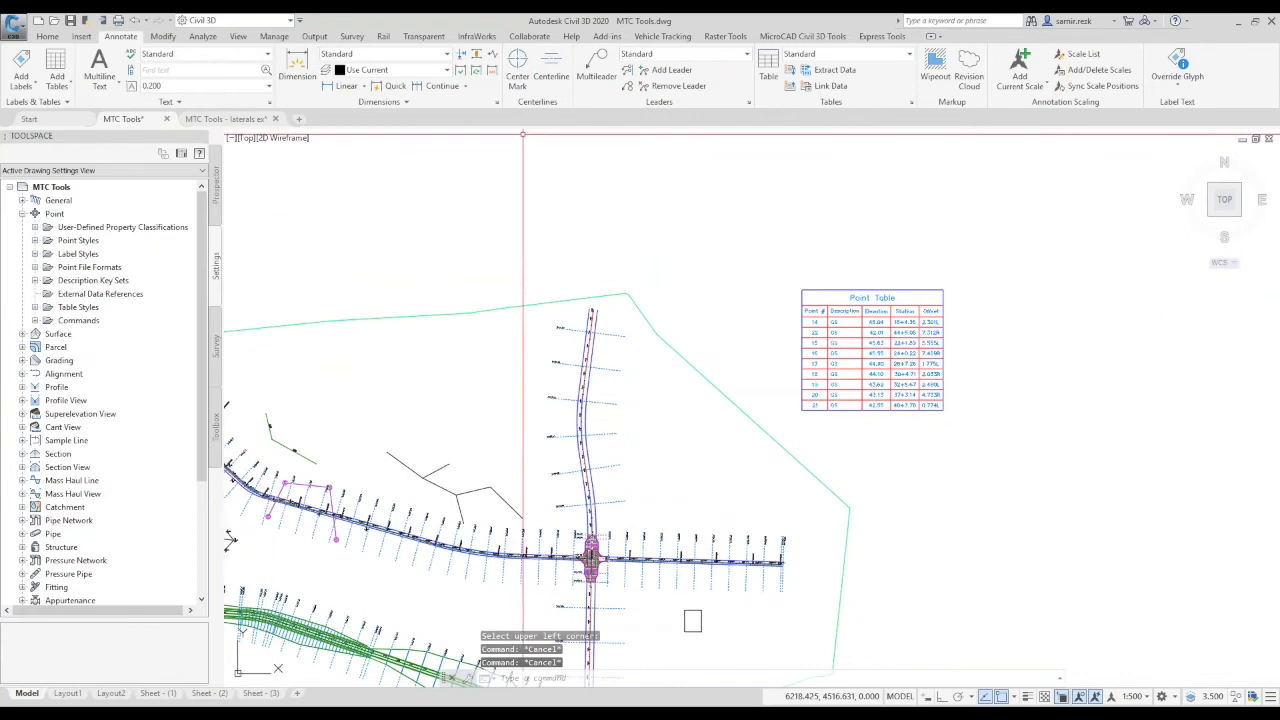
Locate points 23, 24 and 25 southwest of the road and inspect the tree symbol of point 23.
{"action": "middle_click_drag", "start_coordinate": [238, 672], "coordinate": [540, 612]}
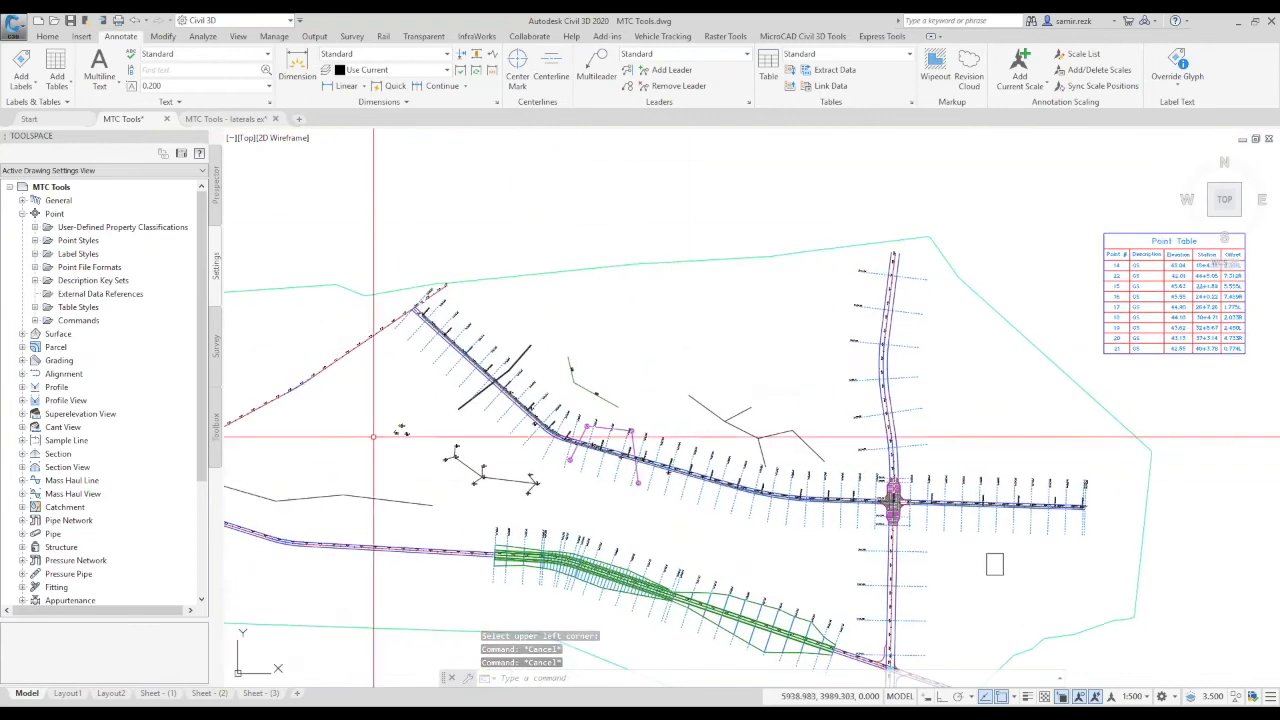
{"action": "left_click", "coordinate": [792, 37]}
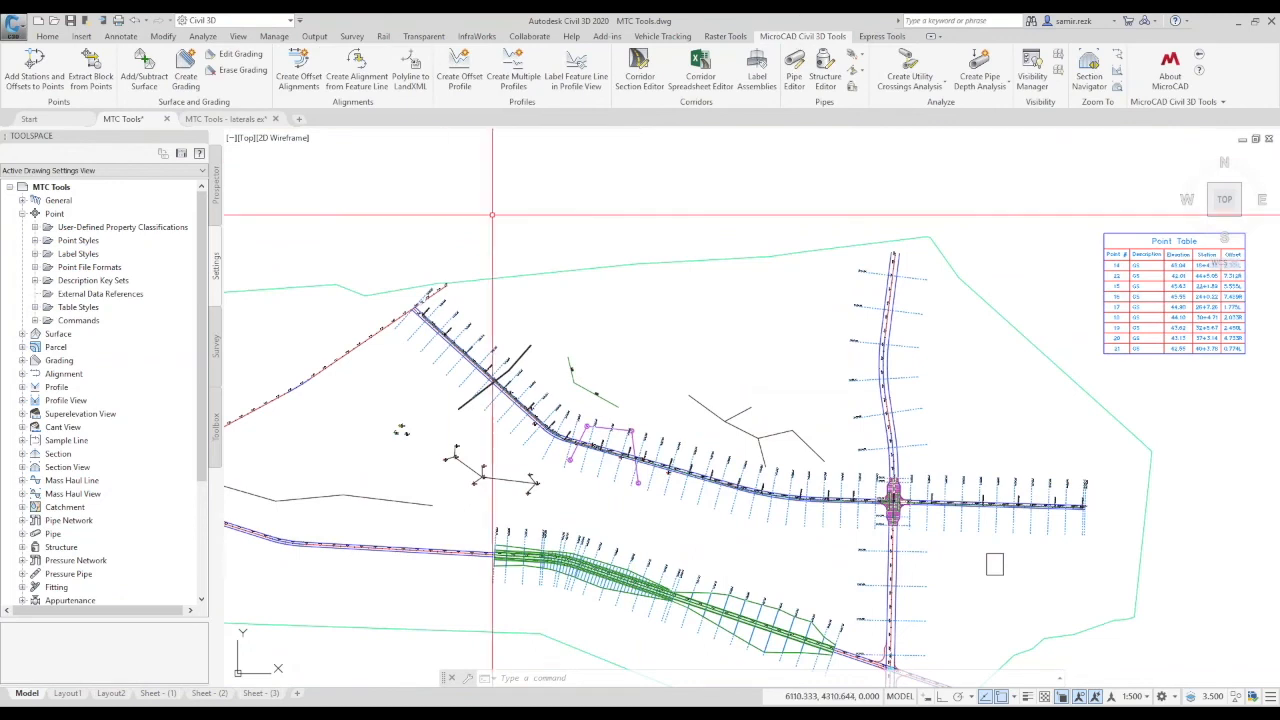
{"action": "scroll", "coordinate": [403, 431], "scroll_direction": "up", "scroll_amount": 5}
{"action": "scroll", "coordinate": [403, 431], "scroll_direction": "up", "scroll_amount": 6}
{"action": "middle_click_drag", "start_coordinate": [405, 430], "coordinate": [469, 420]}
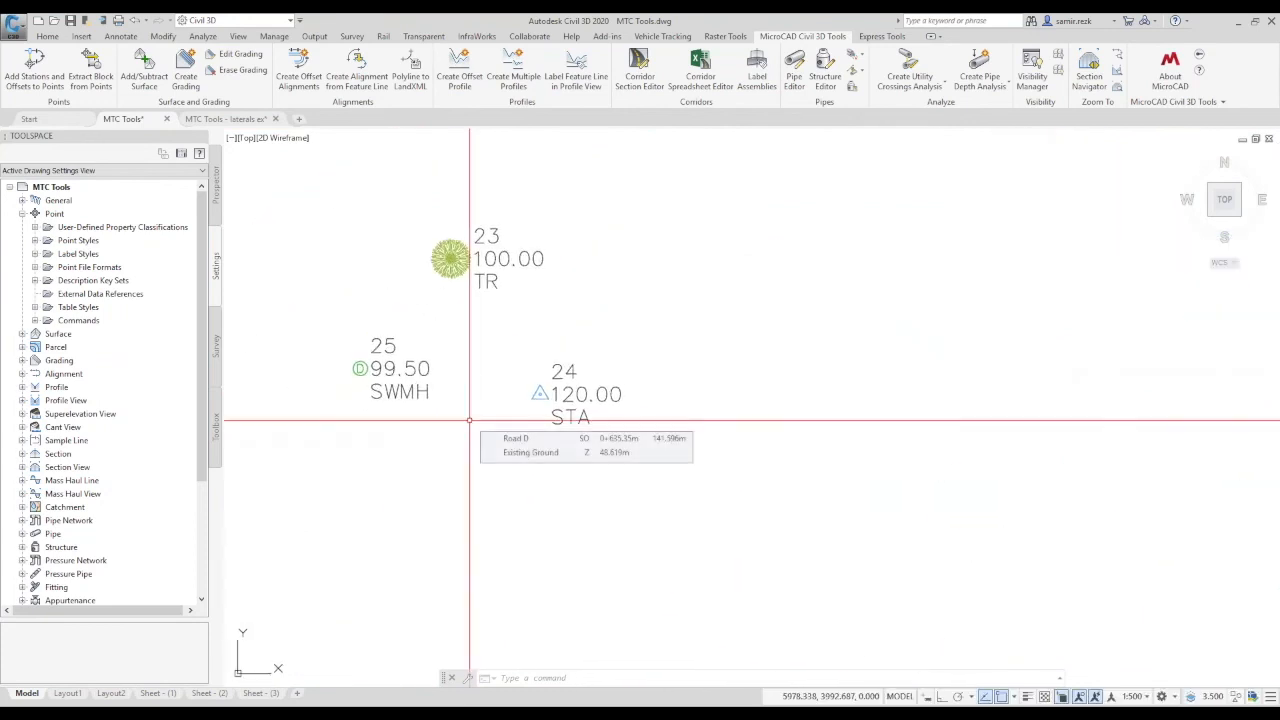
{"action": "left_click", "coordinate": [450, 257]}
{"action": "key", "text": "Escape"}
{"action": "key", "text": "Escape"}
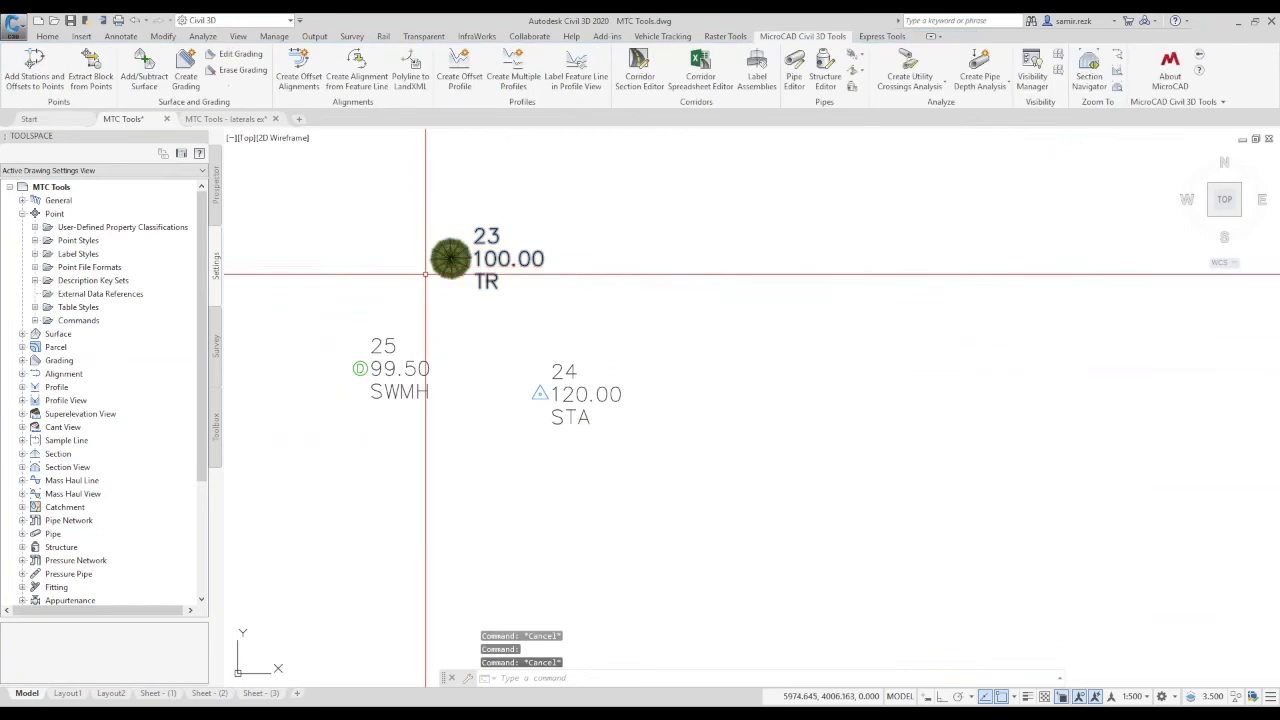
Extract blocks from points 23, 24 and 25 to the current layer with Extract Blocks from Points.
{"action": "middle_click_drag", "start_coordinate": [575, 420], "coordinate": [604, 411]}
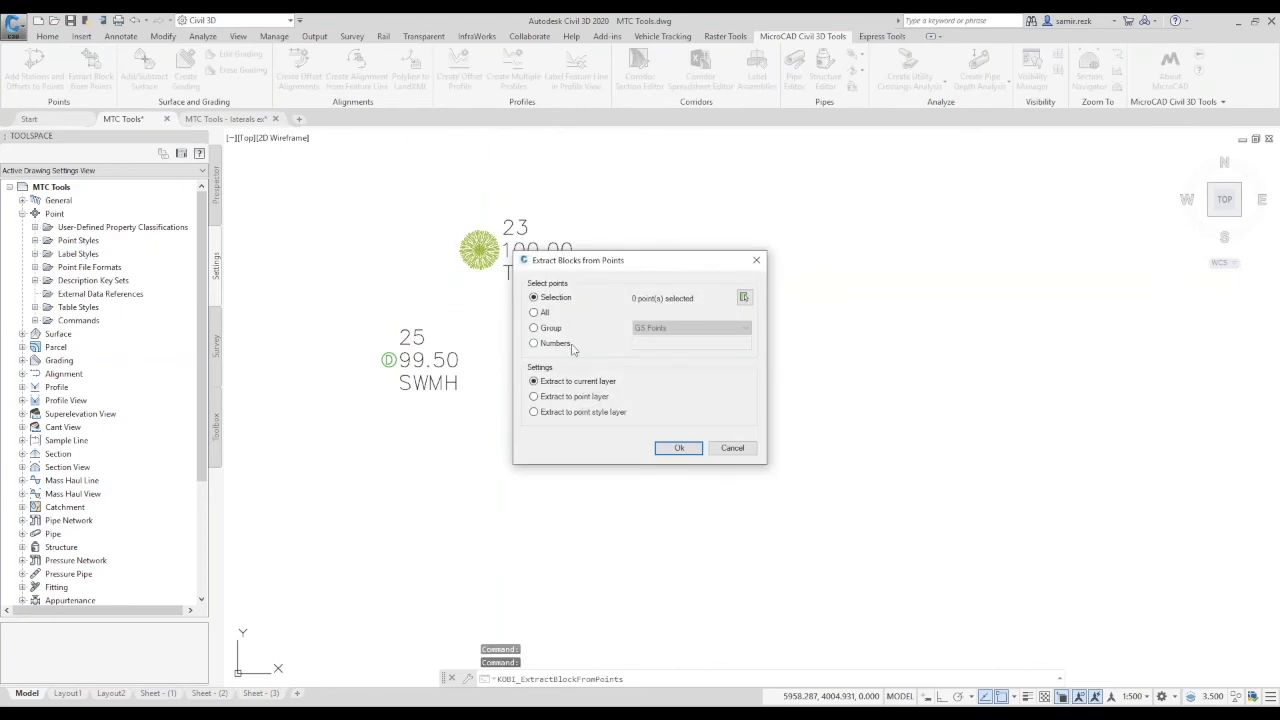
{"action": "left_click", "coordinate": [743, 298]}
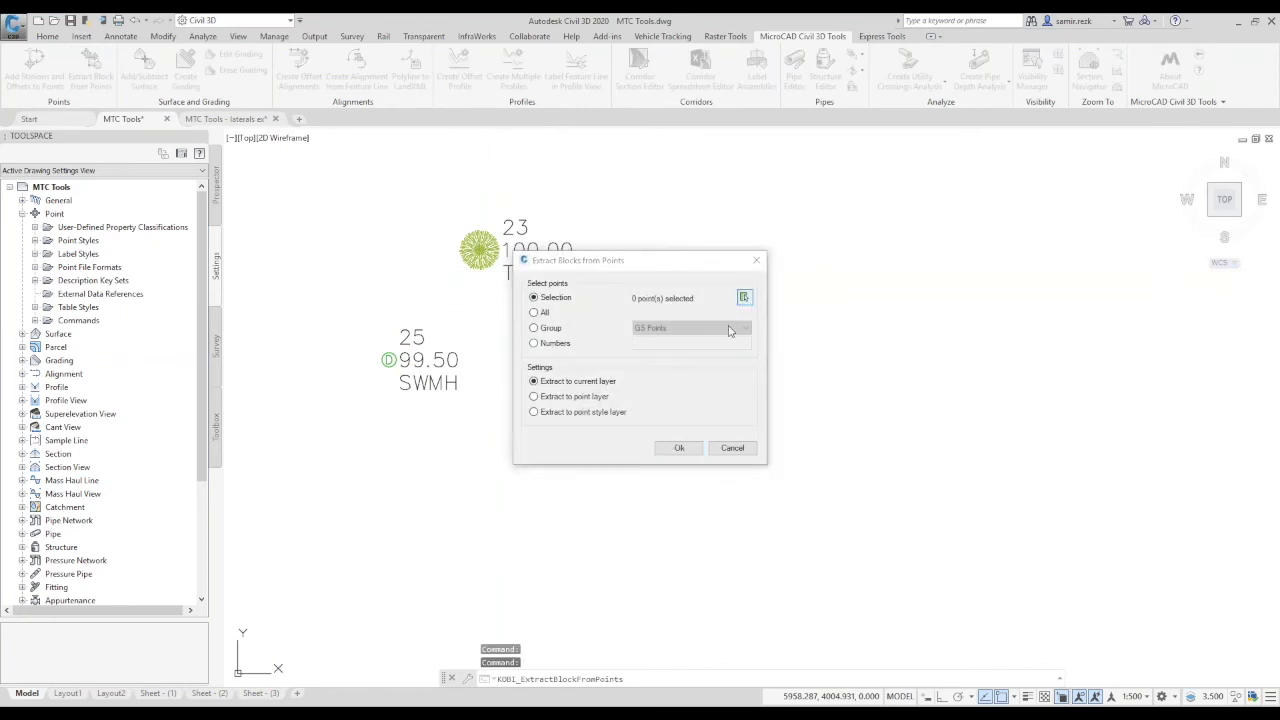
{"action": "left_click", "coordinate": [707, 488]}
{"action": "left_click", "coordinate": [329, 194]}
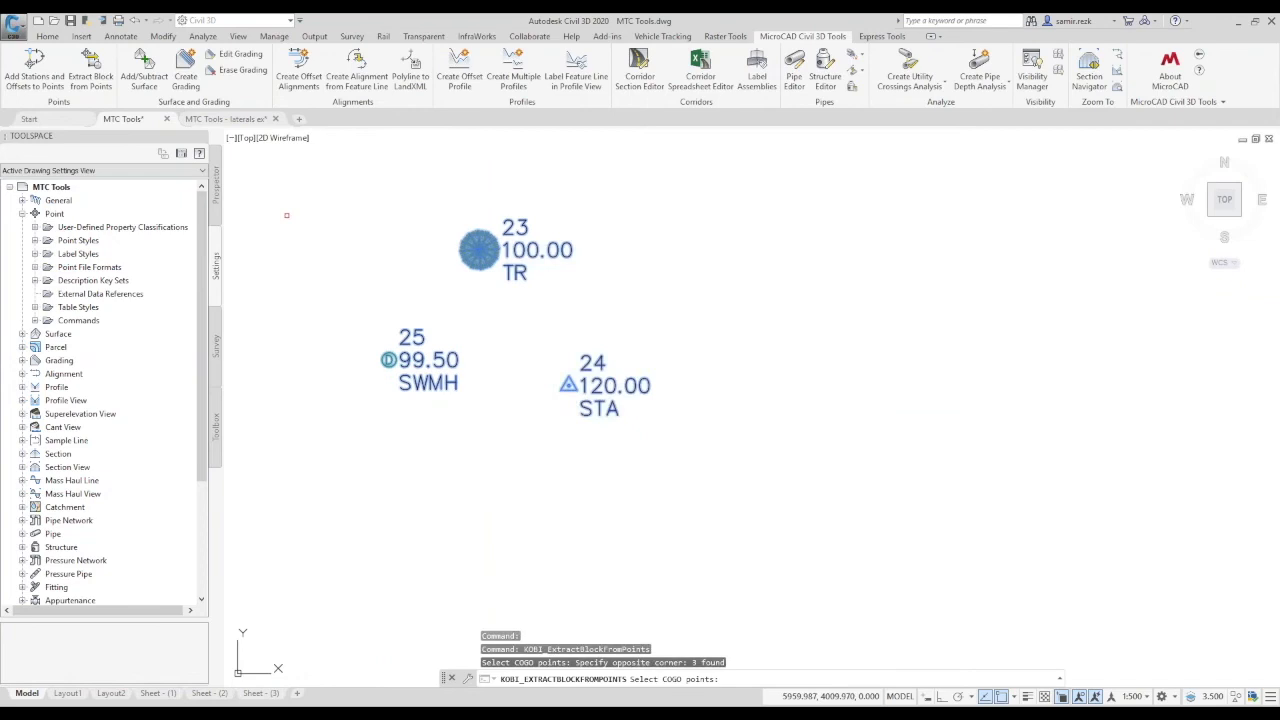
{"action": "key", "text": "Return"}
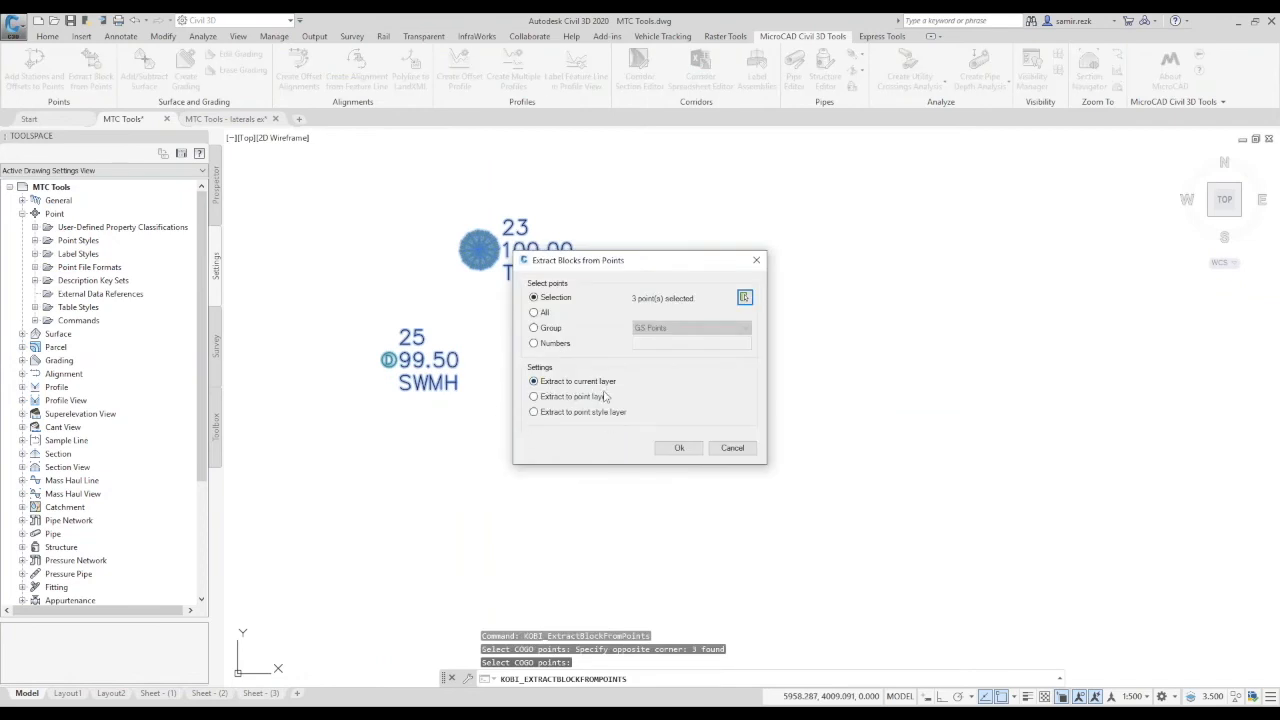
{"action": "left_click", "coordinate": [680, 449]}
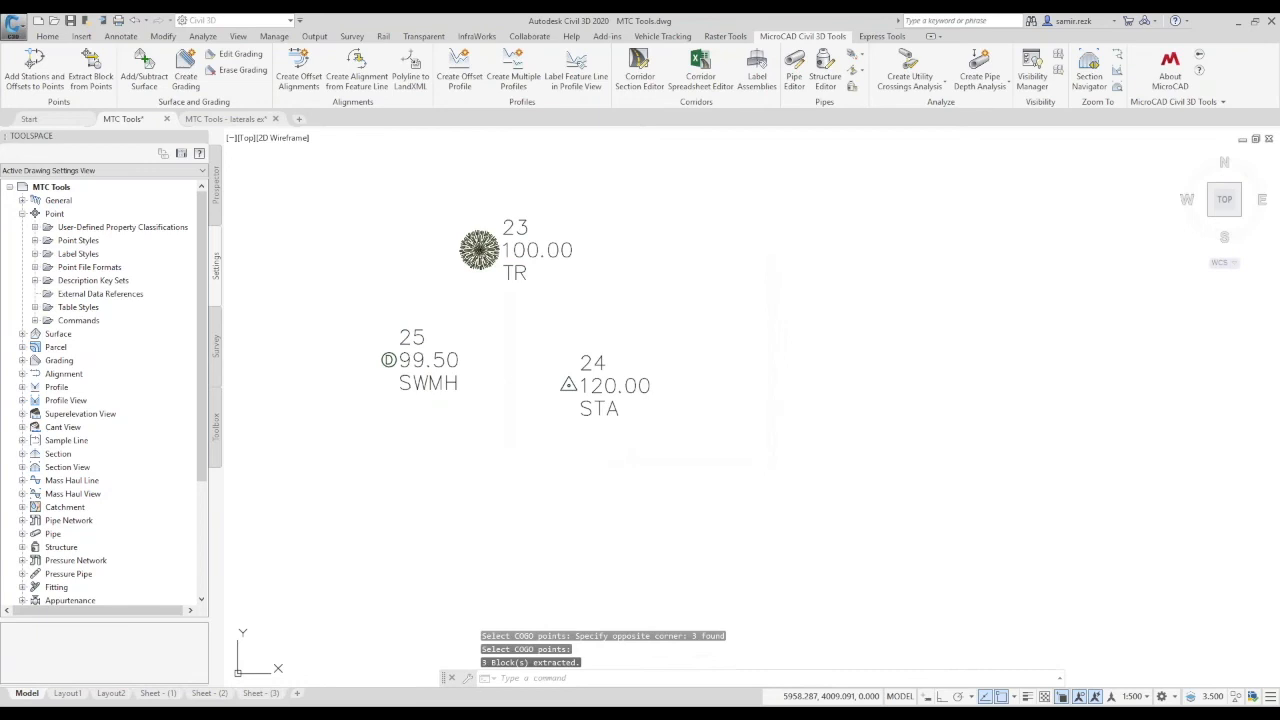
Move the extracted tree block off point 23 to the open space northeast of it.
{"action": "left_click", "coordinate": [481, 257]}
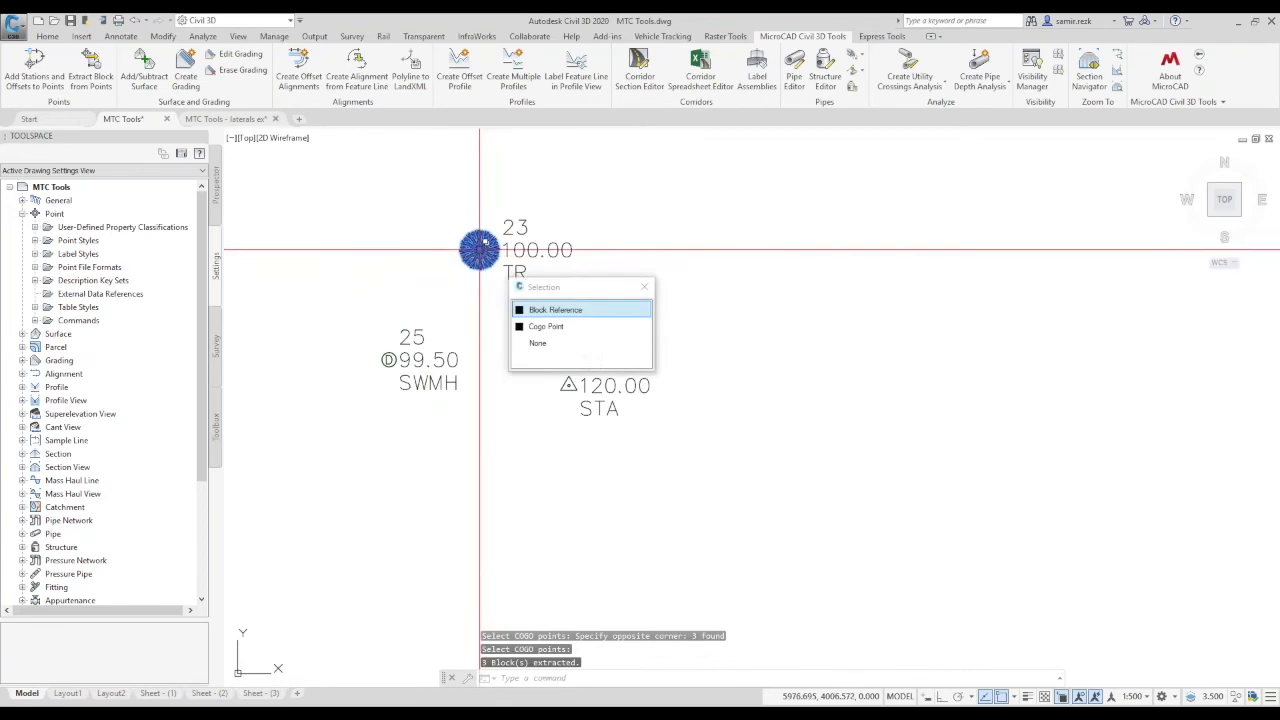
{"action": "left_click", "coordinate": [484, 250]}
{"action": "left_click", "coordinate": [684, 197]}
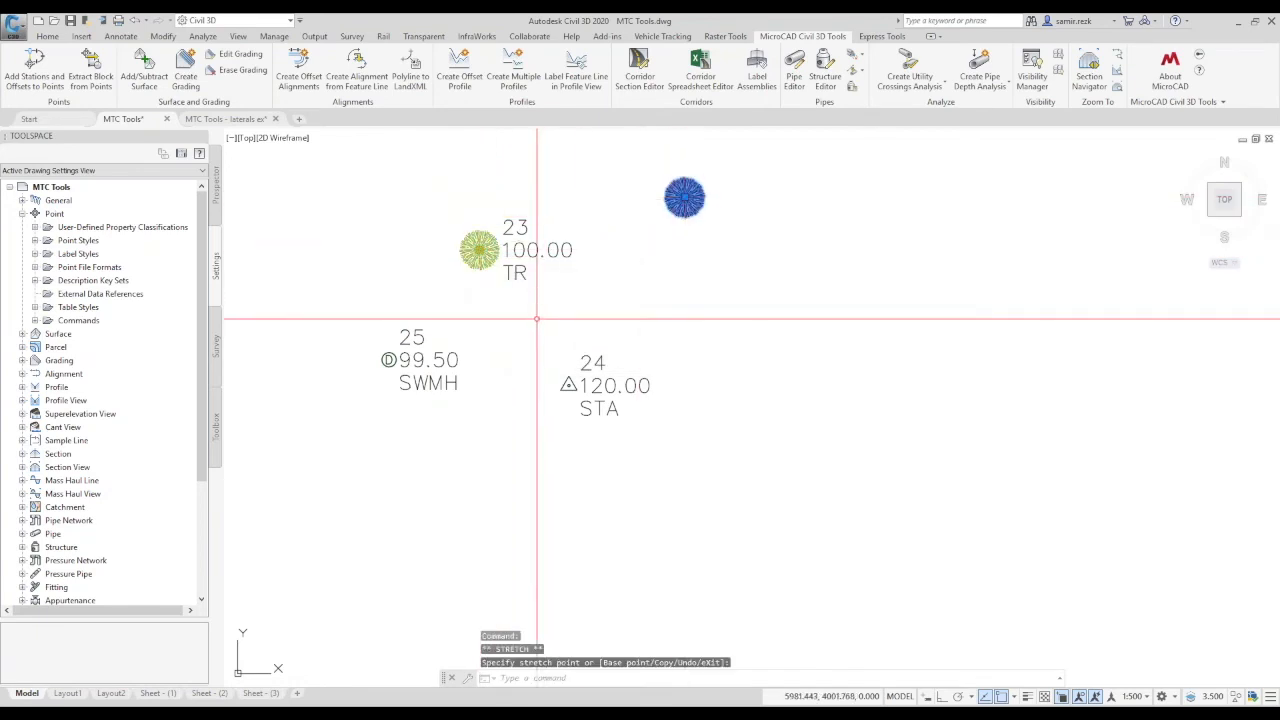
{"action": "key", "text": "Escape"}
{"action": "key", "text": "Escape"}
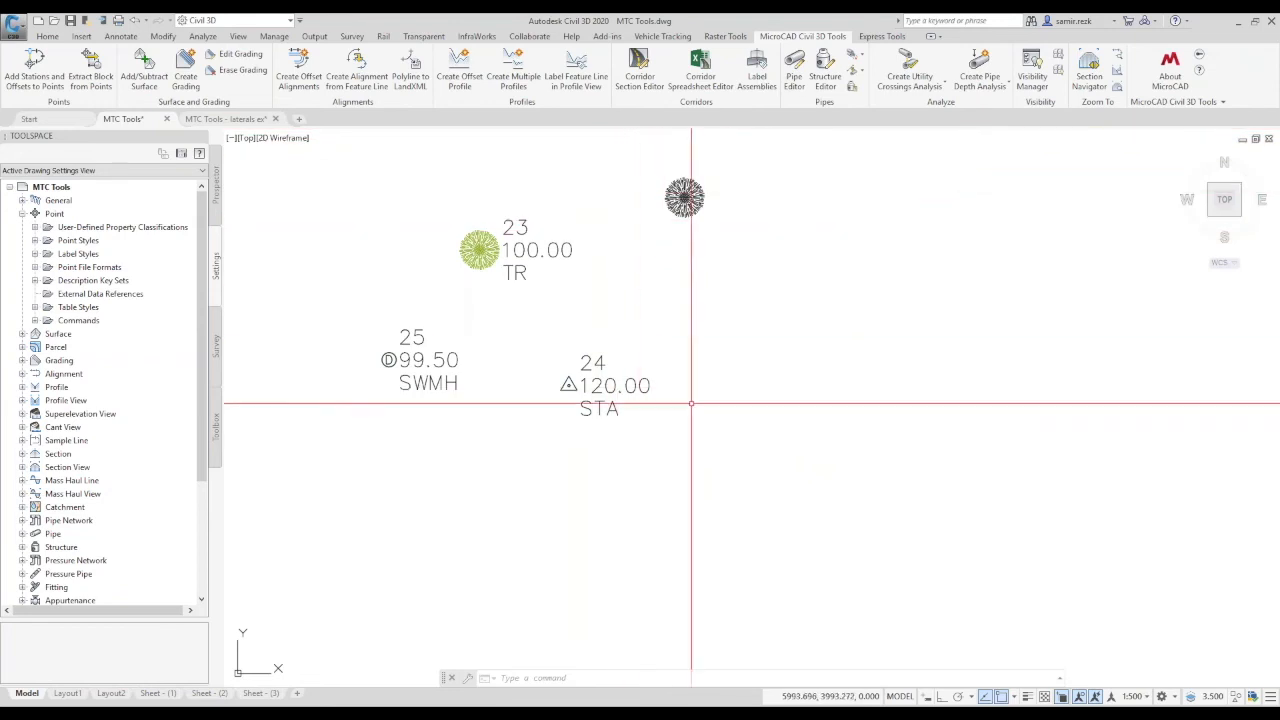
Locate the building rectangle south of the dashed lines and start the Create Grading tool.
{"action": "scroll", "coordinate": [690, 370], "scroll_direction": "down", "scroll_amount": 2}
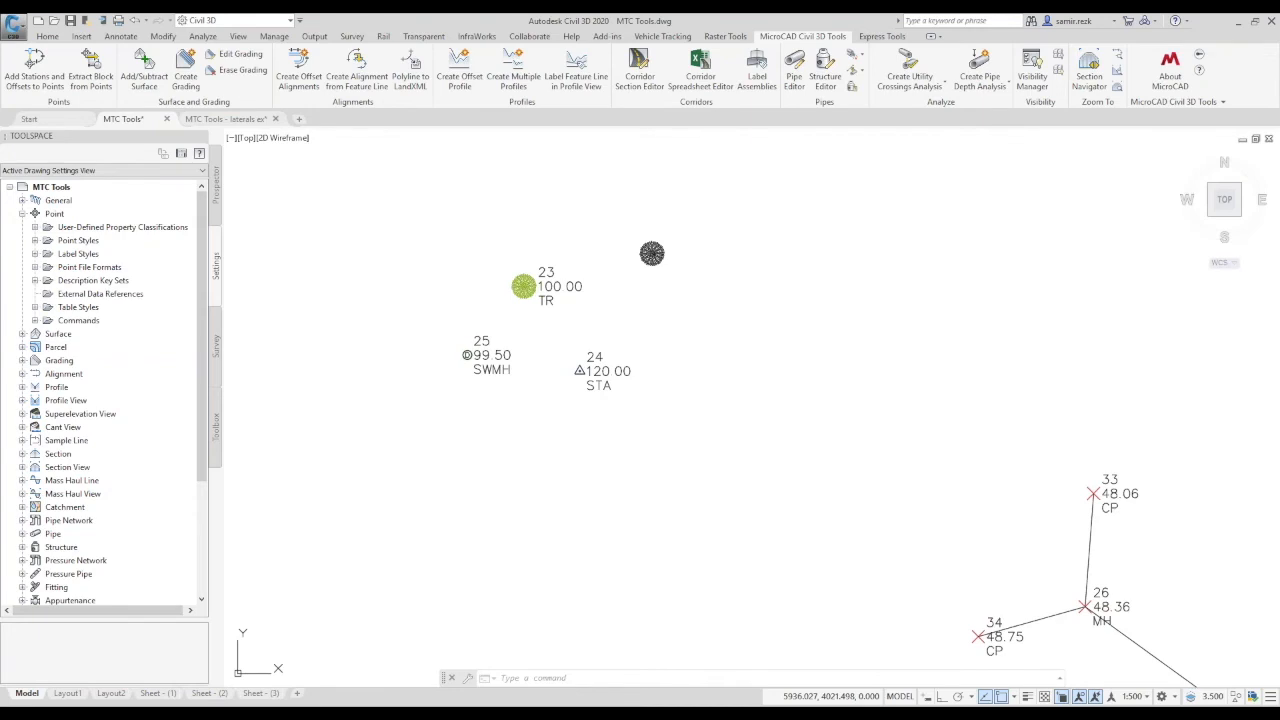
{"action": "scroll", "coordinate": [1053, 576], "scroll_direction": "down", "scroll_amount": 4}
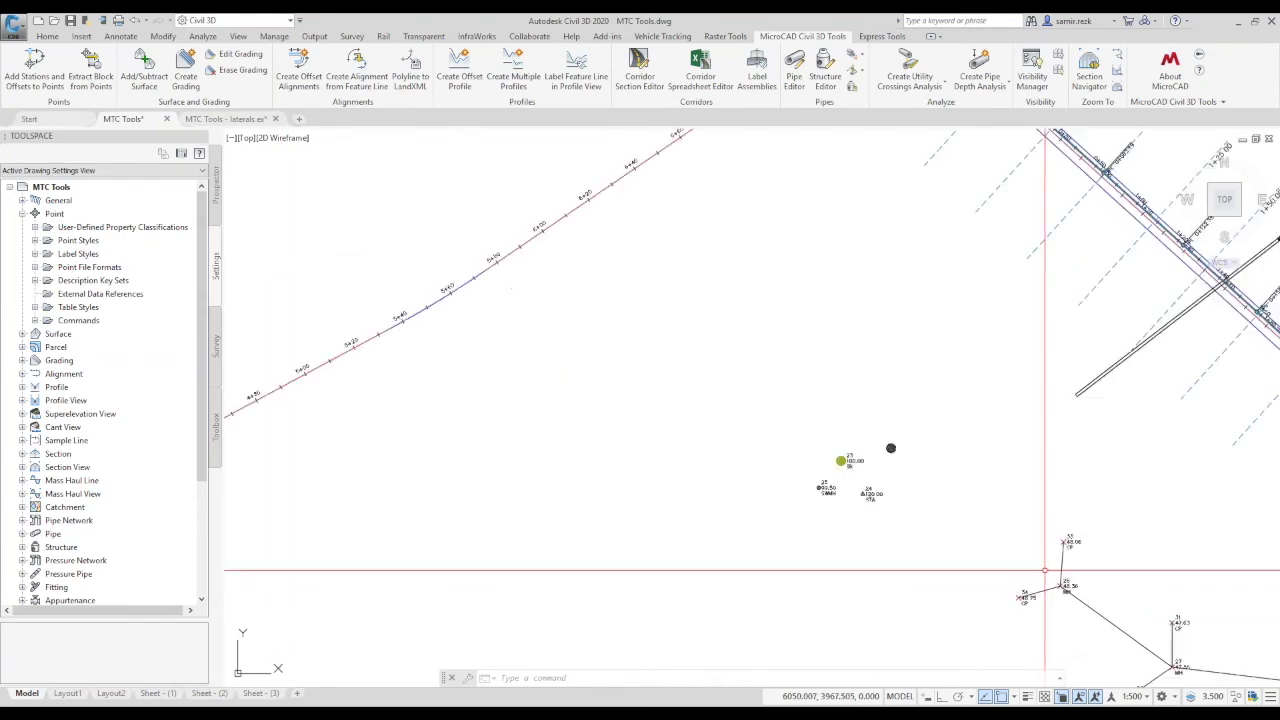
{"action": "middle_click_drag", "start_coordinate": [915, 493], "coordinate": [636, 393]}
{"action": "scroll", "coordinate": [642, 394], "scroll_direction": "down", "scroll_amount": 4}
{"action": "mouse_move", "coordinate": [872, 440]}
{"action": "middle_mouse_down"}
{"action": "mouse_move", "coordinate": [721, 366]}
{"action": "mouse_move", "coordinate": [412, 257]}
{"action": "mouse_move", "coordinate": [250, 362]}
{"action": "middle_mouse_up"}
{"action": "scroll", "coordinate": [443, 271], "scroll_direction": "up", "scroll_amount": 4}
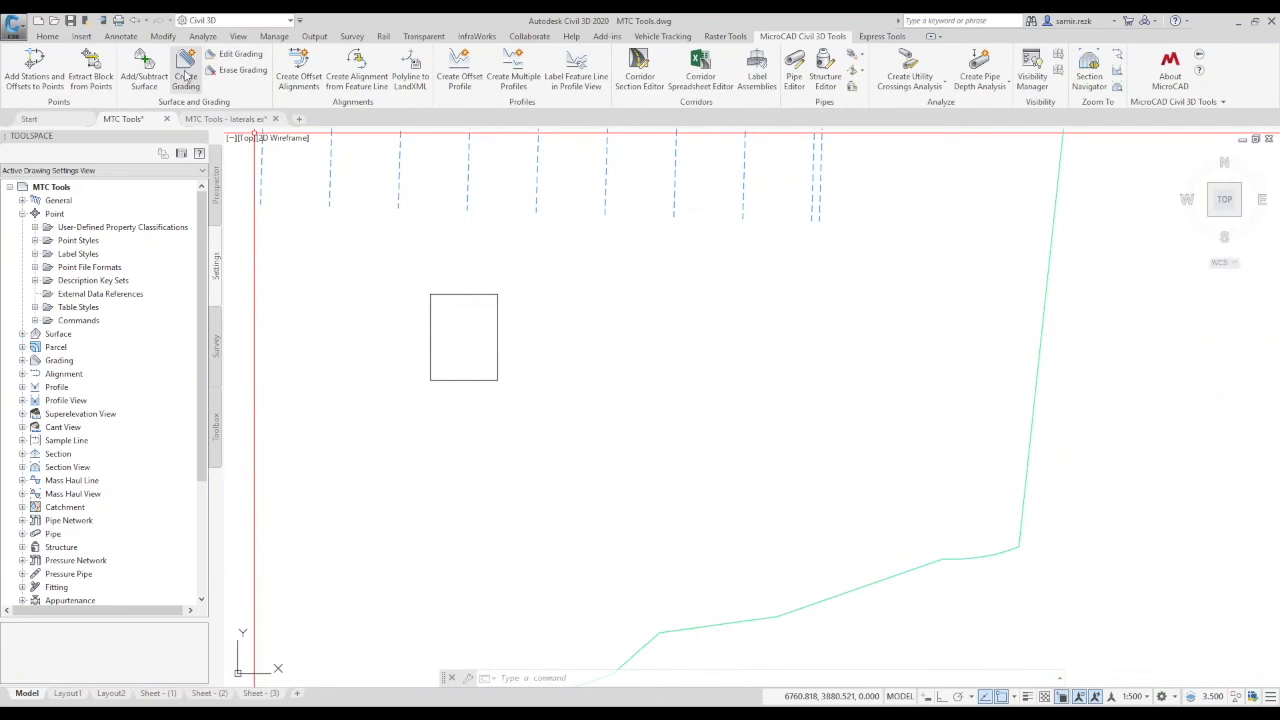
{"action": "middle_click_drag", "start_coordinate": [457, 285], "coordinate": [507, 287]}
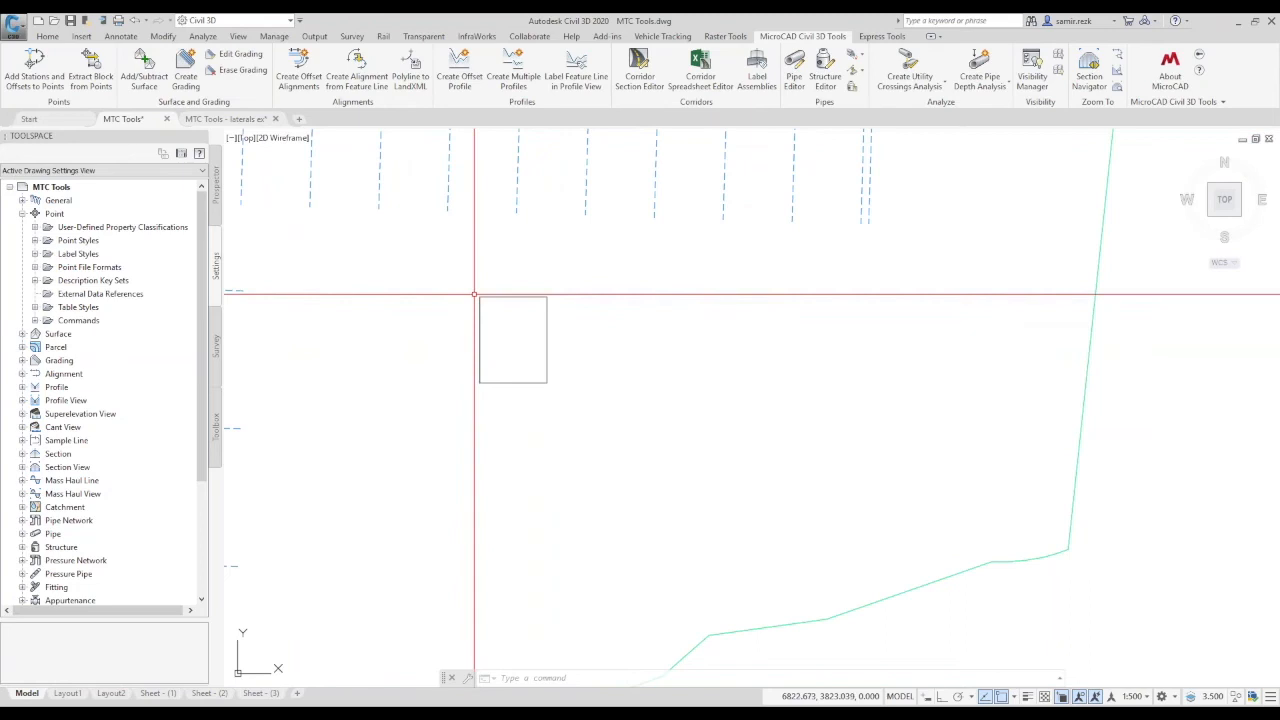
{"action": "left_click", "coordinate": [185, 70]}
{"action": "left_click_drag", "start_coordinate": [631, 203], "coordinate": [769, 175]}
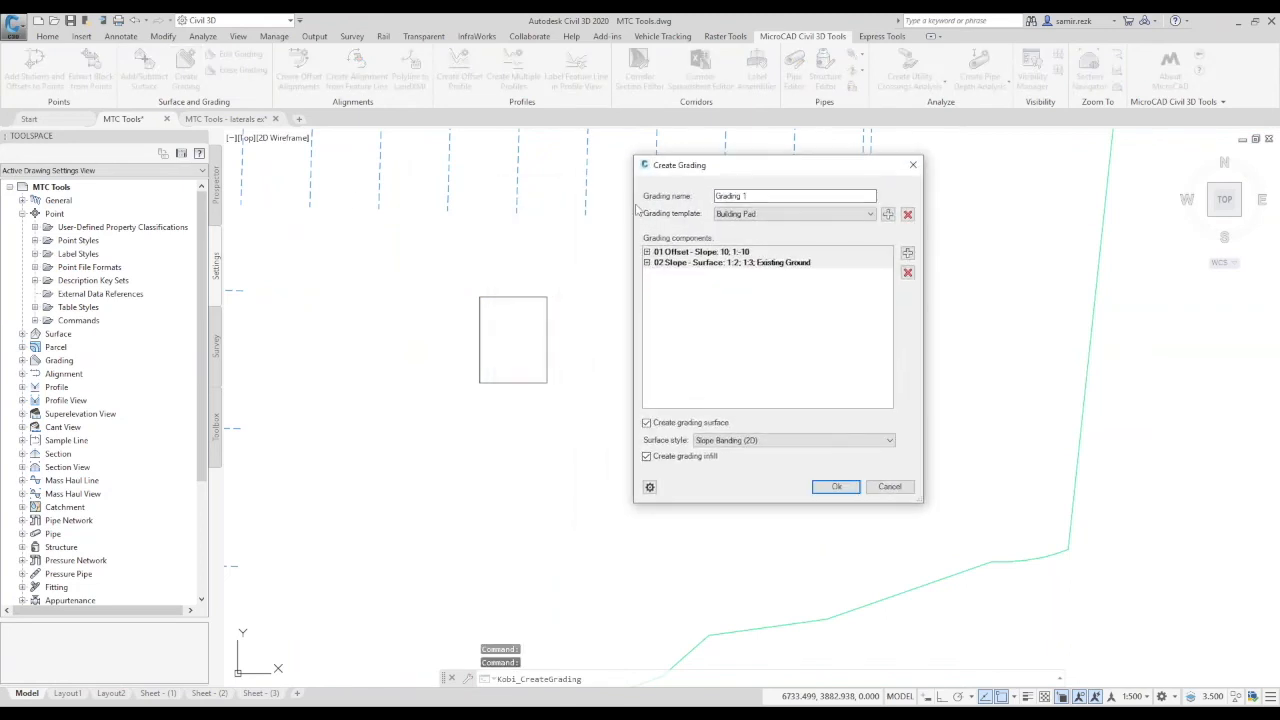
Remove both existing grading components and name the grading MTC Bldg, keeping the Building Pad template.
{"action": "left_click", "coordinate": [907, 273]}
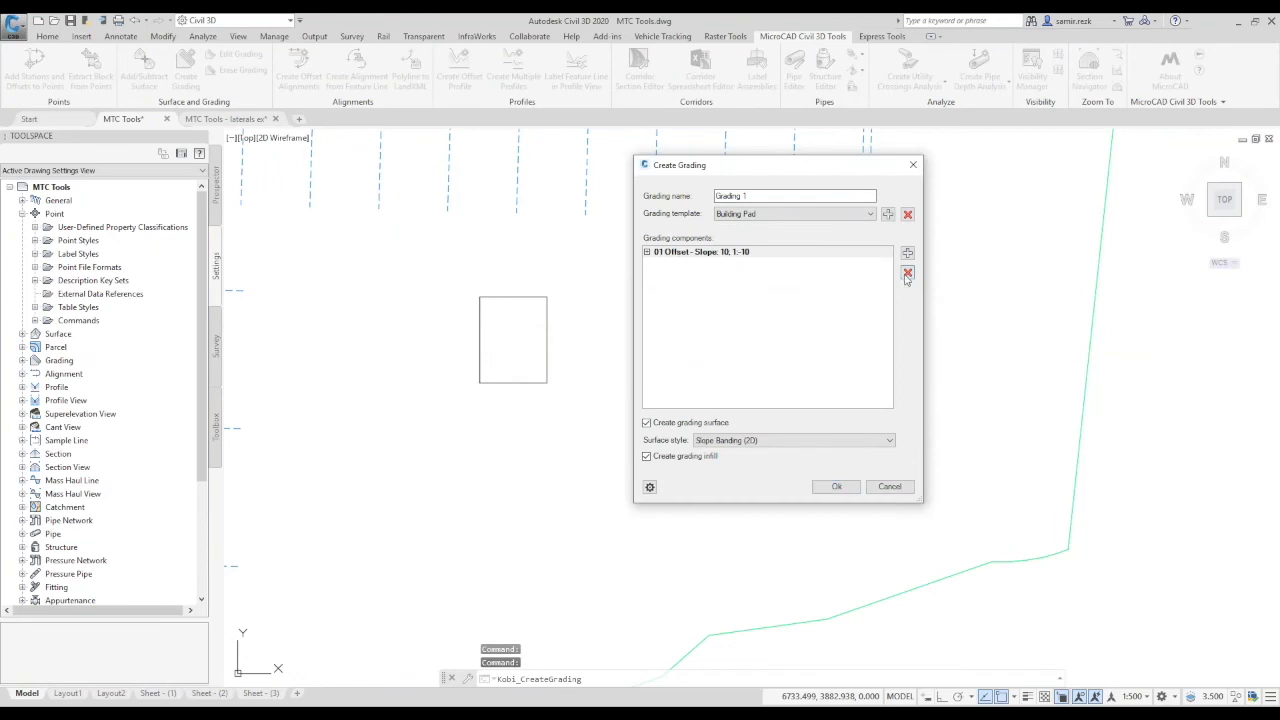
{"action": "left_click", "coordinate": [907, 275]}
{"action": "left_click_drag", "start_coordinate": [762, 197], "coordinate": [682, 197]}
{"action": "key", "text": "BackSpace"}
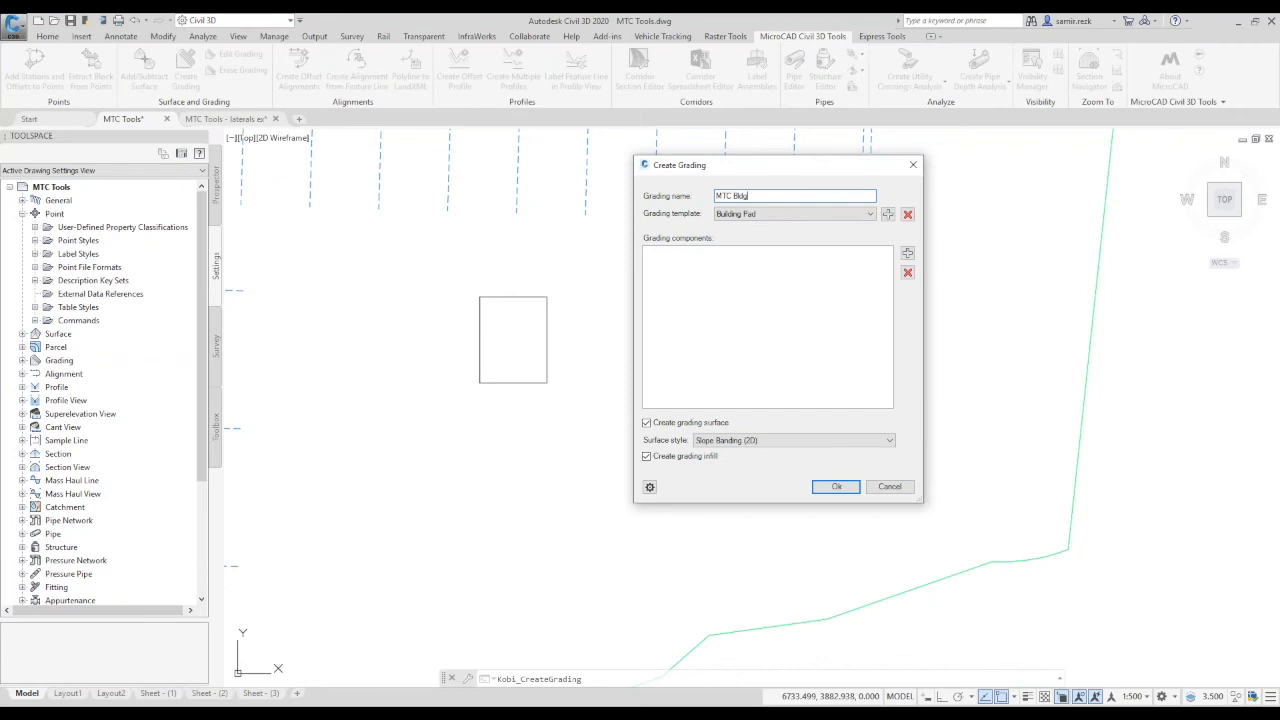
{"action": "left_click", "coordinate": [748, 215]}
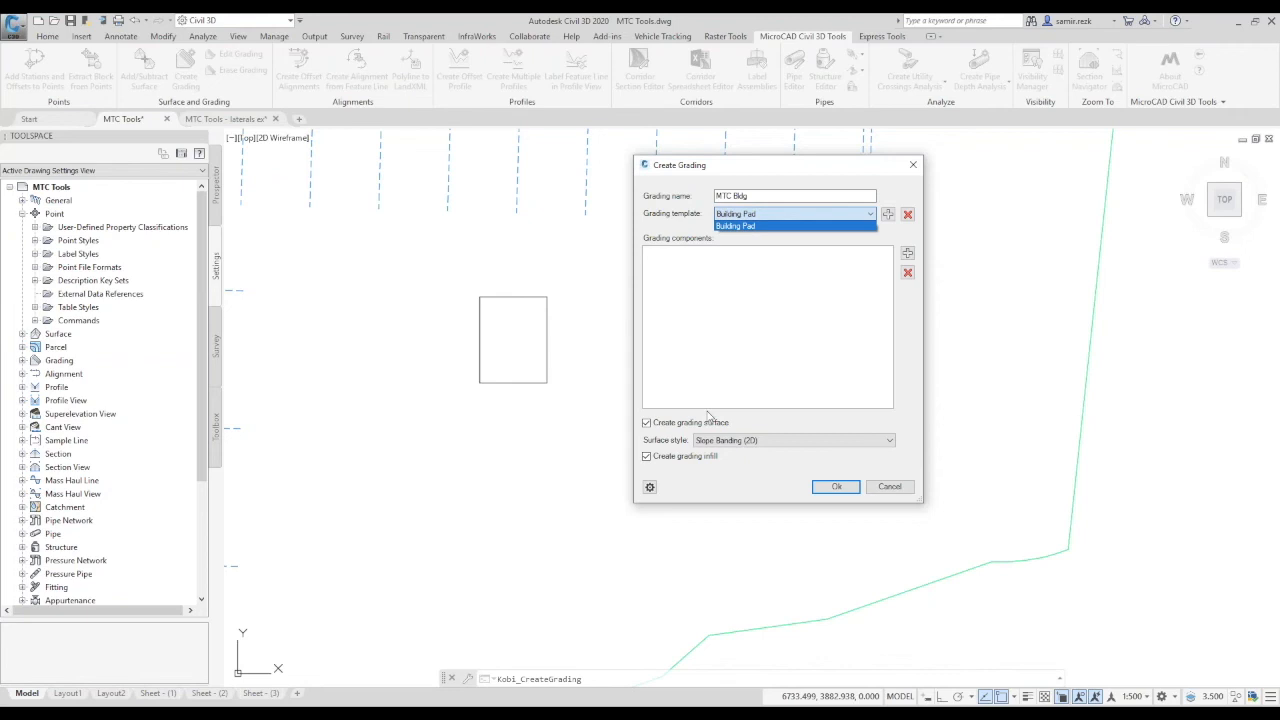
{"action": "left_click", "coordinate": [733, 340]}
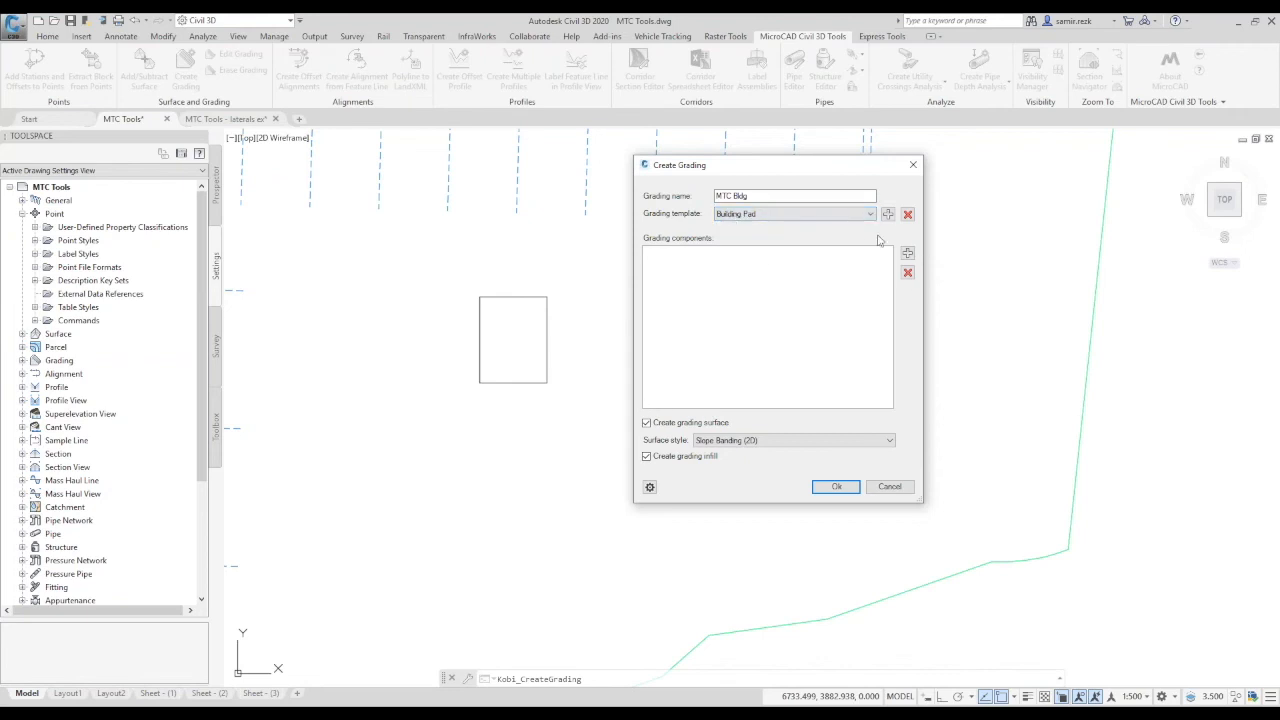
Add a first grading component with the Offset - Slope method and the 1:n slope format.
{"action": "left_click", "coordinate": [908, 256]}
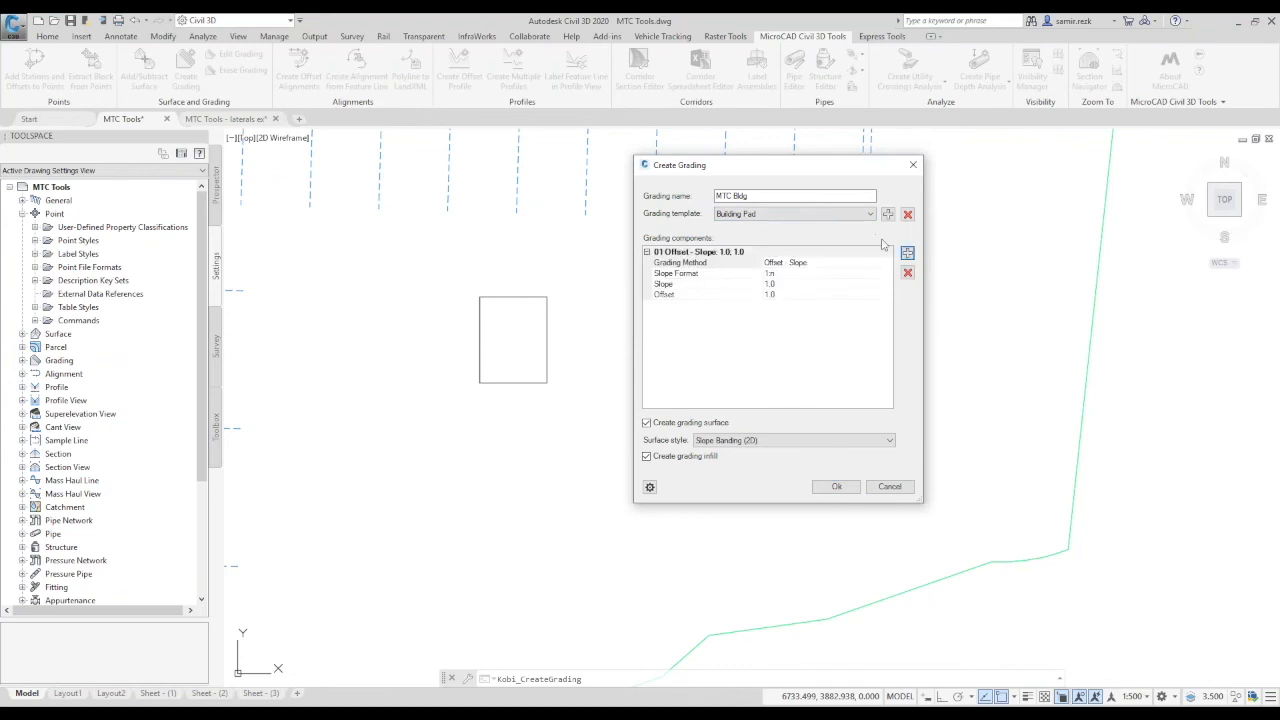
{"action": "left_click", "coordinate": [824, 263]}
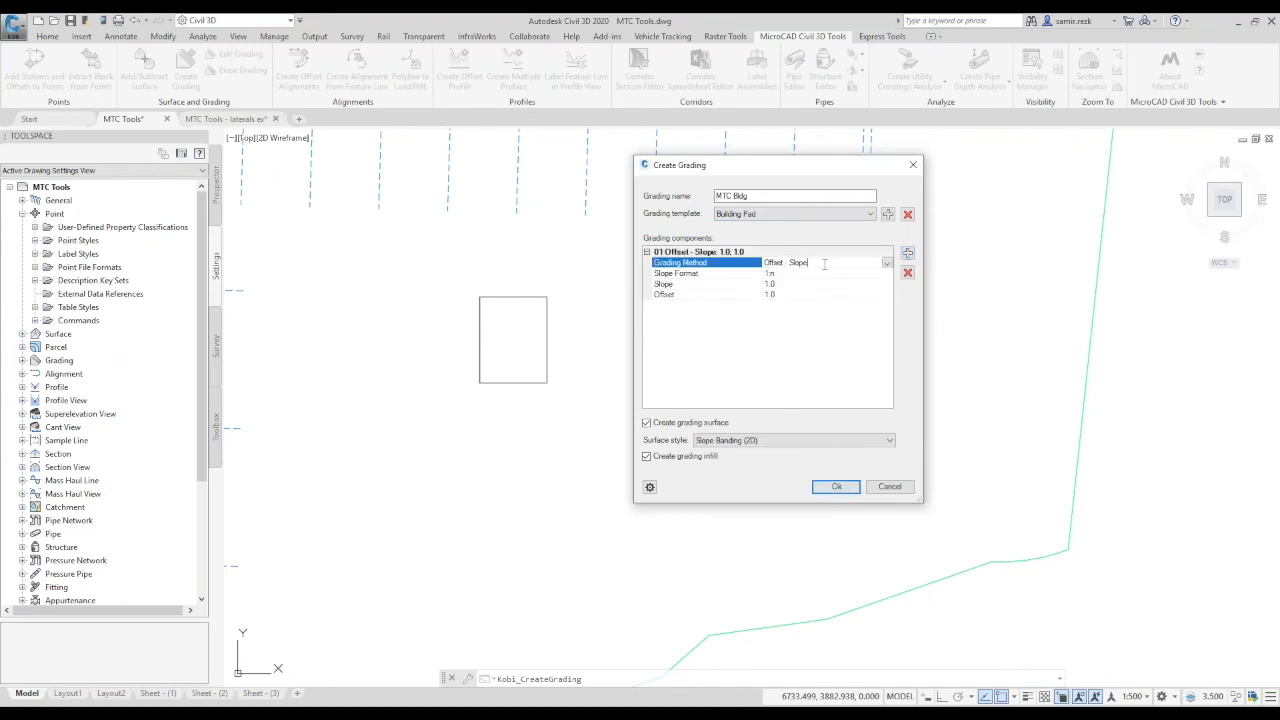
{"action": "left_click", "coordinate": [879, 263]}
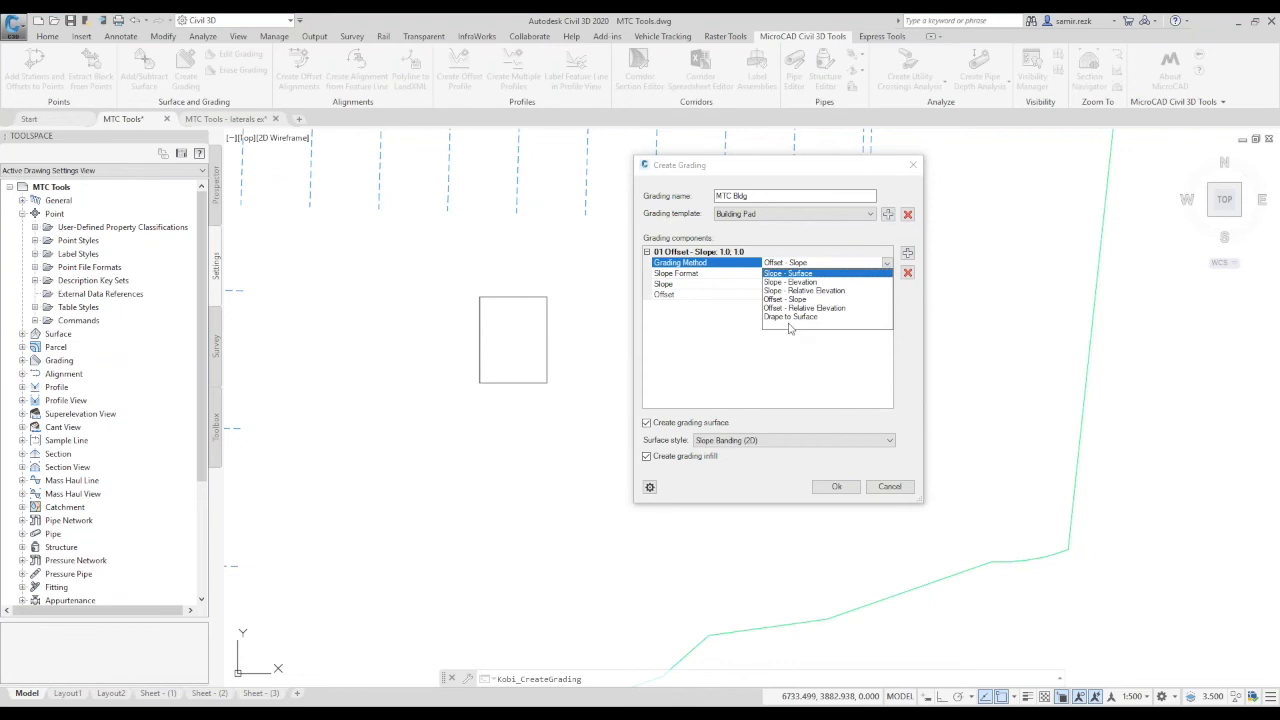
{"action": "left_click", "coordinate": [795, 300]}
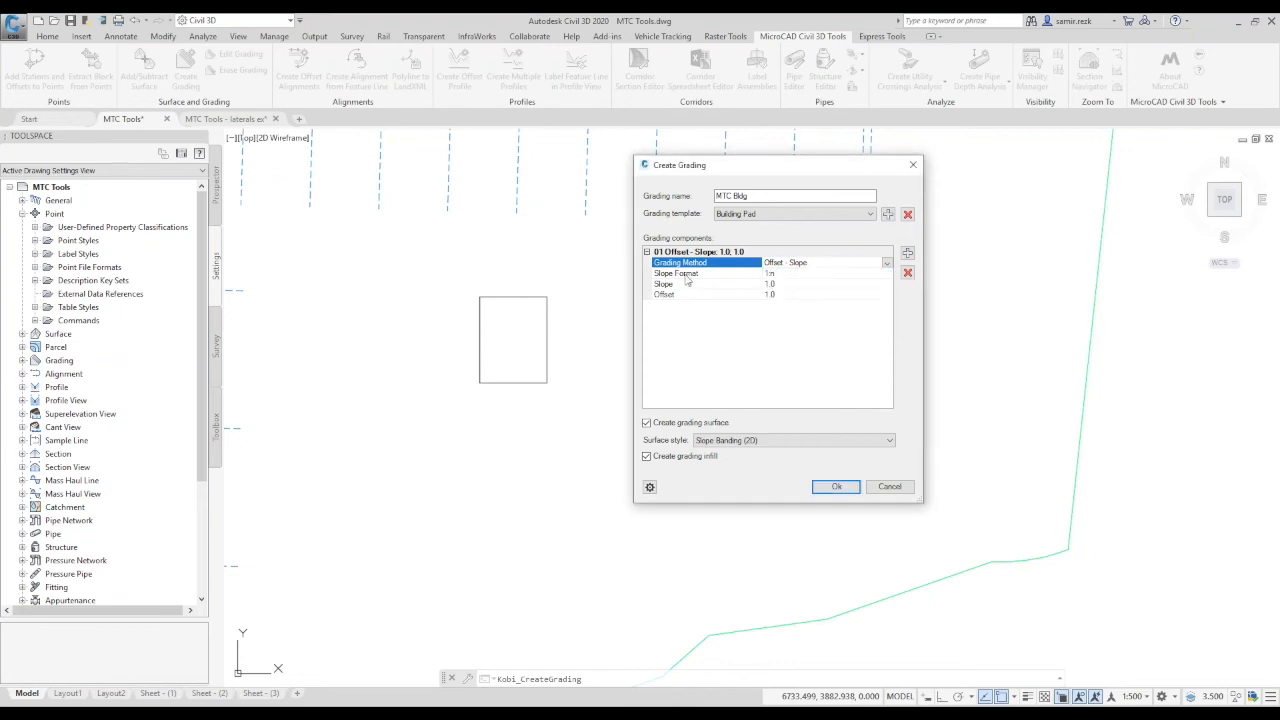
{"action": "left_click", "coordinate": [813, 275]}
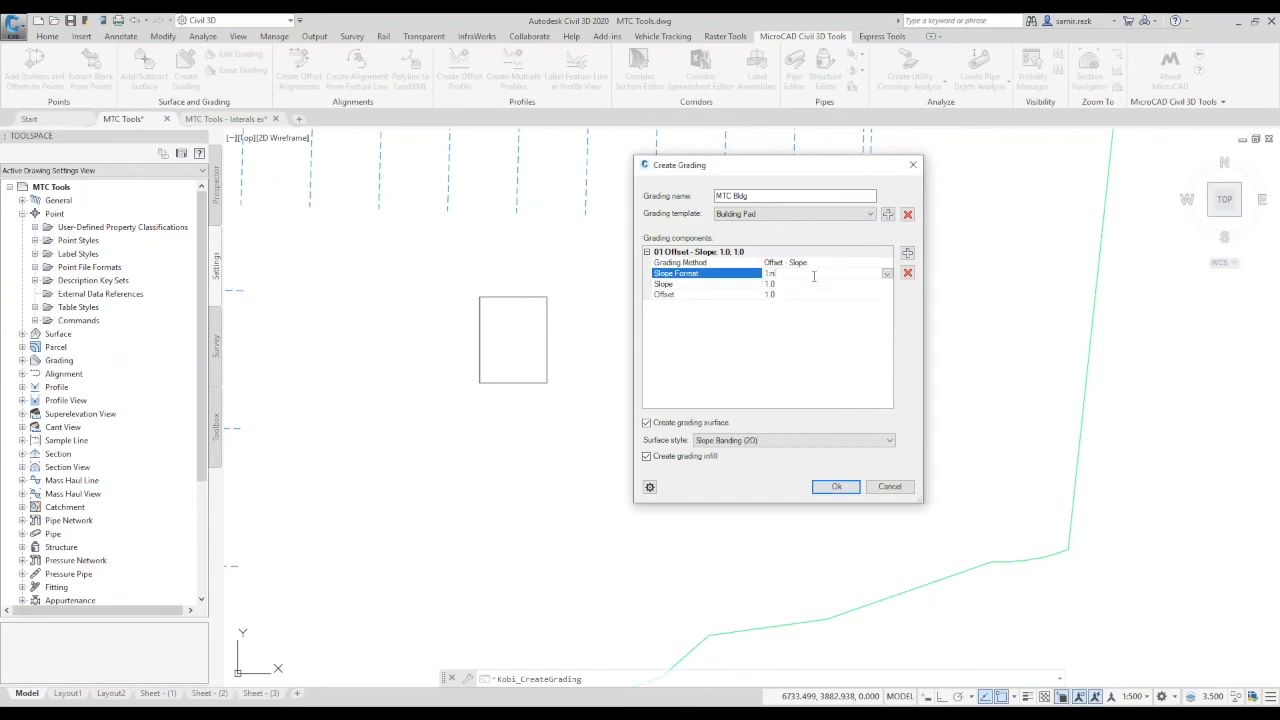
{"action": "left_click", "coordinate": [884, 274]}
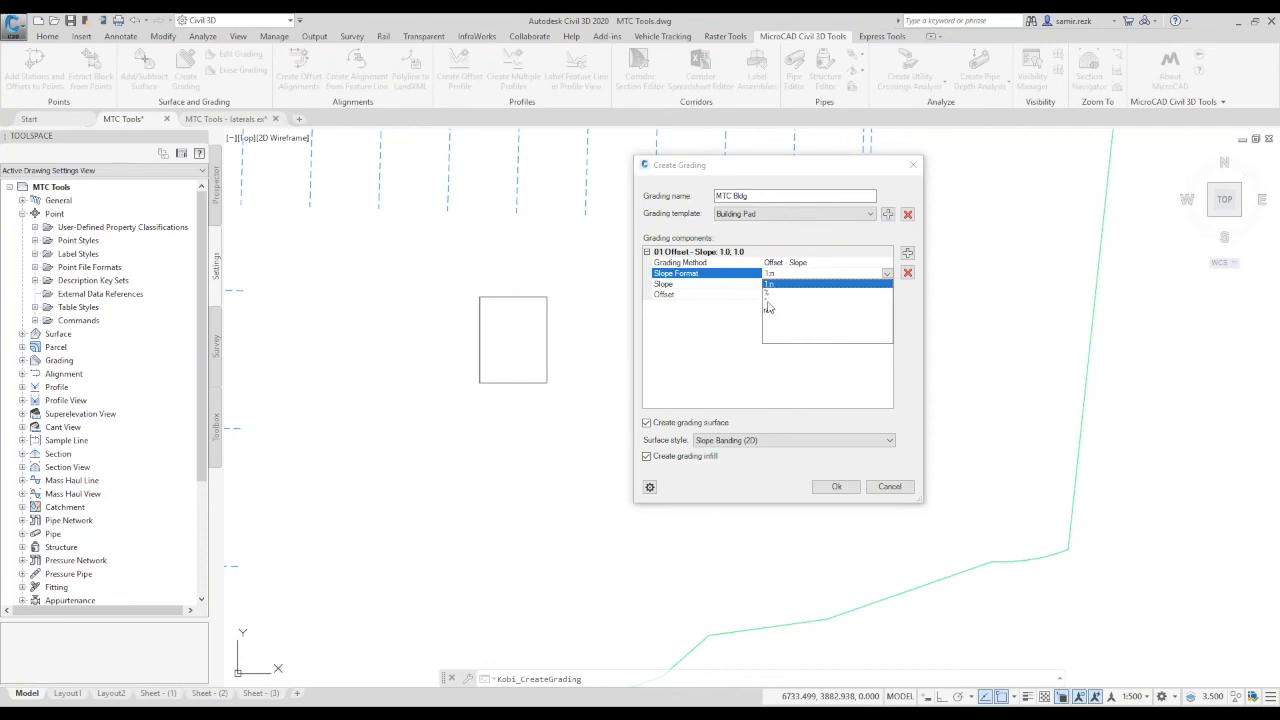
{"action": "left_click", "coordinate": [720, 333]}
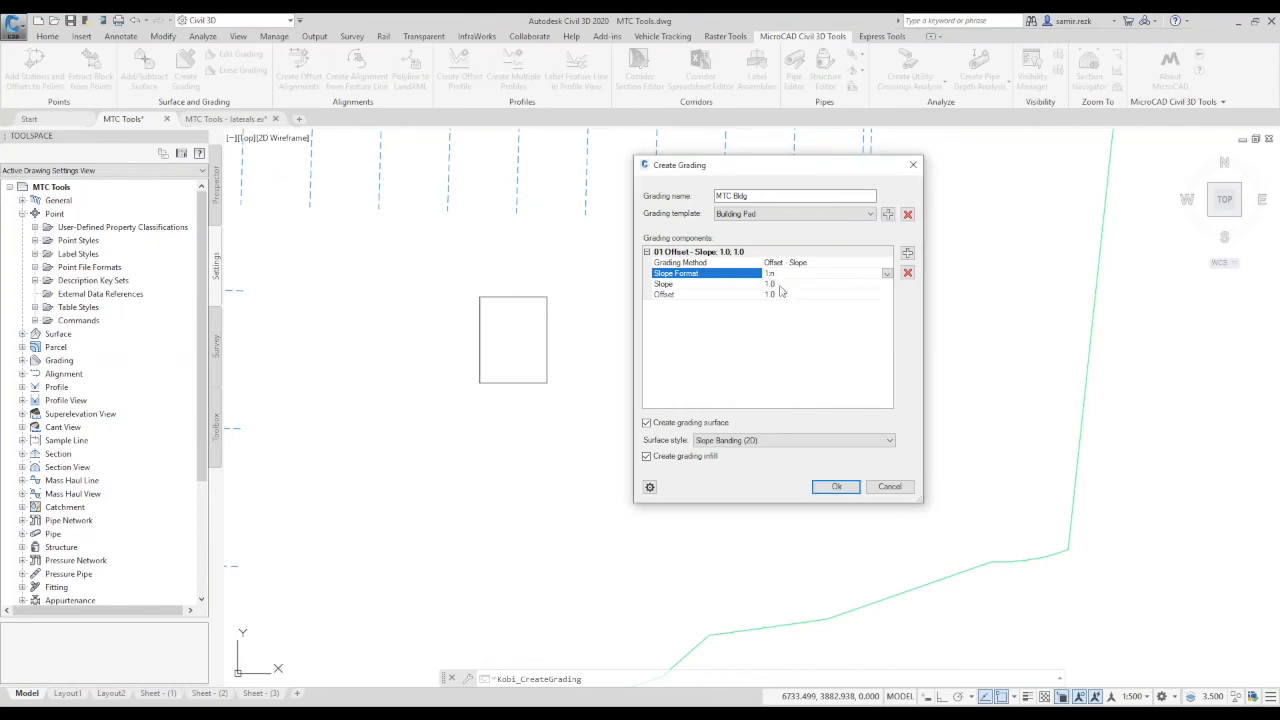
Set the first grading component's slope to 1:10 and its offset to 10.
{"action": "left_click", "coordinate": [833, 284]}
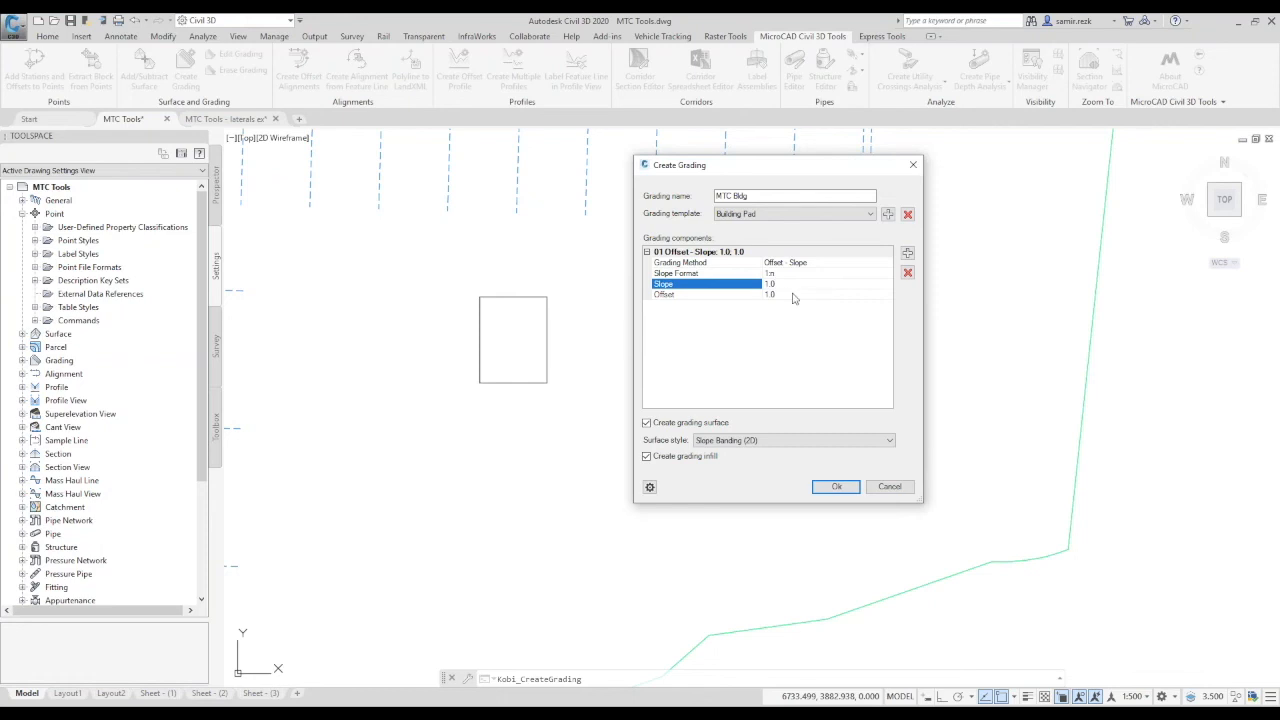
{"action": "left_click", "coordinate": [793, 294]}
{"action": "key", "text": "Up"}
{"action": "left_click", "coordinate": [795, 294]}
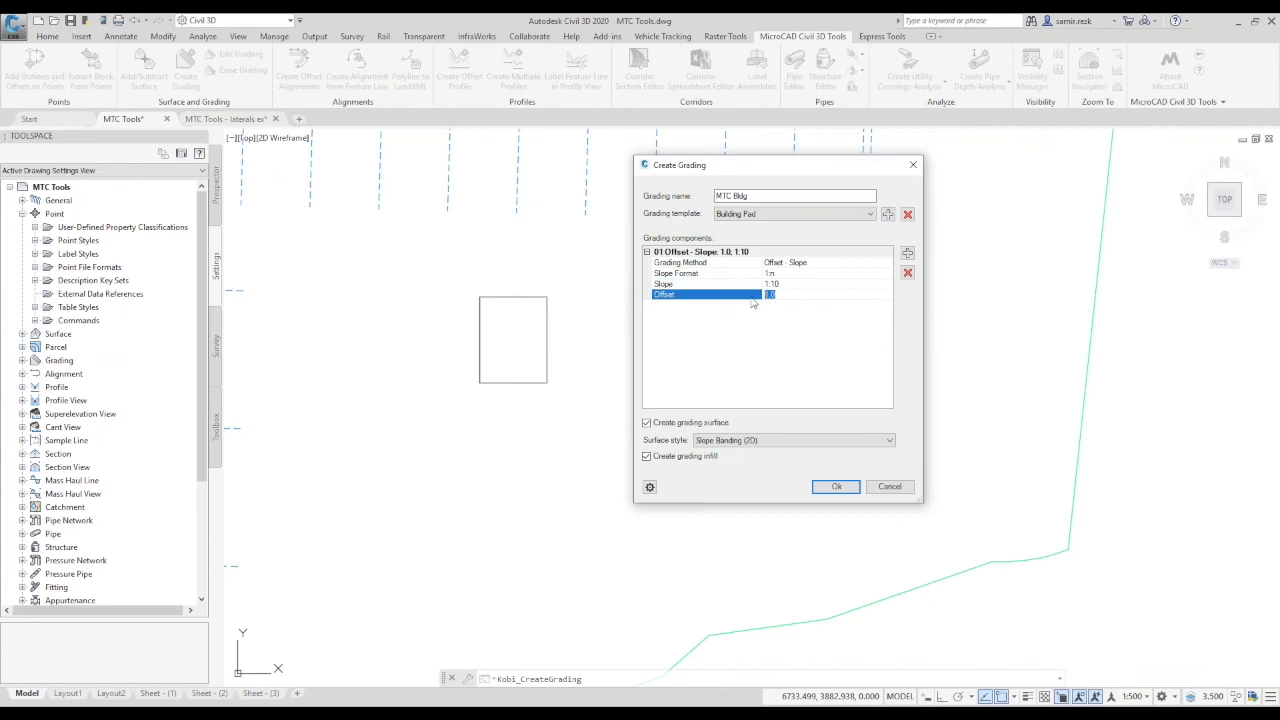
{"action": "type", "text": "10"}
Add a second grading component and set its grading method to Slope - Surface.
{"action": "left_click", "coordinate": [907, 254]}
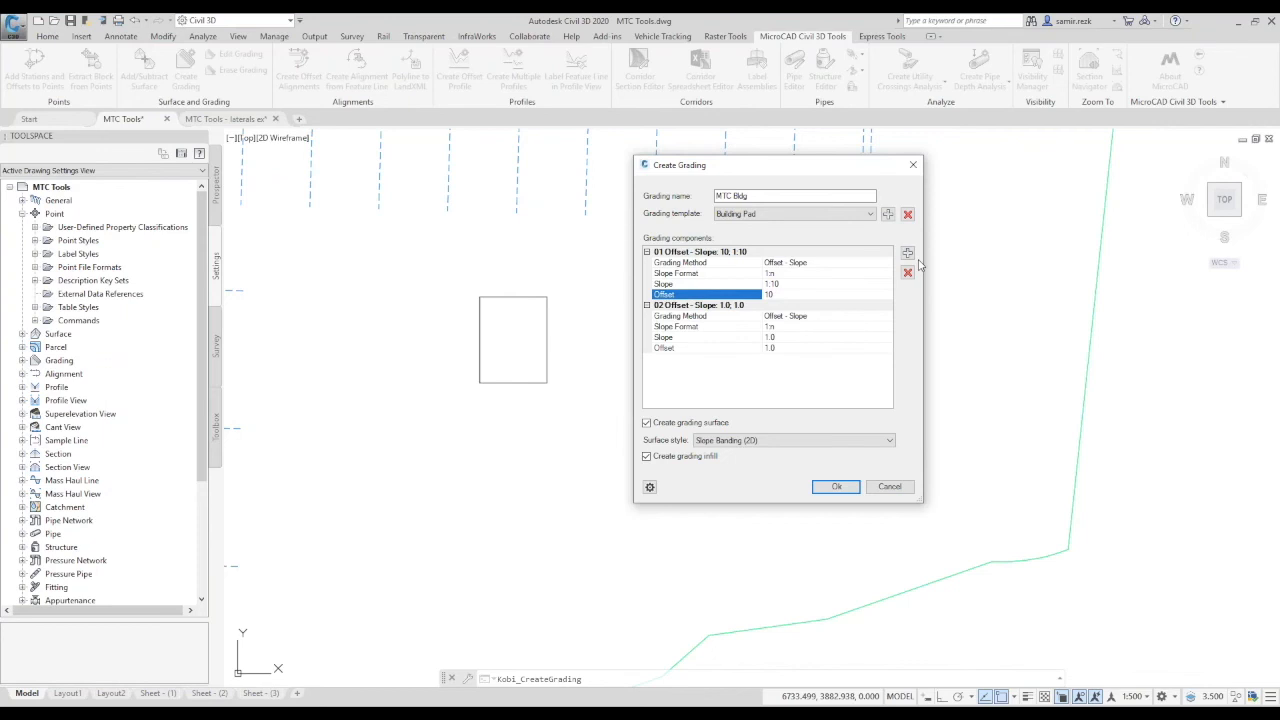
{"action": "left_click", "coordinate": [813, 316]}
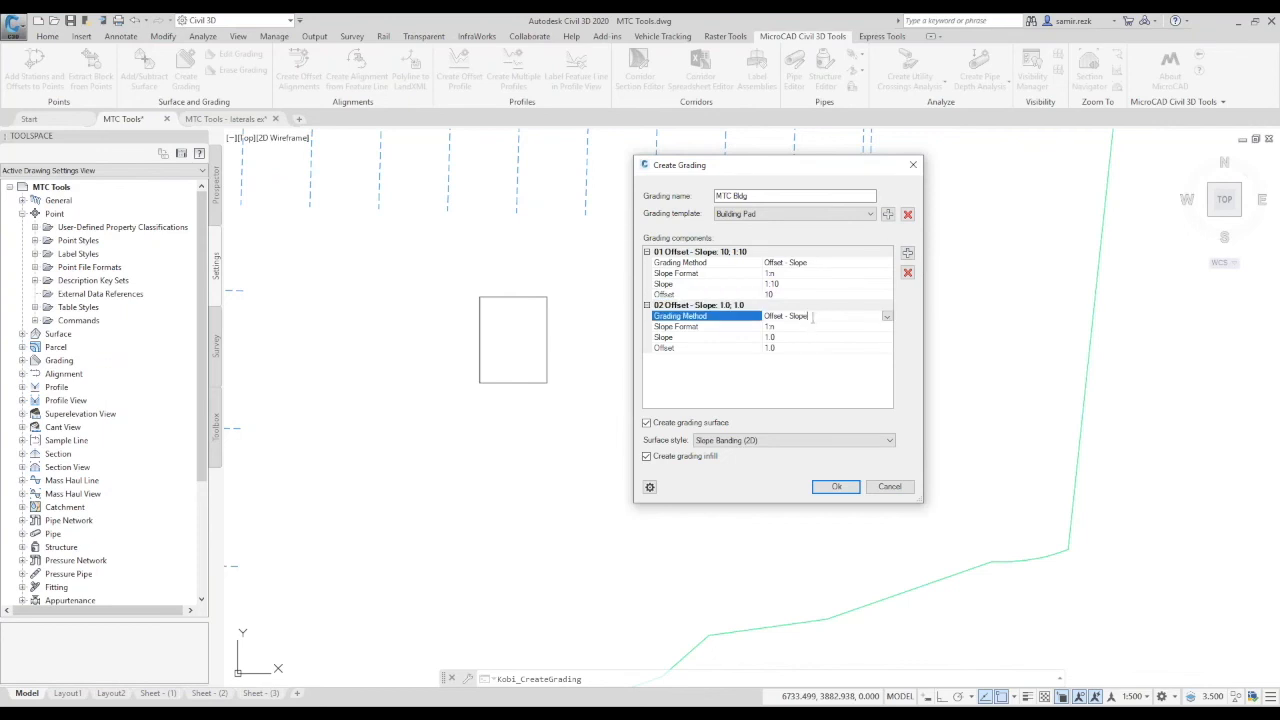
{"action": "left_click", "coordinate": [886, 317]}
{"action": "left_click", "coordinate": [803, 338]}
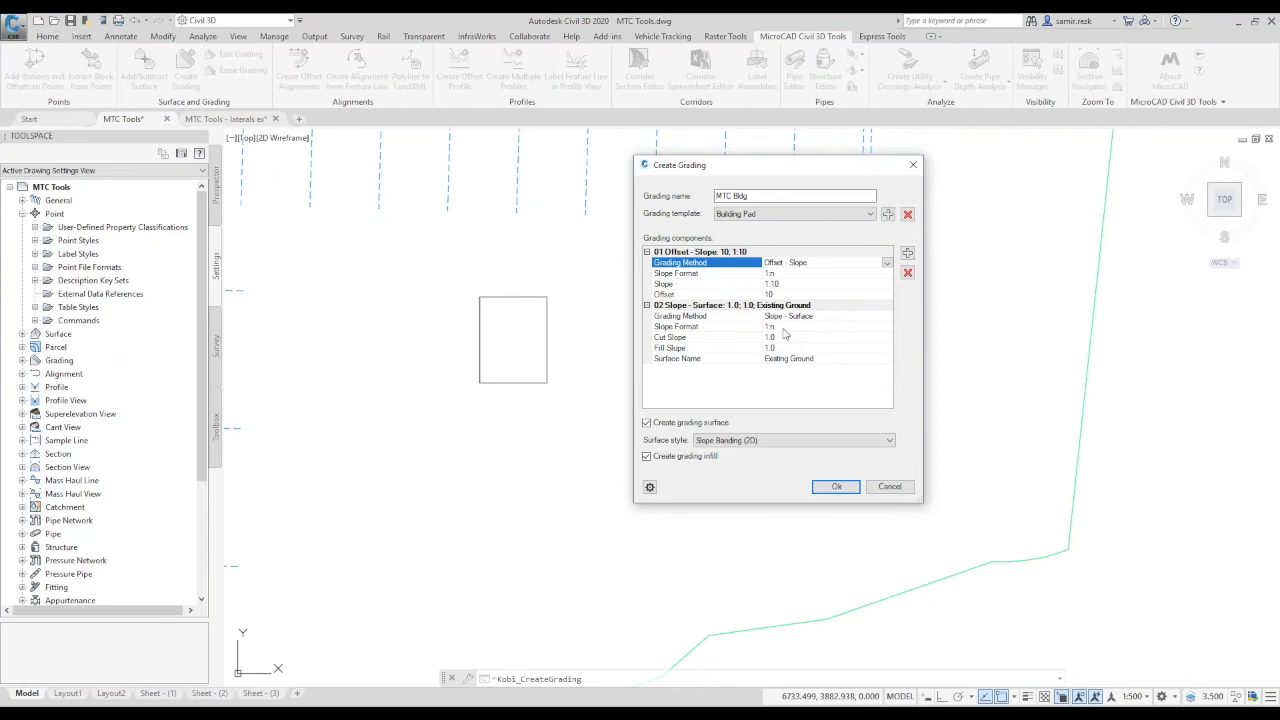
Set the second grading component's cut slope to 1:2 and its fill slope to 1:3.
{"action": "left_click", "coordinate": [788, 338]}
{"action": "type", "text": "1:2"}
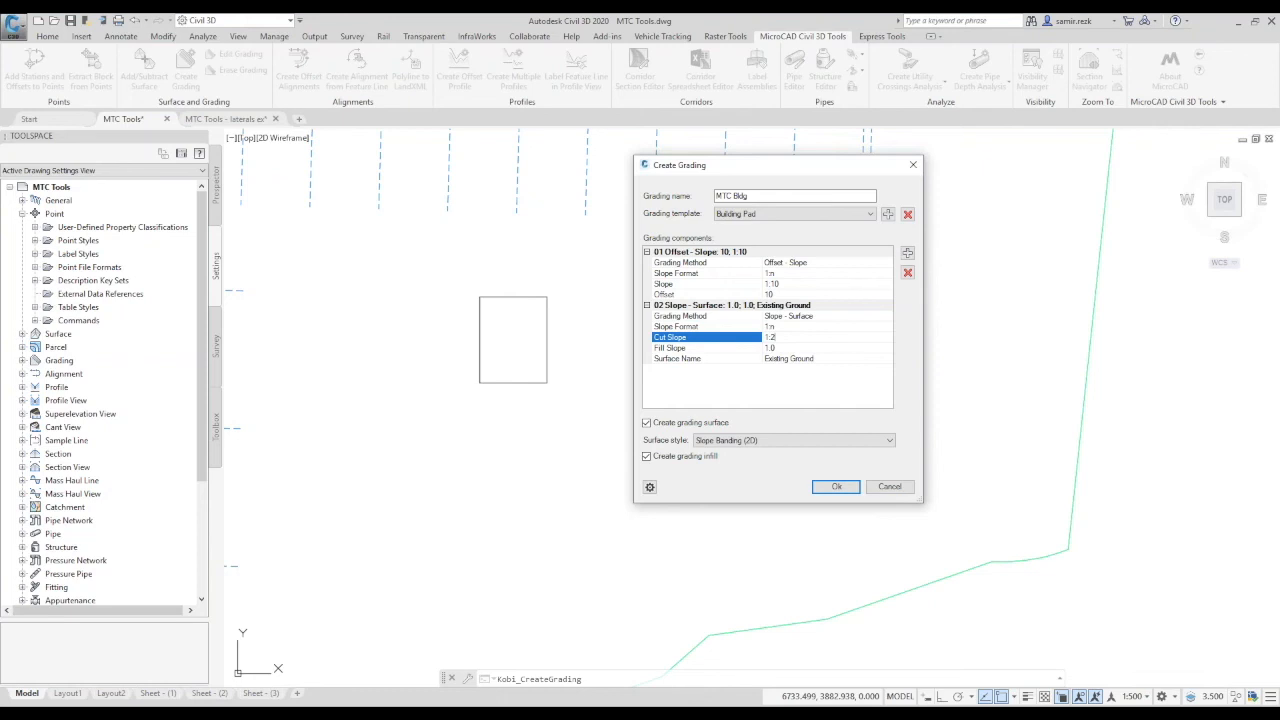
{"action": "left_click", "coordinate": [798, 350]}
{"action": "left_click", "coordinate": [760, 347]}
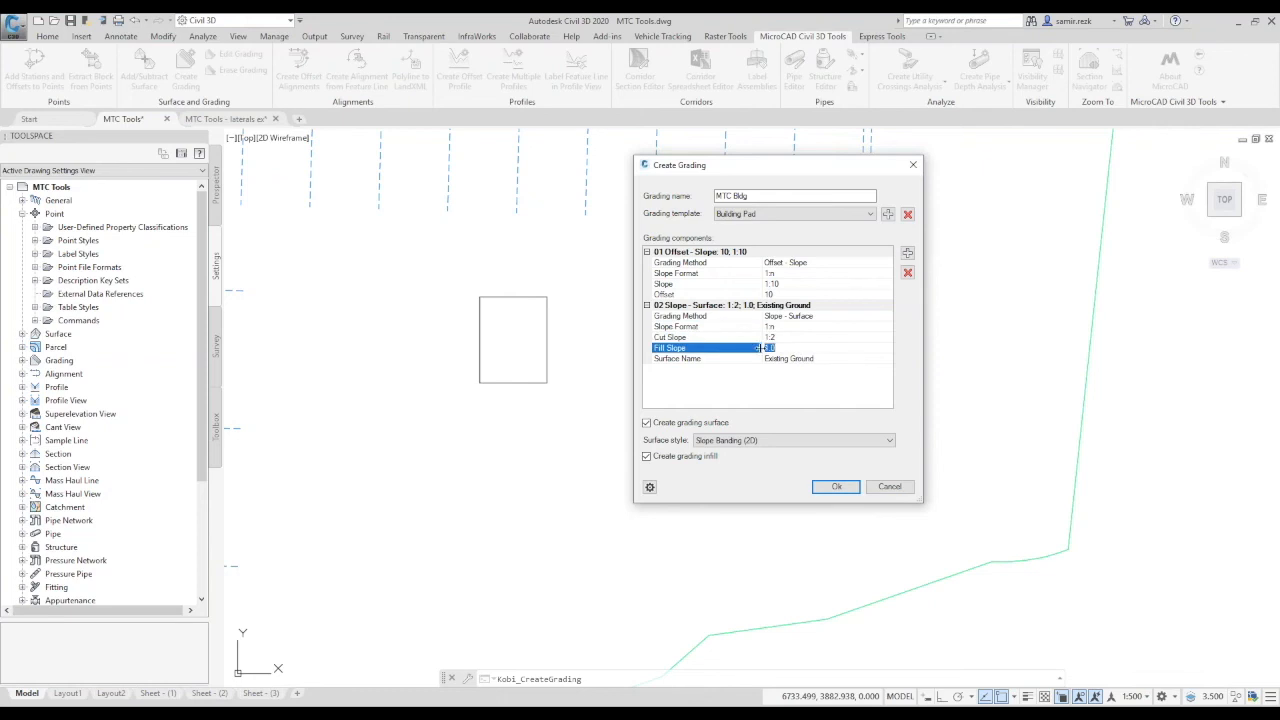
{"action": "type", "text": "1"}
Set the grading surface style to Contours 1m and 5m (Design).
{"action": "left_click_drag", "start_coordinate": [760, 173], "coordinate": [790, 140]}
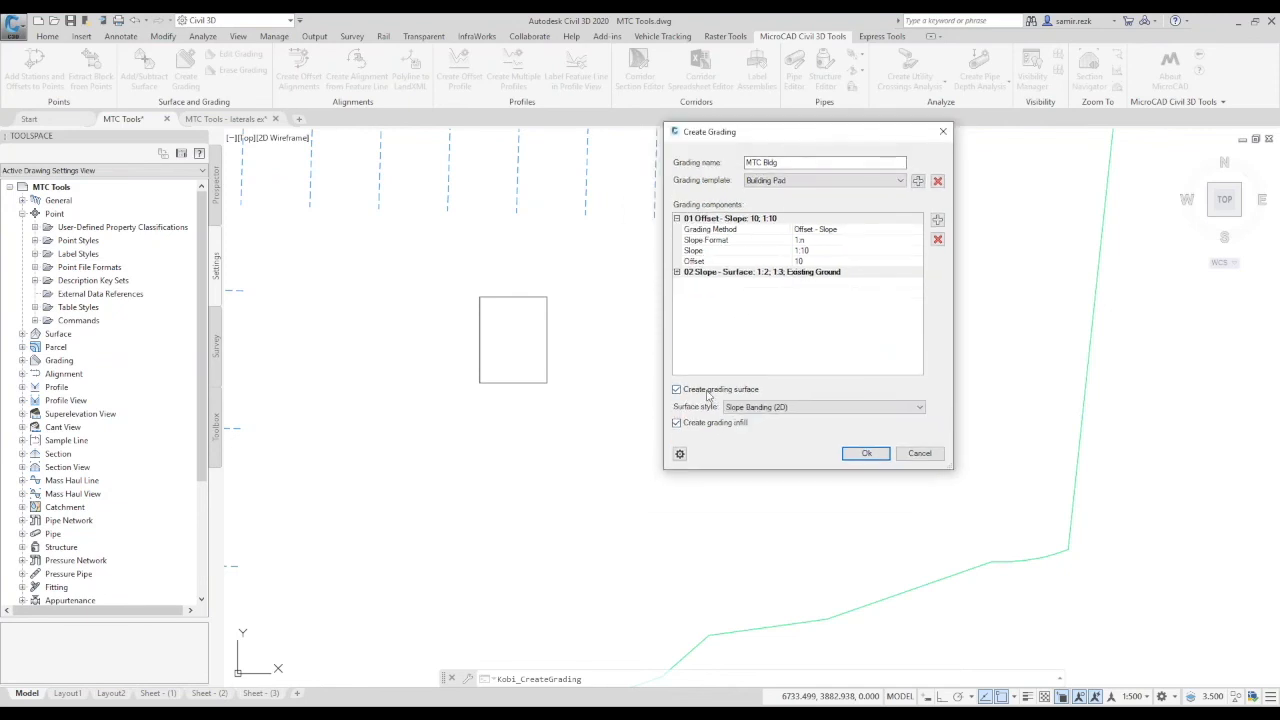
{"action": "left_click", "coordinate": [799, 408]}
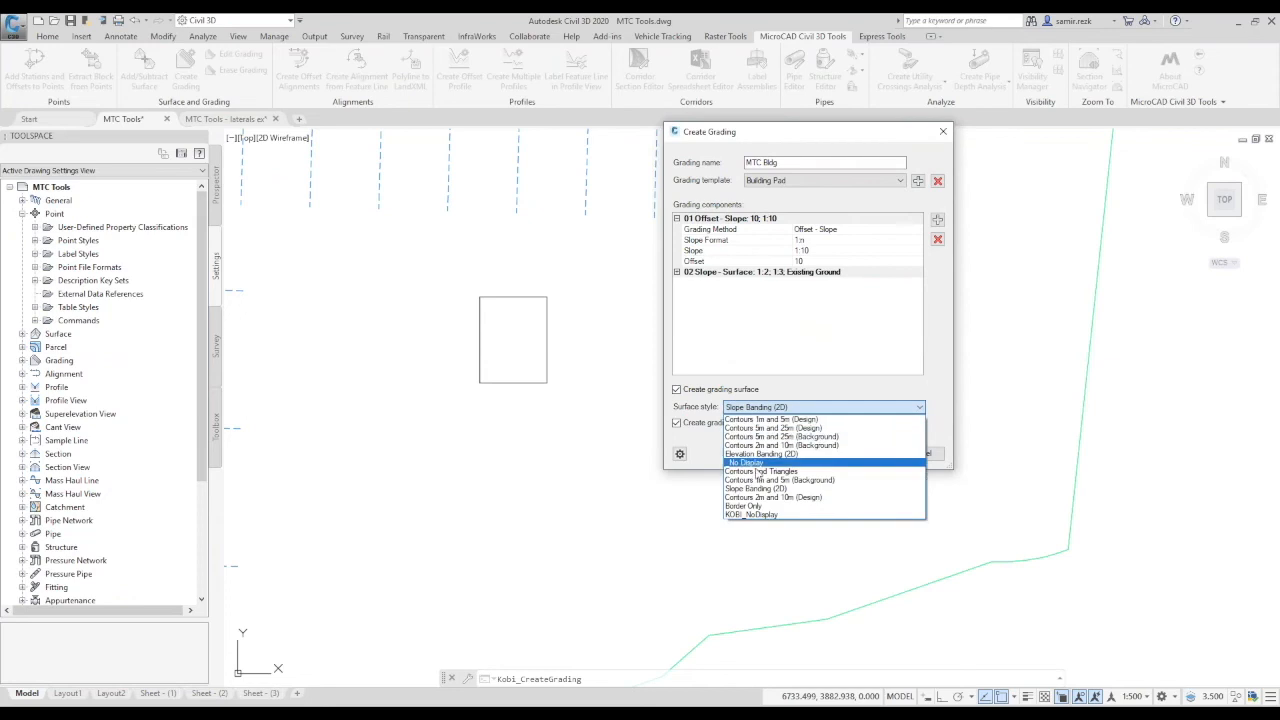
{"action": "left_click", "coordinate": [806, 420]}
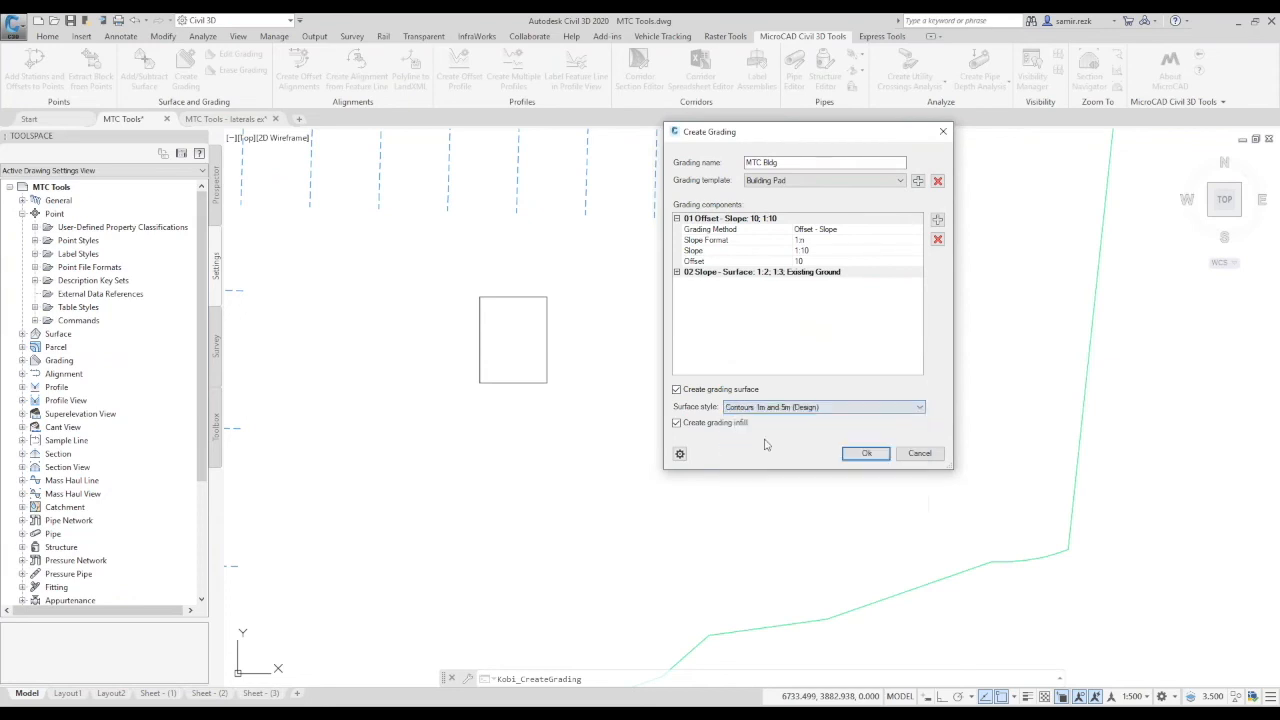
Review the grading settings for sampling interval, angular spacing, curve tessellation, slope format, rays and surface joining, and accept them.
{"action": "left_click", "coordinate": [680, 455]}
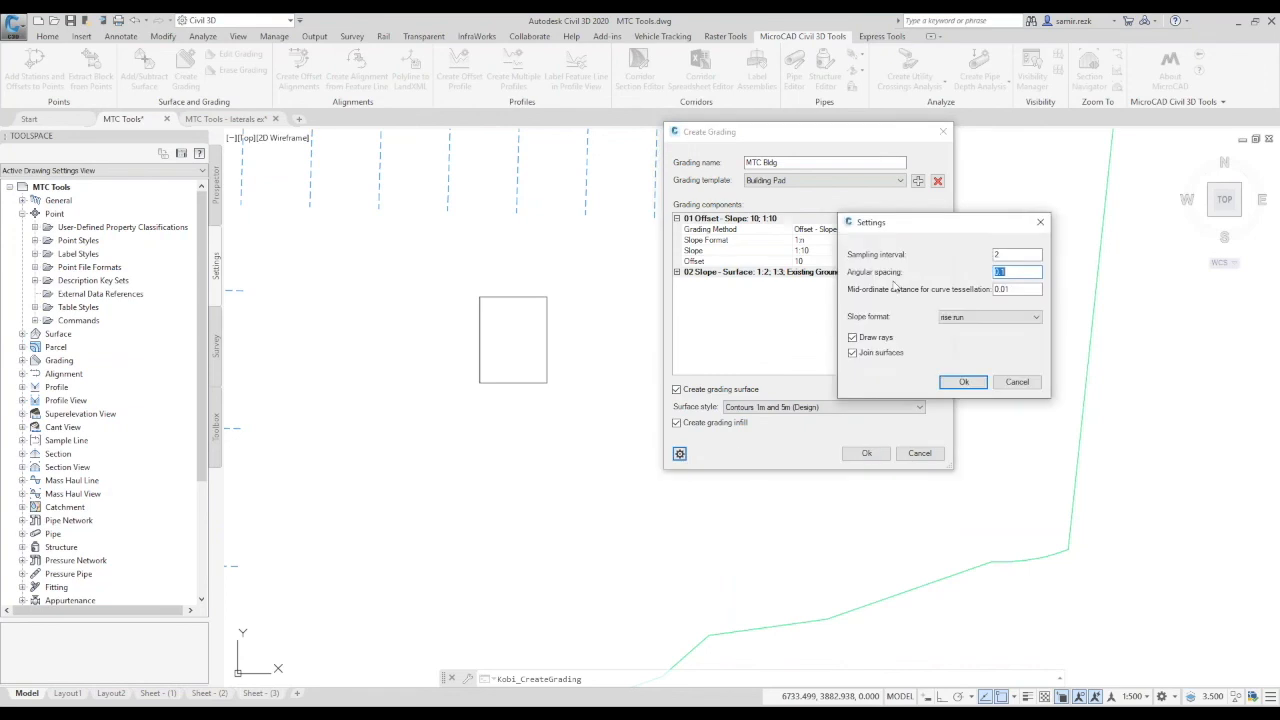
{"action": "left_click_drag", "start_coordinate": [973, 225], "coordinate": [1018, 194]}
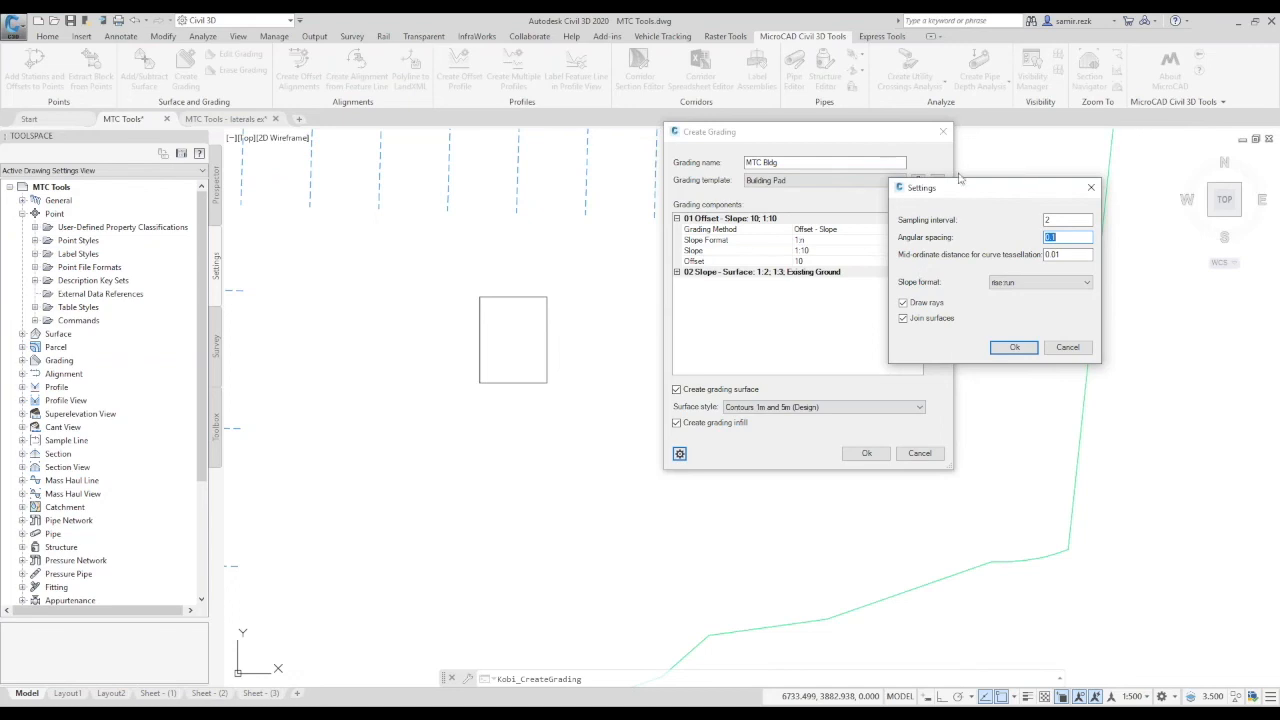
{"action": "left_click_drag", "start_coordinate": [977, 188], "coordinate": [990, 176]}
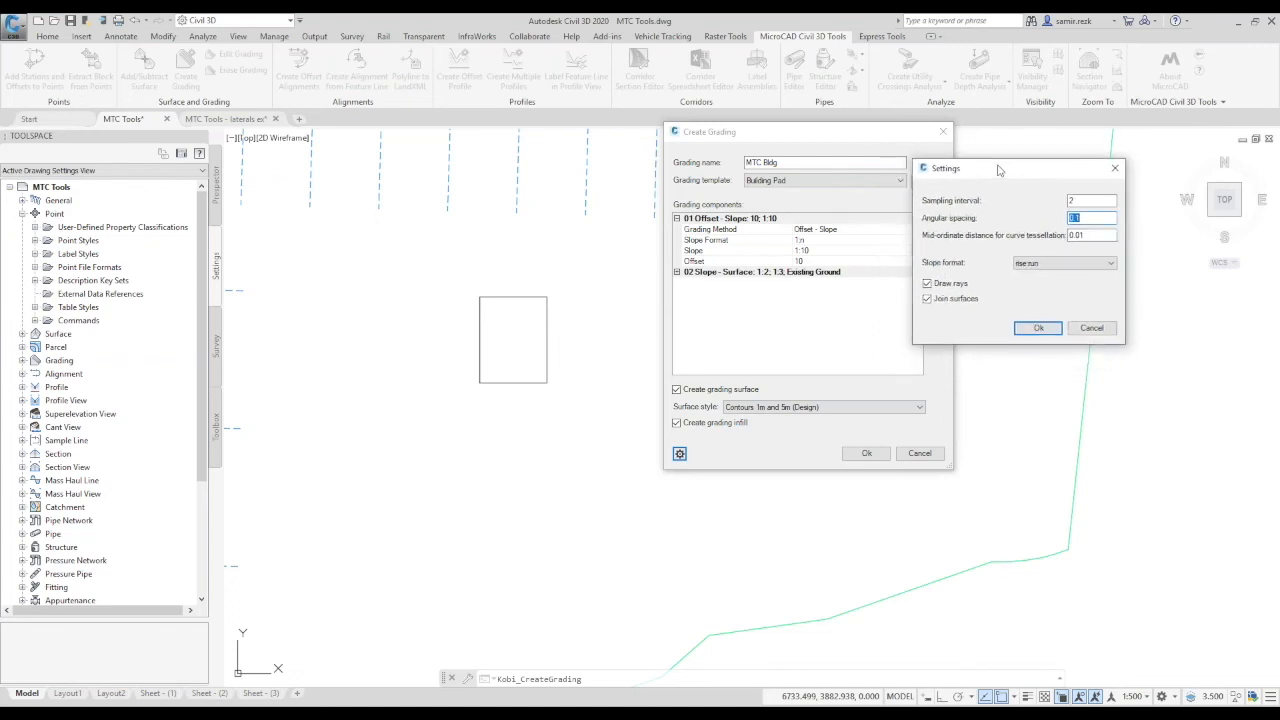
{"action": "left_click", "coordinate": [1090, 232]}
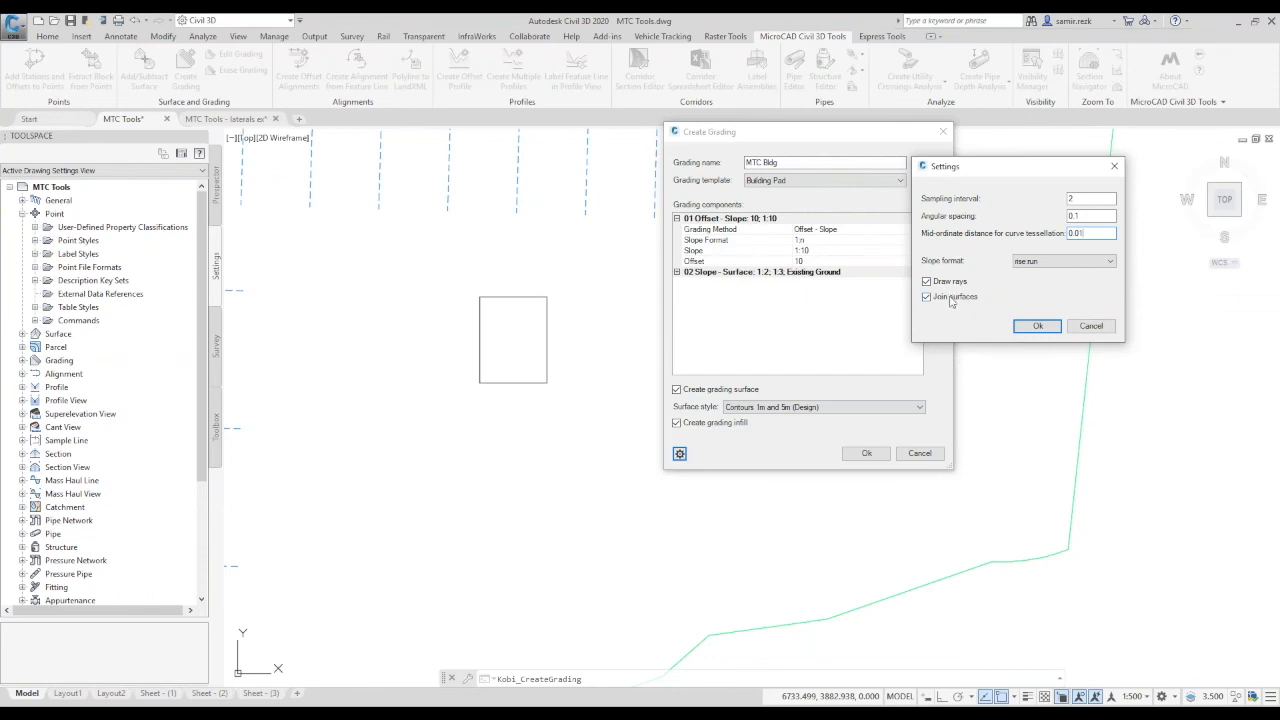
{"action": "left_click", "coordinate": [1036, 328]}
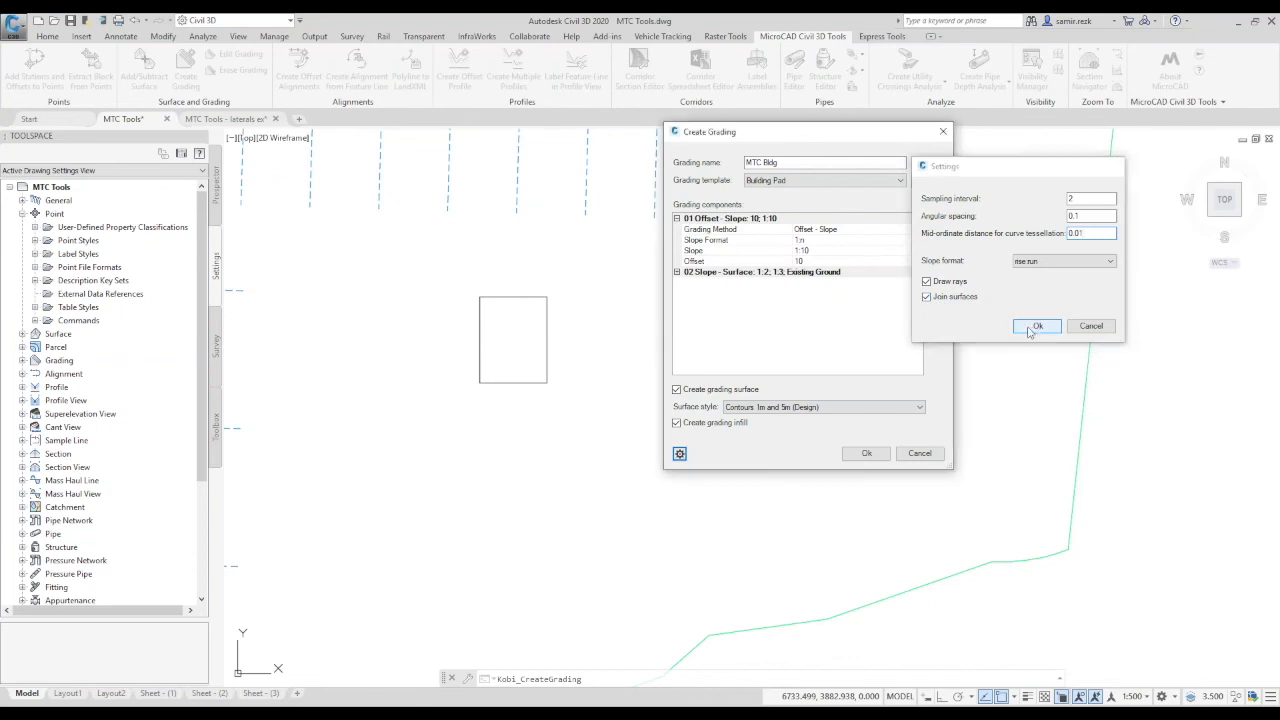
Create the grading from the building rectangle, picking the outer side and applying it along the entire length.
{"action": "left_click", "coordinate": [849, 456]}
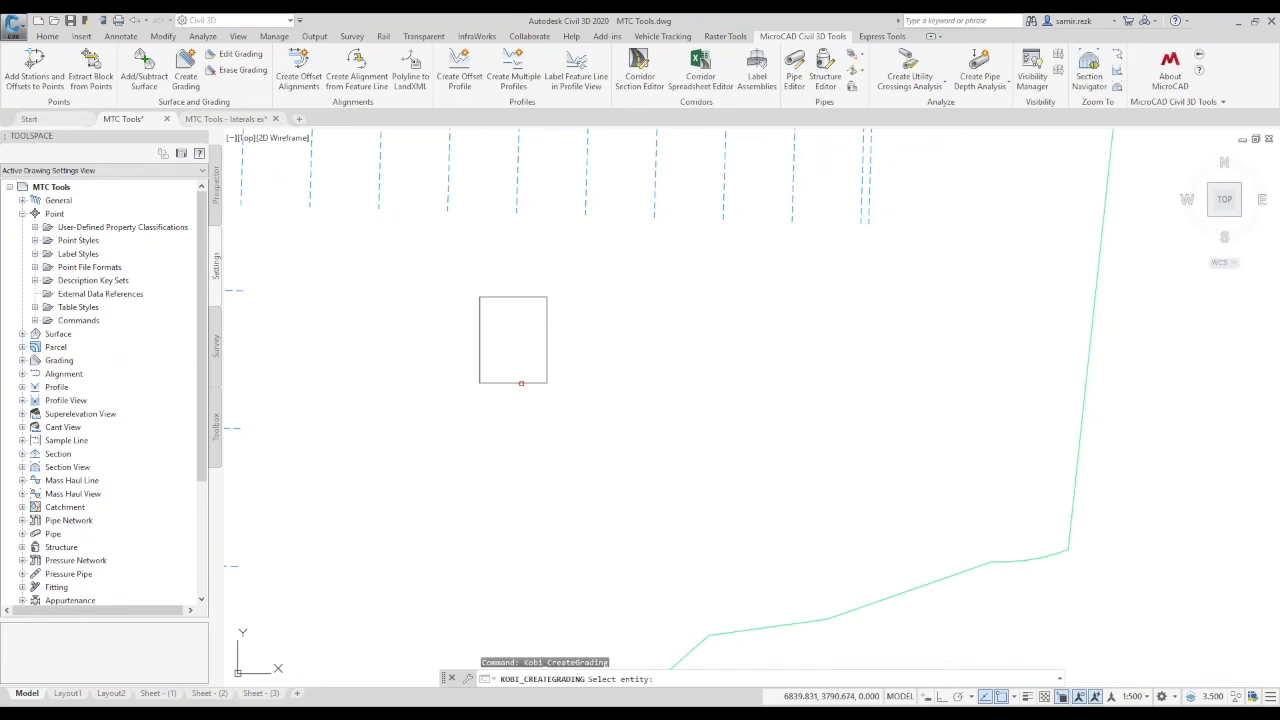
{"action": "left_click", "coordinate": [521, 383]}
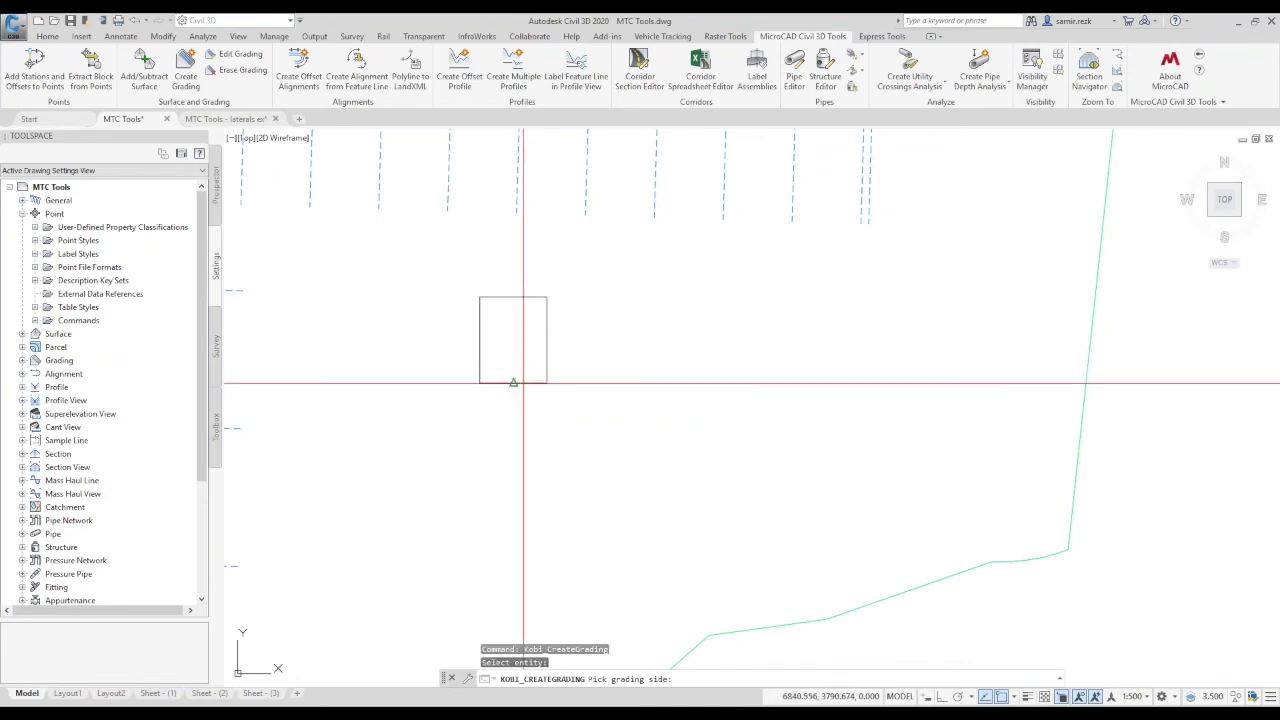
{"action": "left_click", "coordinate": [781, 375]}
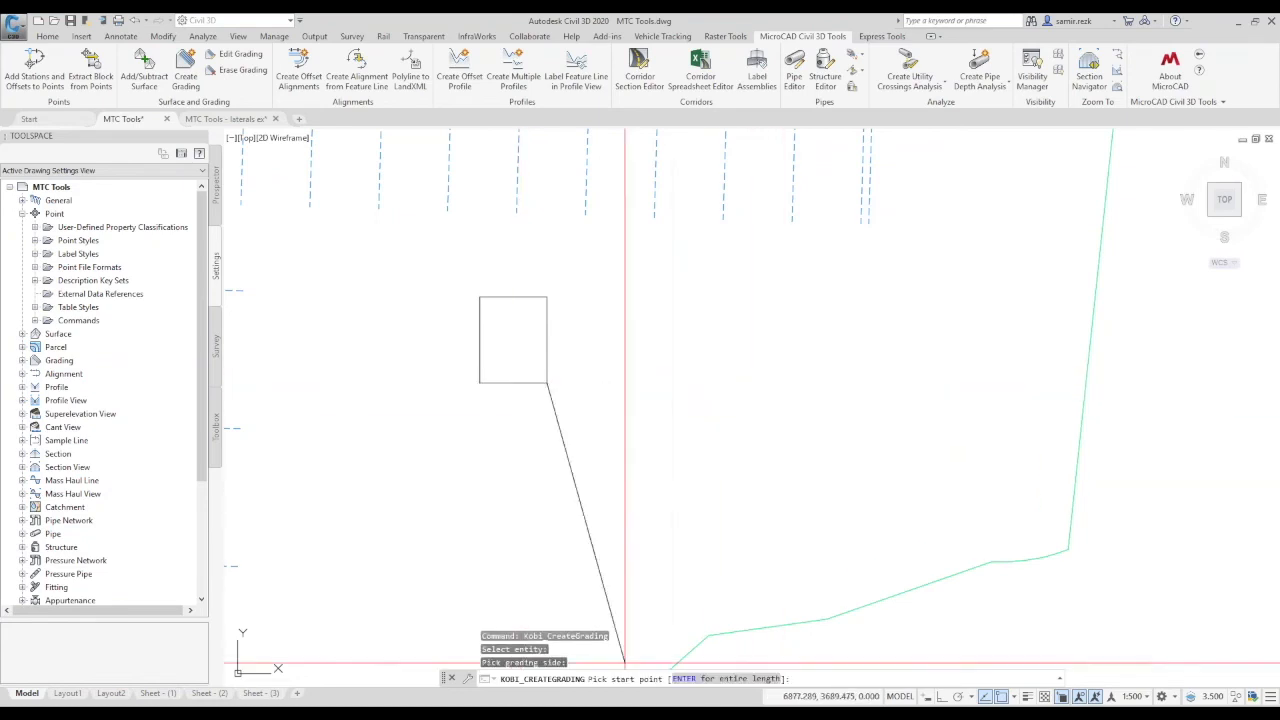
{"action": "key", "text": "Return"}
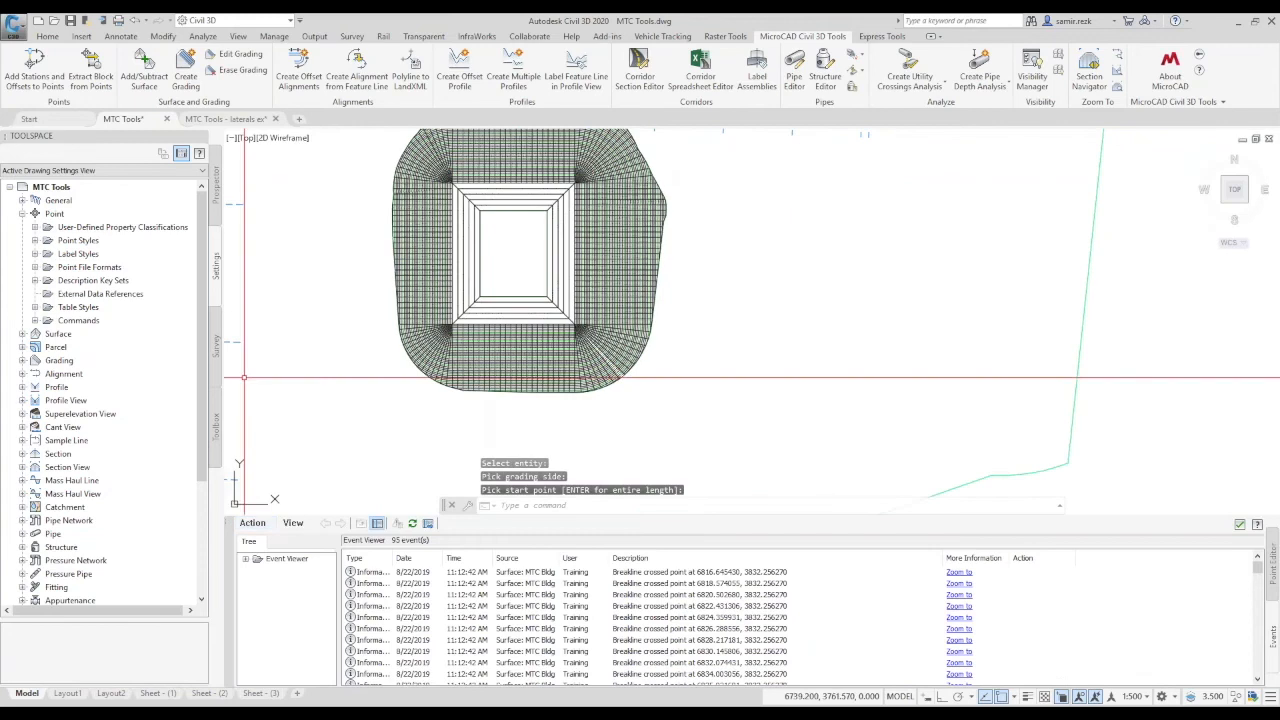
Dismiss the Event Viewer and inspect the contours and slope lines of the building pad grading.
{"action": "left_click", "coordinate": [1239, 524]}
{"action": "left_click", "coordinate": [1239, 525]}
{"action": "left_click", "coordinate": [682, 337]}
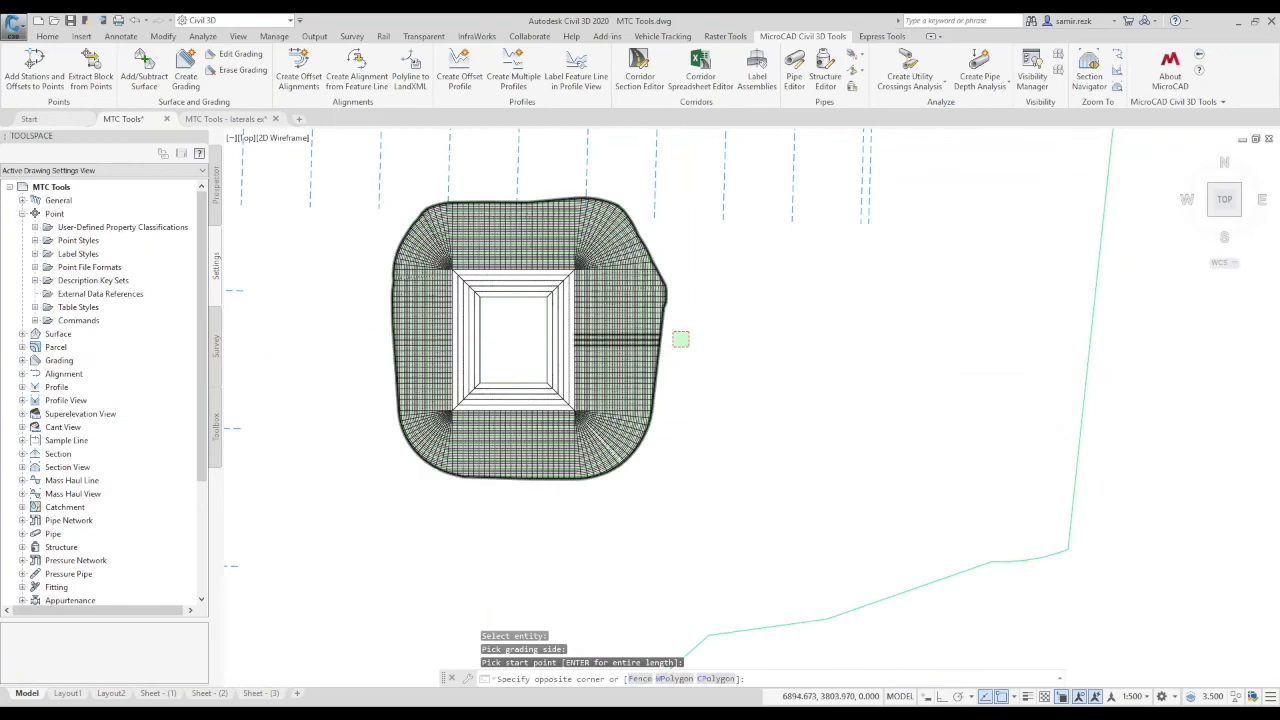
{"action": "scroll", "coordinate": [677, 345], "scroll_direction": "up", "scroll_amount": 2}
{"action": "left_click", "coordinate": [686, 345]}
{"action": "scroll", "coordinate": [527, 322], "scroll_direction": "up", "scroll_amount": 3}
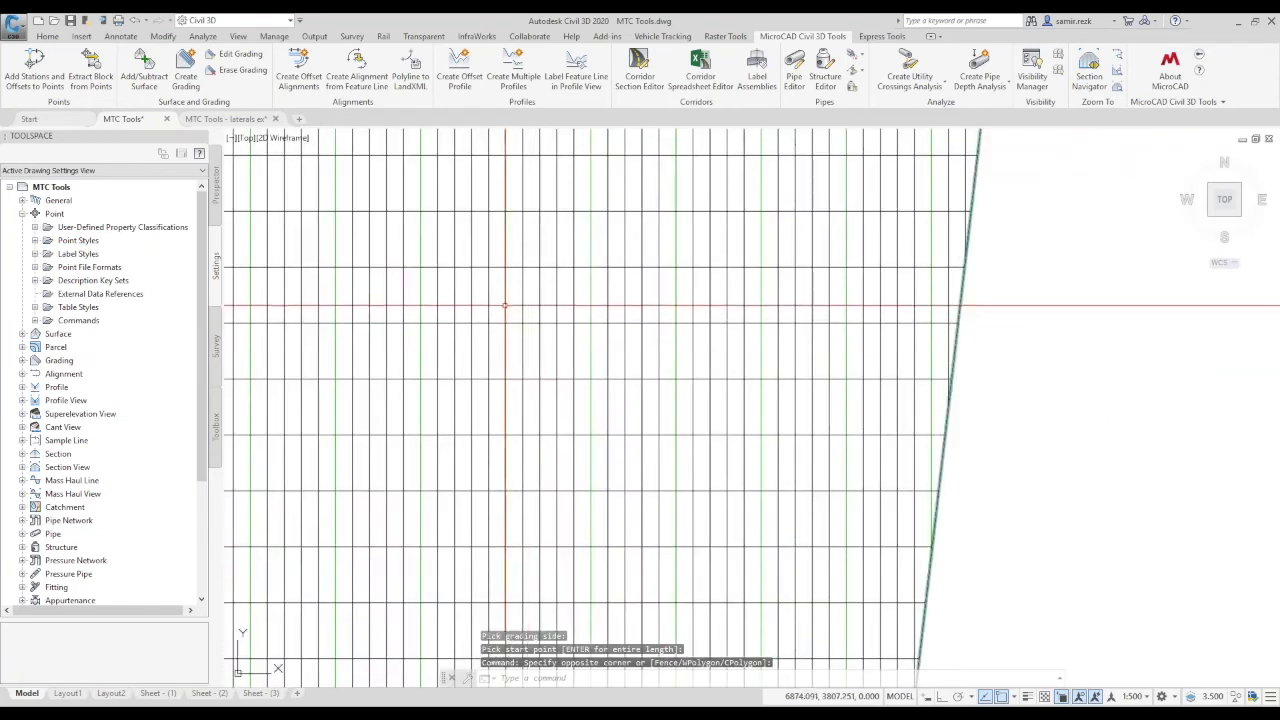
{"action": "scroll", "coordinate": [409, 429], "scroll_direction": "down", "scroll_amount": 5}
{"action": "scroll", "coordinate": [640, 370], "scroll_direction": "down", "scroll_amount": 3}
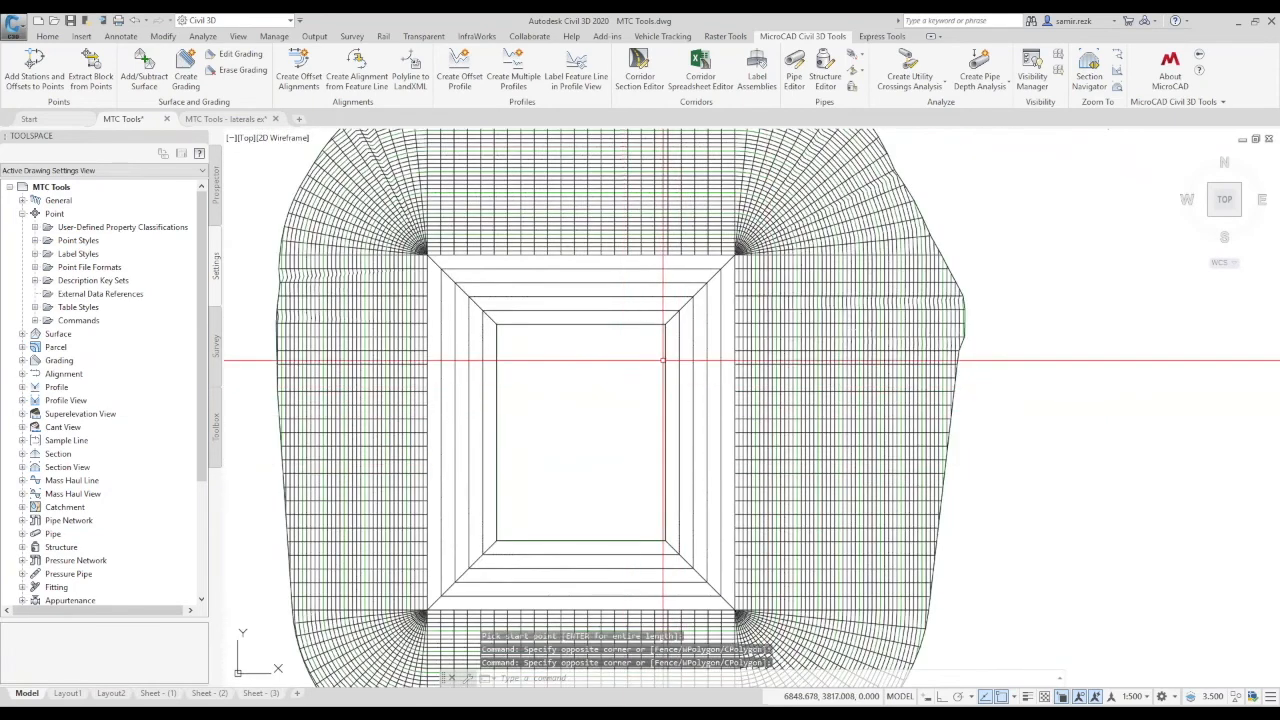
Stretch the building rectangle's upper-right corner inward and down so the surrounding grading takes the new shape.
{"action": "left_click", "coordinate": [665, 384]}
{"action": "left_click", "coordinate": [665, 323]}
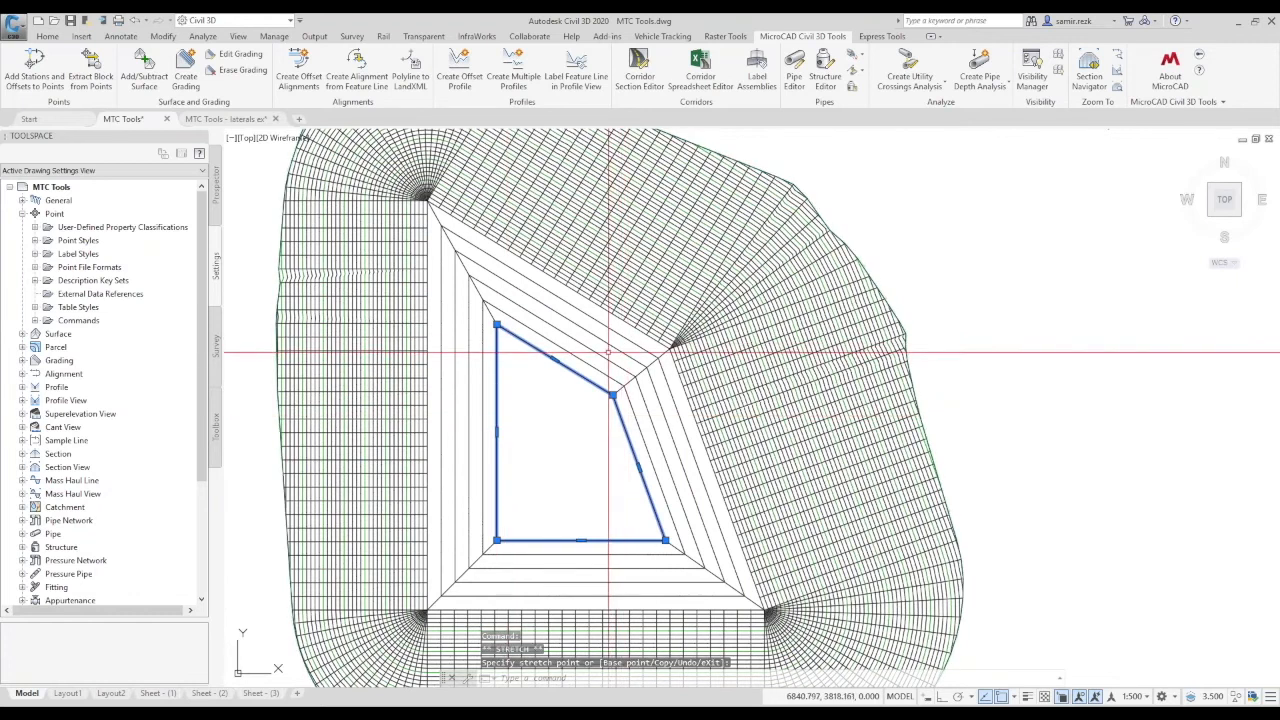
{"action": "key", "text": "Escape"}
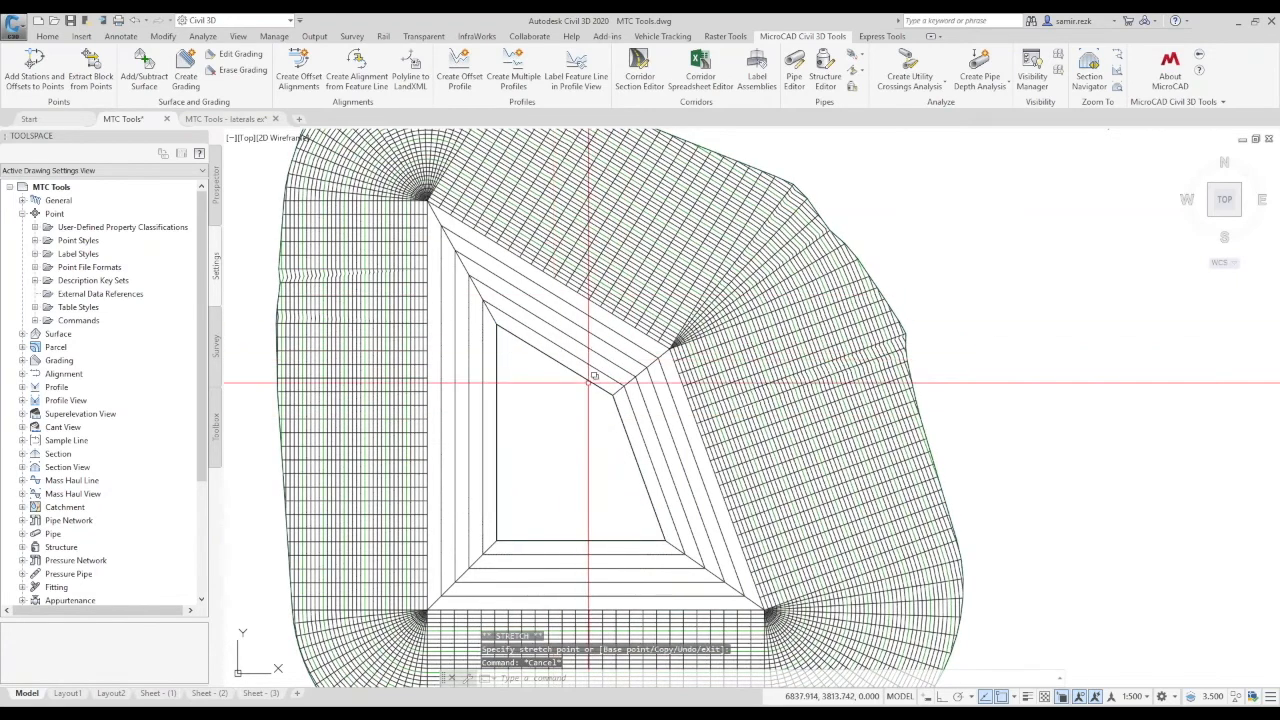
Look over the whole site layout, from the regraded building pad to the road alignments on the western side.
{"action": "scroll", "coordinate": [595, 292], "scroll_direction": "down", "scroll_amount": 6}
{"action": "scroll", "coordinate": [975, 495], "scroll_direction": "down", "scroll_amount": 2}
{"action": "mouse_move", "coordinate": [660, 458]}
{"action": "middle_mouse_down"}
{"action": "mouse_move", "coordinate": [968, 466]}
{"action": "mouse_move", "coordinate": [982, 552]}
{"action": "mouse_move", "coordinate": [488, 380]}
{"action": "mouse_move", "coordinate": [897, 423]}
{"action": "middle_mouse_up"}
{"action": "scroll", "coordinate": [897, 423], "scroll_direction": "down", "scroll_amount": 2}
{"action": "mouse_move", "coordinate": [456, 355]}
{"action": "middle_mouse_down"}
{"action": "mouse_move", "coordinate": [529, 366]}
{"action": "mouse_move", "coordinate": [522, 350]}
{"action": "middle_mouse_up"}
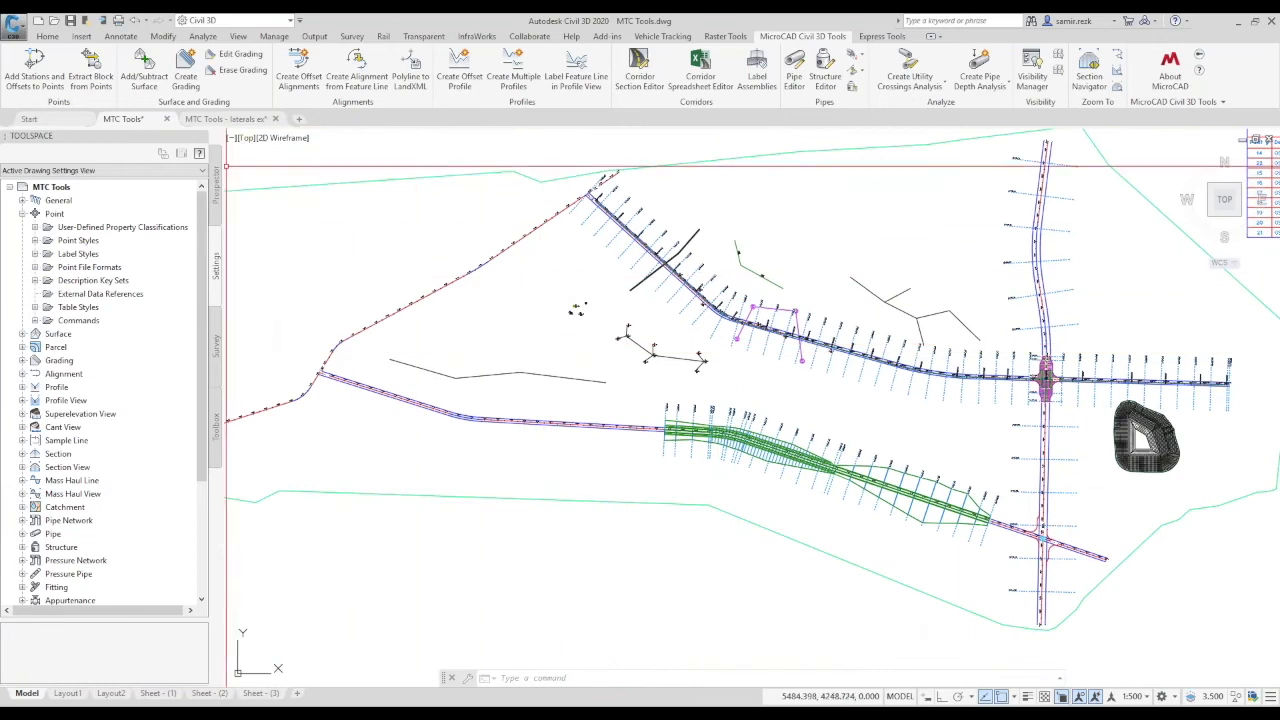
{"action": "middle_click_drag", "start_coordinate": [421, 300], "coordinate": [433, 287]}
{"action": "mouse_move", "coordinate": [438, 298]}
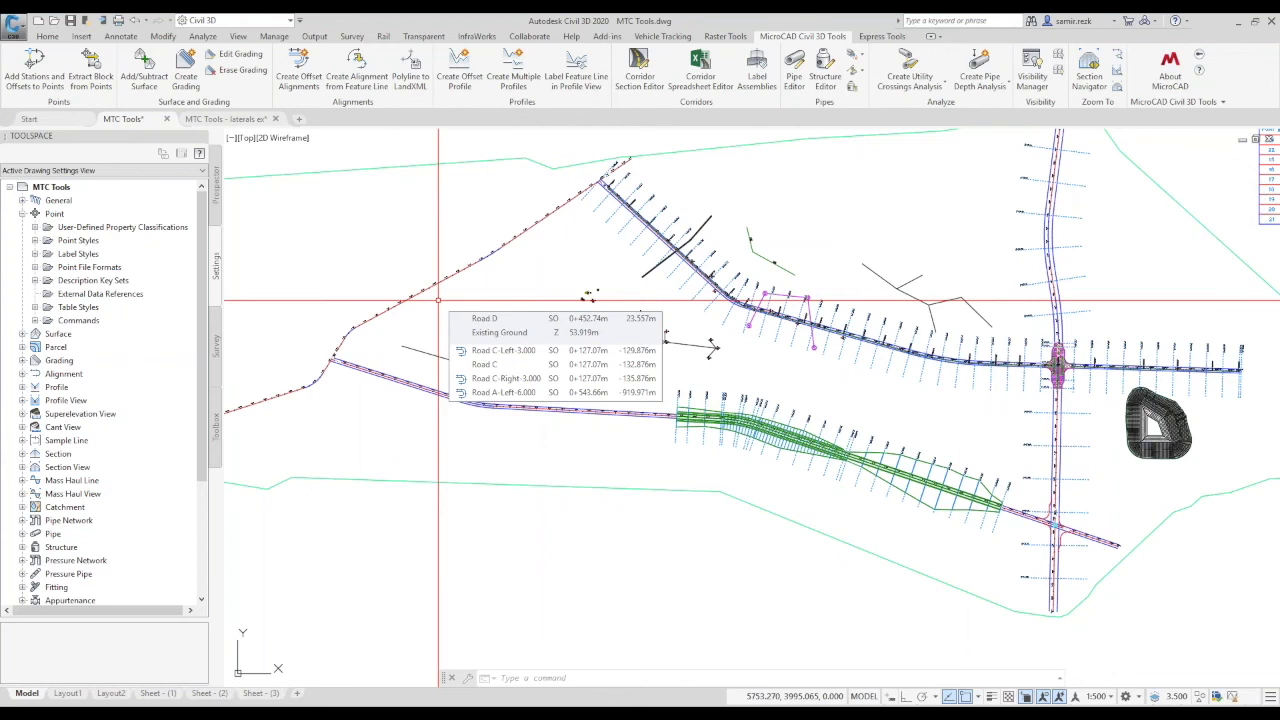
{"action": "key", "text": "ctrl+s"}
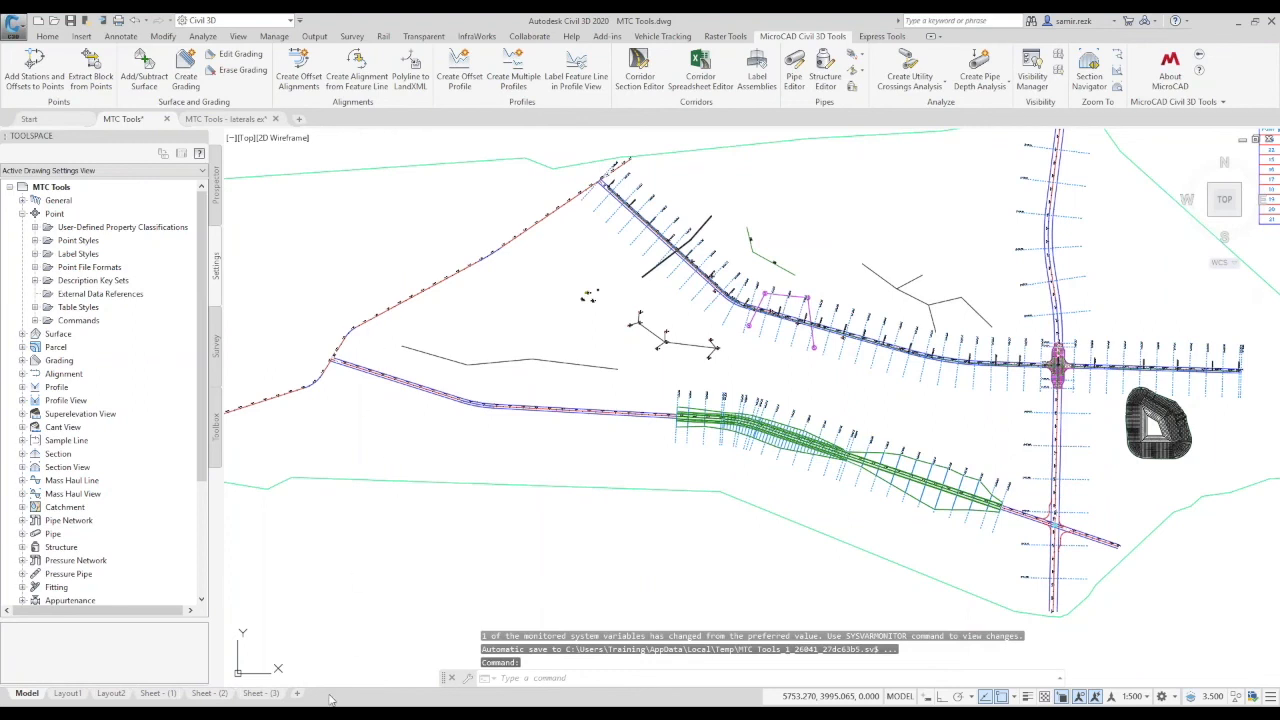
Start Create Offset Alignments and choose Road D as the parent alignment.
{"action": "scroll", "coordinate": [444, 457], "scroll_direction": "up", "scroll_amount": 3}
{"action": "left_click", "coordinate": [391, 334]}
{"action": "scroll", "coordinate": [410, 311], "scroll_direction": "up", "scroll_amount": 4}
{"action": "mouse_move", "coordinate": [410, 311]}
{"action": "middle_mouse_down"}
{"action": "mouse_move", "coordinate": [491, 400]}
{"action": "mouse_move", "coordinate": [515, 385]}
{"action": "middle_mouse_up"}
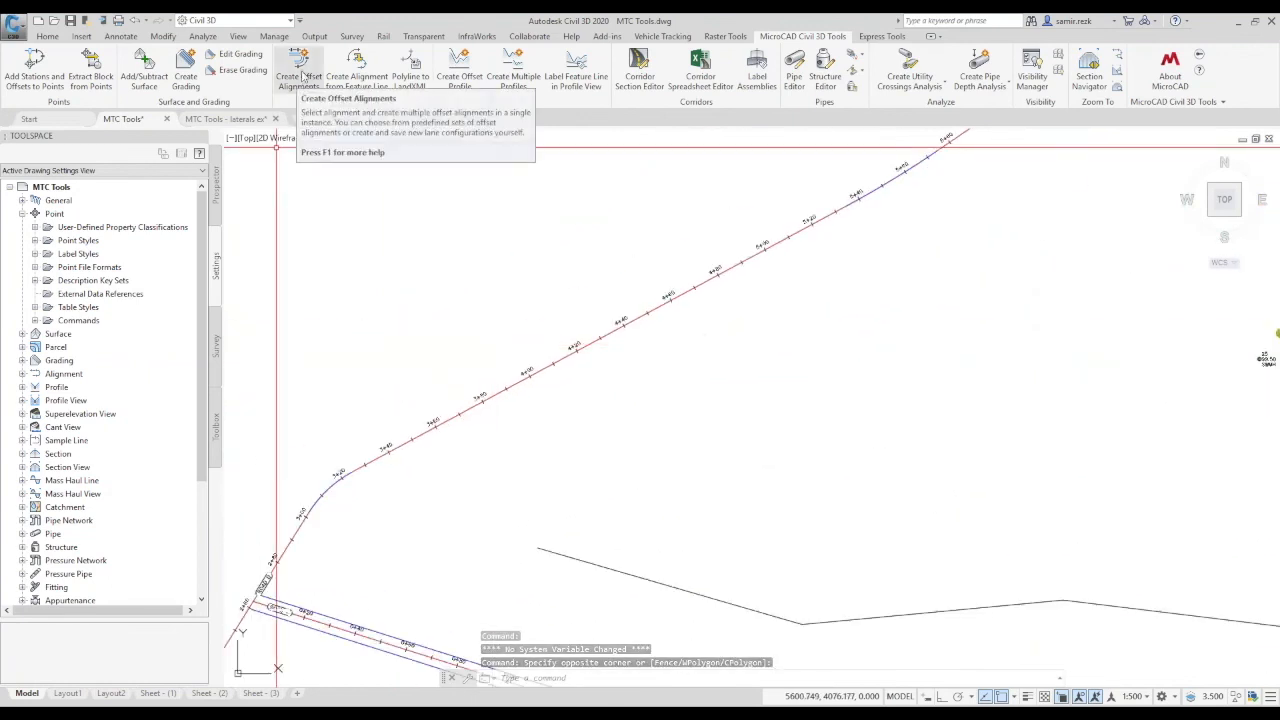
{"action": "left_click", "coordinate": [298, 78]}
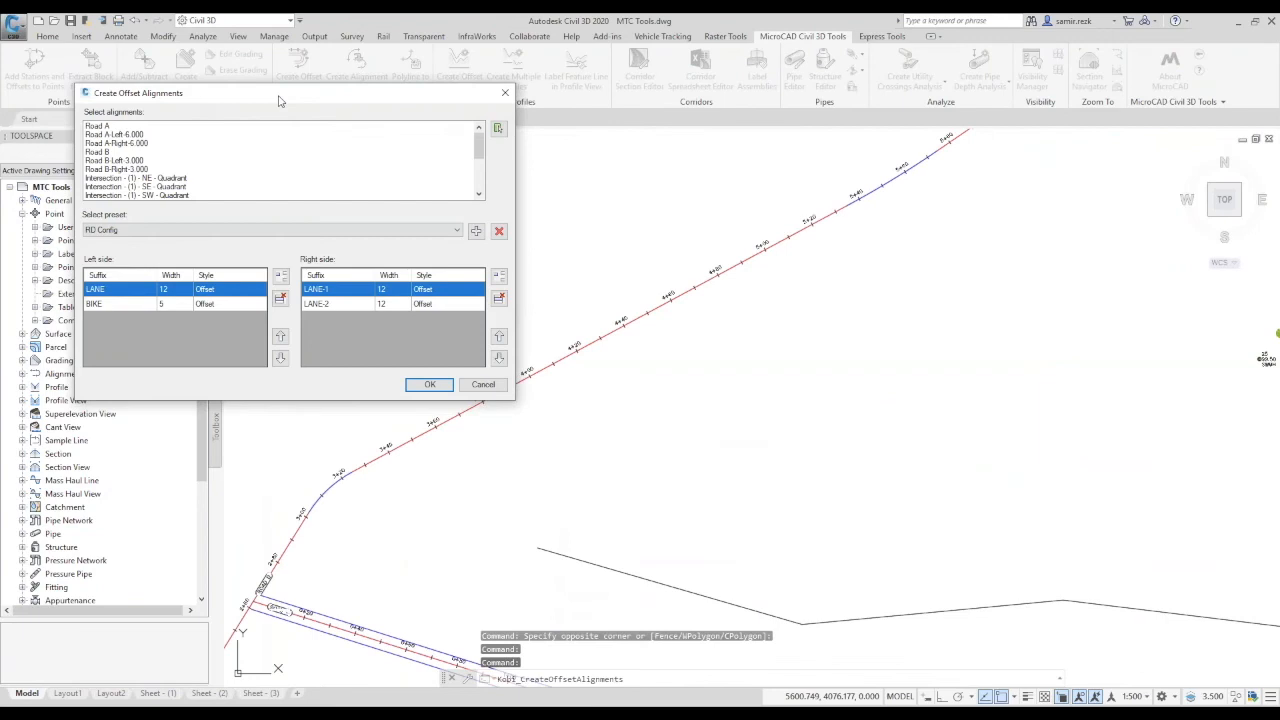
{"action": "left_click_drag", "start_coordinate": [277, 94], "coordinate": [343, 77]}
{"action": "left_click", "coordinate": [285, 151]}
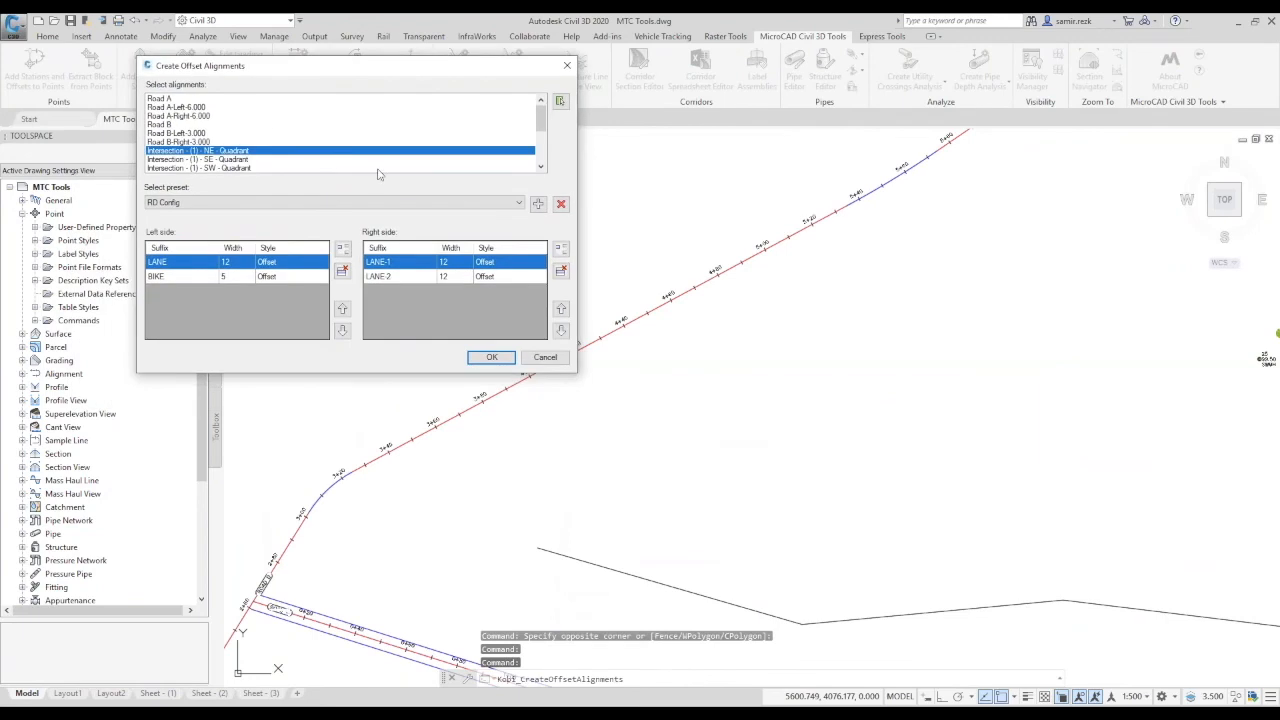
{"action": "scroll", "coordinate": [480, 140], "scroll_direction": "down", "scroll_amount": 4}
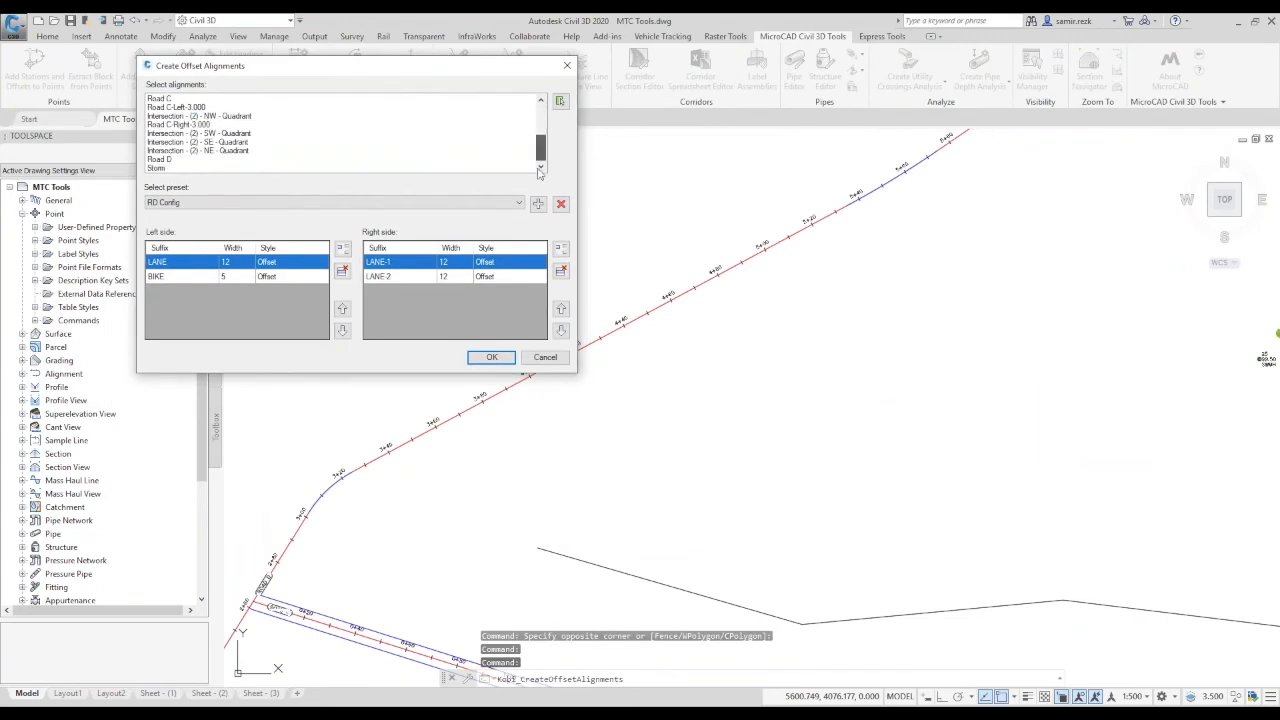
{"action": "left_click", "coordinate": [198, 160]}
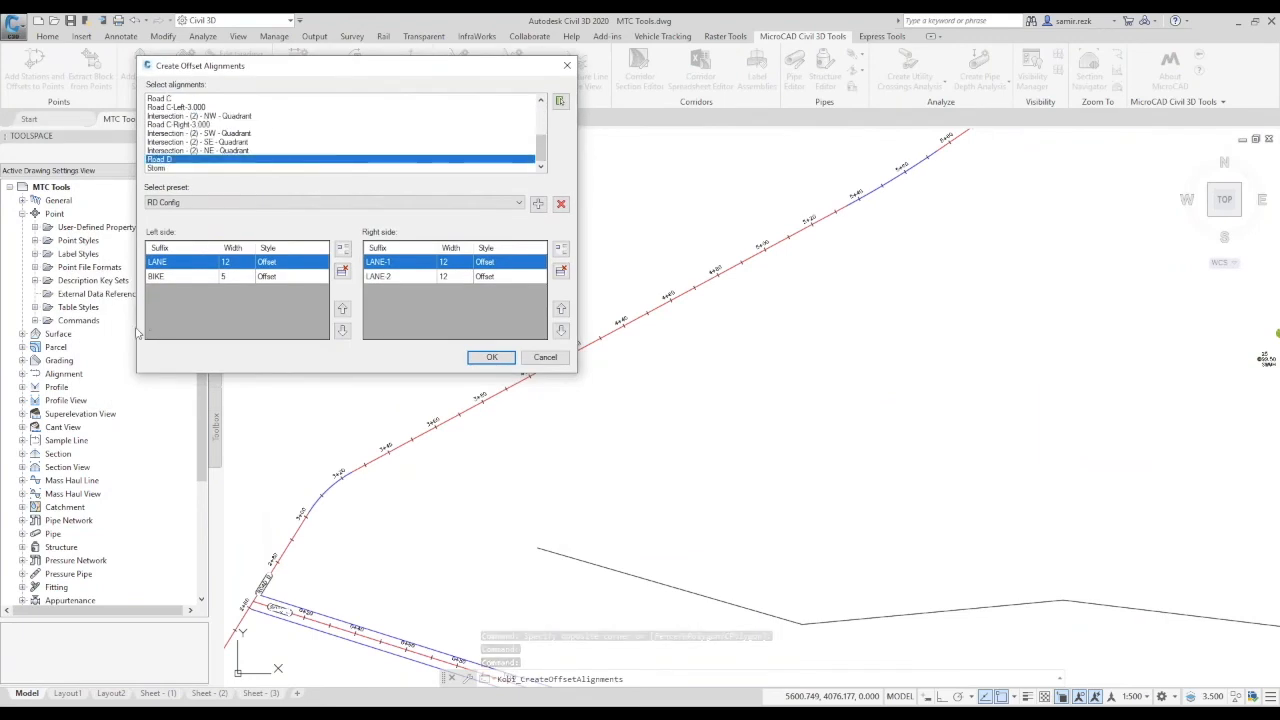
Remove the BIKE and LANE offsets from the left side of the RD Config preset.
{"action": "left_click", "coordinate": [180, 276]}
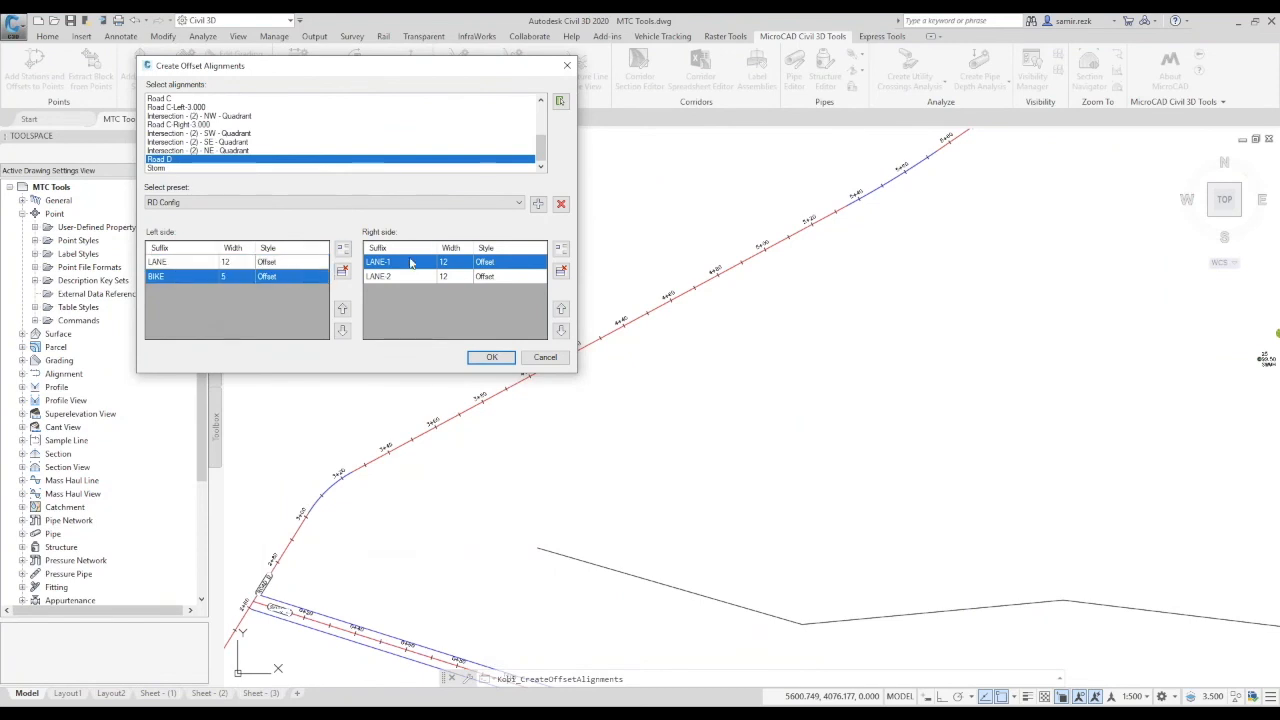
{"action": "left_click", "coordinate": [342, 271]}
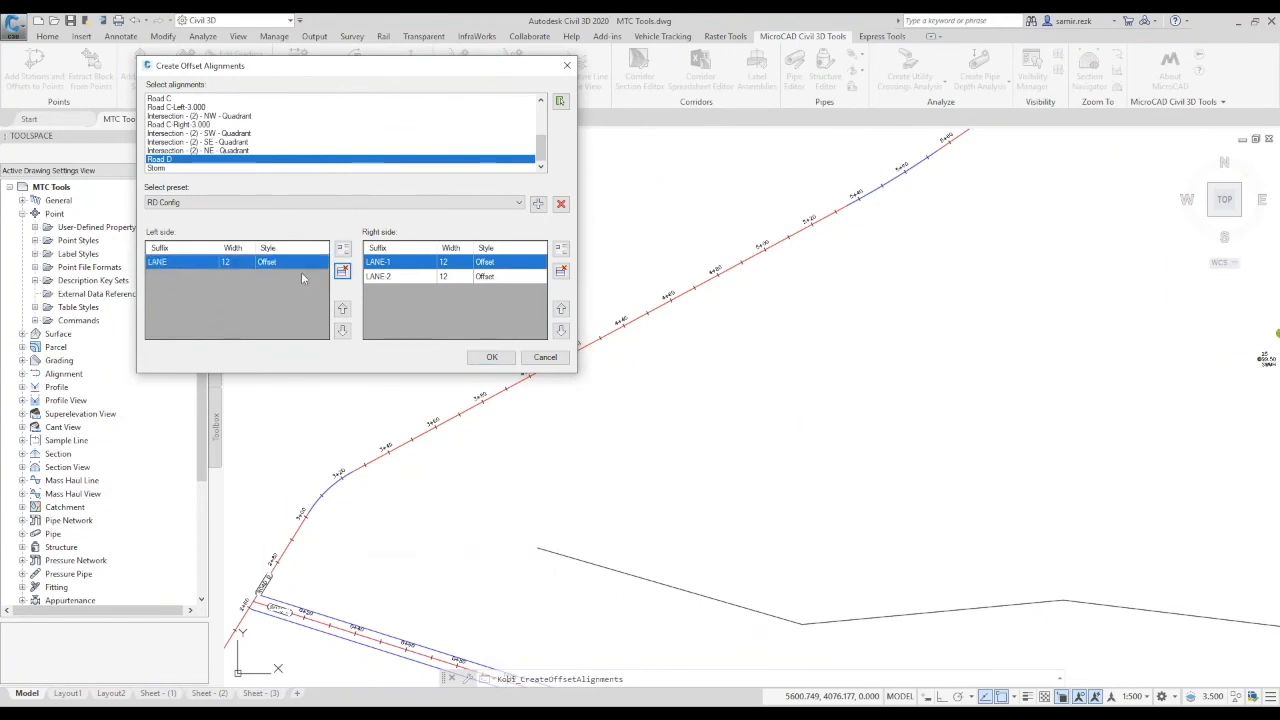
{"action": "left_click", "coordinate": [342, 271]}
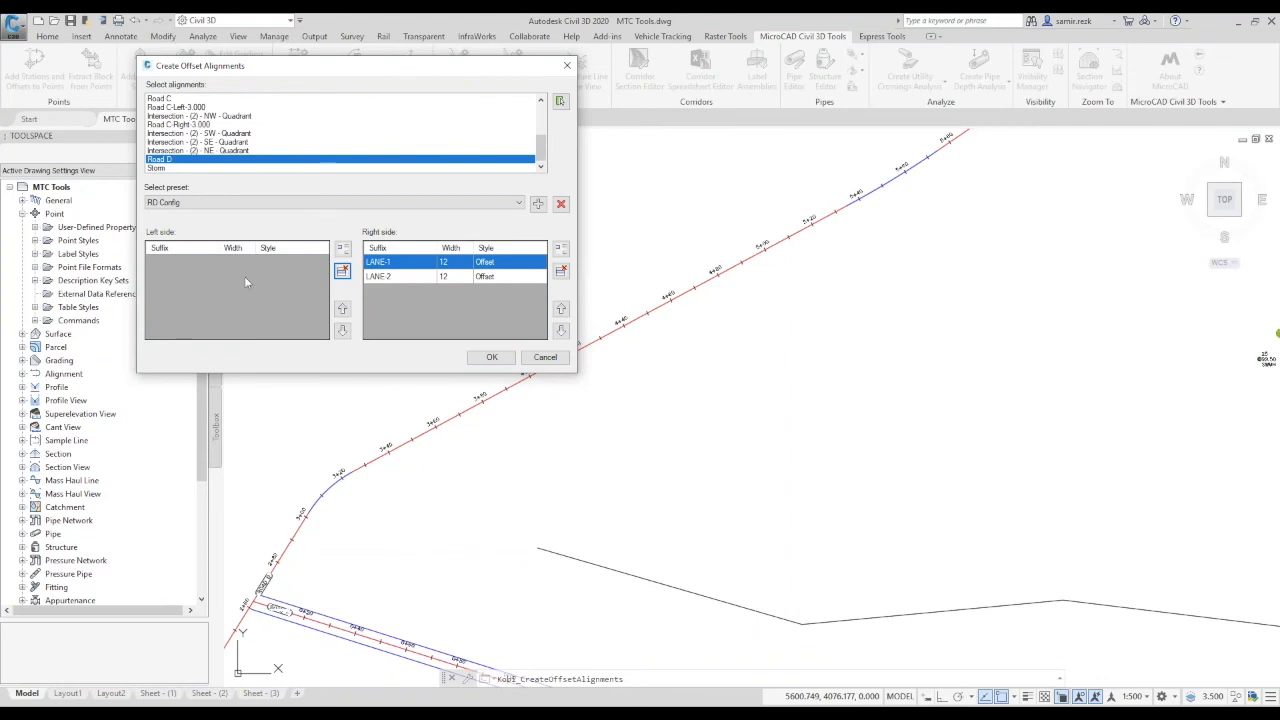
Add a left-side offset with suffix Lane-1, width 12 and the Offset alignment style.
{"action": "left_click", "coordinate": [342, 248]}
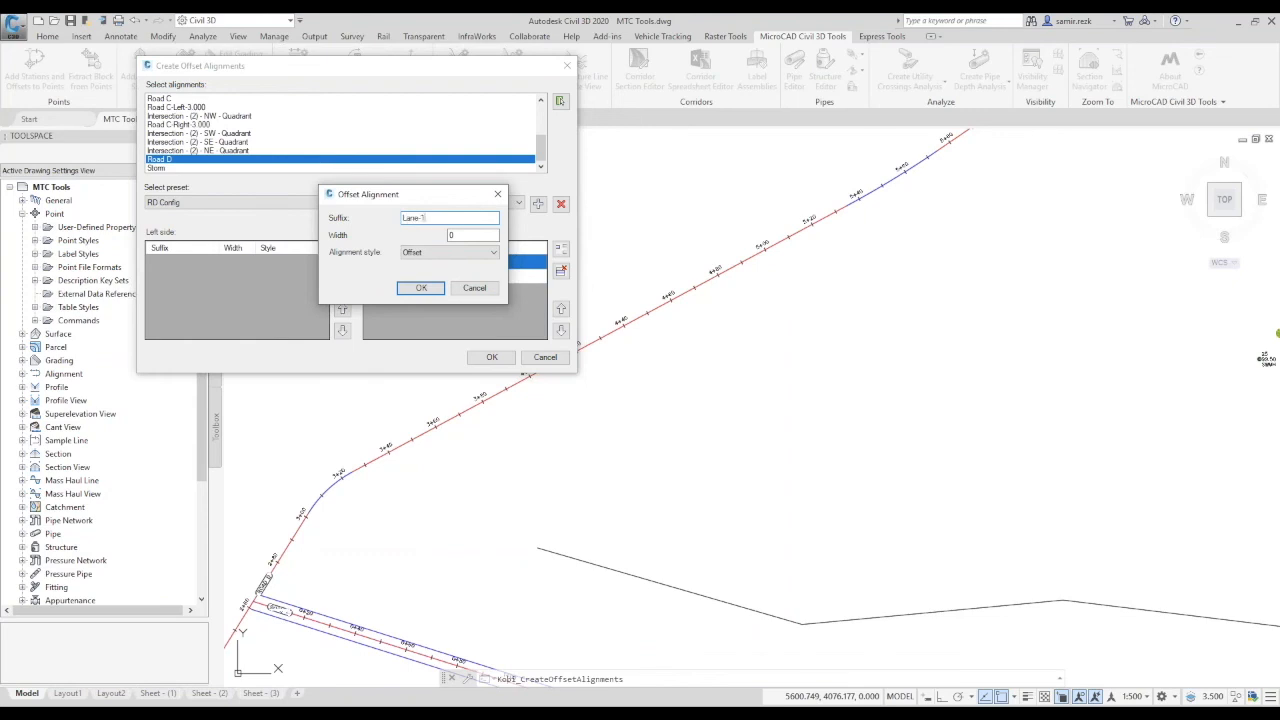
{"action": "double_click", "coordinate": [481, 235]}
{"action": "left_click", "coordinate": [465, 253]}
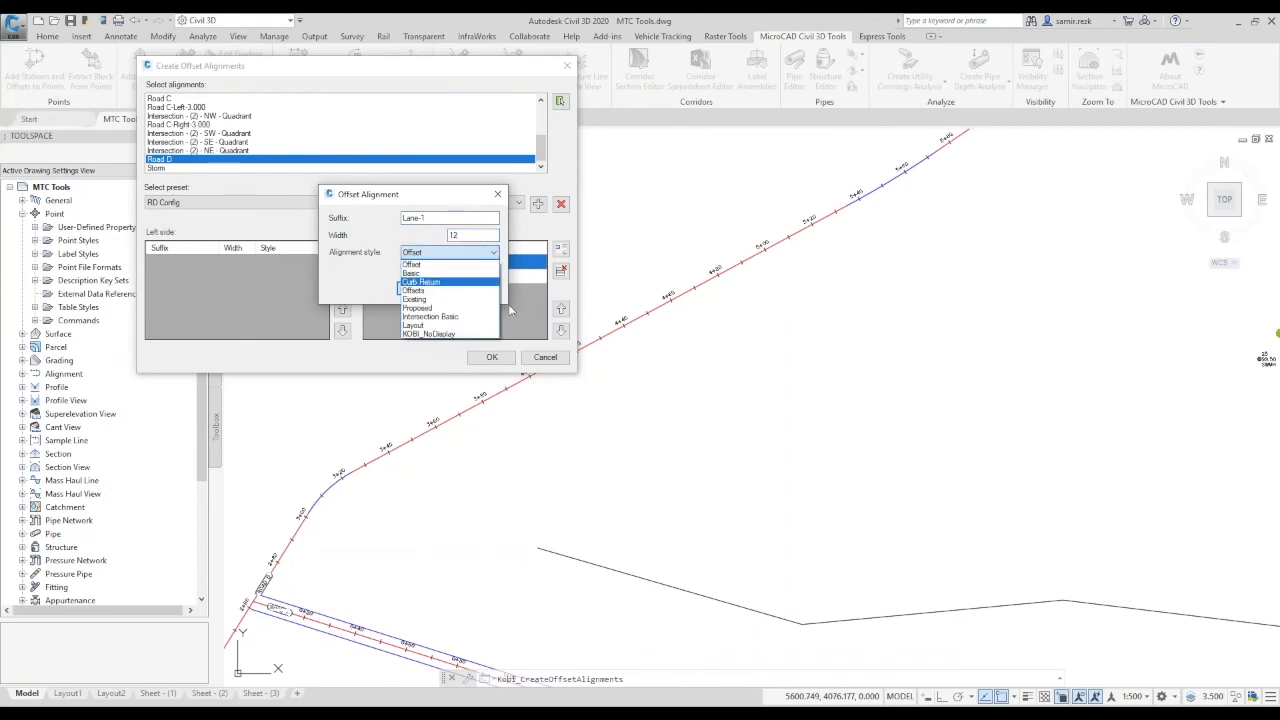
{"action": "left_click", "coordinate": [420, 264]}
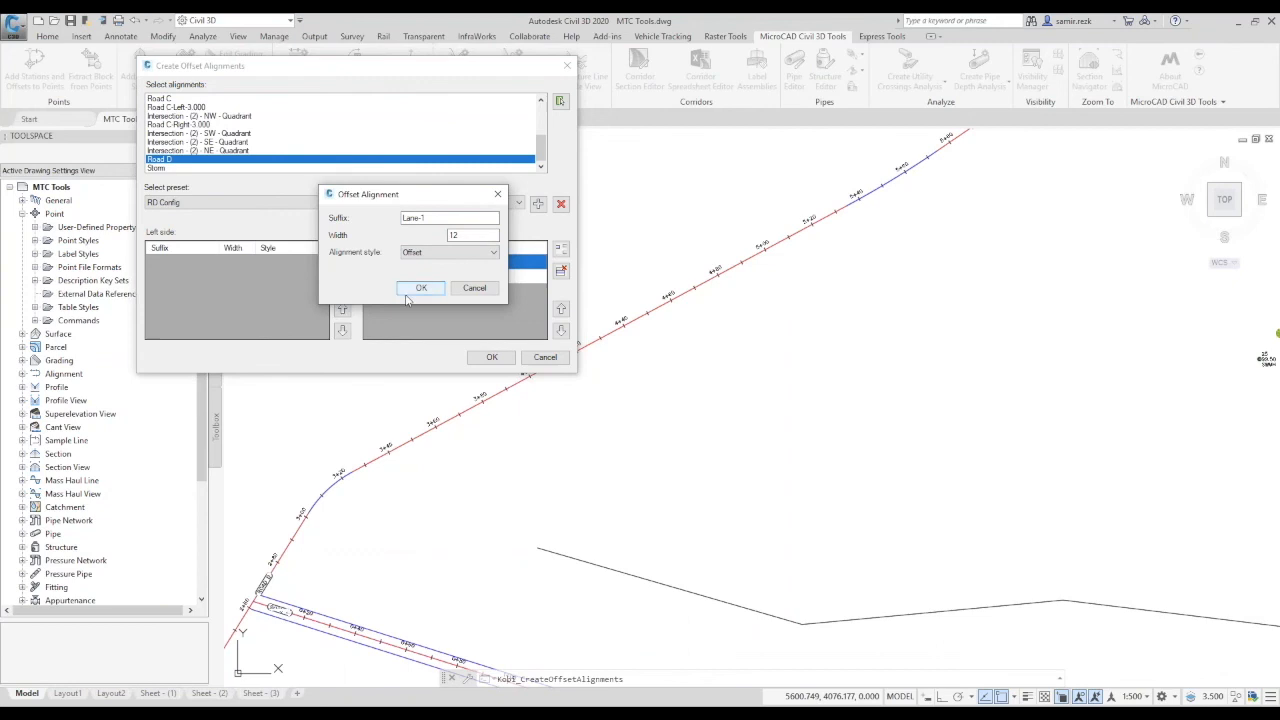
{"action": "left_click", "coordinate": [424, 290]}
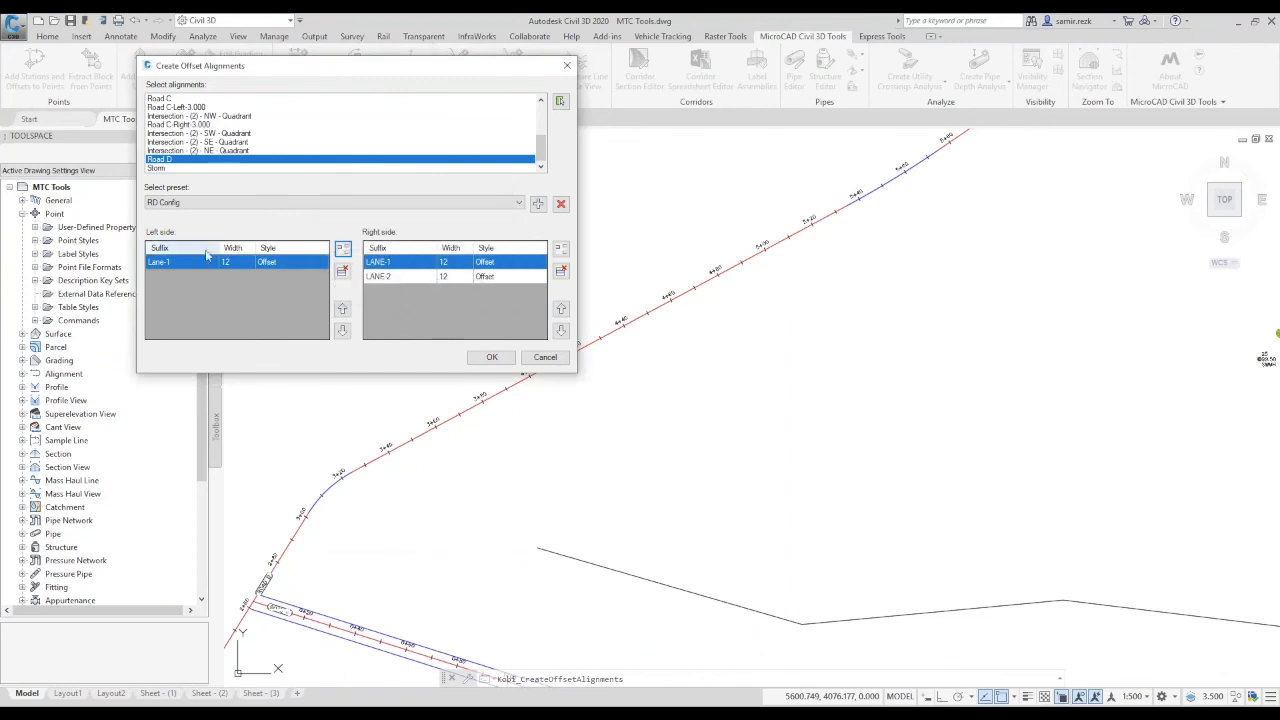
Add a second left-side offset with suffix Bike Lane, width 6 and the Offset alignment style.
{"action": "left_click", "coordinate": [343, 250]}
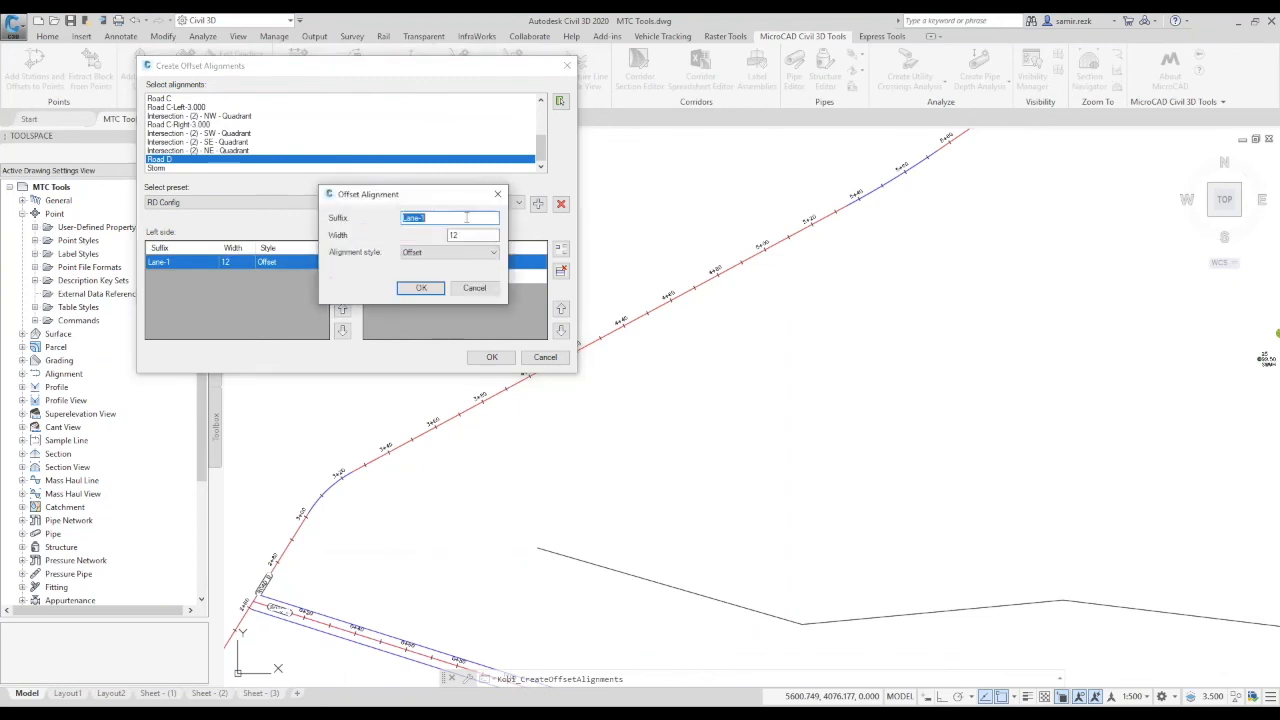
{"action": "type", "text": "Bike Lane"}
{"action": "key", "text": "Tab"}
{"action": "type", "text": "6"}
{"action": "left_click", "coordinate": [450, 253]}
{"action": "left_click", "coordinate": [428, 265]}
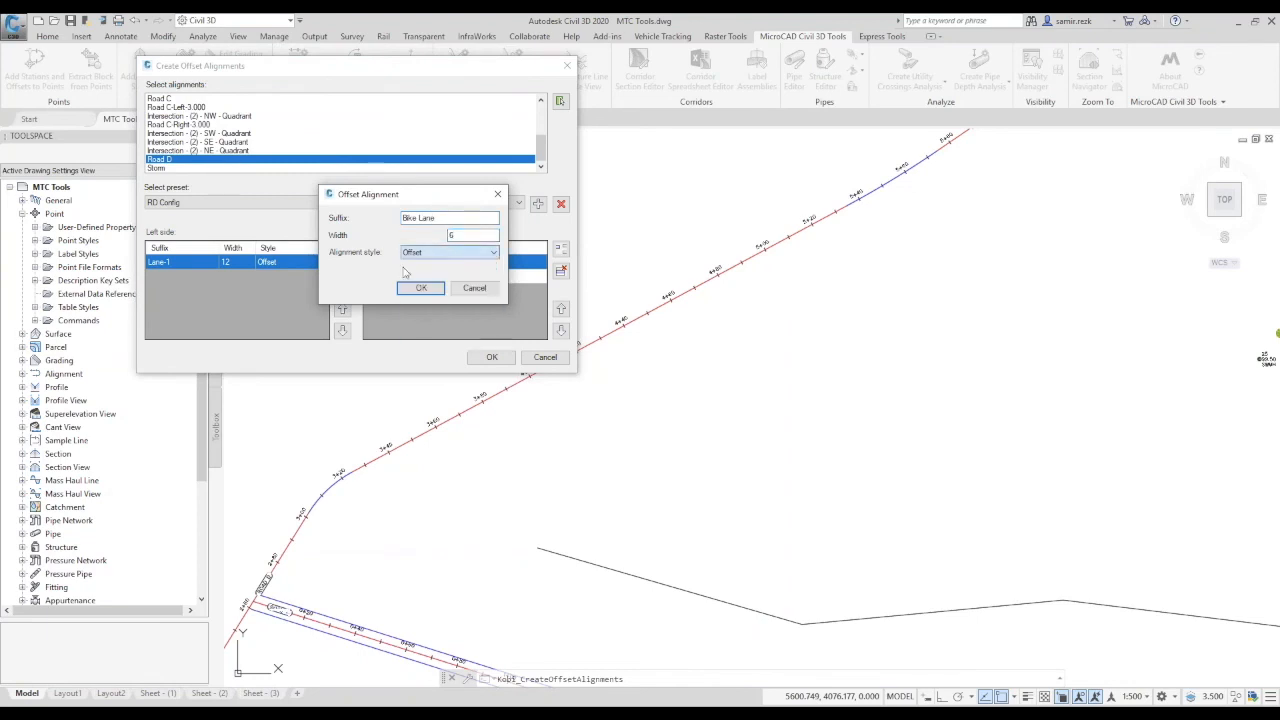
{"action": "left_click", "coordinate": [421, 290]}
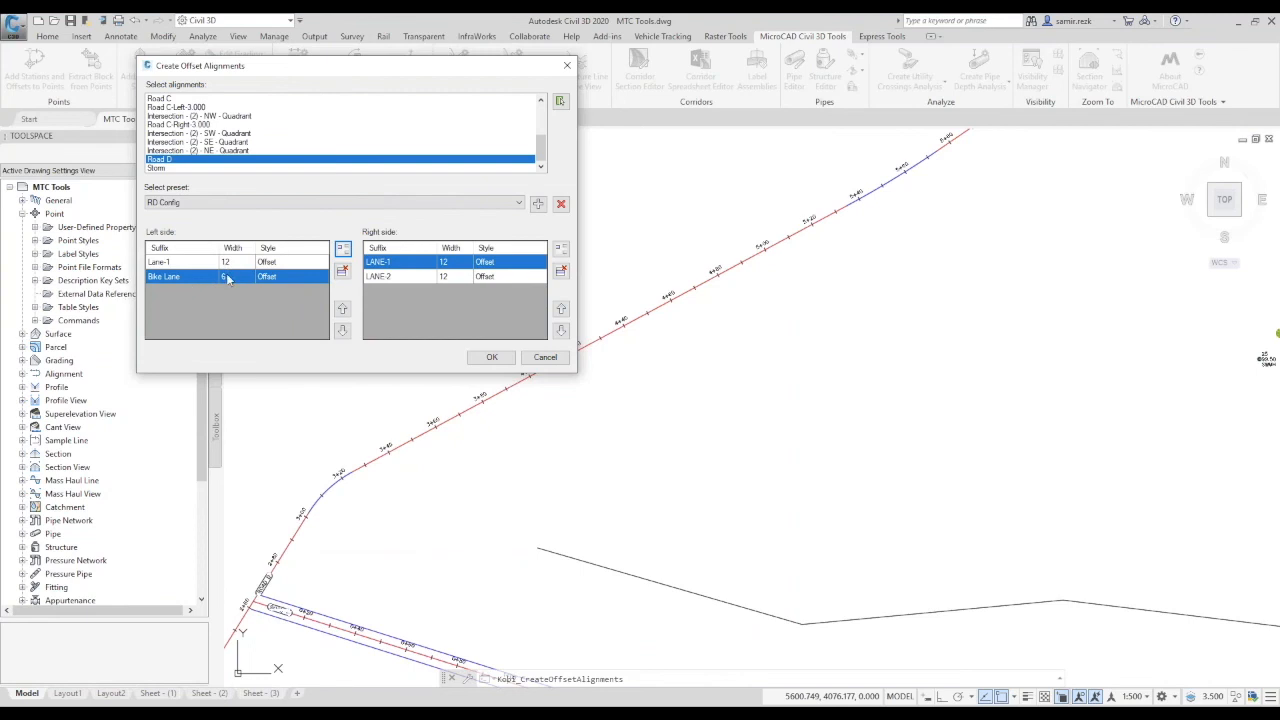
Generate the offset alignments on both sides of Road D from the configured lane list.
{"action": "left_click_drag", "start_coordinate": [377, 67], "coordinate": [441, 86]}
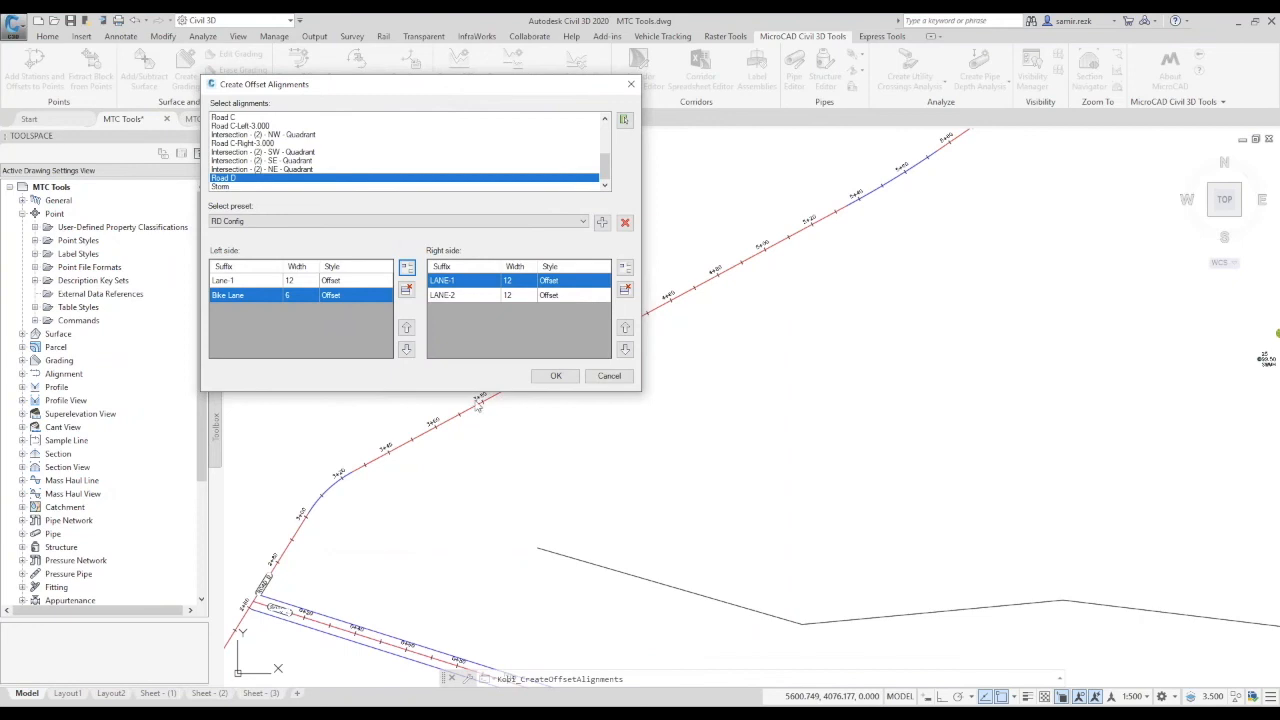
{"action": "left_click", "coordinate": [556, 377]}
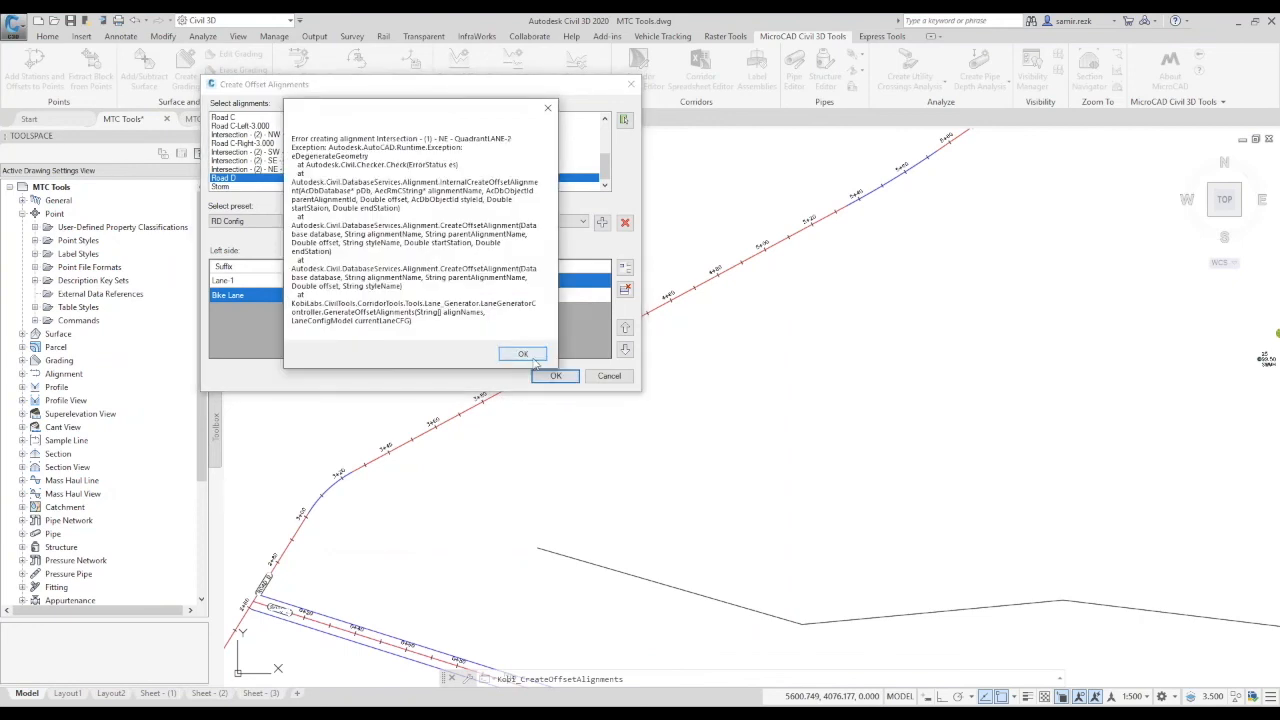
{"action": "left_click", "coordinate": [508, 356]}
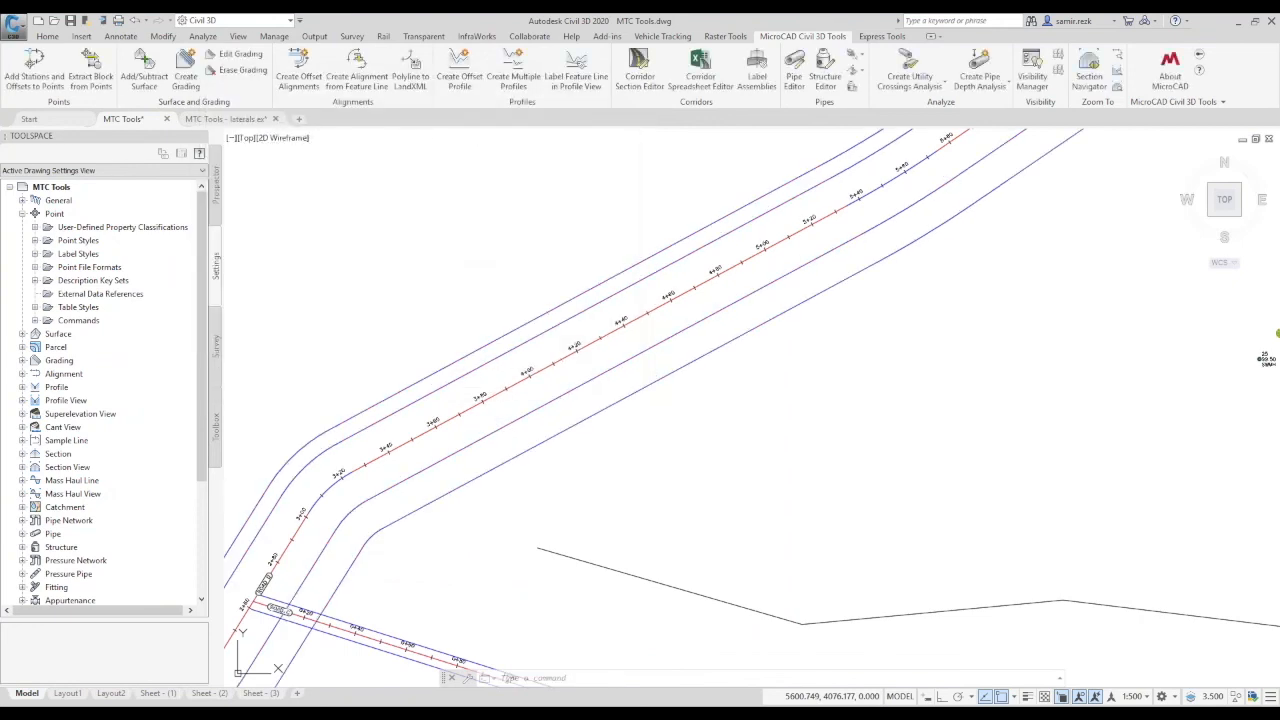
{"action": "scroll", "coordinate": [1190, 596], "scroll_direction": "down", "scroll_amount": 2}
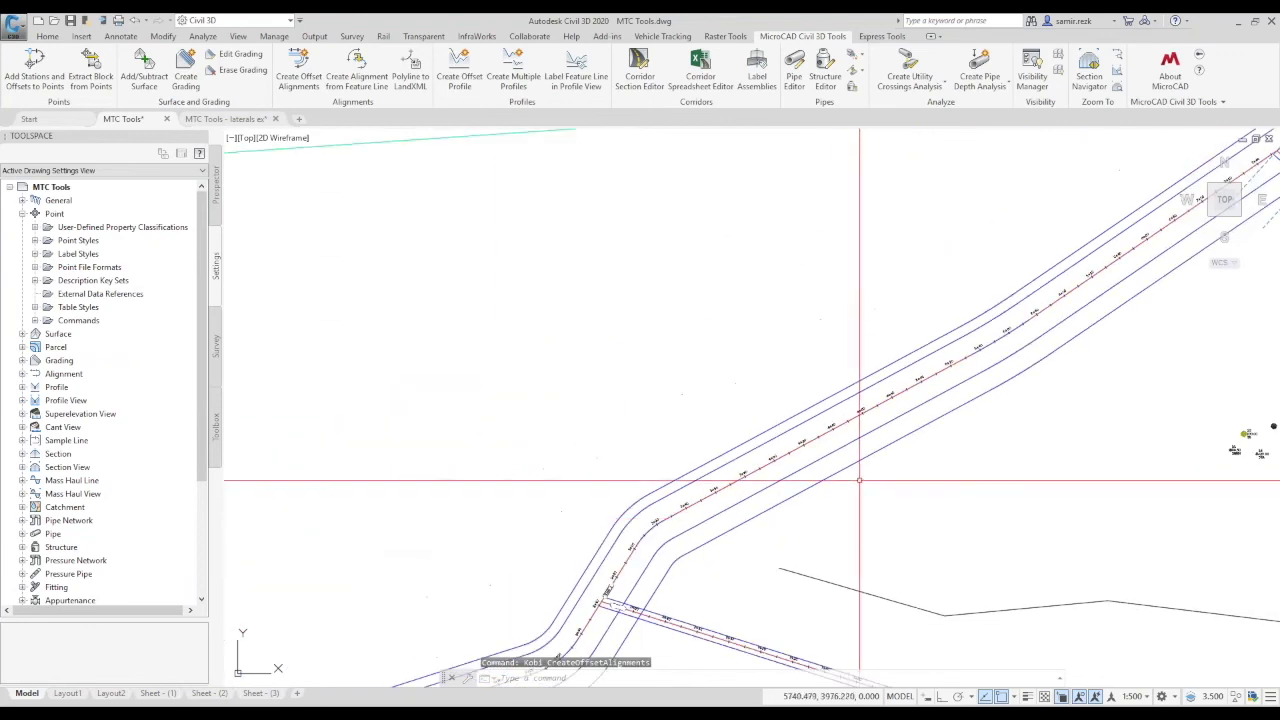
{"action": "middle_click_drag", "start_coordinate": [862, 478], "coordinate": [628, 385]}
{"action": "middle_click_drag", "start_coordinate": [929, 266], "coordinate": [919, 360]}
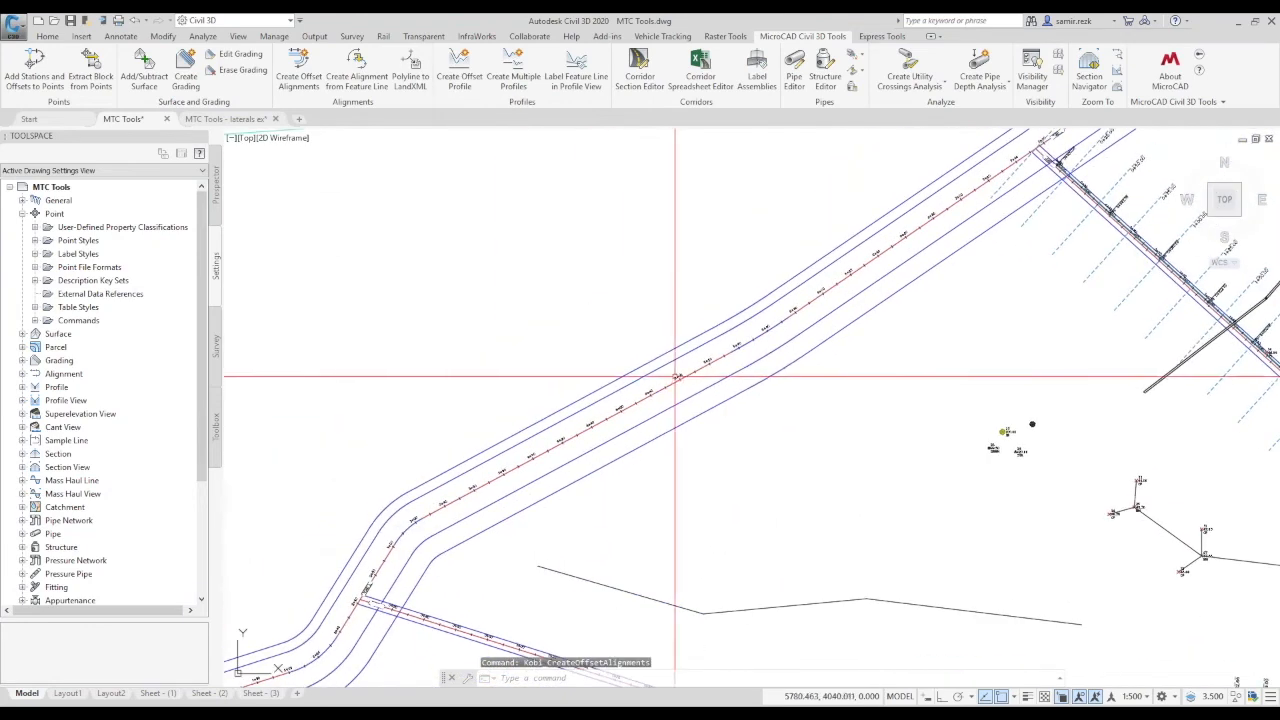
Examine the new Road D bike lane and lane entries in the drawing's Offset Alignments collection.
{"action": "left_click", "coordinate": [216, 189]}
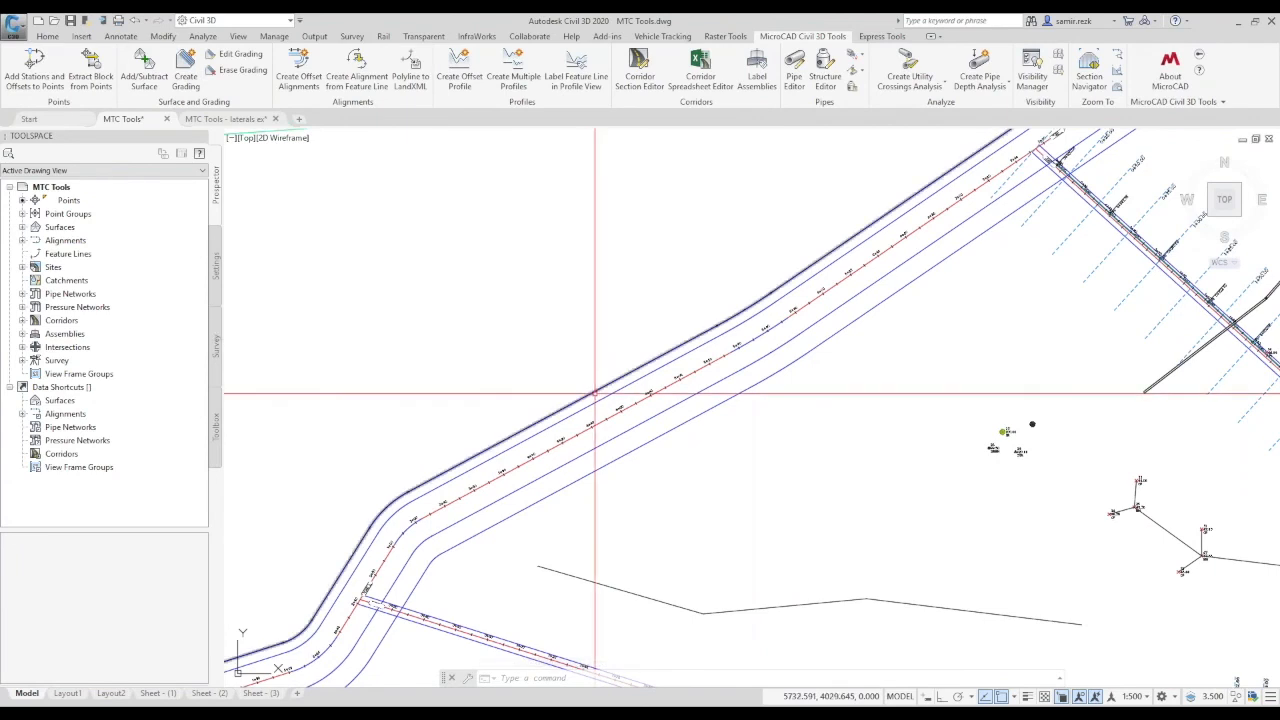
{"action": "middle_click_drag", "start_coordinate": [630, 397], "coordinate": [694, 341]}
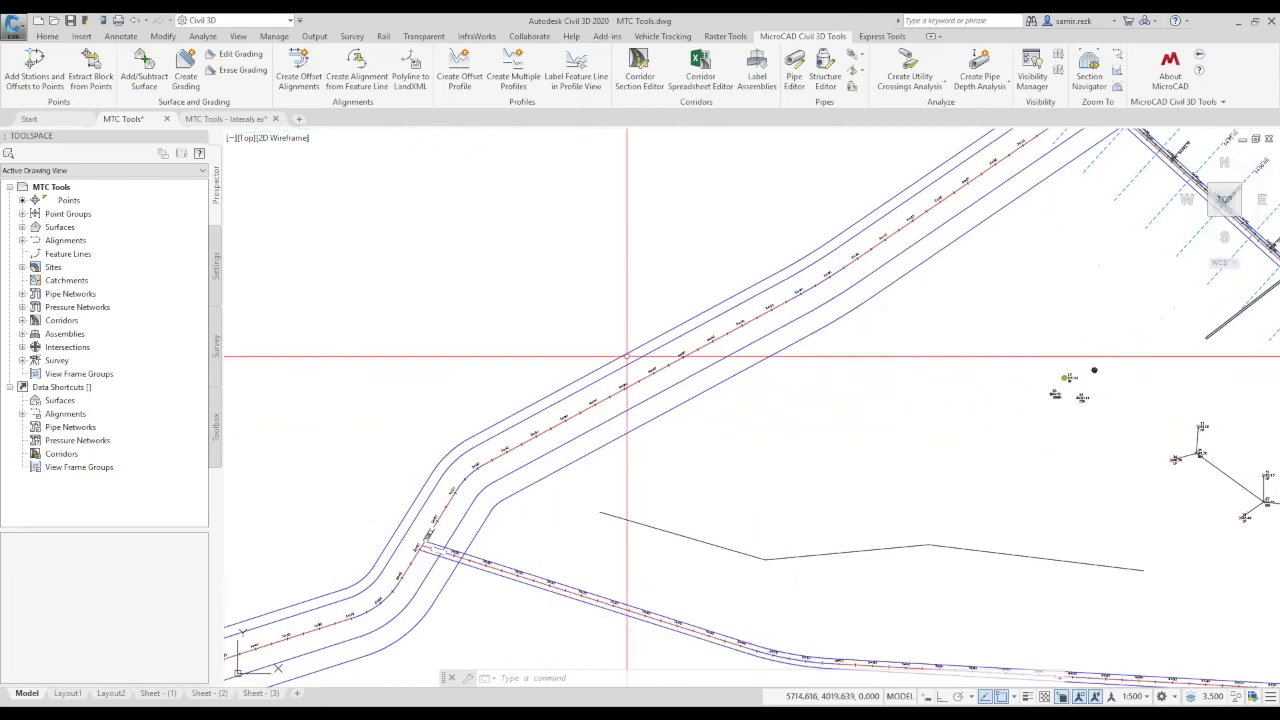
{"action": "left_click", "coordinate": [22, 240]}
{"action": "left_click", "coordinate": [35, 267]}
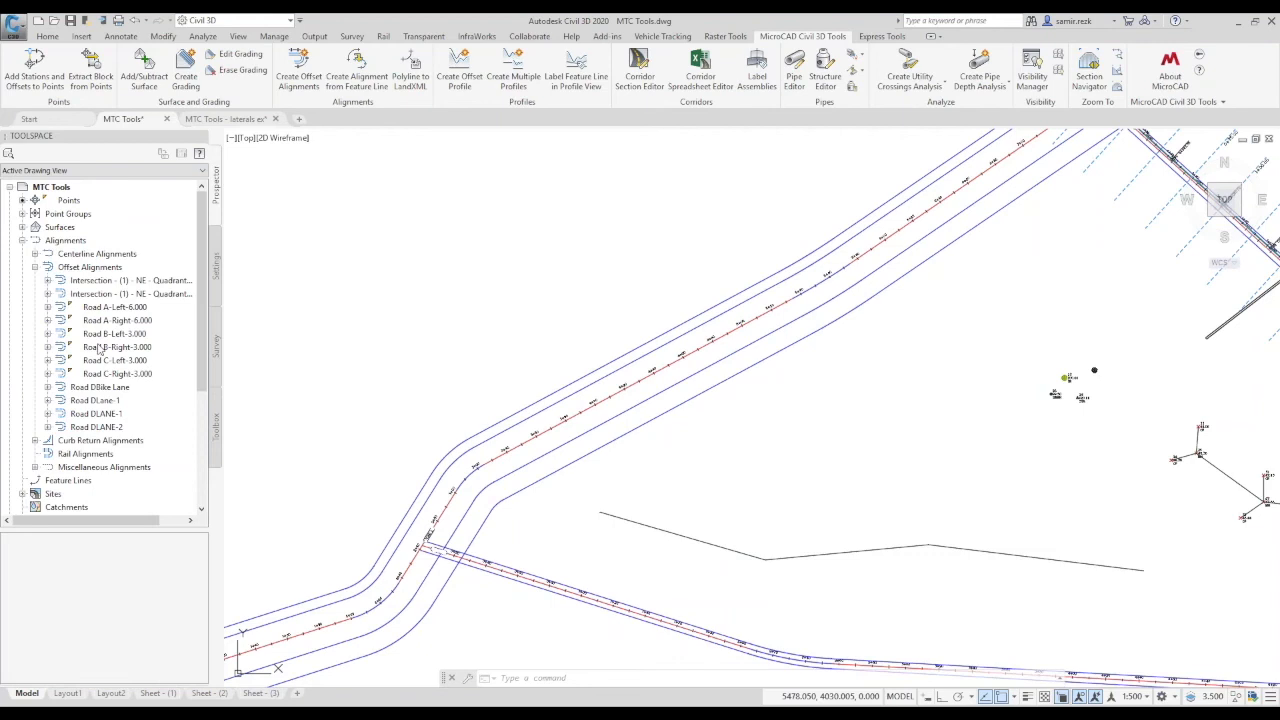
{"action": "left_click", "coordinate": [98, 390]}
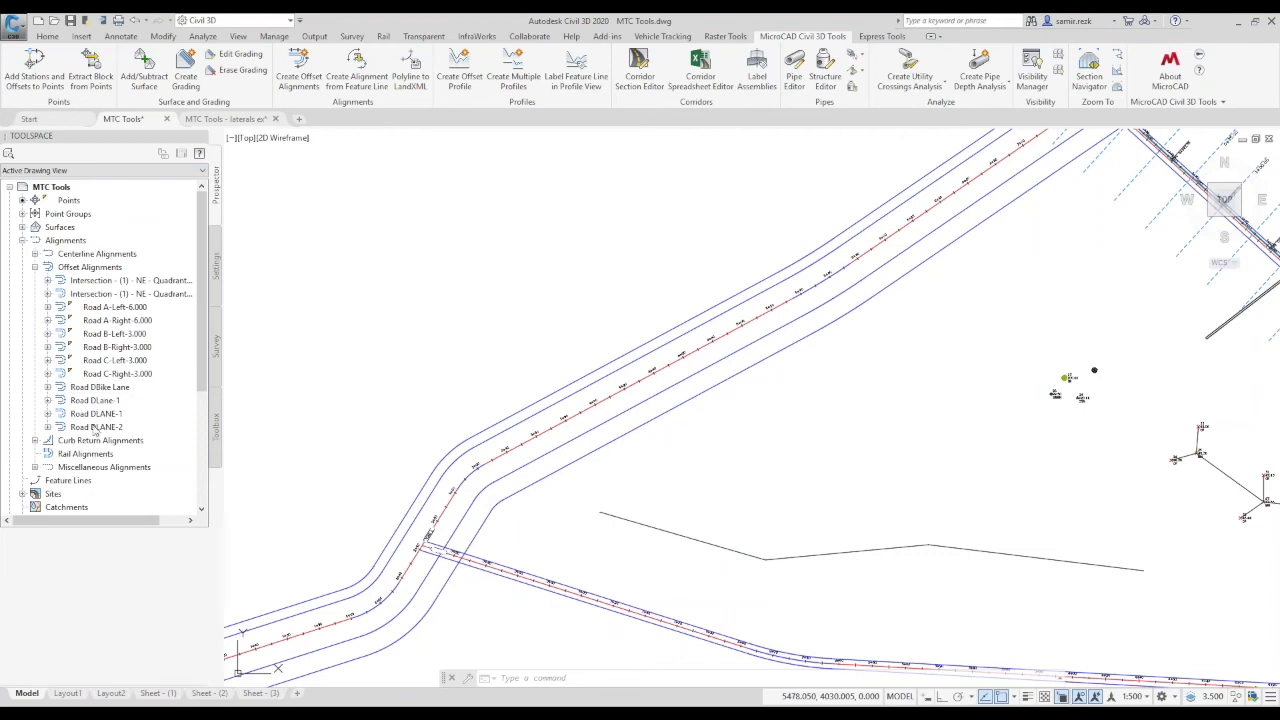
{"action": "left_click", "coordinate": [77, 428]}
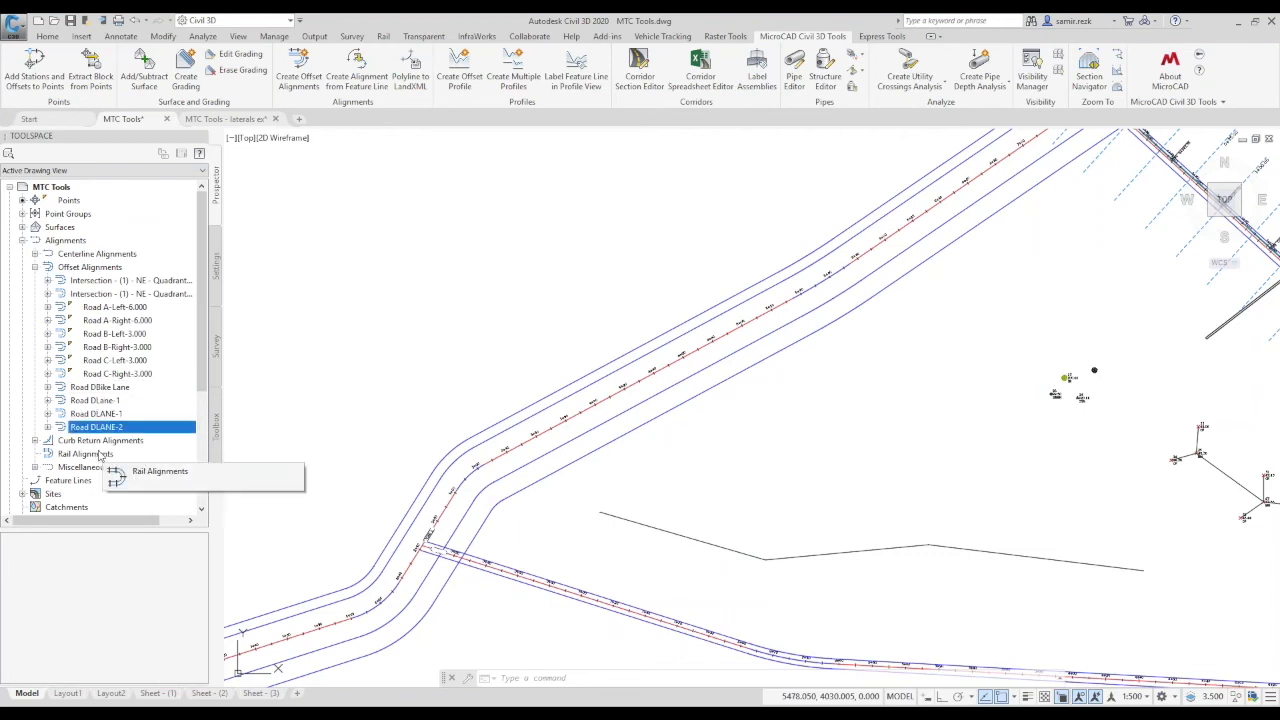
{"action": "key", "text": "Escape"}
{"action": "key", "text": "Escape"}
{"action": "key", "text": "Escape"}
{"action": "scroll", "coordinate": [602, 341], "scroll_direction": "down", "scroll_amount": 4}
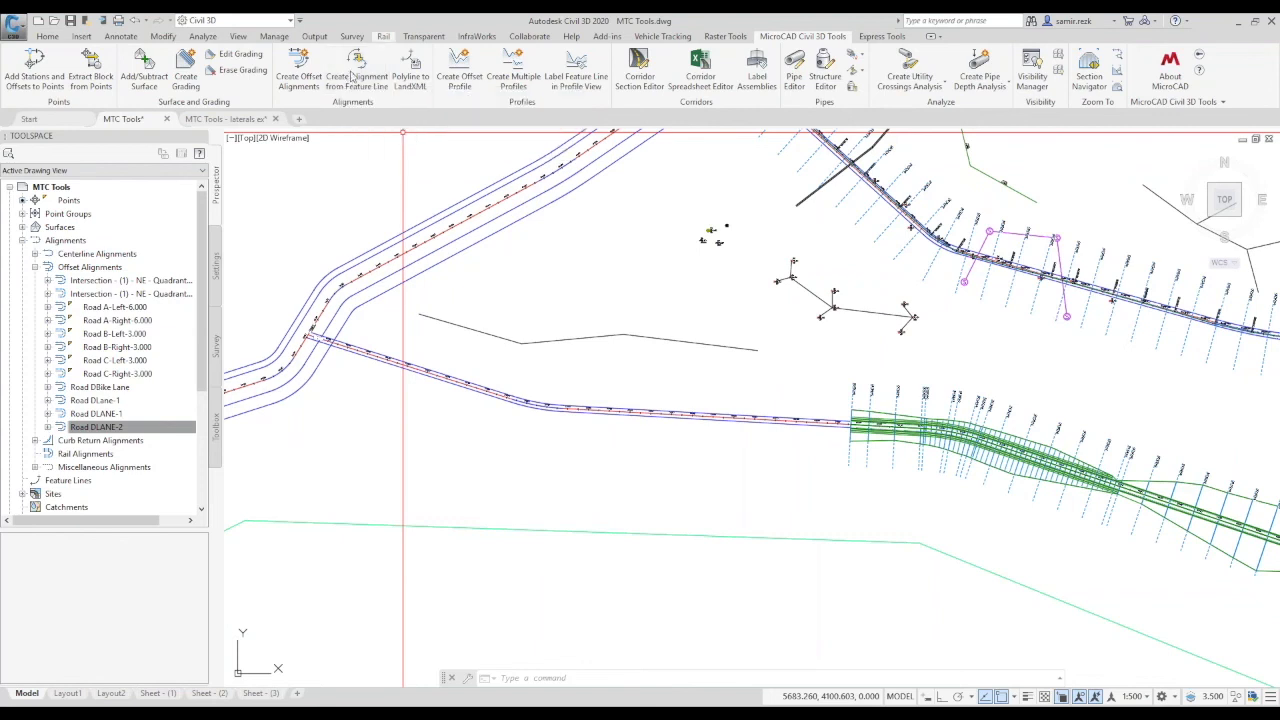
{"action": "scroll", "coordinate": [420, 375], "scroll_direction": "down", "scroll_amount": 2}
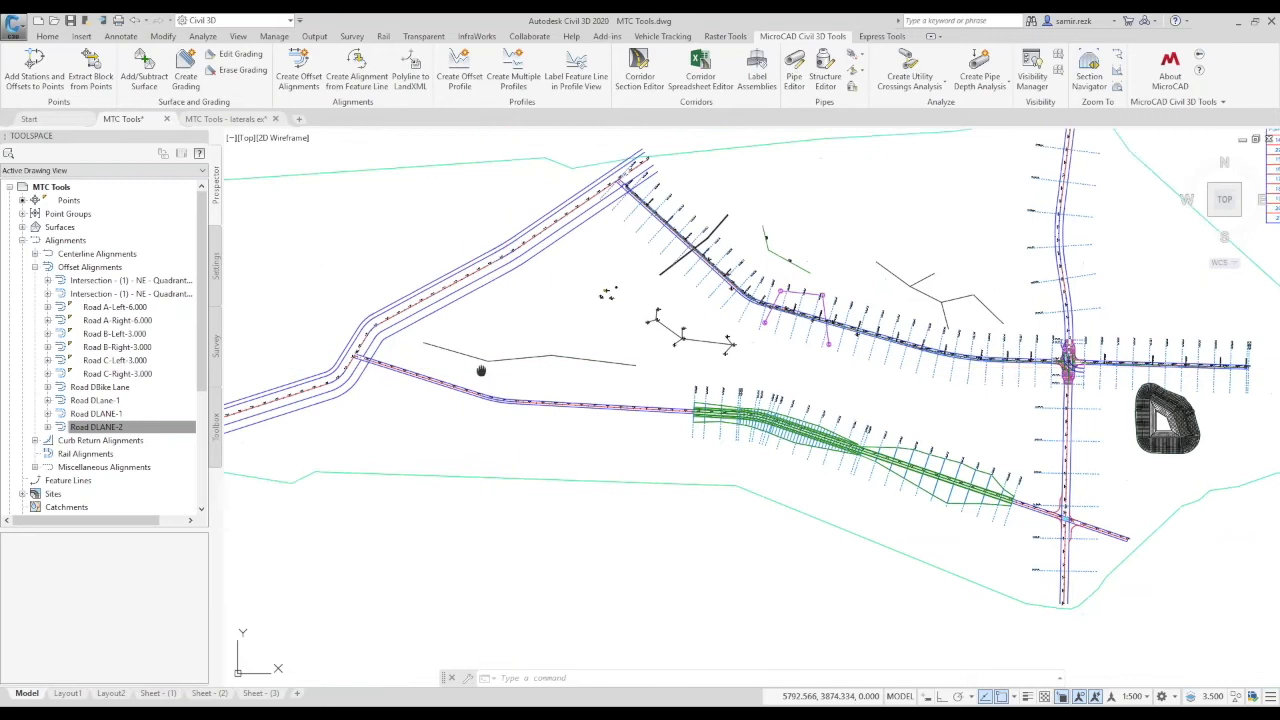
Examine the open polyline lying between the western end of Road D's offsets and the green corridor.
{"action": "middle_click_drag", "start_coordinate": [509, 367], "coordinate": [478, 377]}
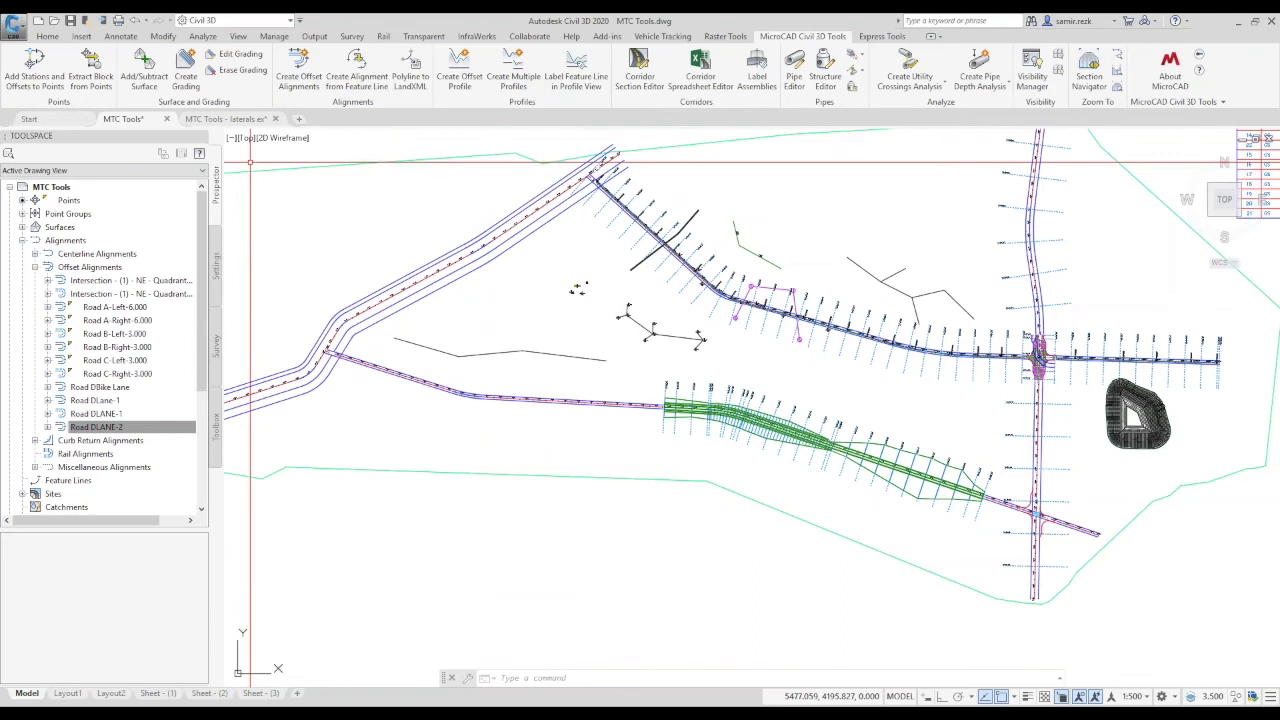
{"action": "left_click", "coordinate": [535, 354]}
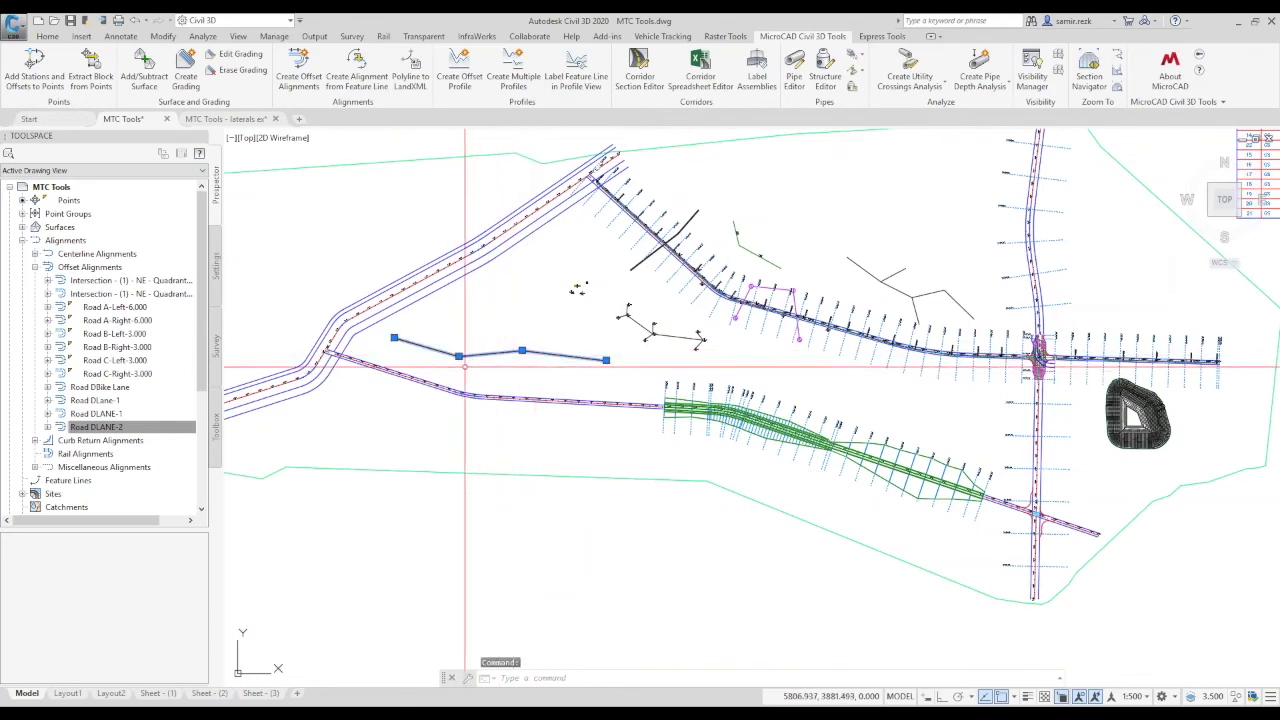
{"action": "key", "text": "Escape"}
{"action": "key", "text": "Escape"}
{"action": "middle_click_drag", "start_coordinate": [519, 384], "coordinate": [479, 447]}
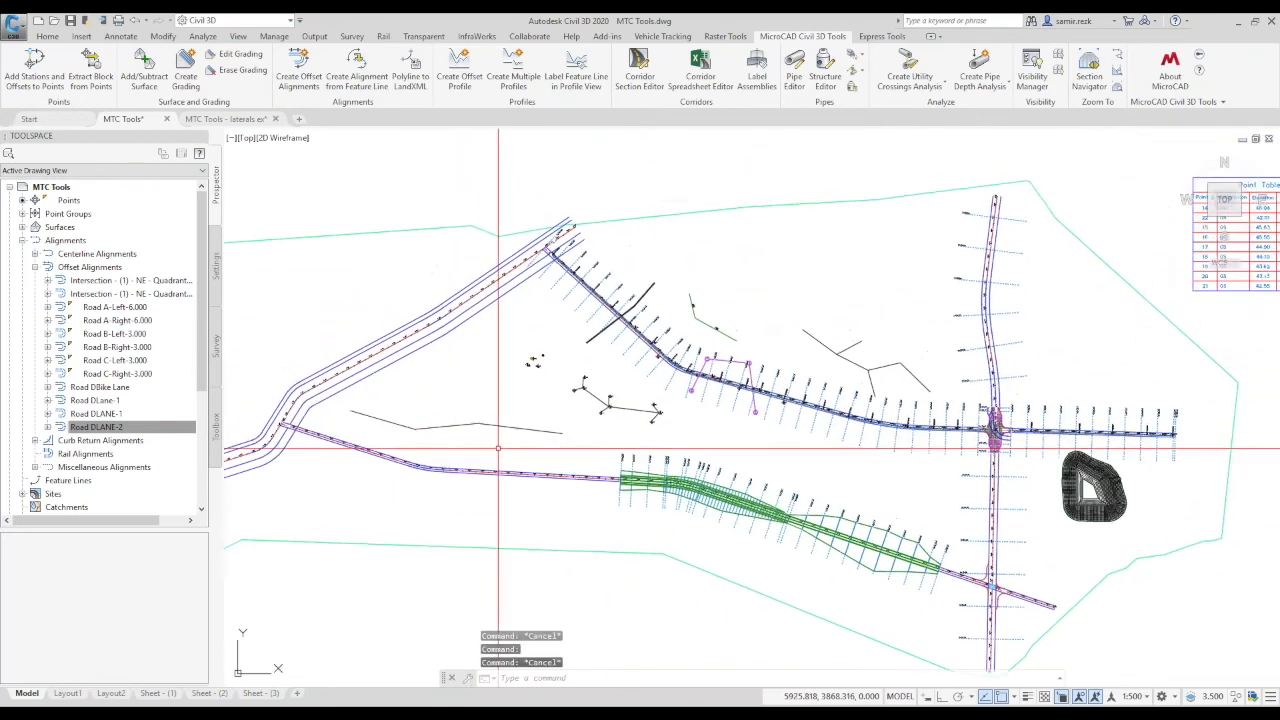
{"action": "scroll", "coordinate": [500, 460], "scroll_direction": "down", "scroll_amount": 2}
{"action": "middle_click_drag", "start_coordinate": [566, 454], "coordinate": [631, 406]}
{"action": "scroll", "coordinate": [562, 385], "scroll_direction": "up", "scroll_amount": 4}
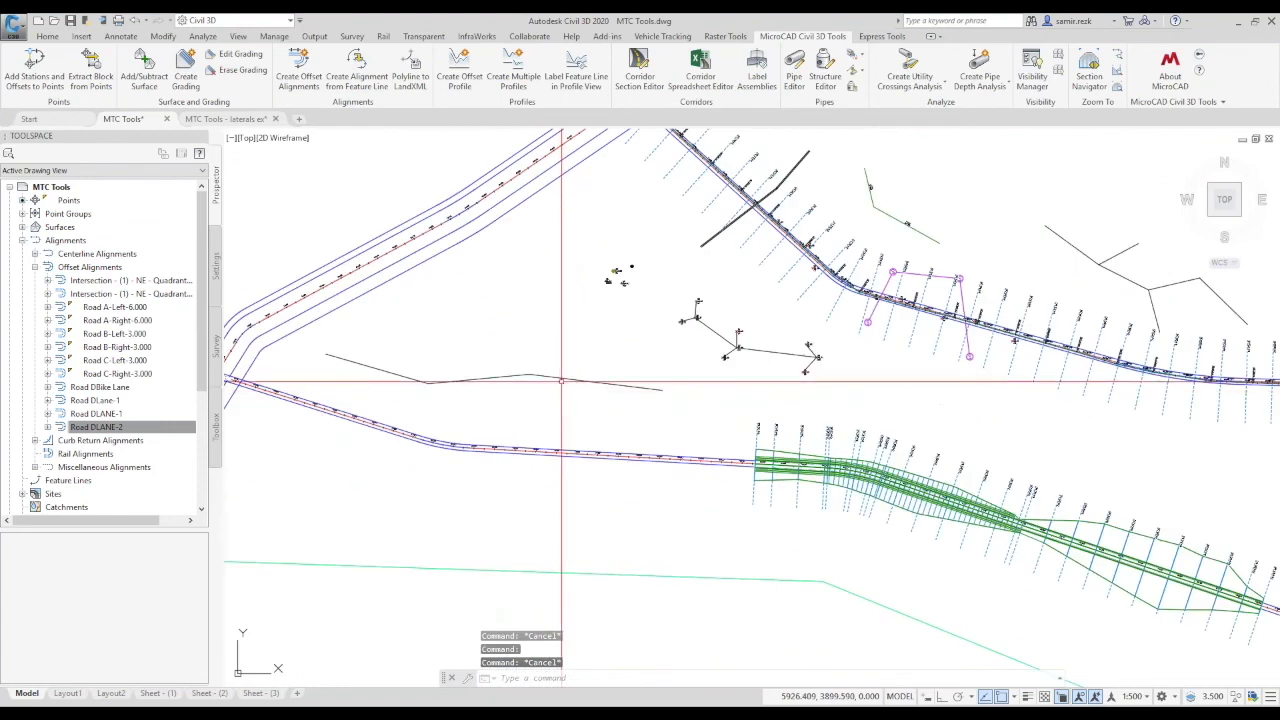
{"action": "left_click", "coordinate": [533, 375]}
{"action": "key", "text": "Escape"}
Examine the two-segment green feature line north of the sampled road.
{"action": "middle_click_drag", "start_coordinate": [604, 337], "coordinate": [466, 357]}
{"action": "mouse_move", "coordinate": [840, 431]}
{"action": "middle_mouse_down"}
{"action": "mouse_move", "coordinate": [968, 469]}
{"action": "mouse_move", "coordinate": [953, 452]}
{"action": "mouse_move", "coordinate": [958, 386]}
{"action": "mouse_move", "coordinate": [706, 418]}
{"action": "middle_mouse_up"}
{"action": "scroll", "coordinate": [941, 427], "scroll_direction": "down", "scroll_amount": 2}
{"action": "scroll", "coordinate": [769, 327], "scroll_direction": "up", "scroll_amount": 4}
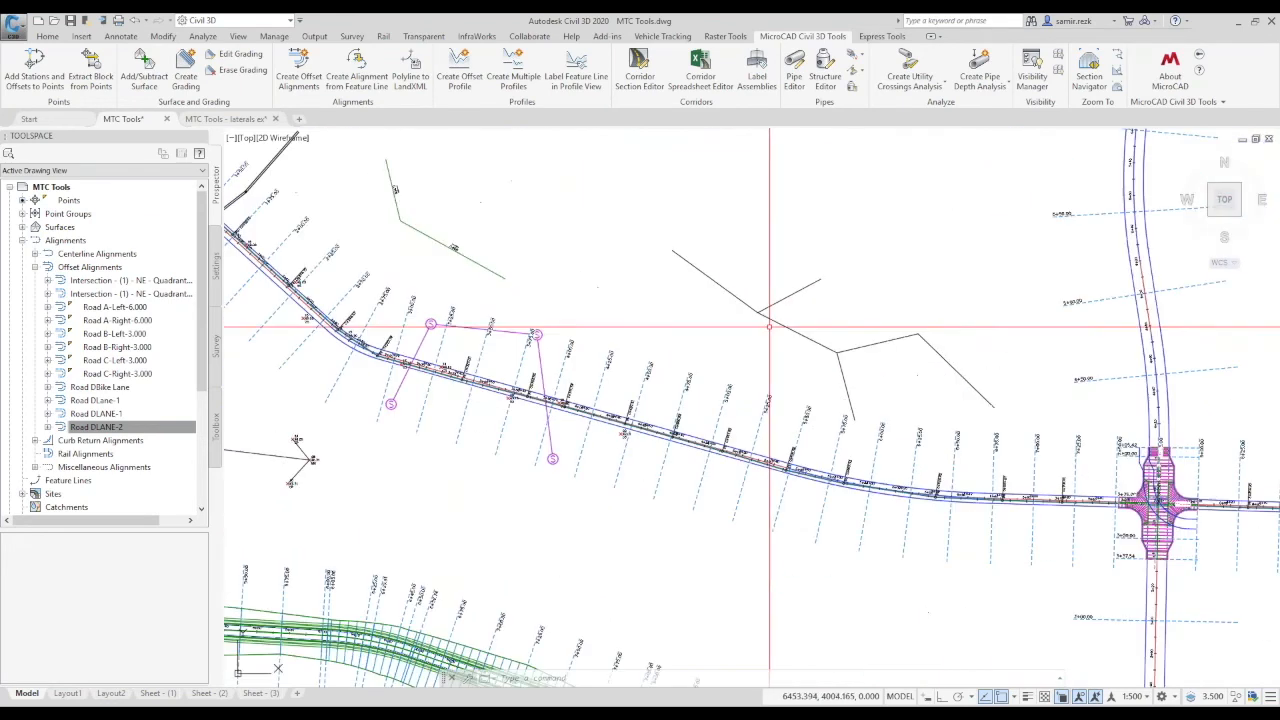
{"action": "mouse_move", "coordinate": [434, 245]}
{"action": "middle_mouse_down"}
{"action": "mouse_move", "coordinate": [566, 320]}
{"action": "mouse_move", "coordinate": [685, 326]}
{"action": "middle_mouse_up"}
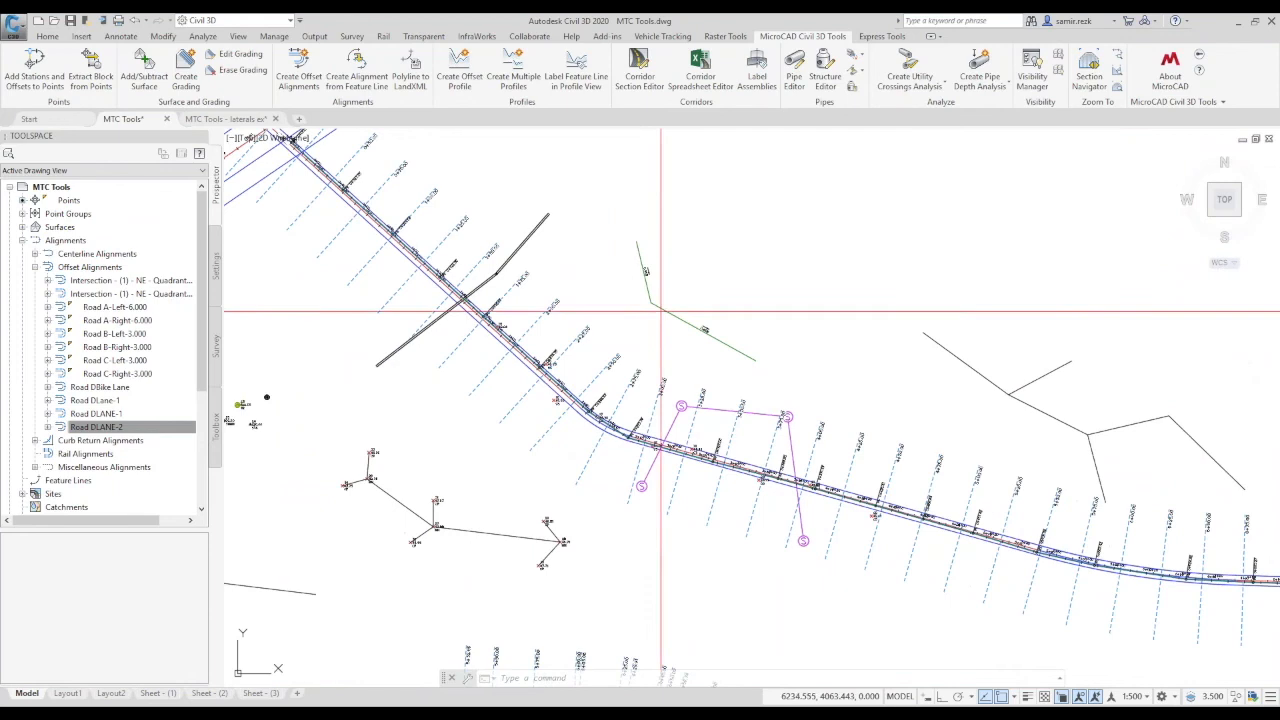
{"action": "left_click", "coordinate": [660, 311]}
{"action": "left_click", "coordinate": [818, 163]}
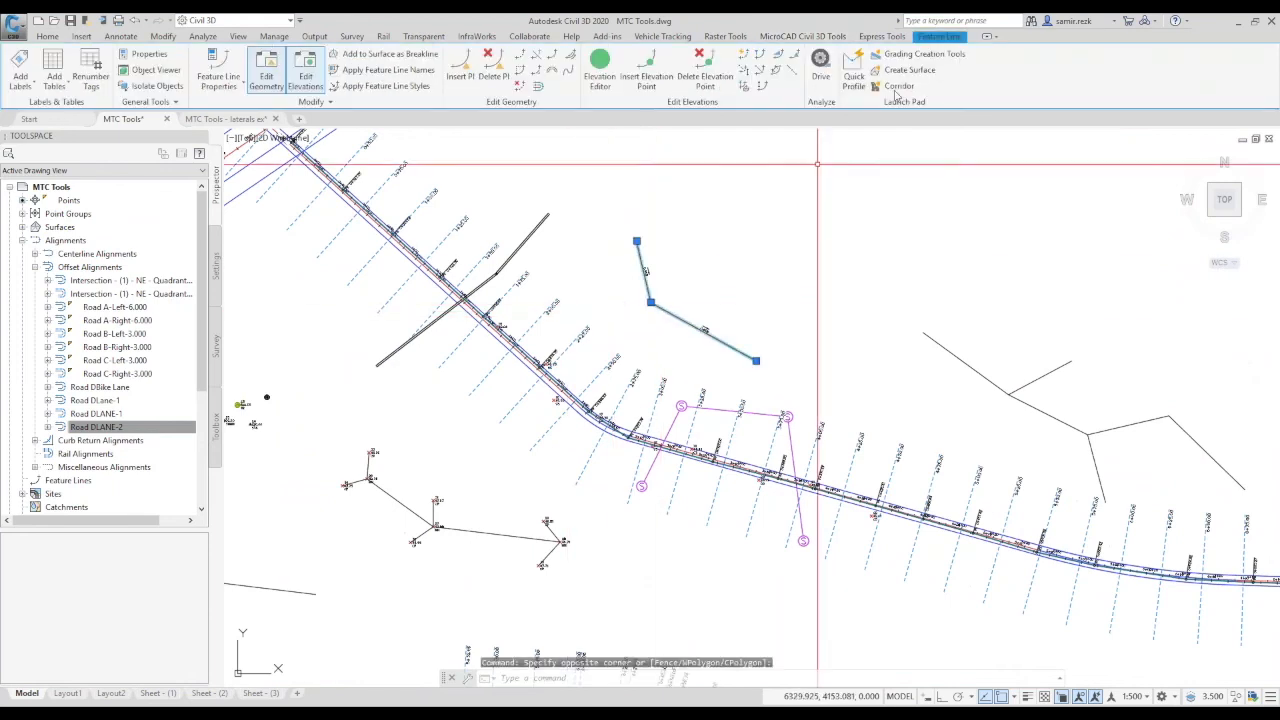
{"action": "key", "text": "Escape"}
{"action": "key", "text": "Escape"}
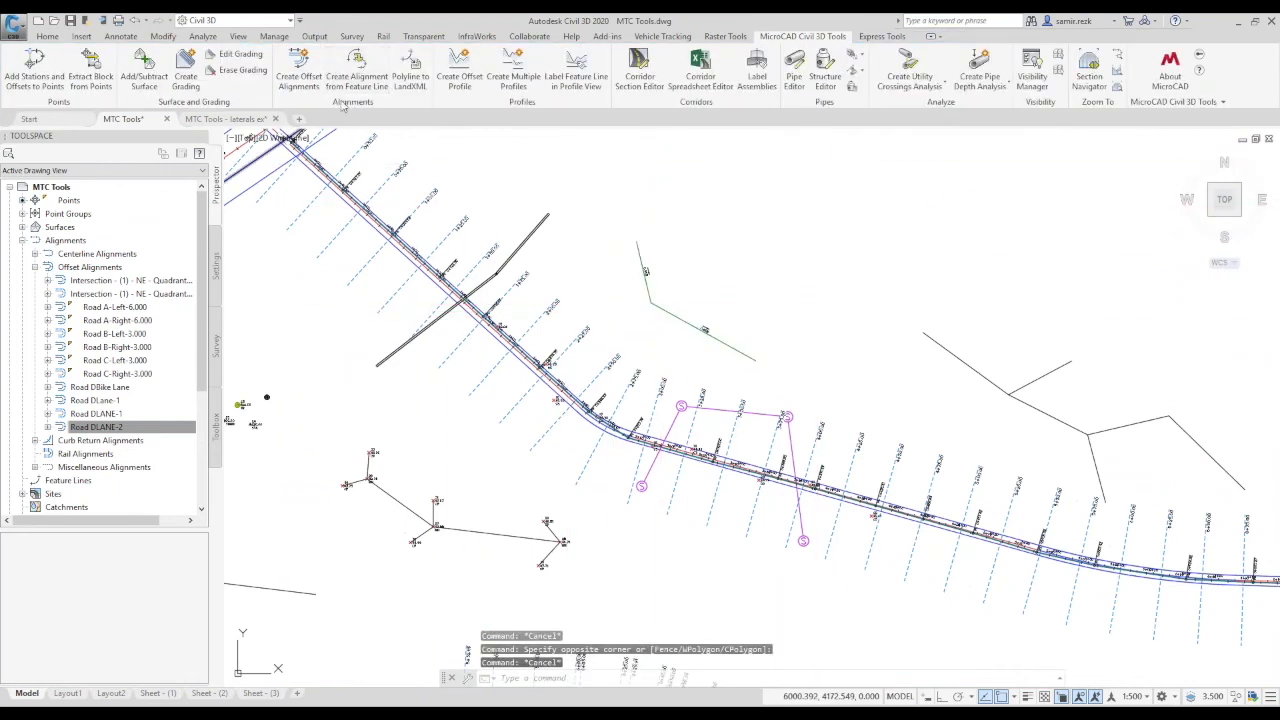
Start creating an alignment from the green feature line, keeping the name Alignment - (1), Offset style and Major and Minor only label set.
{"action": "left_click", "coordinate": [355, 77]}
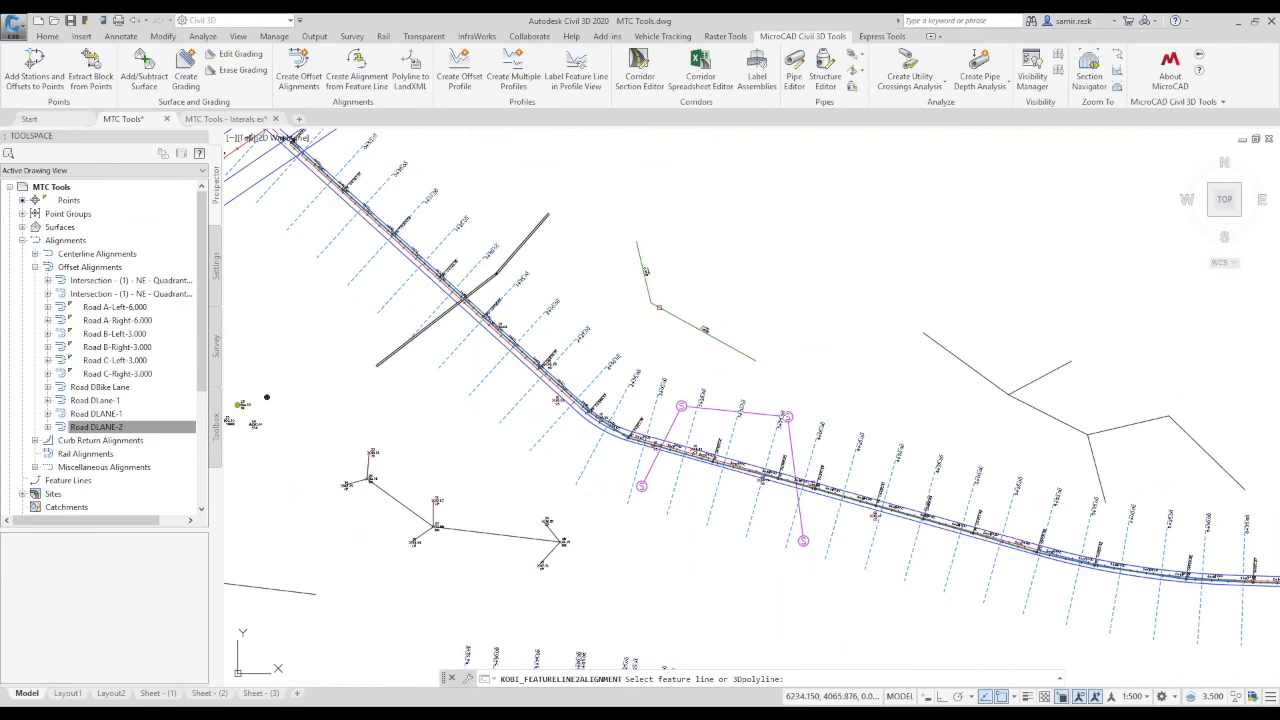
{"action": "left_click", "coordinate": [573, 307]}
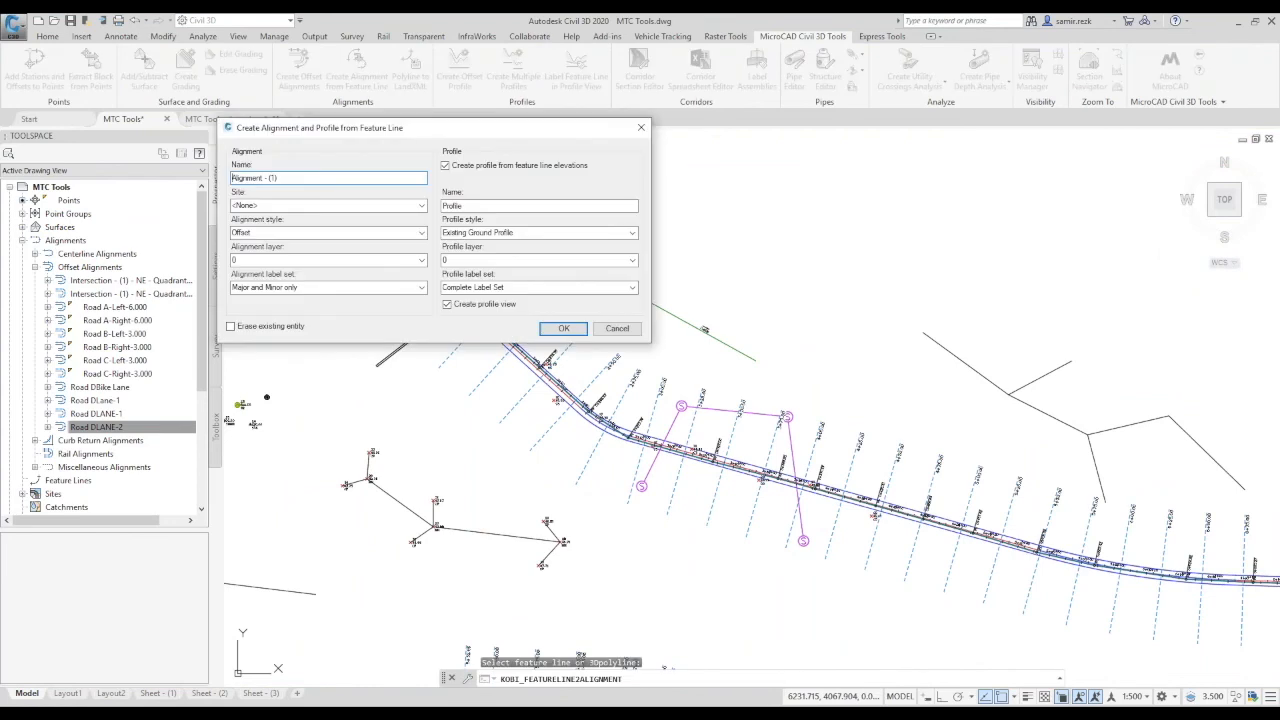
{"action": "left_click_drag", "start_coordinate": [434, 137], "coordinate": [514, 165]}
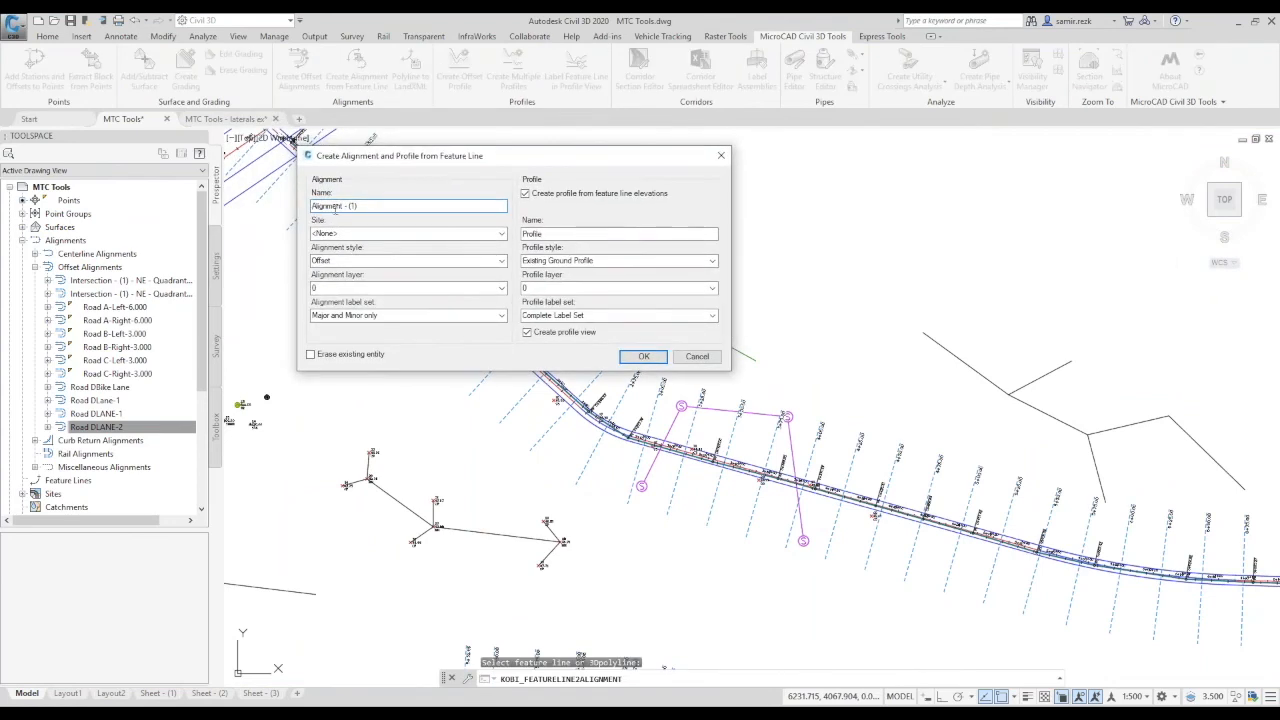
{"action": "left_click_drag", "start_coordinate": [356, 206], "coordinate": [300, 212]}
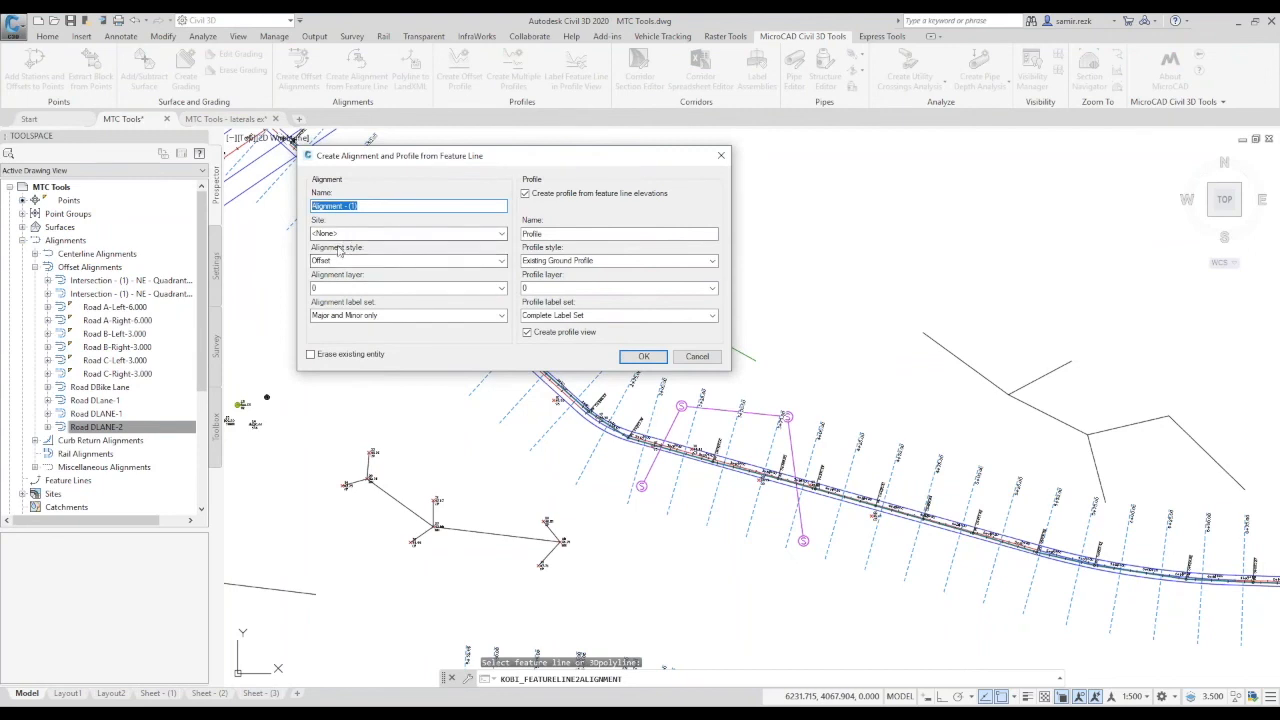
{"action": "key", "text": "Tab"}
{"action": "key", "text": "Tab"}
{"action": "key", "text": "Tab"}
{"action": "key", "text": "Tab"}
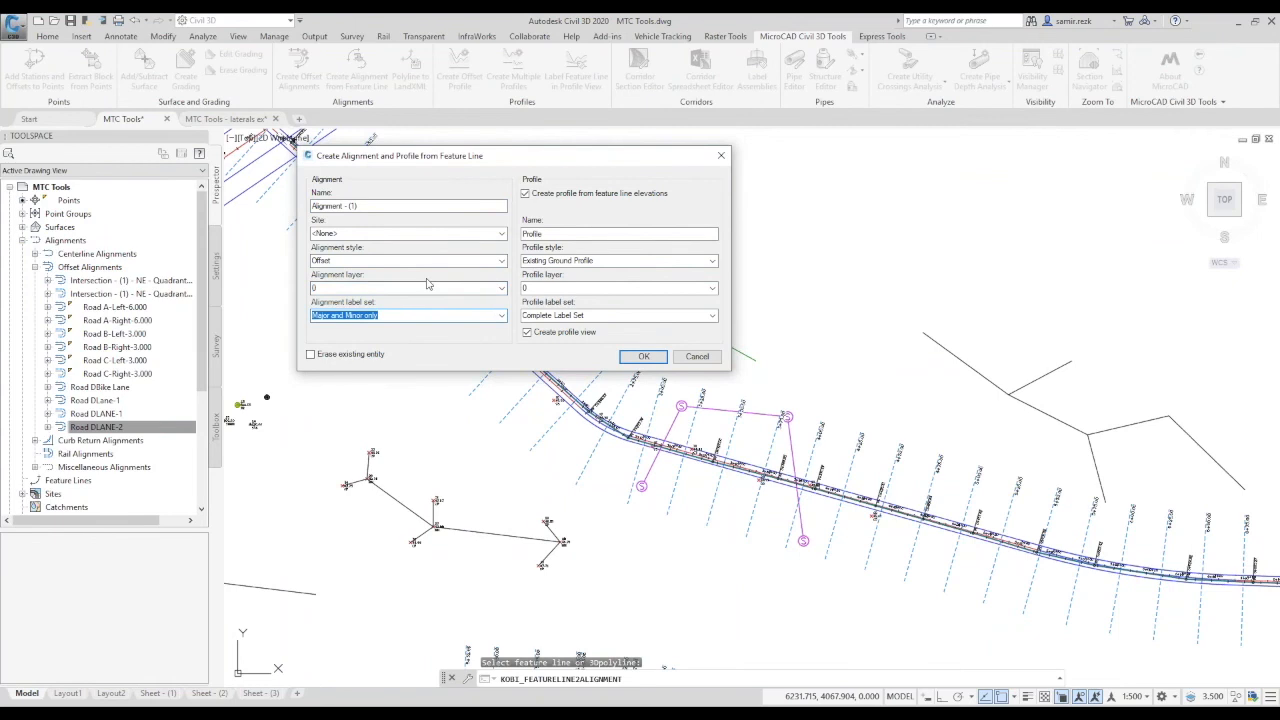
{"action": "left_click_drag", "start_coordinate": [487, 157], "coordinate": [441, 149]}
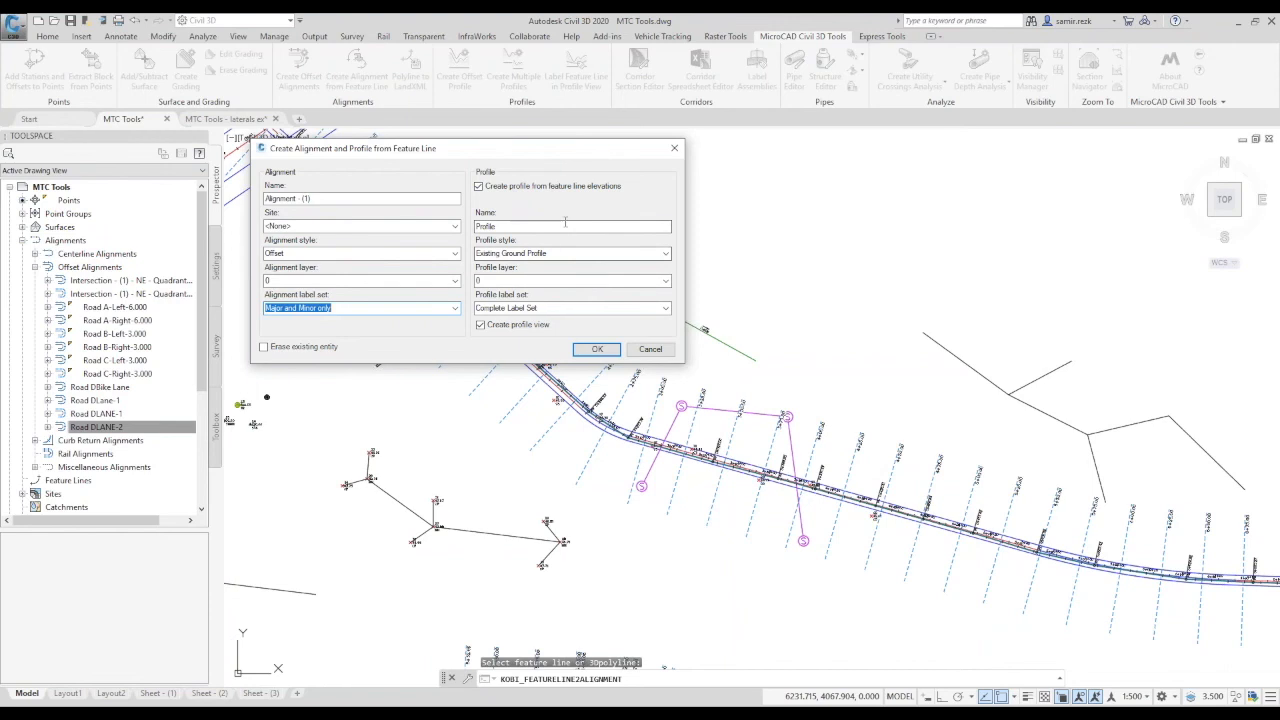
Set the profile style to Design Profile and create the alignment and profile without erasing the feature line.
{"action": "left_click", "coordinate": [667, 258]}
{"action": "left_click", "coordinate": [666, 257]}
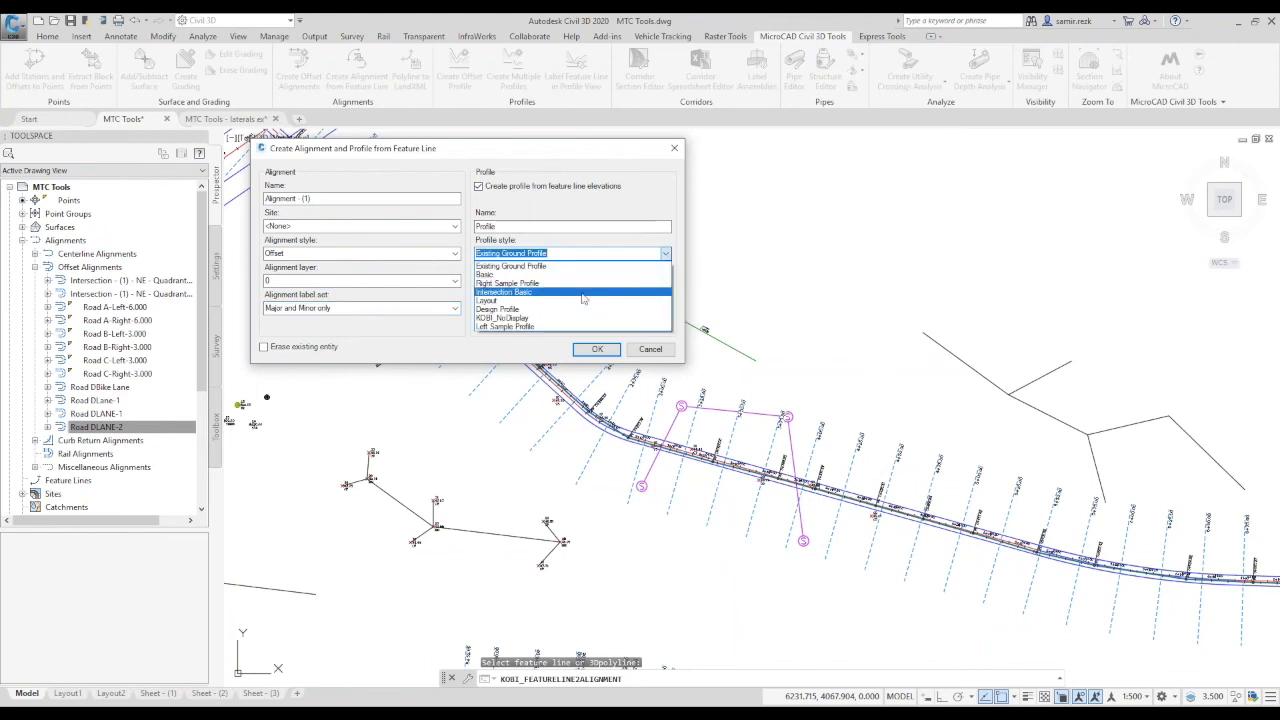
{"action": "left_click", "coordinate": [523, 310]}
{"action": "left_click", "coordinate": [545, 308]}
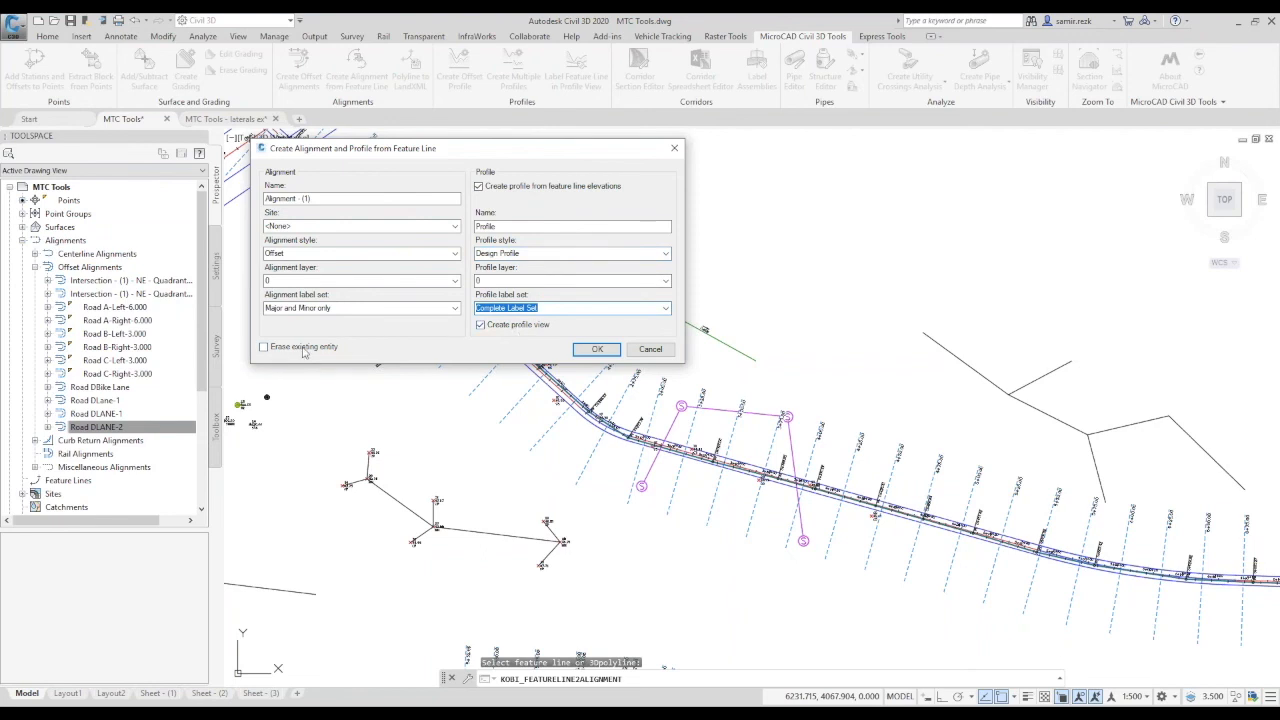
{"action": "left_click", "coordinate": [305, 347]}
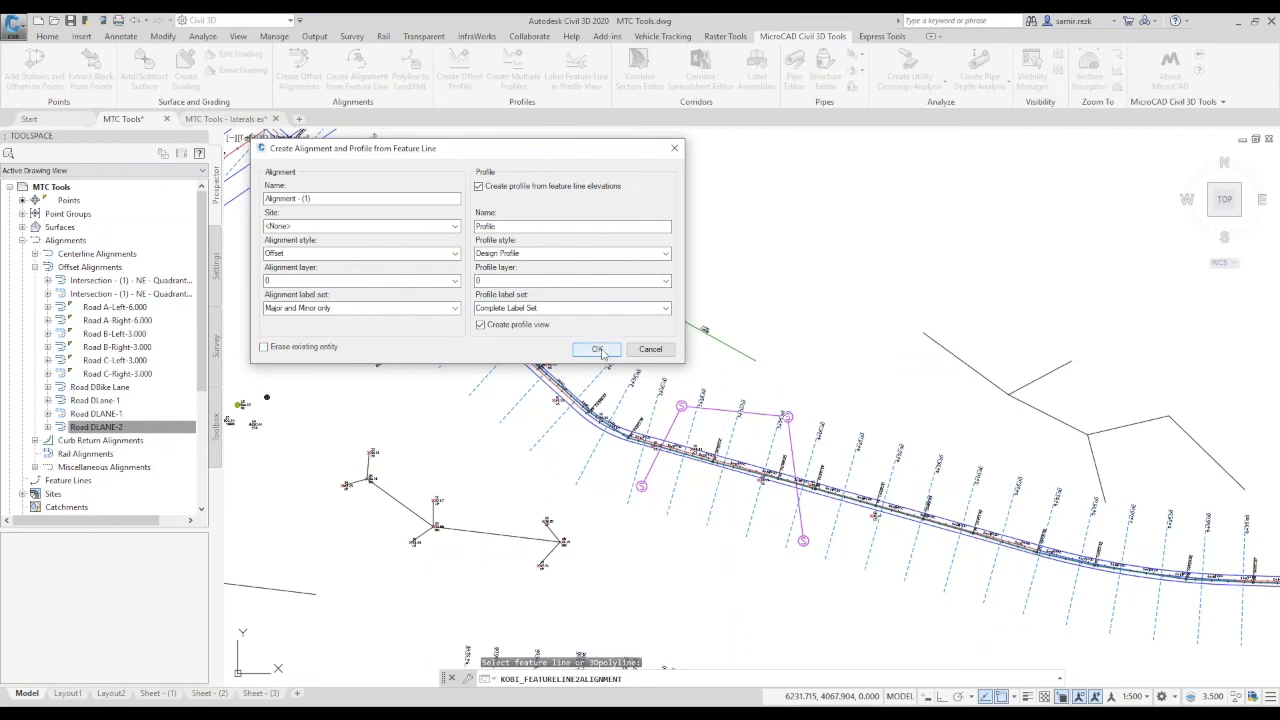
{"action": "left_click", "coordinate": [597, 349]}
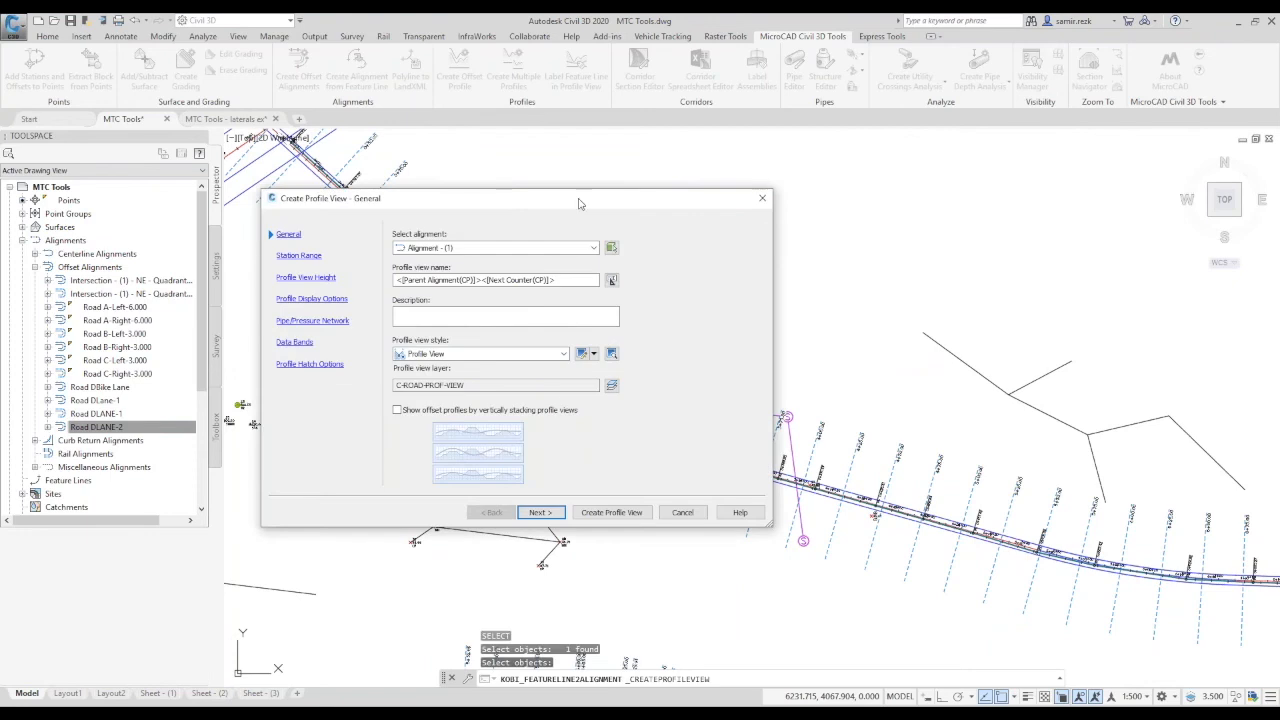
Create the profile view for Alignment - (1) with the default settings and place it above the Point Table.
{"action": "left_click", "coordinate": [618, 516]}
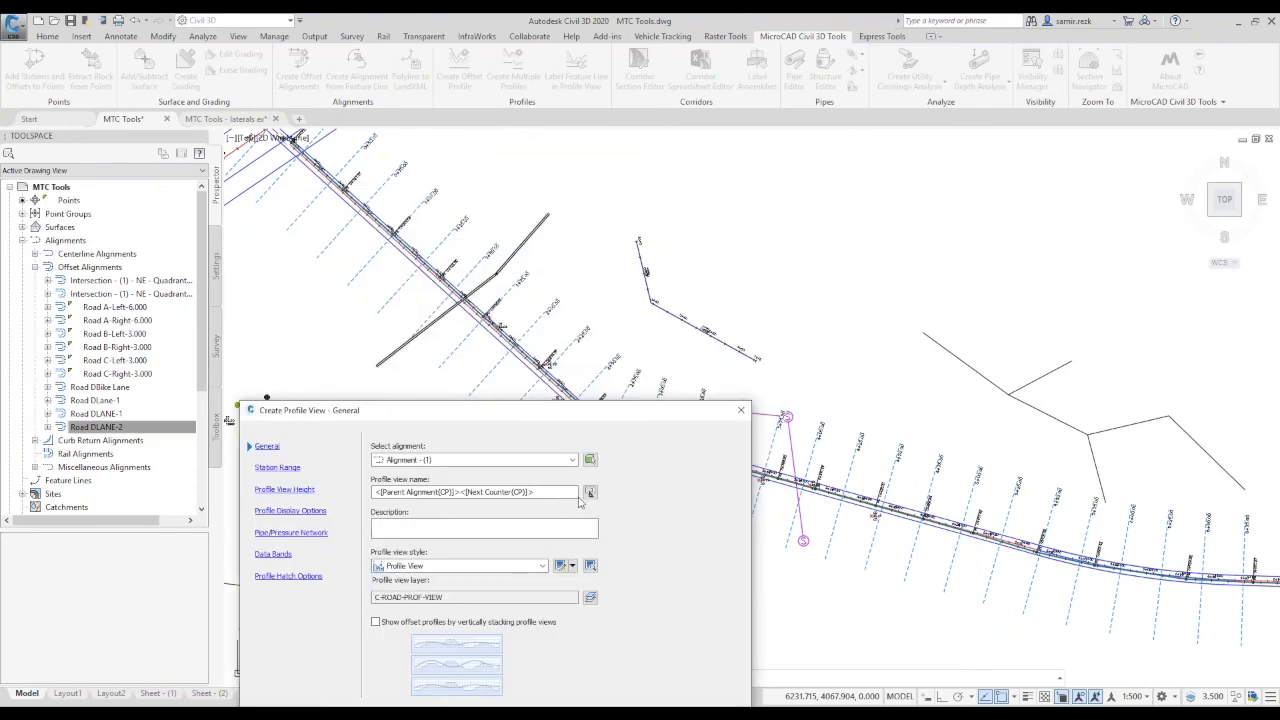
{"action": "left_click_drag", "start_coordinate": [603, 410], "coordinate": [571, 290]}
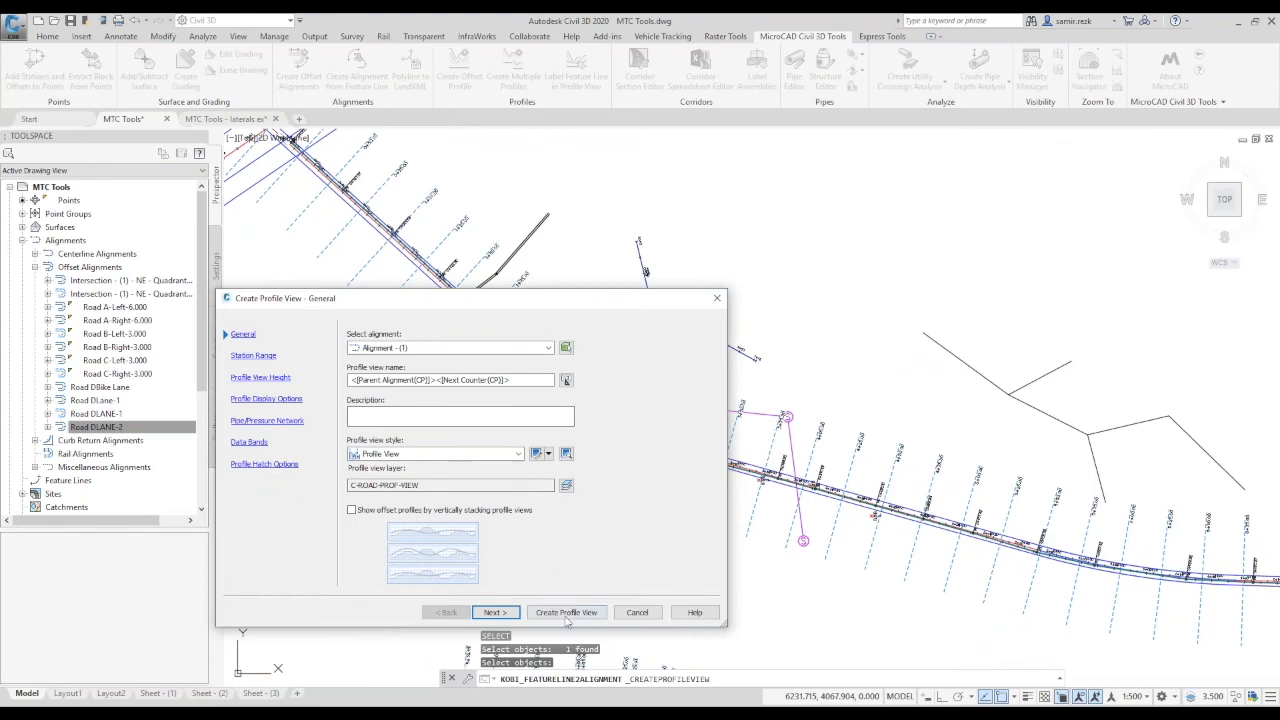
{"action": "left_click", "coordinate": [565, 612]}
{"action": "scroll", "coordinate": [570, 456], "scroll_direction": "down", "scroll_amount": 5}
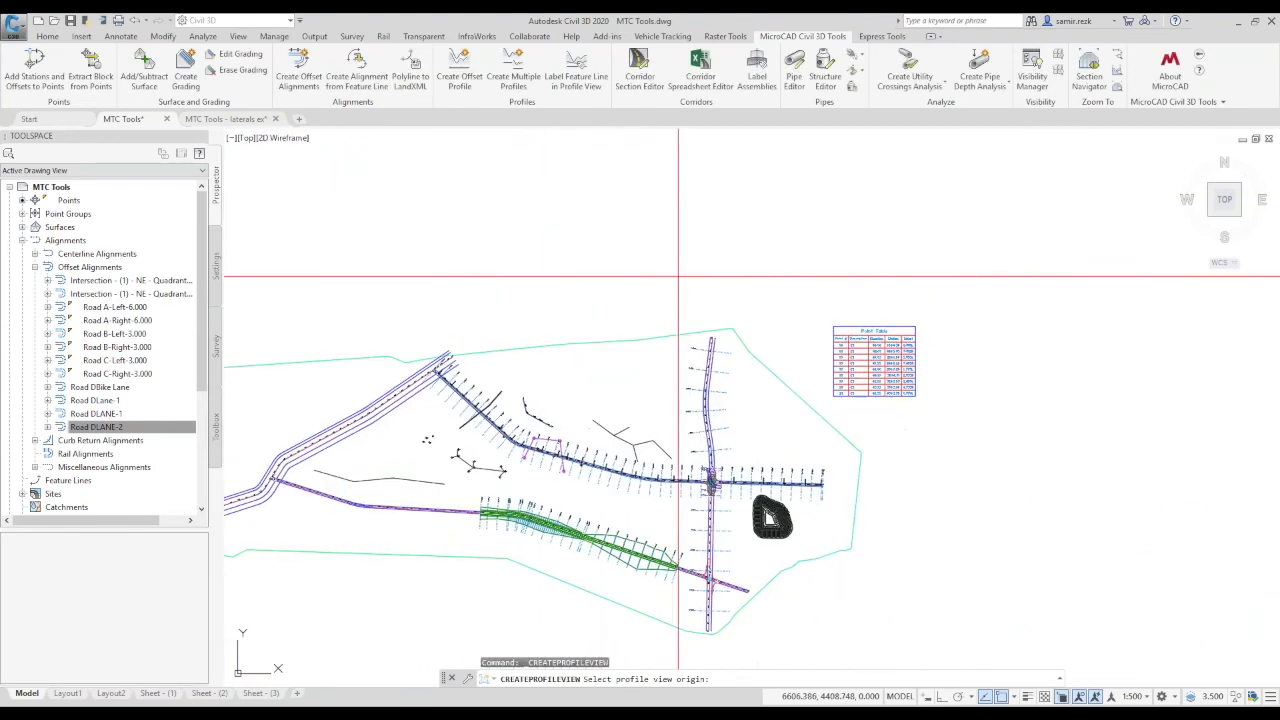
{"action": "left_click", "coordinate": [835, 272]}
{"action": "scroll", "coordinate": [870, 268], "scroll_direction": "up", "scroll_amount": 8}
{"action": "scroll", "coordinate": [783, 408], "scroll_direction": "down", "scroll_amount": 4}
{"action": "middle_click_drag", "start_coordinate": [600, 513], "coordinate": [765, 340]}
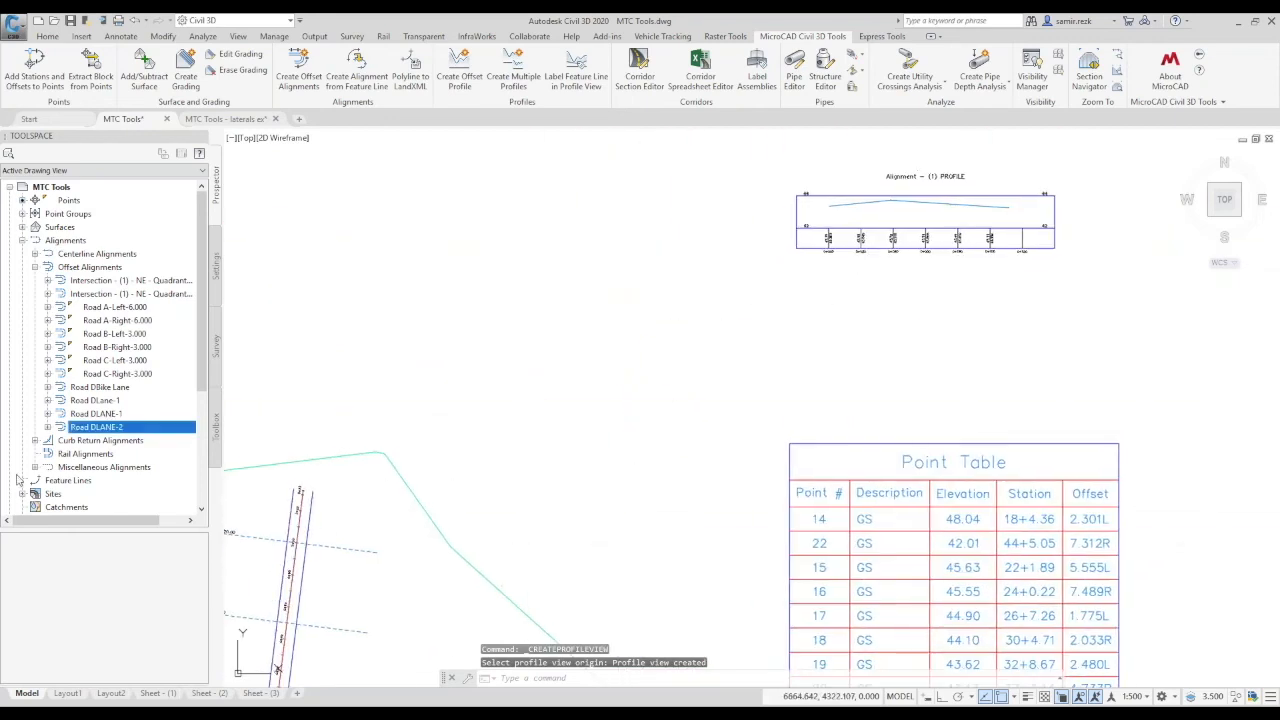
Expand Centerline Alignments to inspect Alignment - (1) and its profile.
{"action": "left_click", "coordinate": [35, 254]}
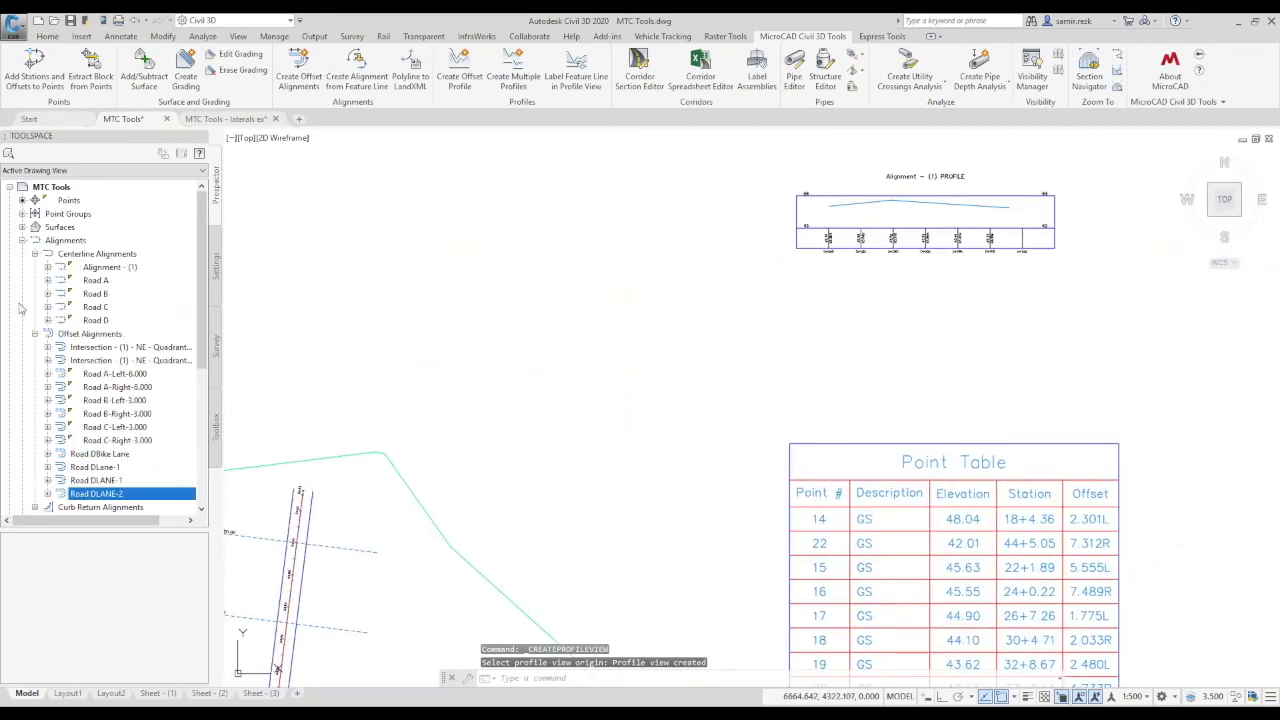
{"action": "left_click", "coordinate": [110, 267]}
{"action": "left_click", "coordinate": [47, 267]}
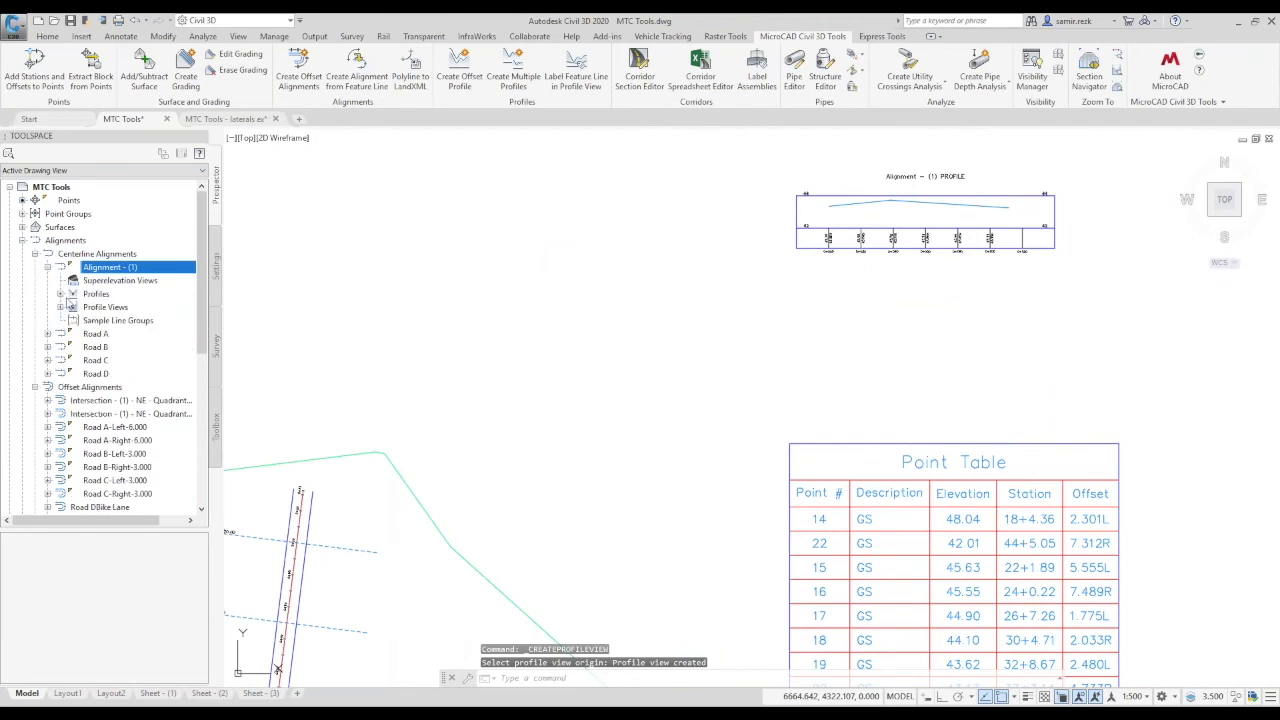
{"action": "left_click", "coordinate": [60, 293]}
Move Alignment - (1) off the source feature line to a clear spot northeast of it.
{"action": "scroll", "coordinate": [583, 514], "scroll_direction": "down", "scroll_amount": 5}
{"action": "middle_click_drag", "start_coordinate": [487, 503], "coordinate": [787, 383]}
{"action": "scroll", "coordinate": [591, 347], "scroll_direction": "up", "scroll_amount": 4}
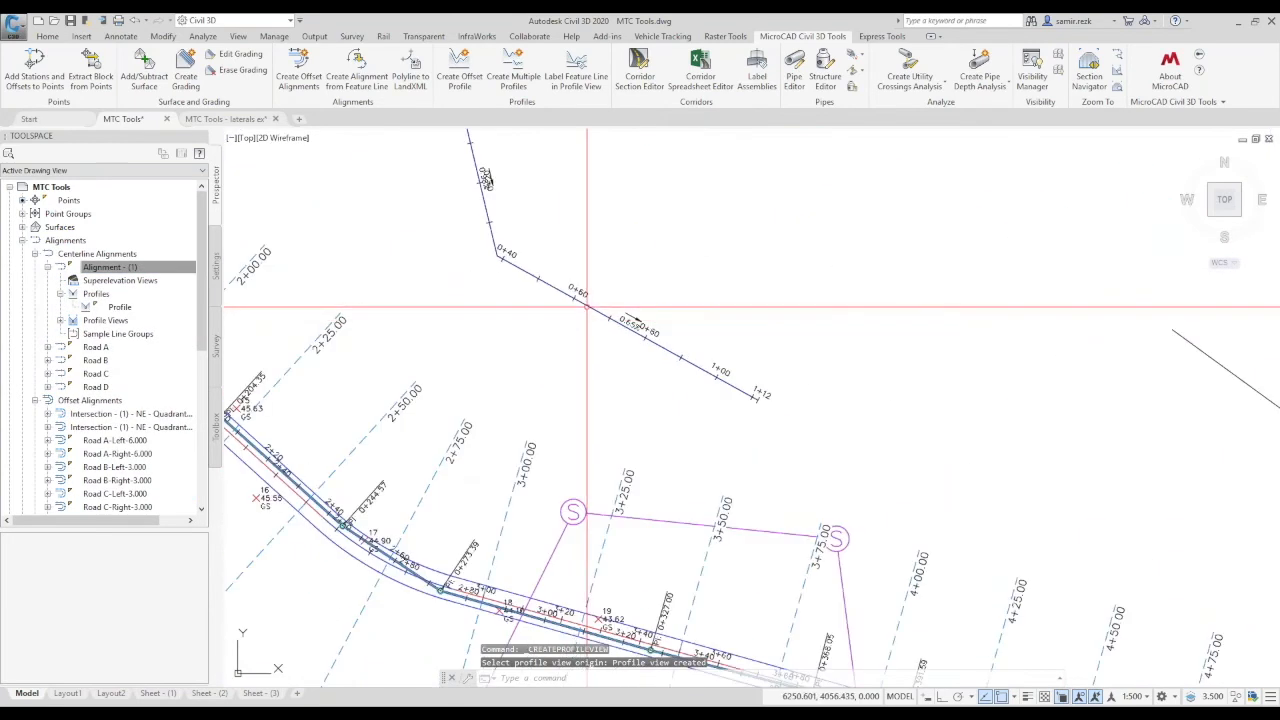
{"action": "left_click", "coordinate": [610, 318]}
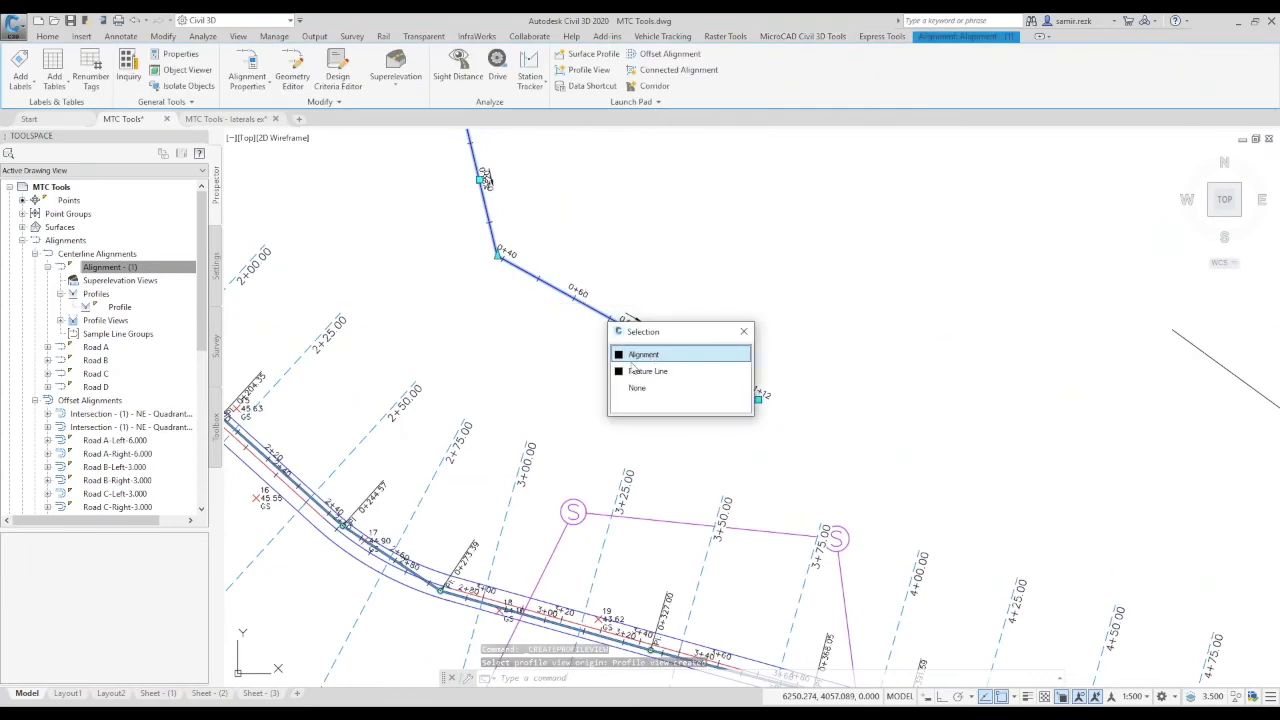
{"action": "left_click", "coordinate": [716, 354]}
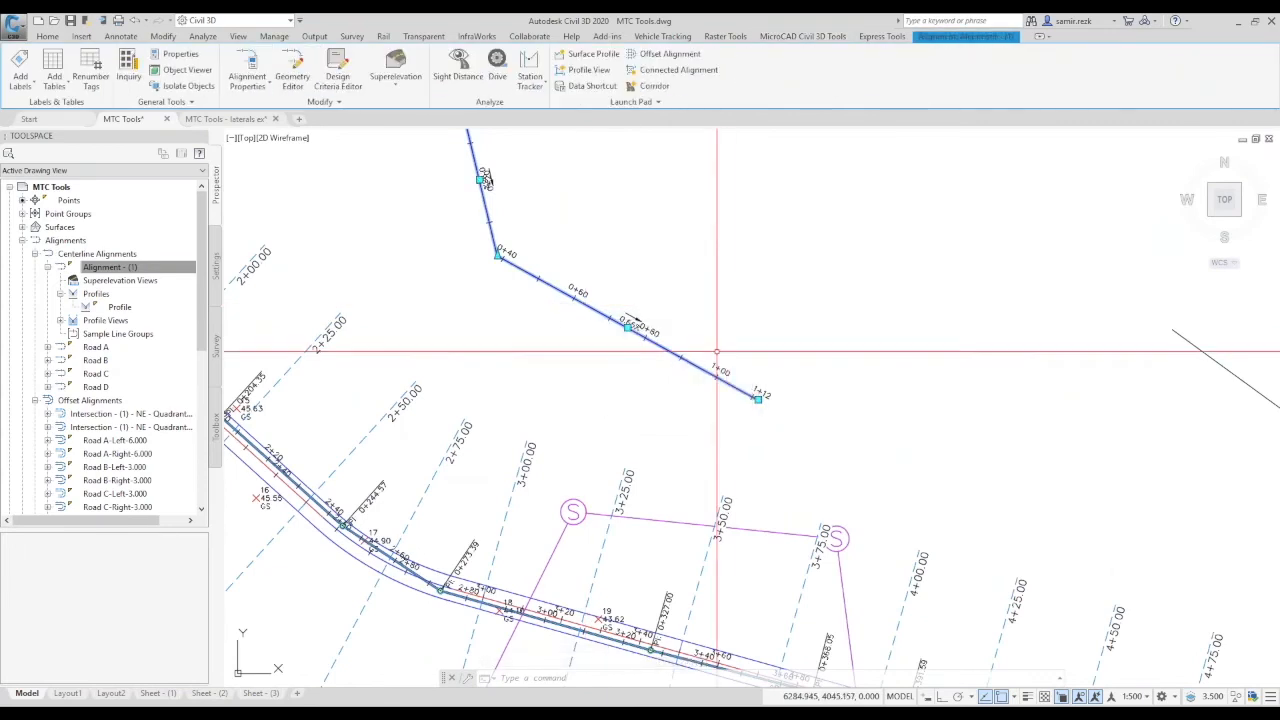
{"action": "type", "text": "m"}
{"action": "key", "text": "Return"}
{"action": "left_click", "coordinate": [730, 312]}
{"action": "middle_click_drag", "start_coordinate": [907, 293], "coordinate": [854, 397]}
{"action": "left_click", "coordinate": [924, 337]}
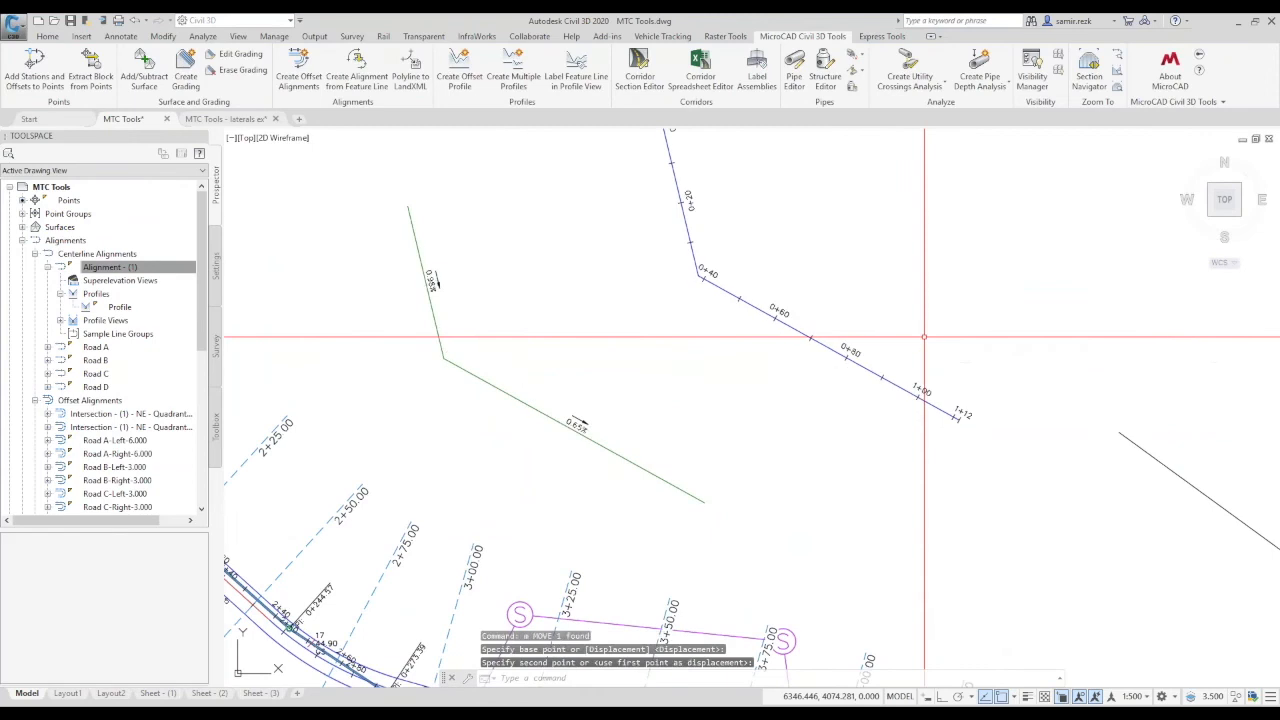
{"action": "key", "text": "Escape"}
Start a polyline to LandXML export and save the new LandXML file as abc on the Desktop.
{"action": "scroll", "coordinate": [546, 405], "scroll_direction": "down", "scroll_amount": 6}
{"action": "mouse_move", "coordinate": [546, 405]}
{"action": "middle_mouse_down"}
{"action": "mouse_move", "coordinate": [762, 372]}
{"action": "mouse_move", "coordinate": [799, 340]}
{"action": "middle_mouse_up"}
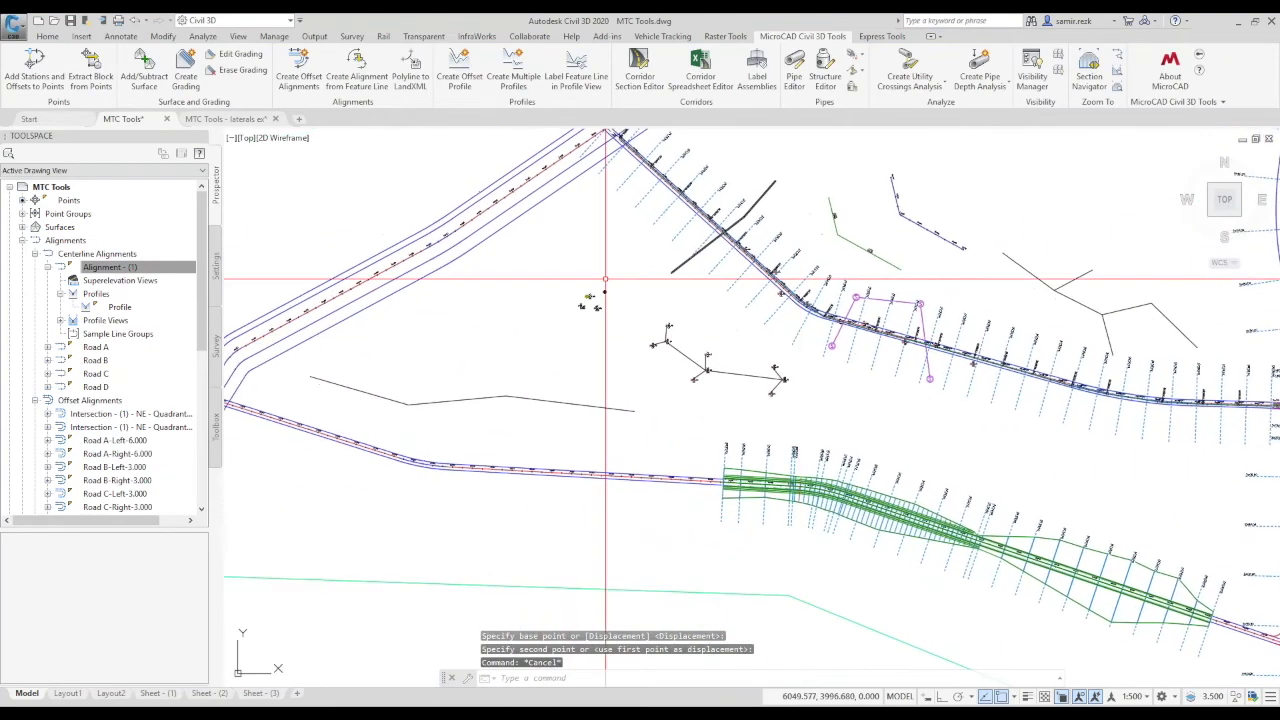
{"action": "left_click", "coordinate": [410, 78]}
{"action": "left_click", "coordinate": [404, 364]}
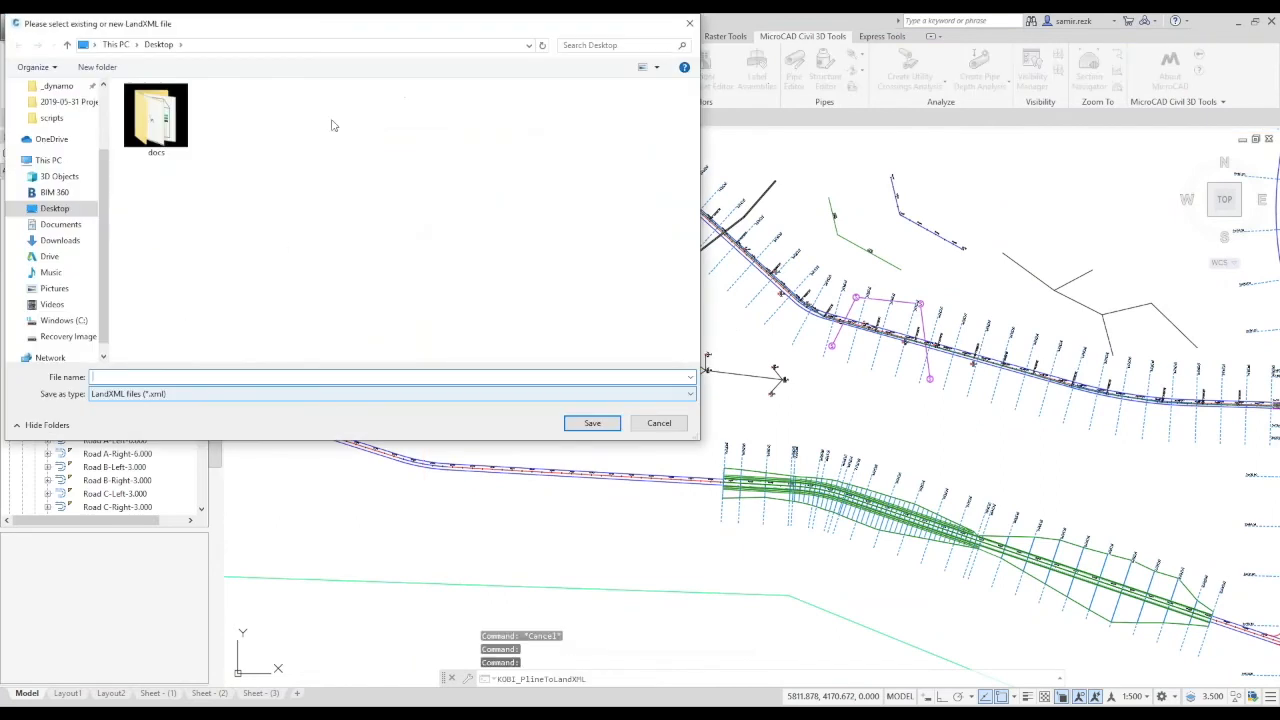
{"action": "left_click_drag", "start_coordinate": [375, 31], "coordinate": [478, 119]}
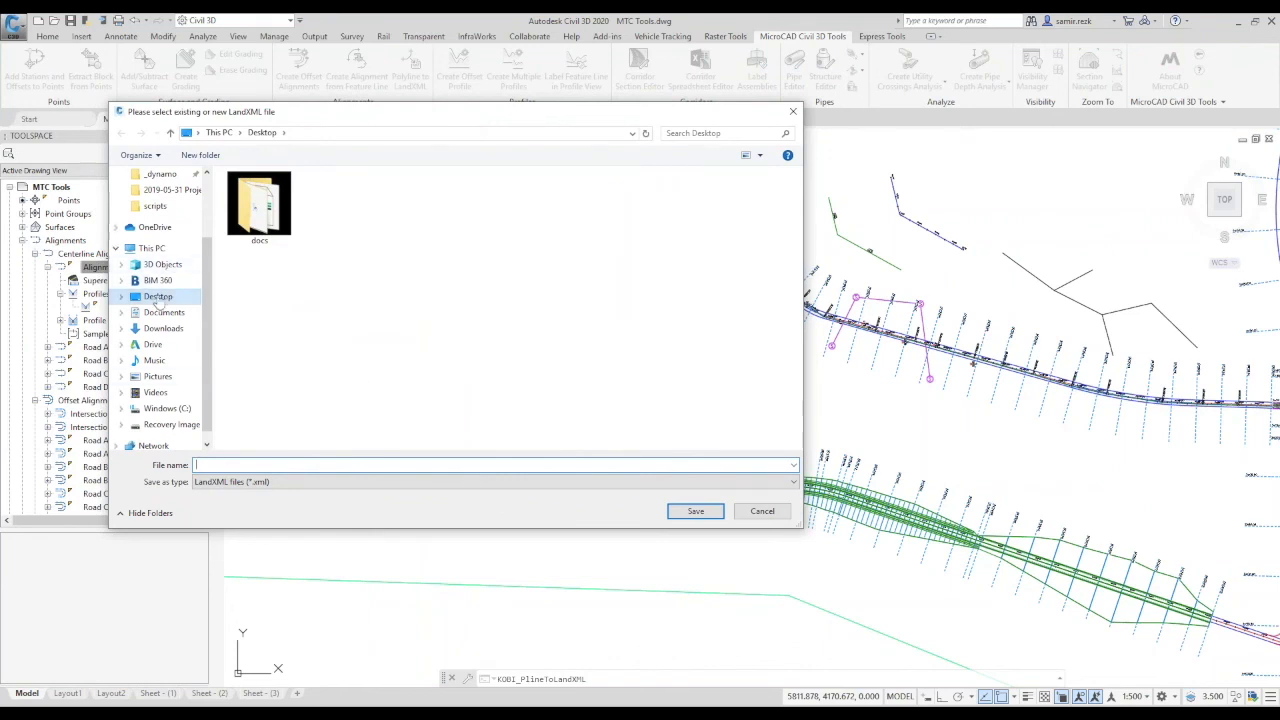
{"action": "left_click", "coordinate": [217, 465]}
{"action": "type", "text": "abc"}
{"action": "left_click", "coordinate": [695, 511]}
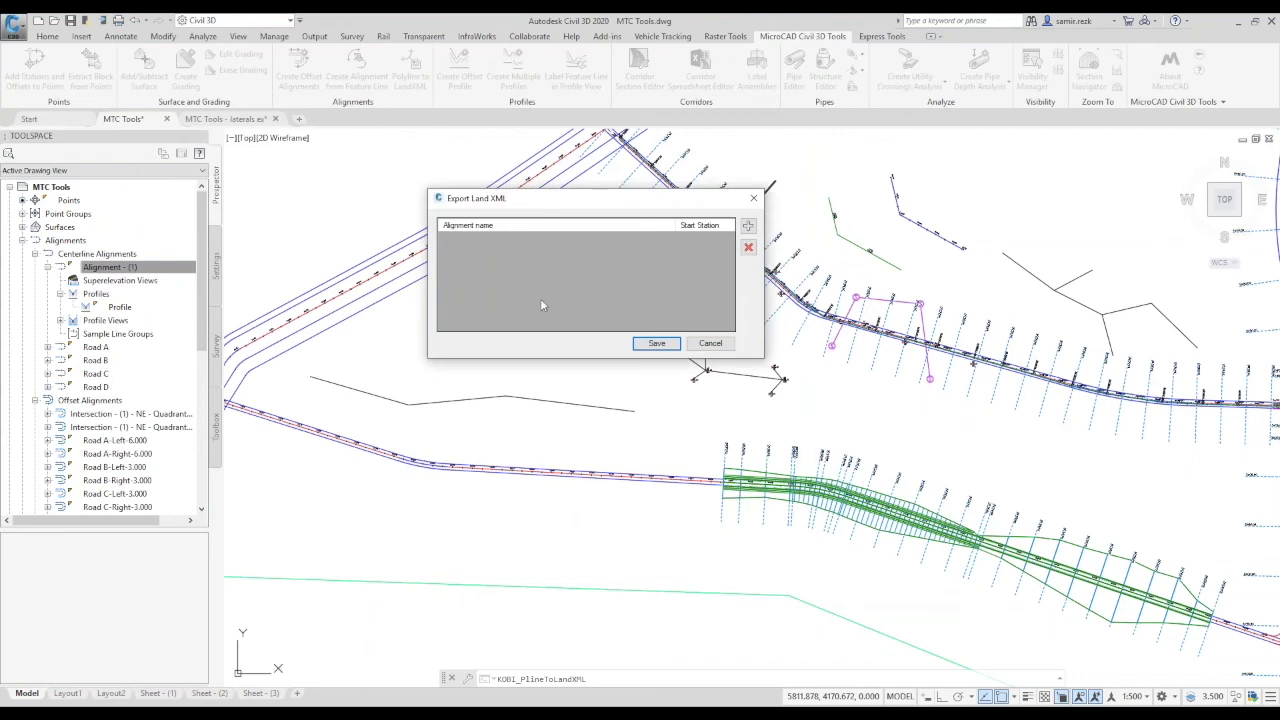
Add the long three-segment line north of the lower road to the LandXML export with a blank name and start station 0, and save.
{"action": "left_click", "coordinate": [747, 228]}
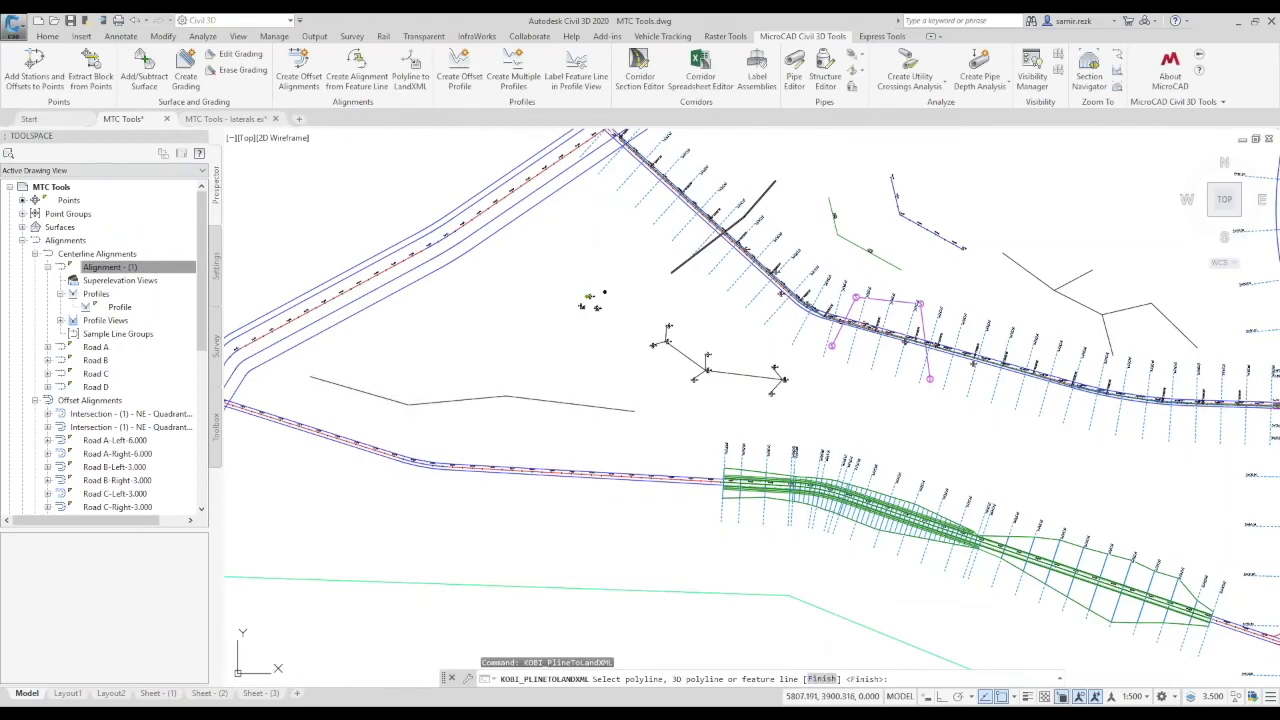
{"action": "left_click", "coordinate": [412, 410]}
{"action": "left_click", "coordinate": [411, 404]}
{"action": "left_click", "coordinate": [411, 405]}
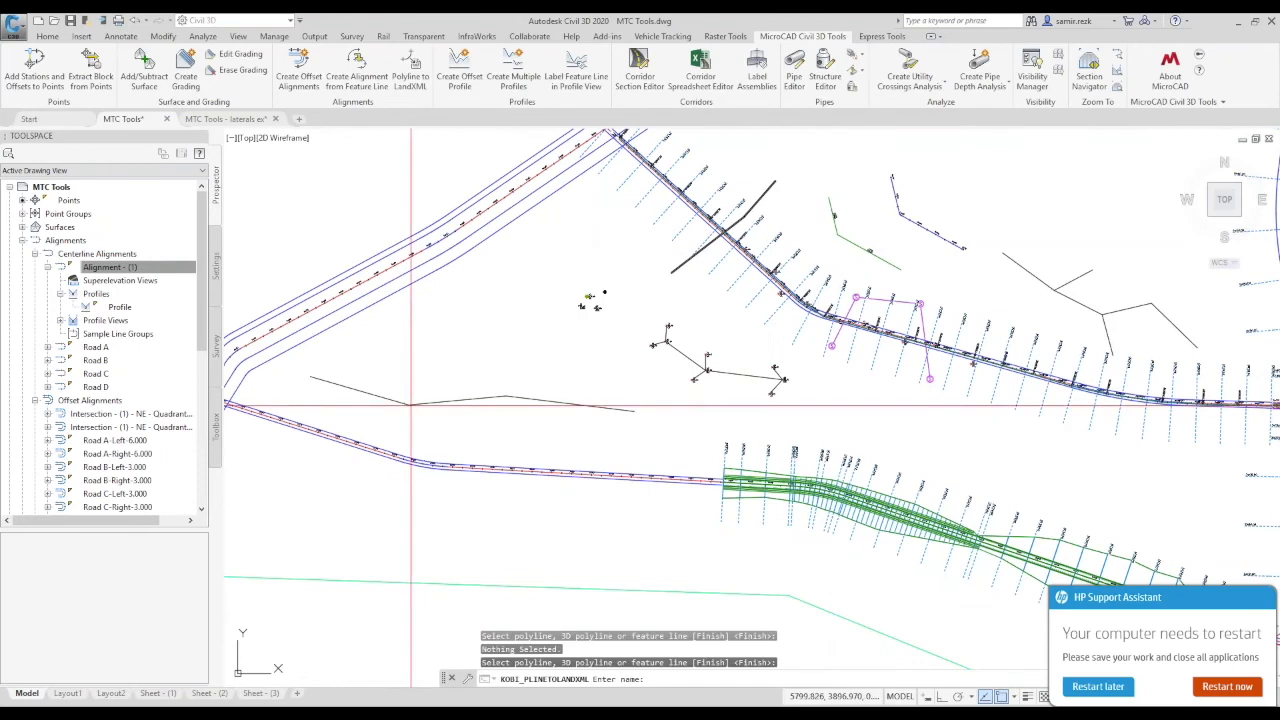
{"action": "key", "text": "Return"}
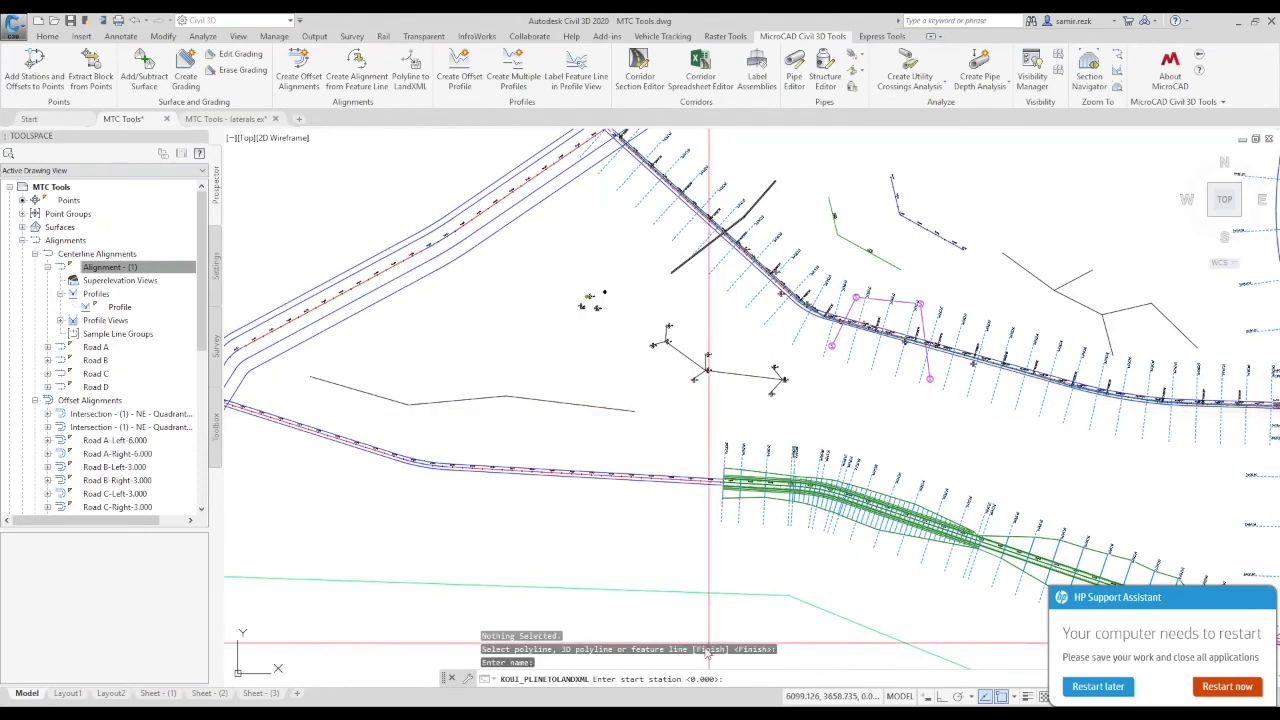
{"action": "key", "text": "Return"}
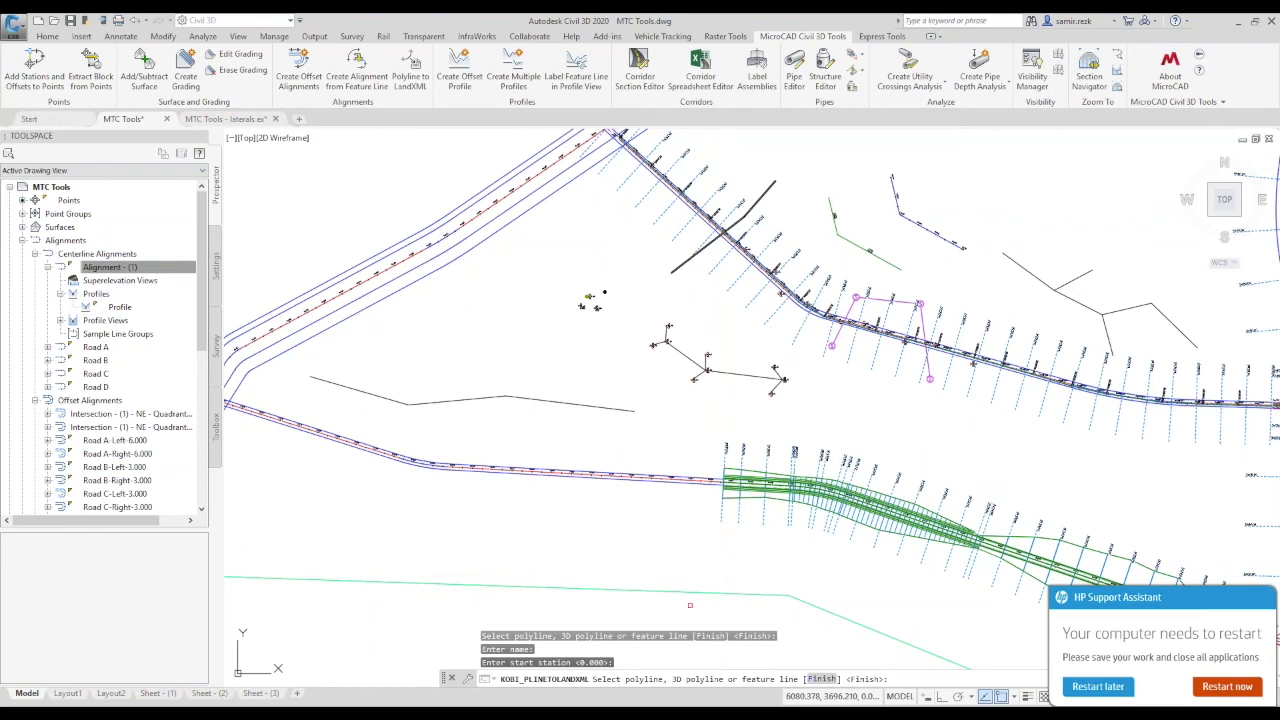
{"action": "key", "text": "Return"}
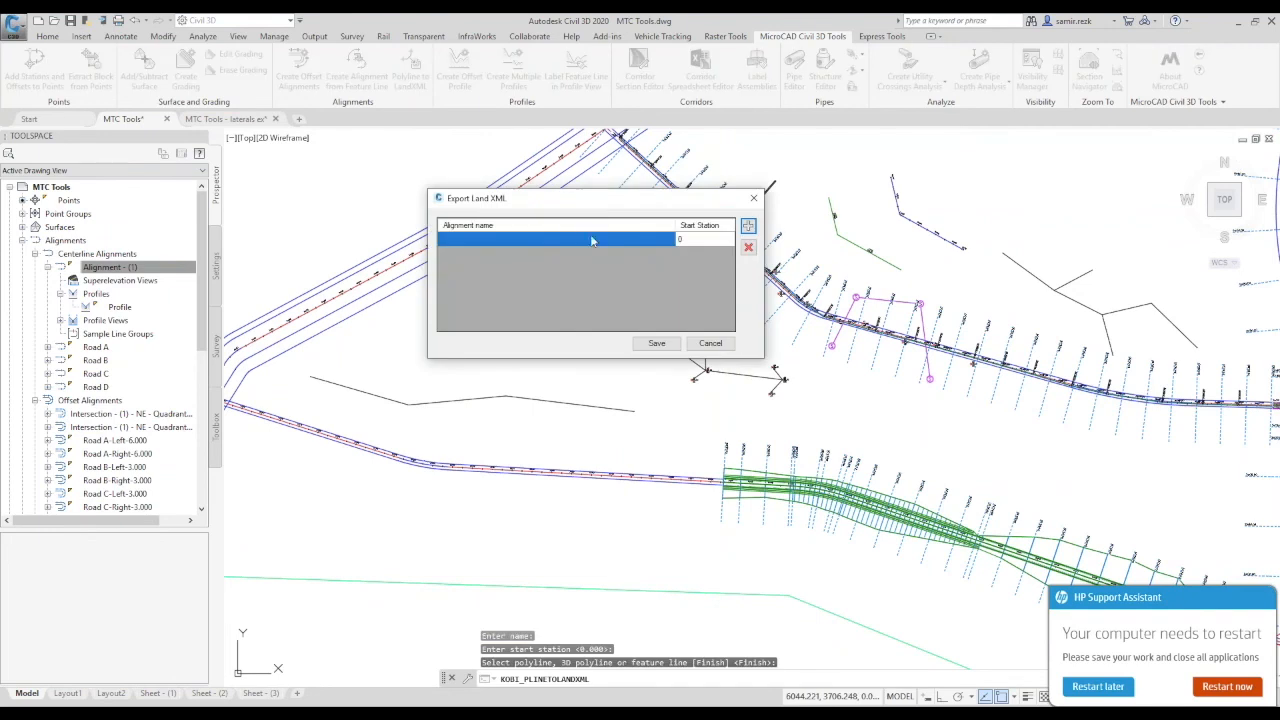
{"action": "left_click", "coordinate": [656, 343]}
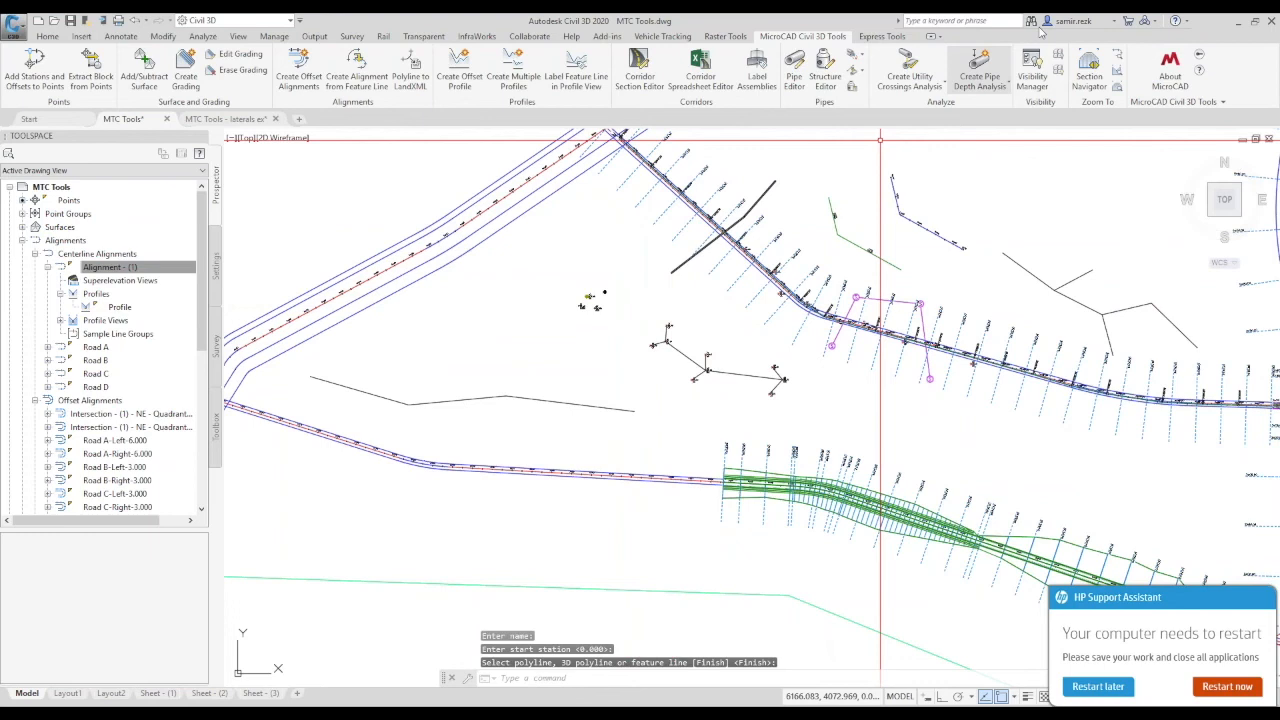
Minimise the drawing window, end the slide show and minimise the presentation, and postpone the computer restart.
{"action": "left_click", "coordinate": [1239, 21]}
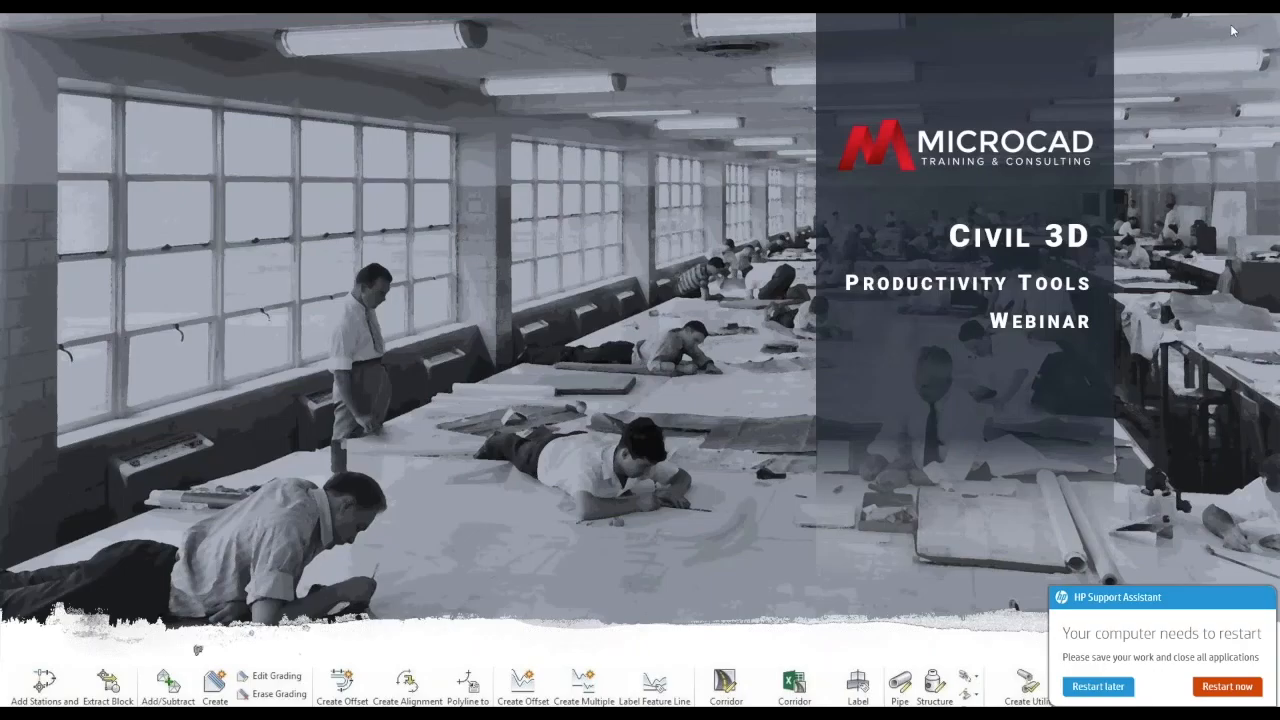
{"action": "key", "text": "Escape"}
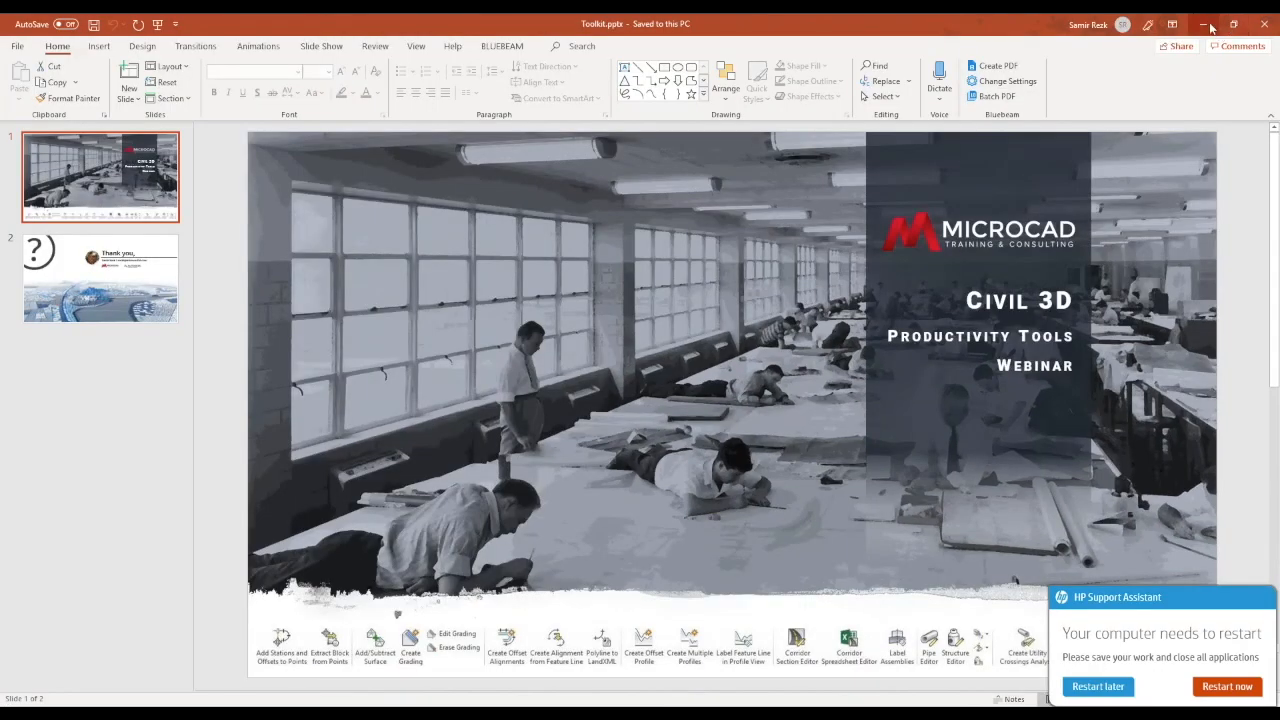
{"action": "left_click", "coordinate": [1202, 25]}
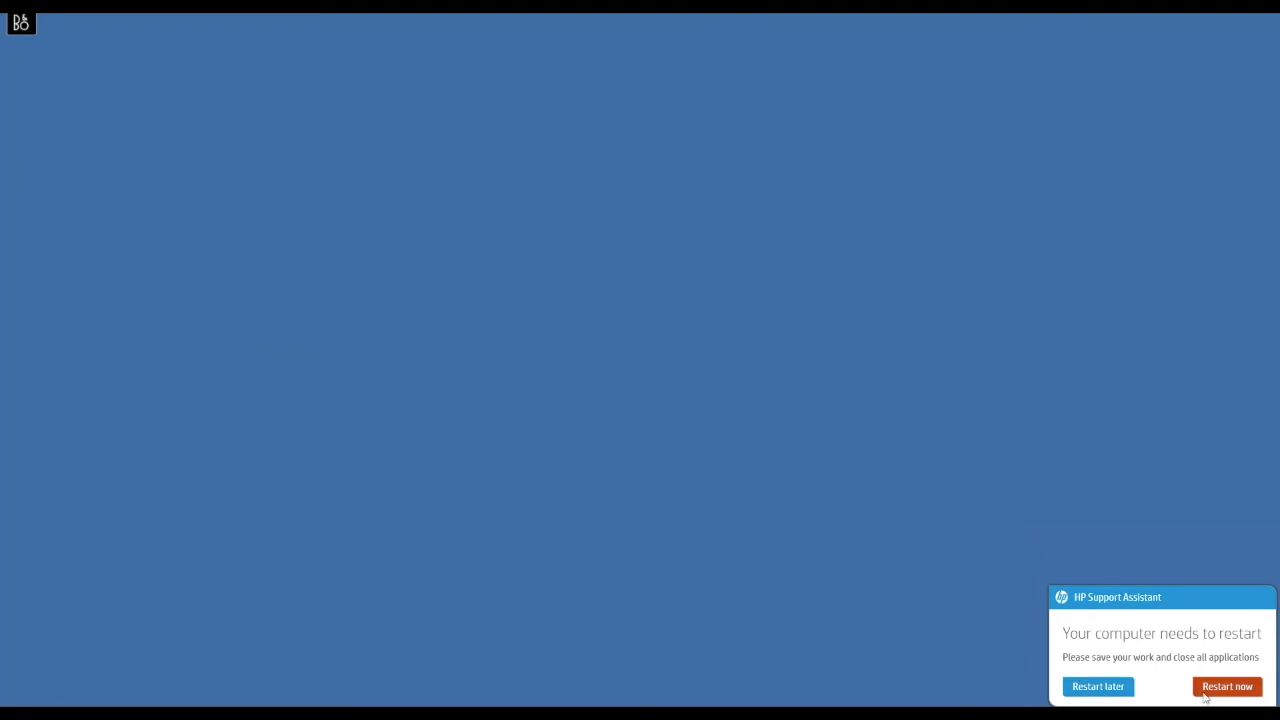
{"action": "left_click", "coordinate": [1106, 688]}
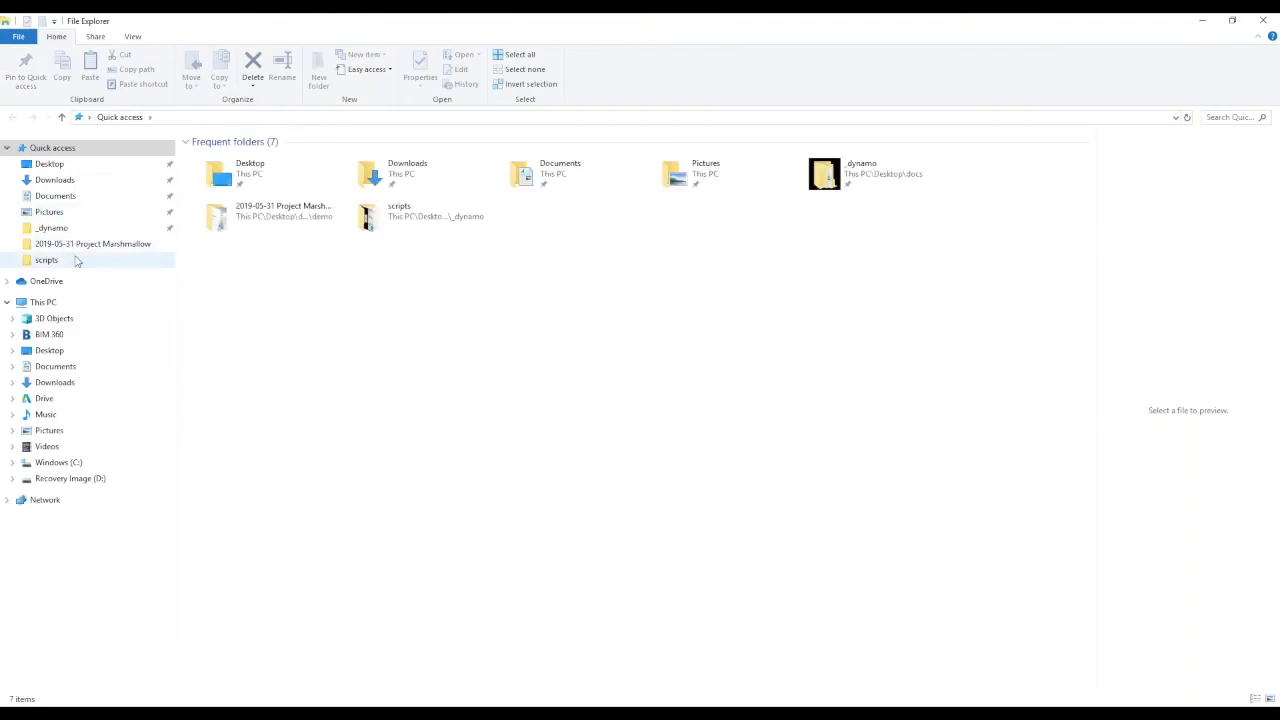
Open abc.xml from the Desktop to review the exported alignment and profile data, and close the file viewer.
{"action": "left_click", "coordinate": [50, 164]}
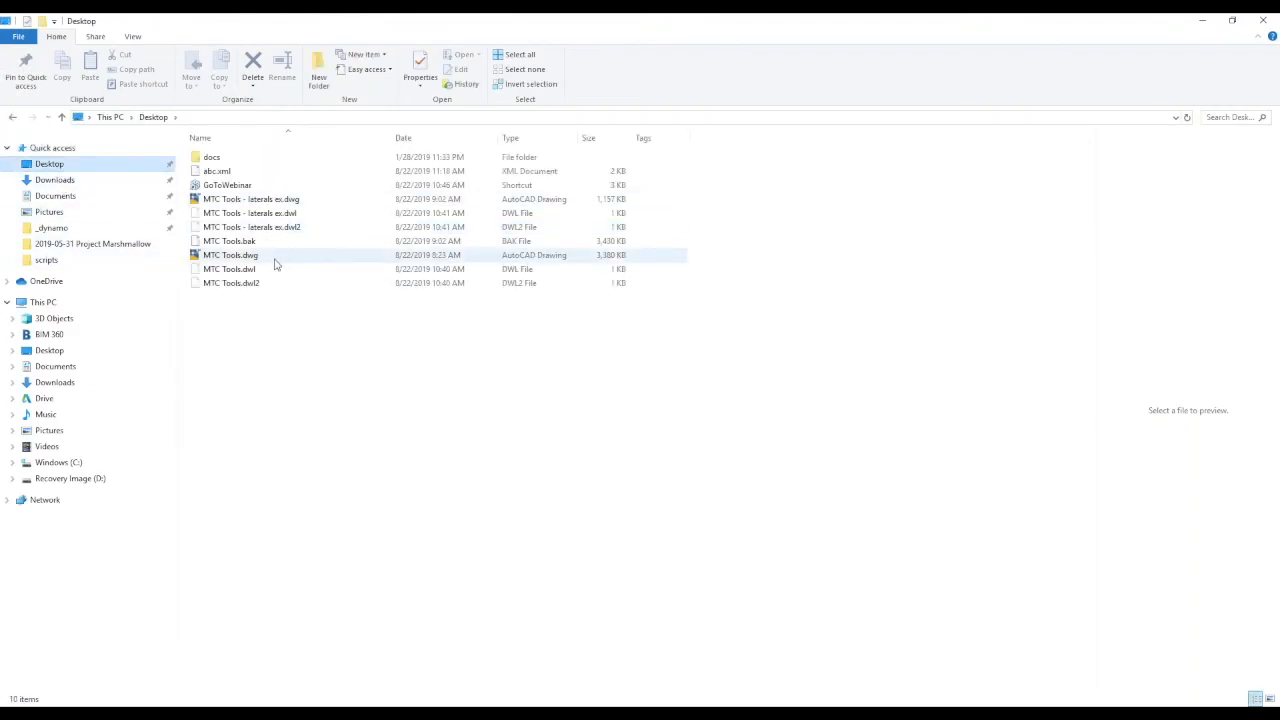
{"action": "left_click", "coordinate": [232, 173]}
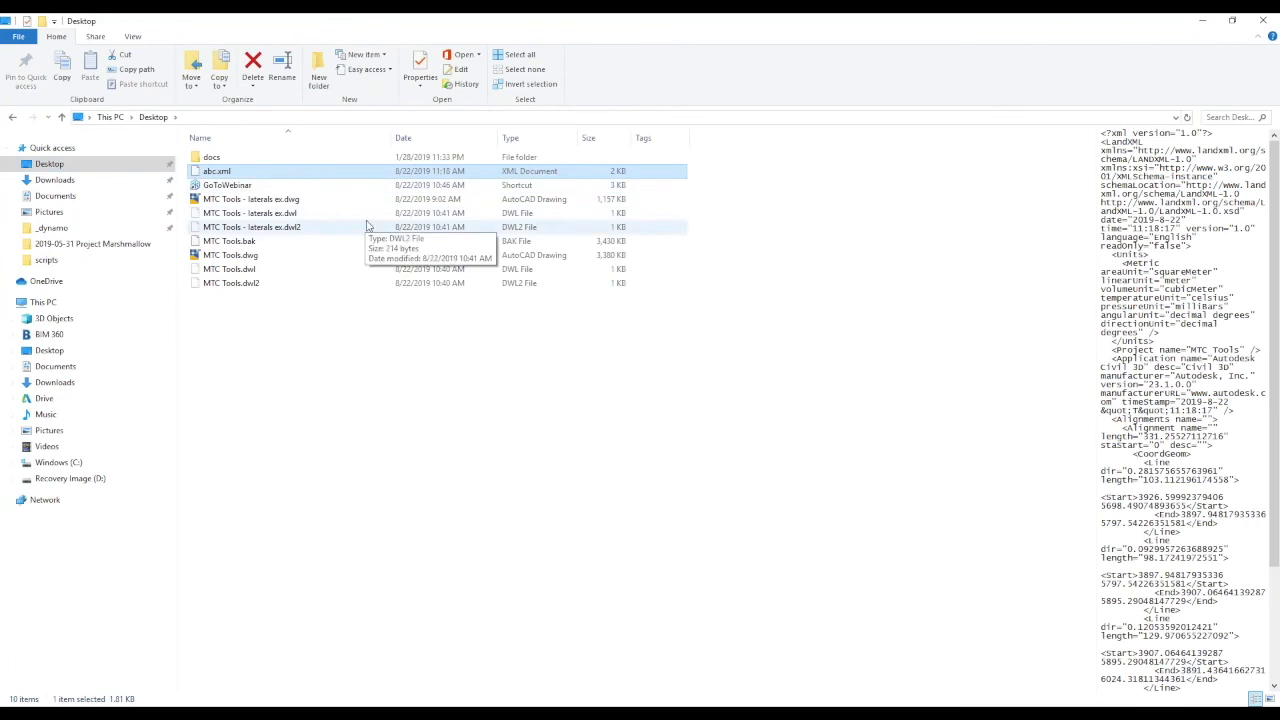
{"action": "key", "text": "Return"}
{"action": "left_click", "coordinate": [1203, 20]}
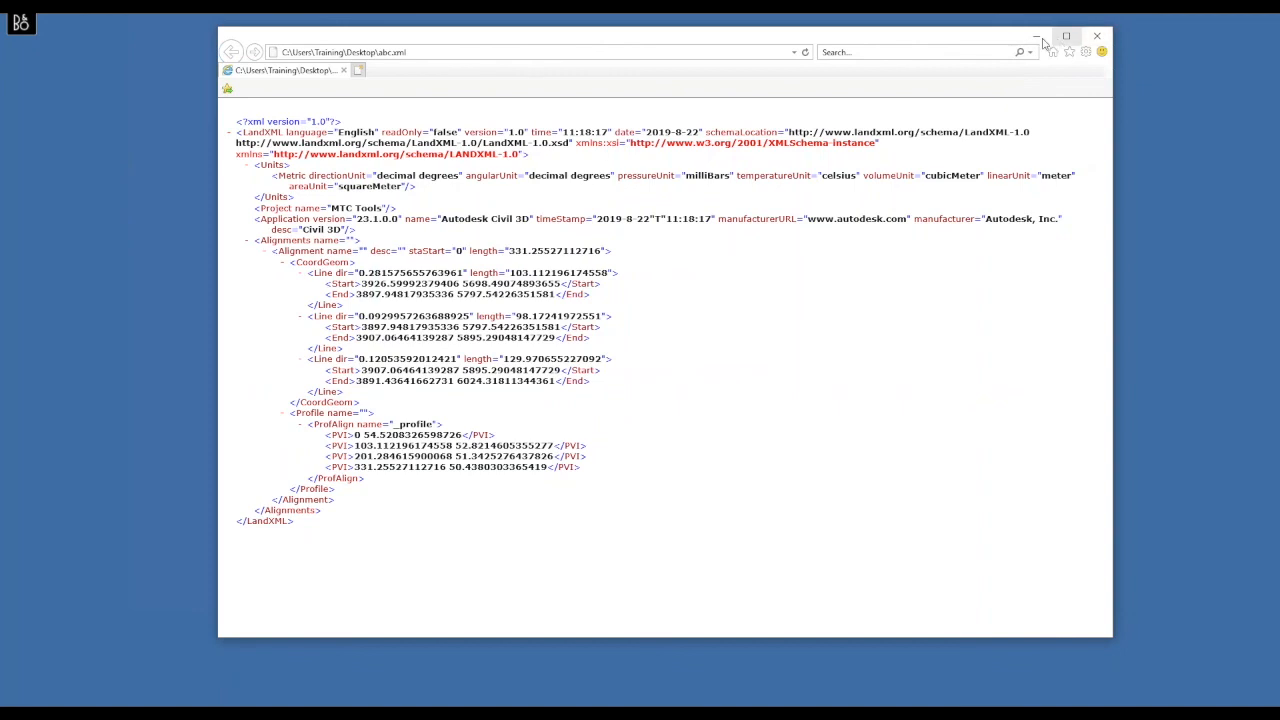
{"action": "left_click", "coordinate": [1097, 38]}
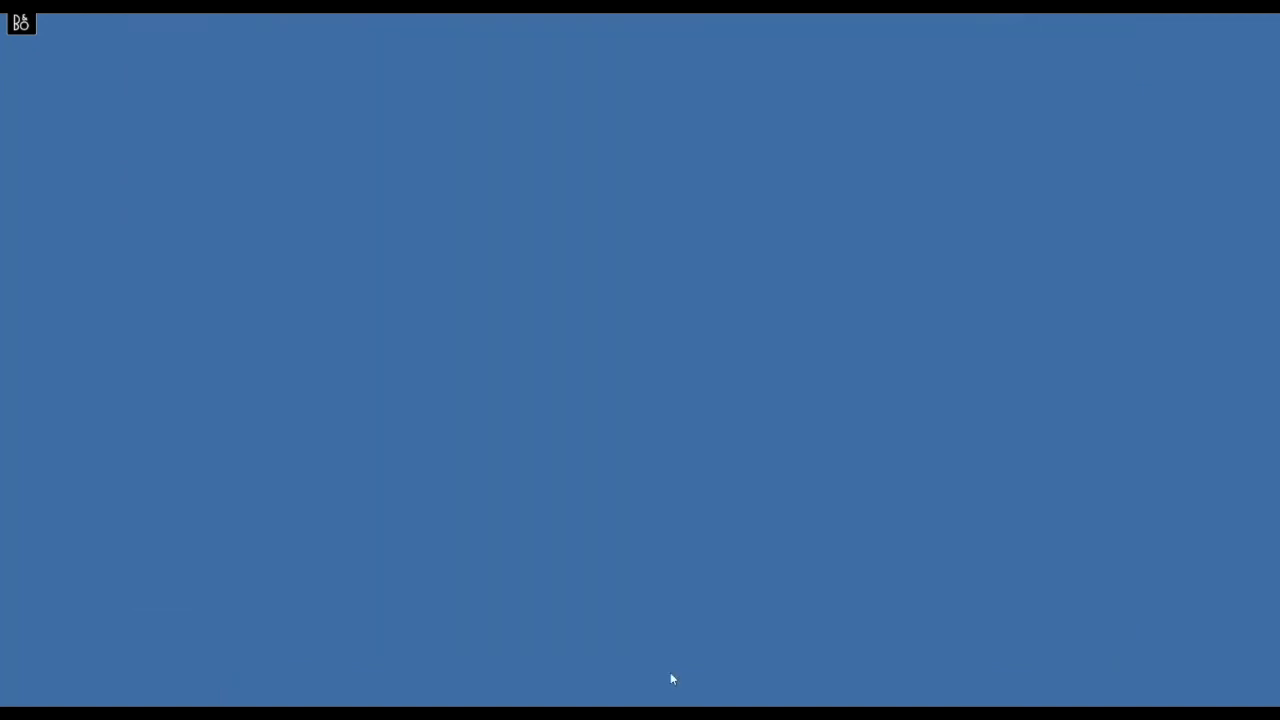
Switch back to Civil 3D and show the MTC Tools drawing in a maximised window.
{"action": "mouse_move", "coordinate": [436, 668]}
{"action": "left_click", "coordinate": [330, 676]}
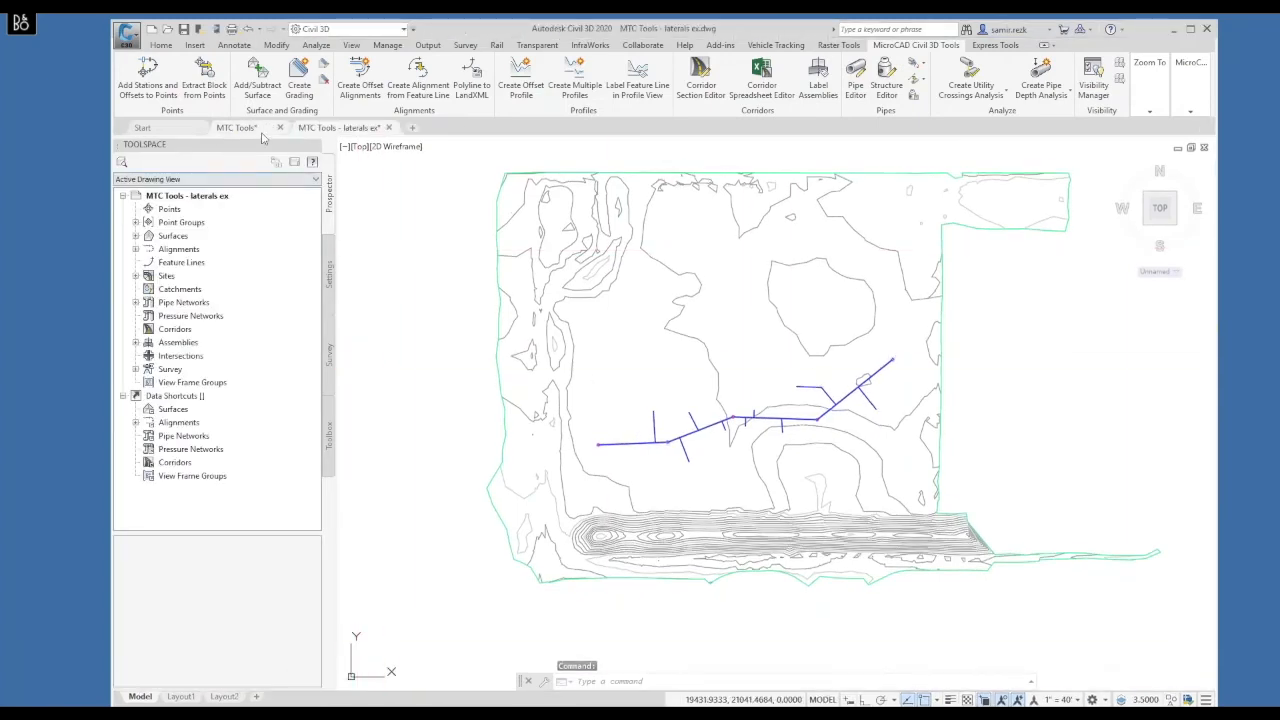
{"action": "left_click", "coordinate": [264, 131]}
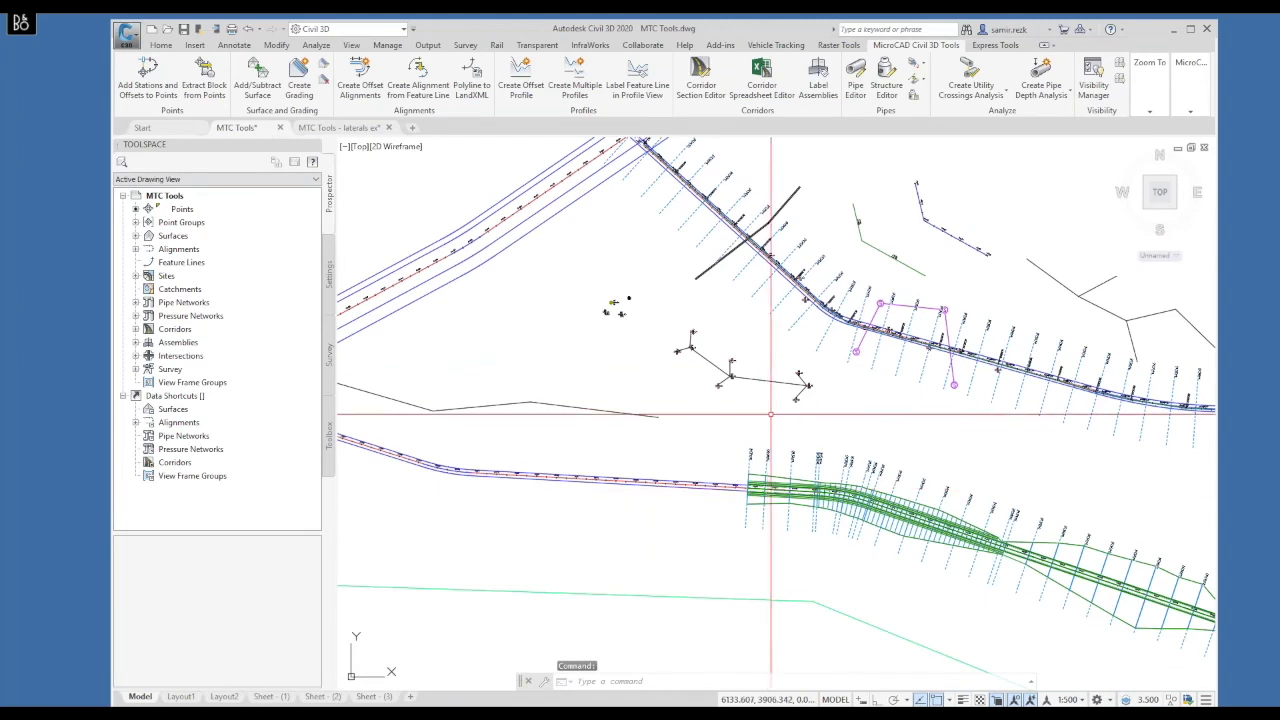
{"action": "middle_click_drag", "start_coordinate": [826, 465], "coordinate": [656, 390]}
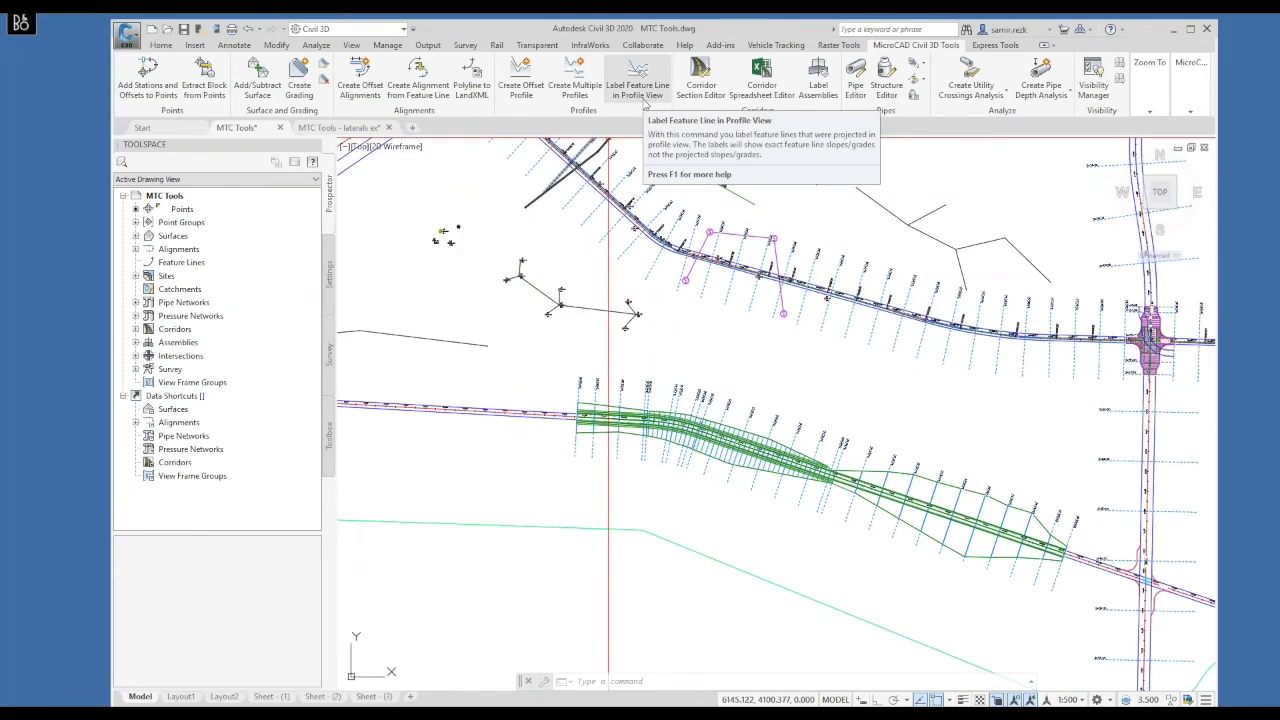
{"action": "left_click", "coordinate": [1190, 28]}
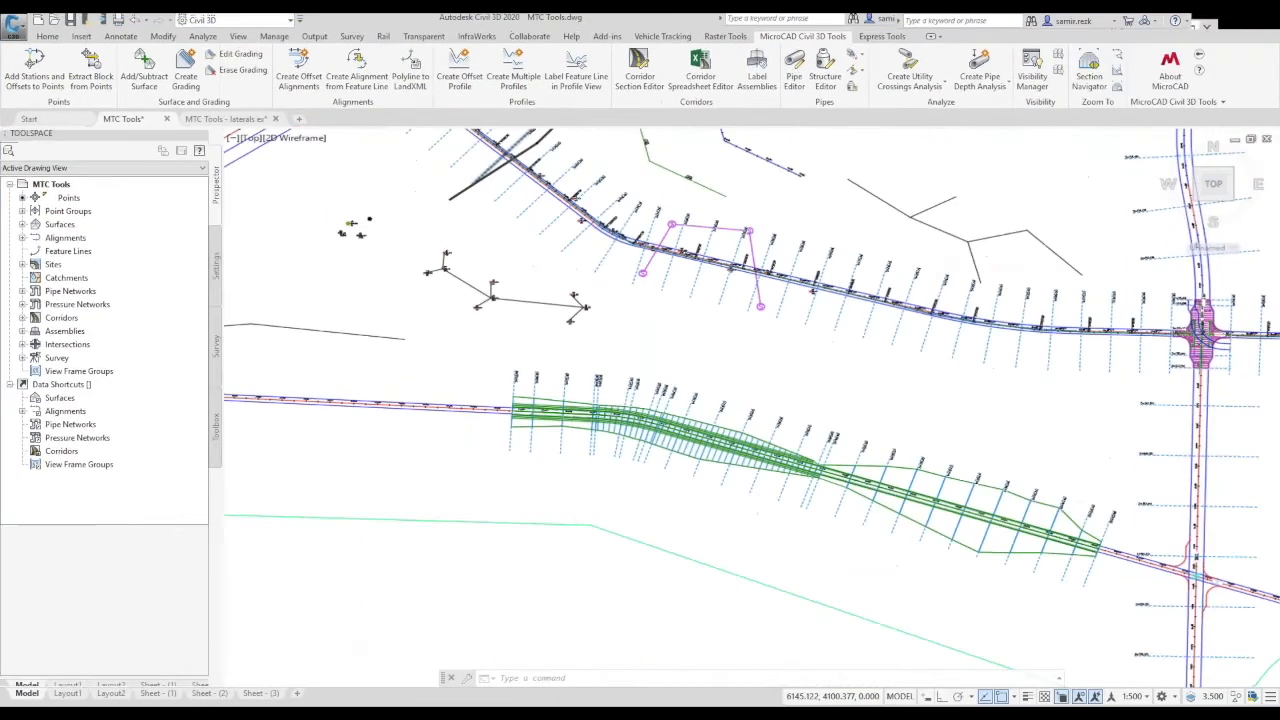
{"action": "middle_click_drag", "start_coordinate": [700, 237], "coordinate": [668, 343]}
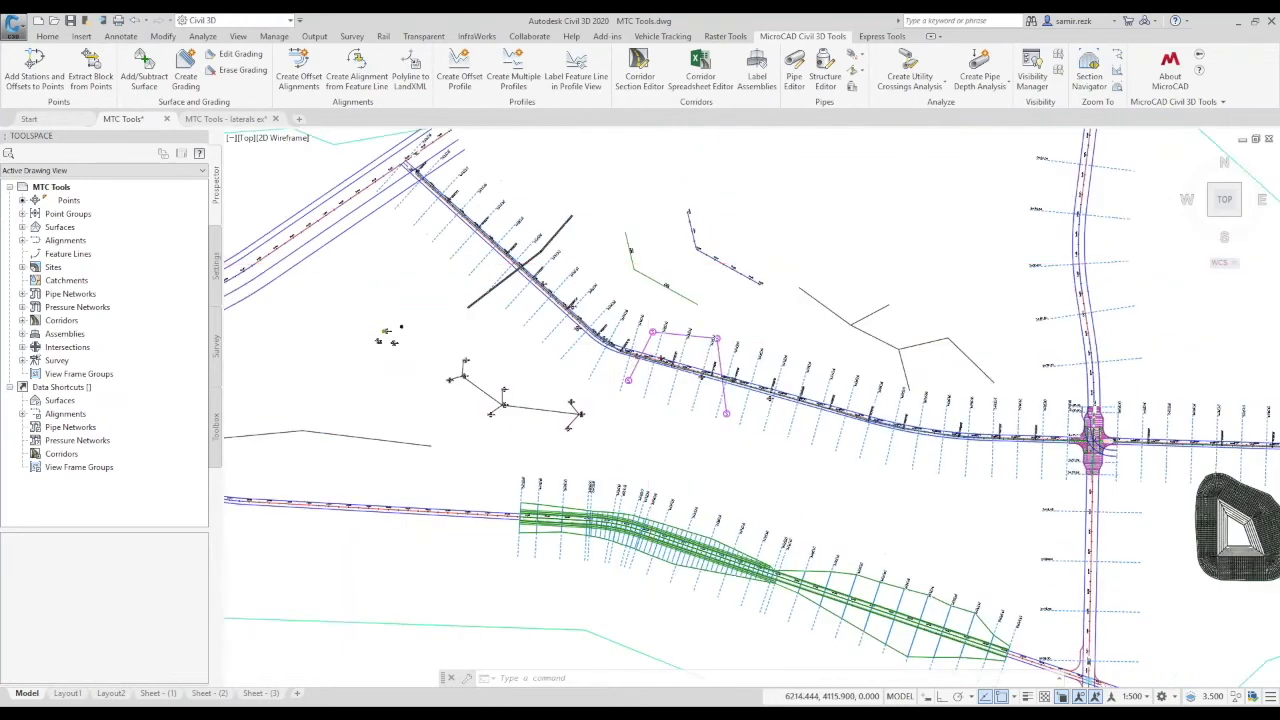
Add a depth label in the Road B profile view between the first two vertices of the projected green feature line.
{"action": "scroll", "coordinate": [628, 240], "scroll_direction": "up", "scroll_amount": 2}
{"action": "scroll", "coordinate": [721, 420], "scroll_direction": "down", "scroll_amount": 4}
{"action": "middle_click_drag", "start_coordinate": [729, 466], "coordinate": [721, 353]}
{"action": "scroll", "coordinate": [651, 650], "scroll_direction": "up", "scroll_amount": 1}
{"action": "scroll", "coordinate": [651, 511], "scroll_direction": "up", "scroll_amount": 3}
{"action": "scroll", "coordinate": [771, 466], "scroll_direction": "up", "scroll_amount": 2}
{"action": "scroll", "coordinate": [543, 343], "scroll_direction": "down", "scroll_amount": 2}
{"action": "scroll", "coordinate": [471, 343], "scroll_direction": "up", "scroll_amount": 2}
{"action": "left_click", "coordinate": [471, 343]}
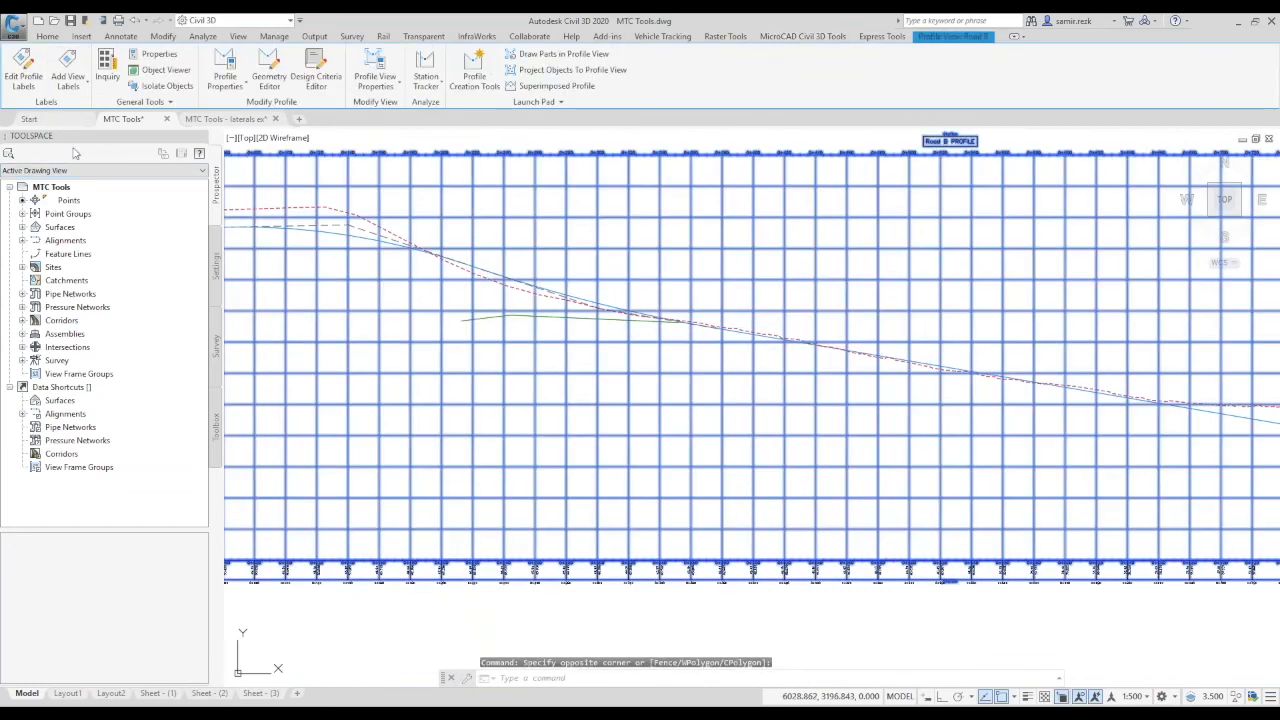
{"action": "left_click", "coordinate": [68, 85]}
{"action": "left_click", "coordinate": [81, 136]}
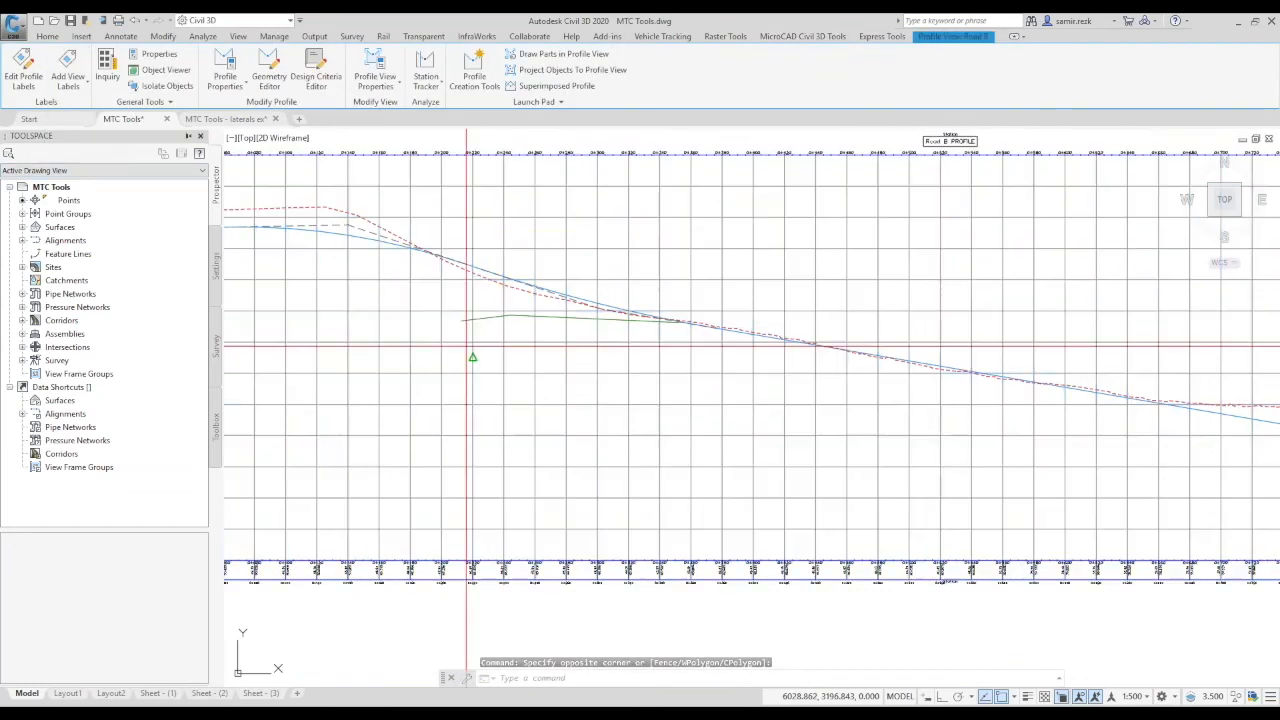
{"action": "left_click", "coordinate": [508, 368]}
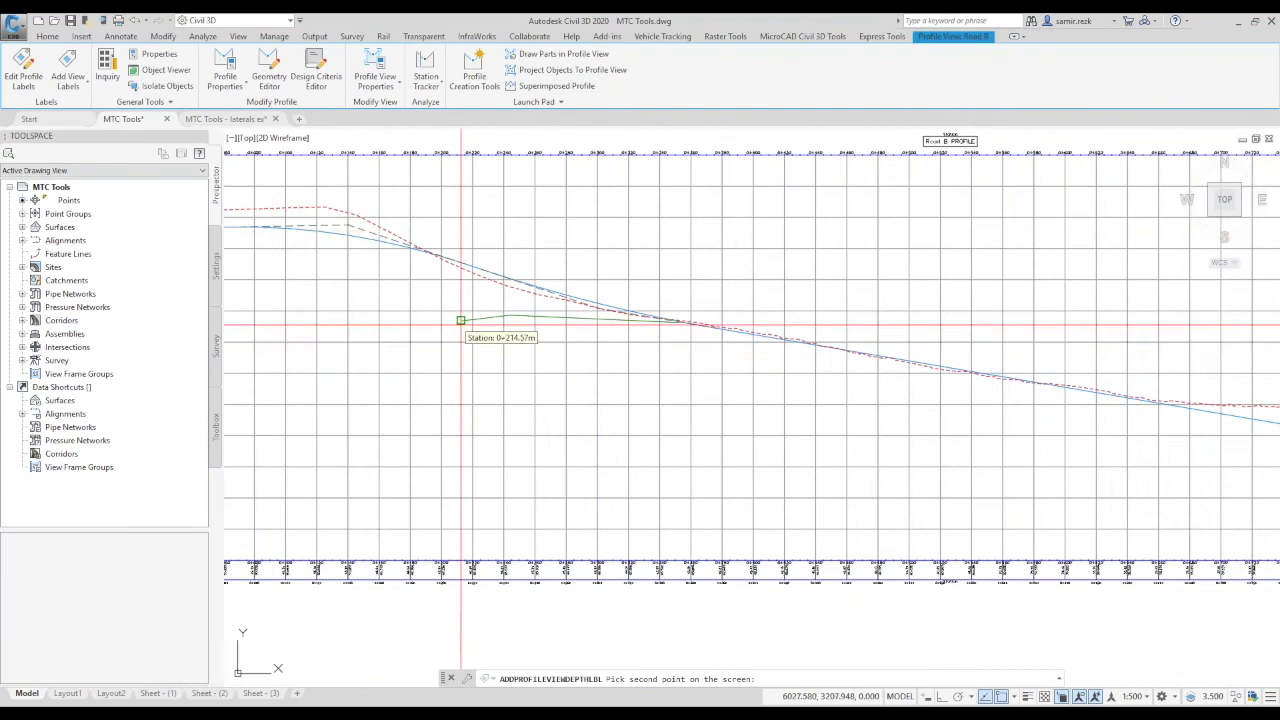
{"action": "scroll", "coordinate": [462, 319], "scroll_direction": "up", "scroll_amount": 2}
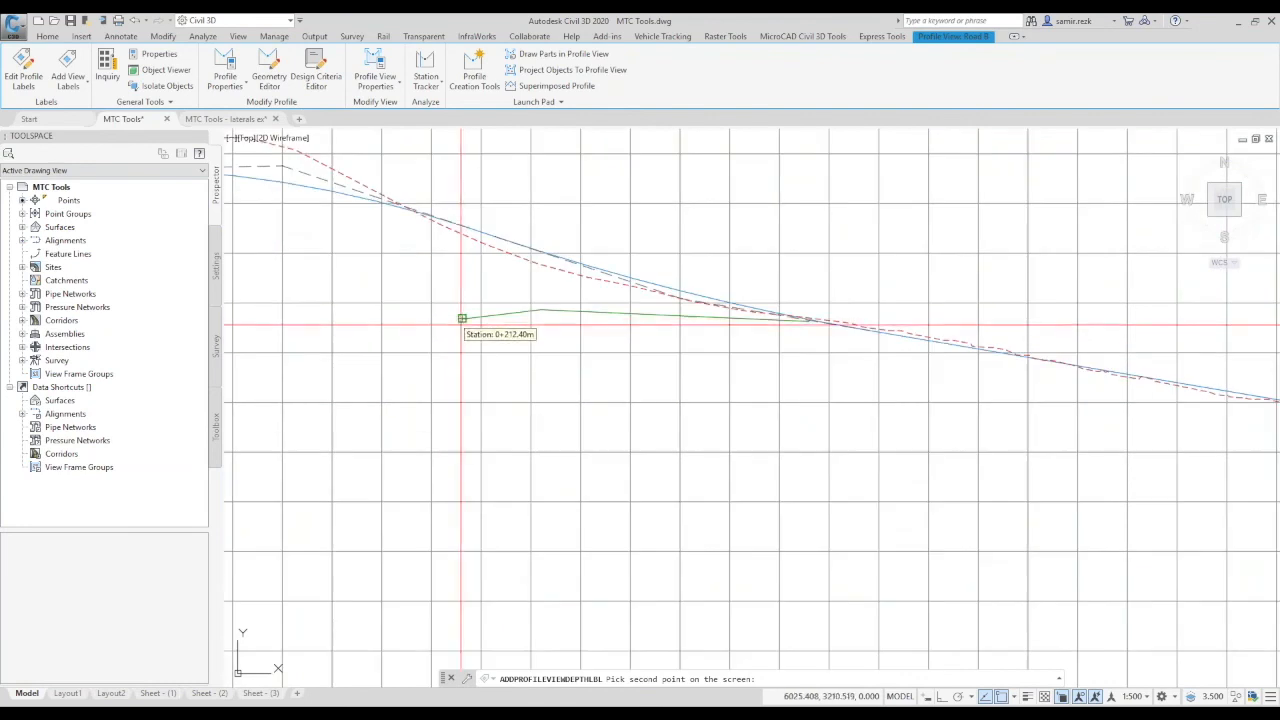
{"action": "left_click", "coordinate": [541, 310]}
{"action": "scroll", "coordinate": [481, 312], "scroll_direction": "up", "scroll_amount": 2}
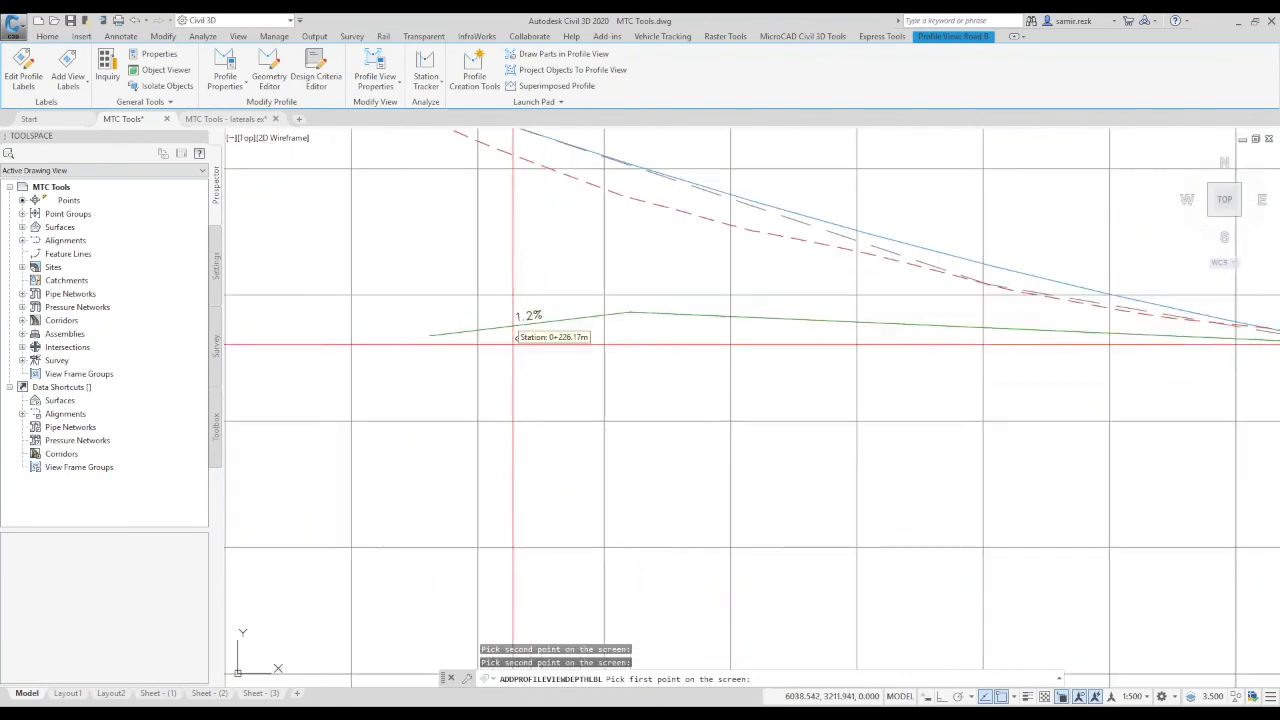
{"action": "key", "text": "Escape"}
Open the projected feature line in the Elevation Editor to compare its actual grades with the profile view label.
{"action": "scroll", "coordinate": [534, 350], "scroll_direction": "down", "scroll_amount": 4}
{"action": "scroll", "coordinate": [534, 350], "scroll_direction": "up", "scroll_amount": 2}
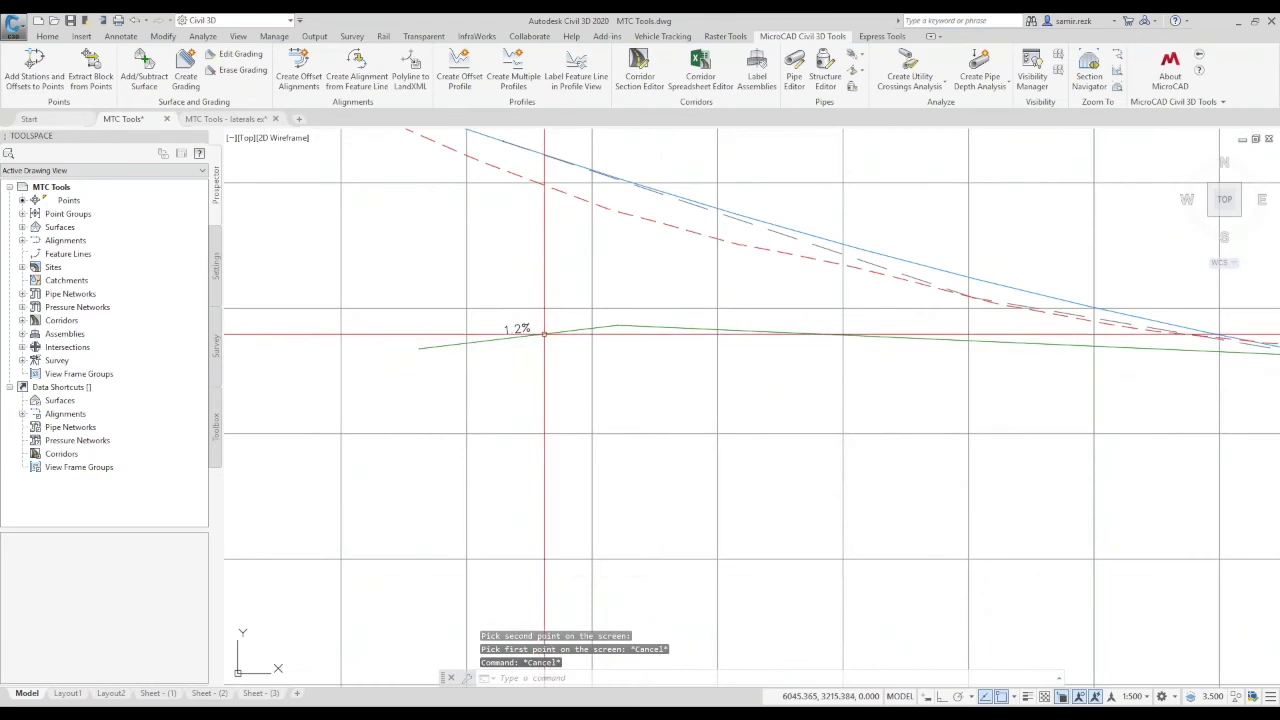
{"action": "left_click", "coordinate": [535, 336]}
{"action": "right_click", "coordinate": [538, 338]}
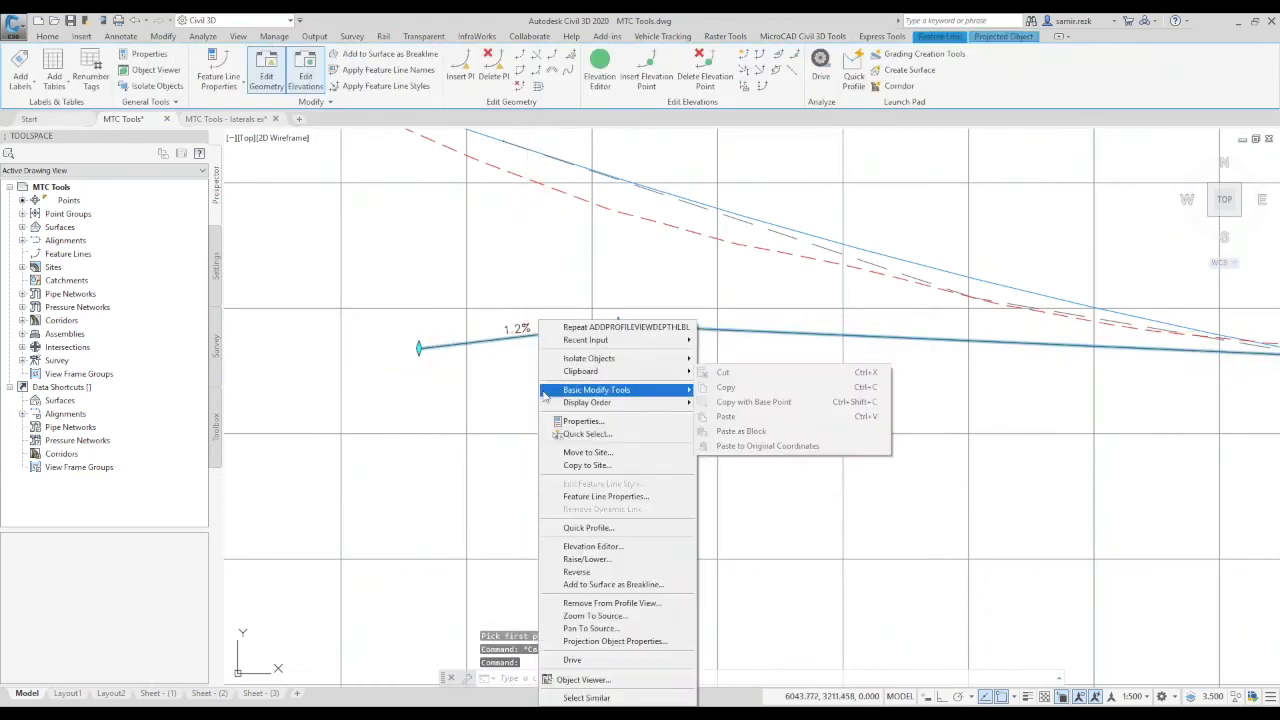
{"action": "left_click", "coordinate": [585, 547]}
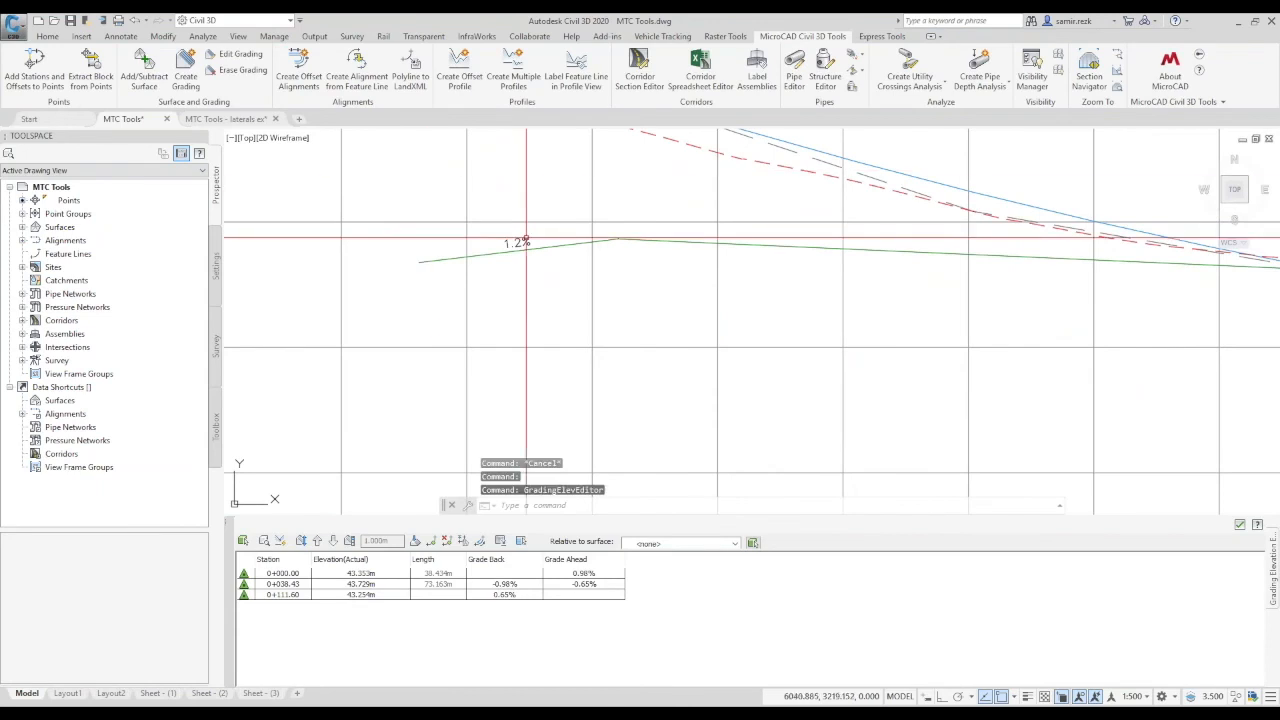
{"action": "key", "text": "Escape"}
{"action": "middle_click_drag", "start_coordinate": [544, 278], "coordinate": [582, 338]}
{"action": "scroll", "coordinate": [582, 338], "scroll_direction": "down", "scroll_amount": 3}
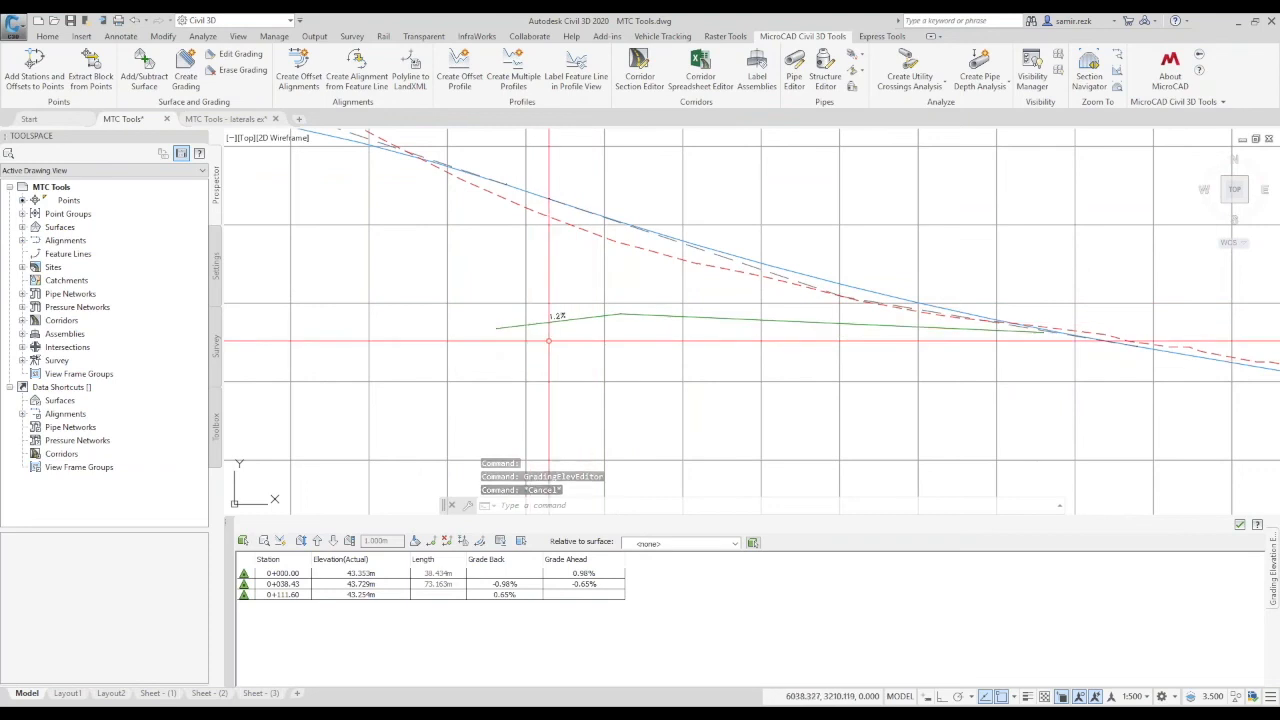
{"action": "scroll", "coordinate": [604, 351], "scroll_direction": "down", "scroll_amount": 4}
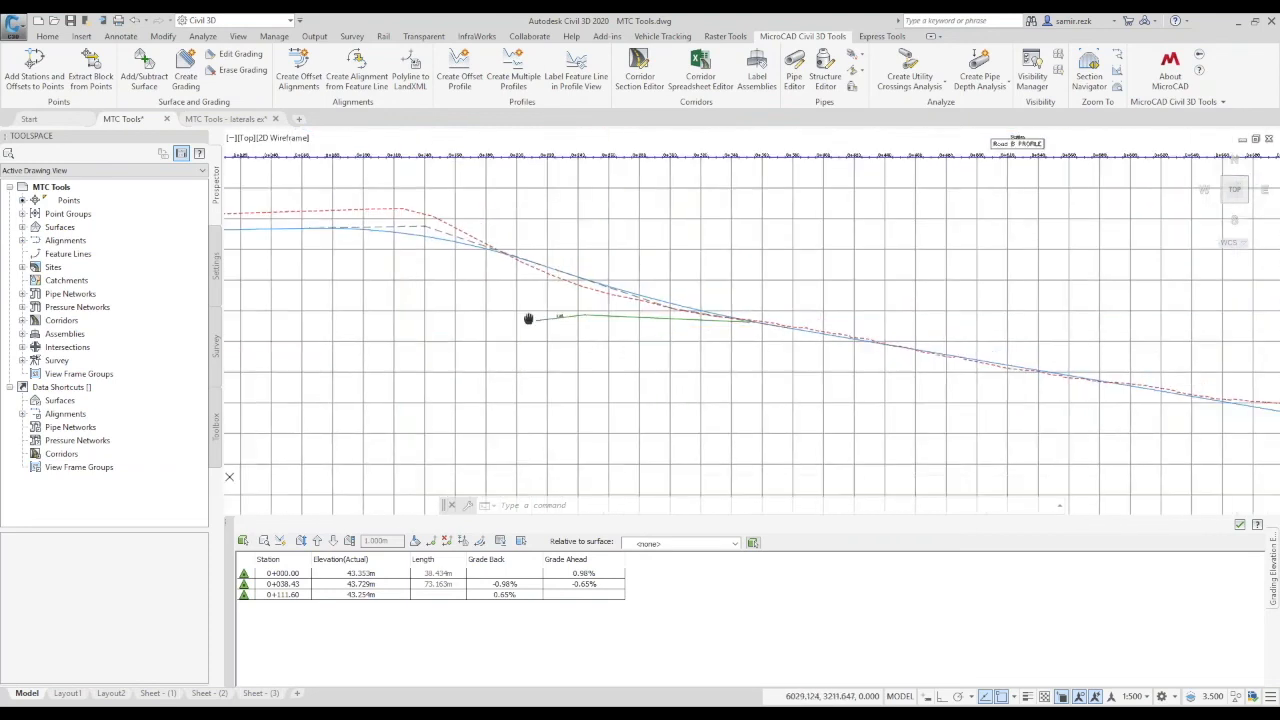
{"action": "key", "text": "Escape"}
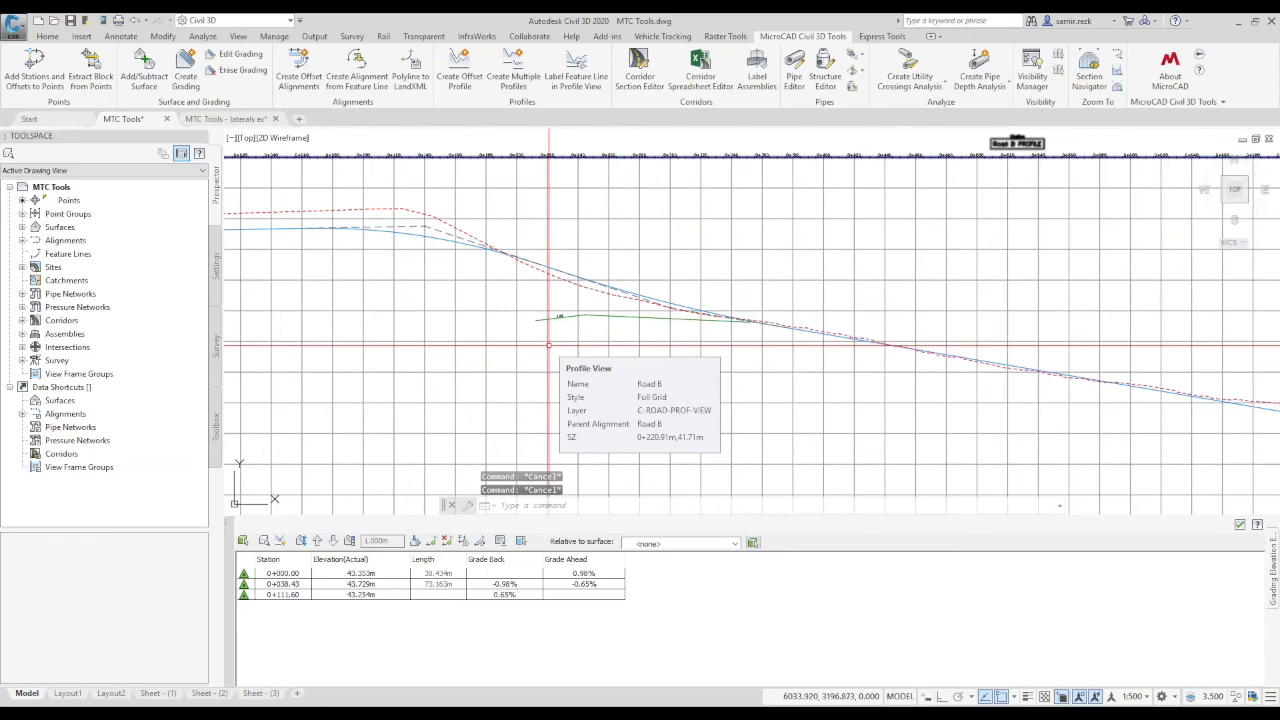
Try to label the projected feature line in the profile view with a Grade label, Annotative style, text height 1 and offset 0.2.
{"action": "left_click", "coordinate": [583, 85]}
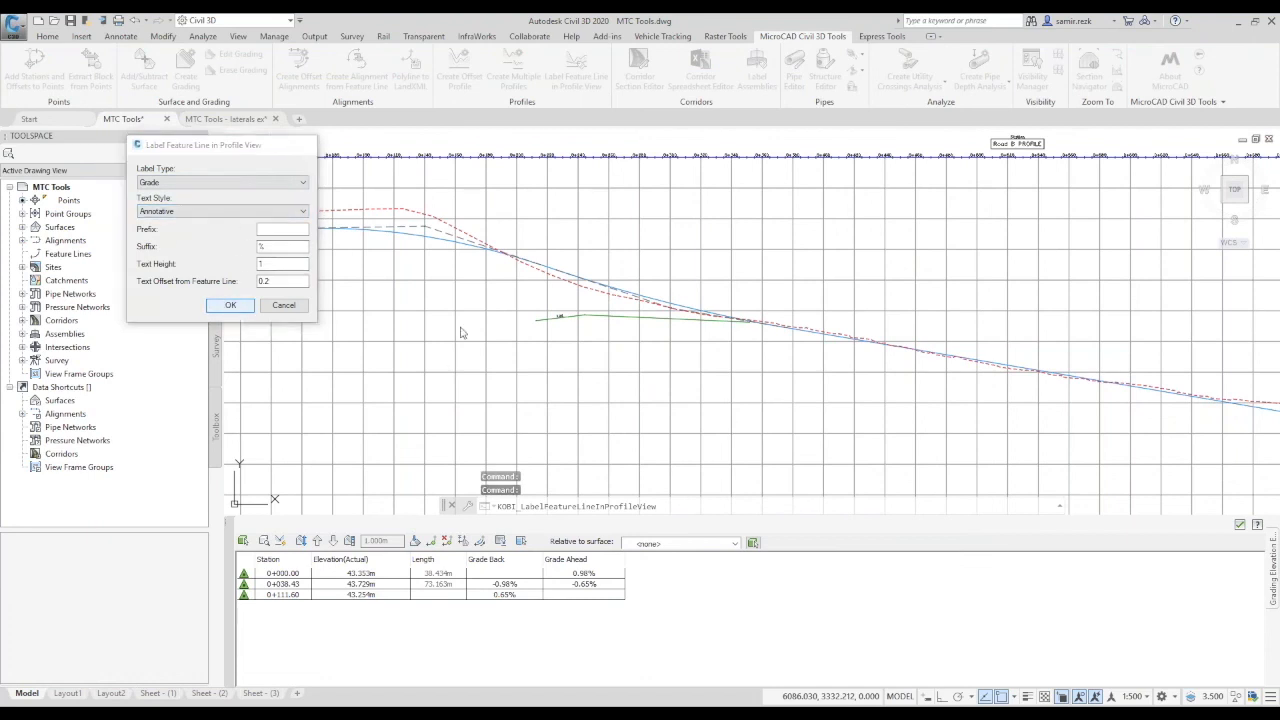
{"action": "key", "text": "Return"}
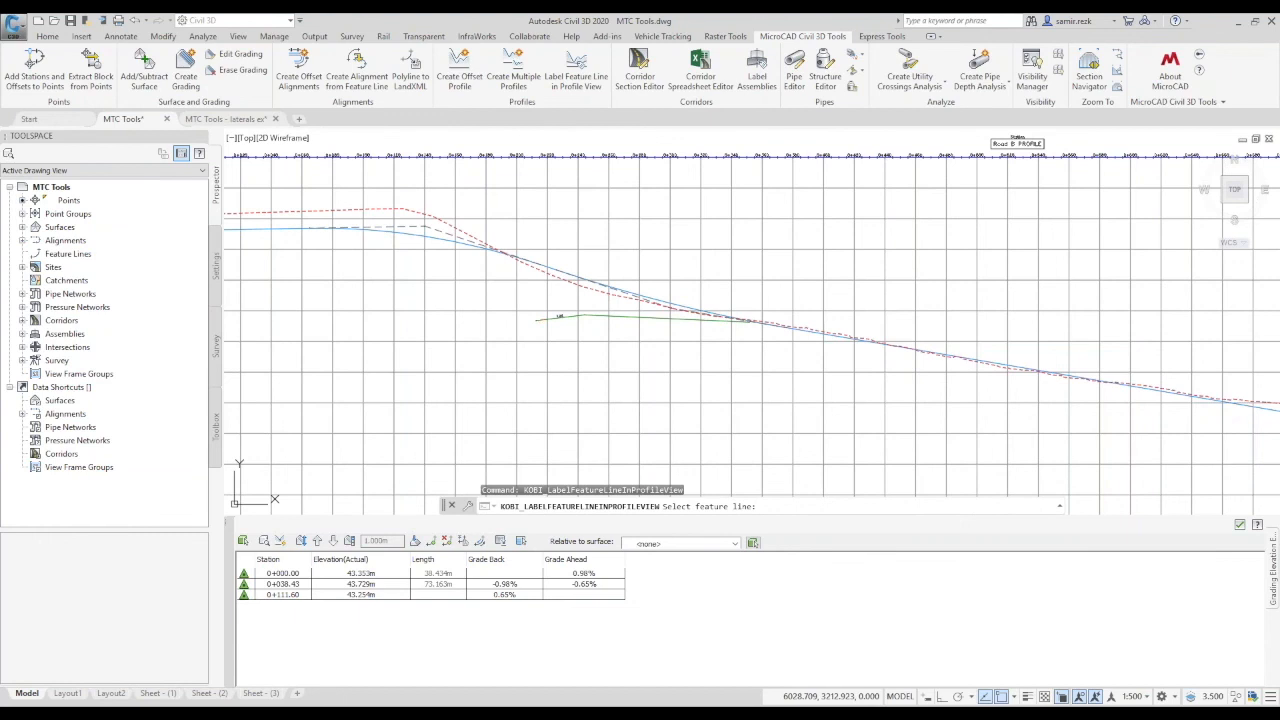
{"action": "left_click", "coordinate": [559, 316]}
{"action": "left_click", "coordinate": [737, 399]}
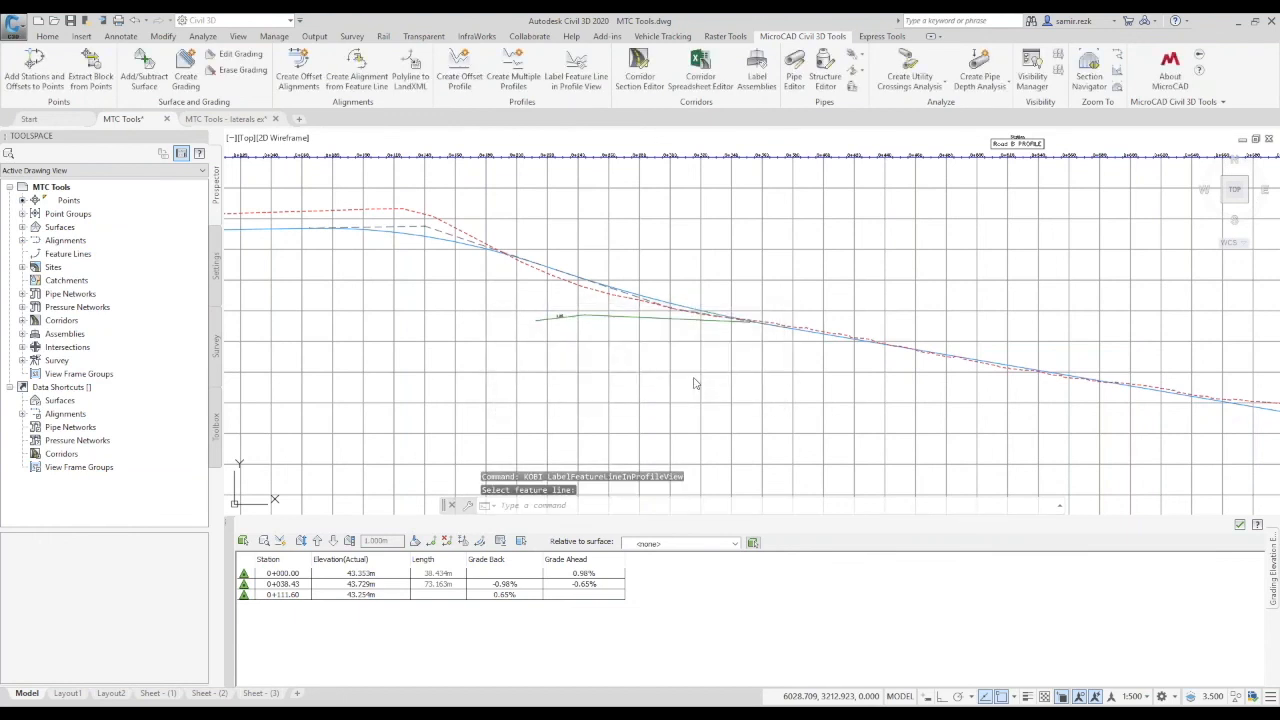
Try to label the projected green feature line beyond its second vertex with a Grade label, % suffix, text height 1 and offset 0.2.
{"action": "scroll", "coordinate": [575, 260], "scroll_direction": "up", "scroll_amount": 4}
{"action": "left_click", "coordinate": [575, 78]}
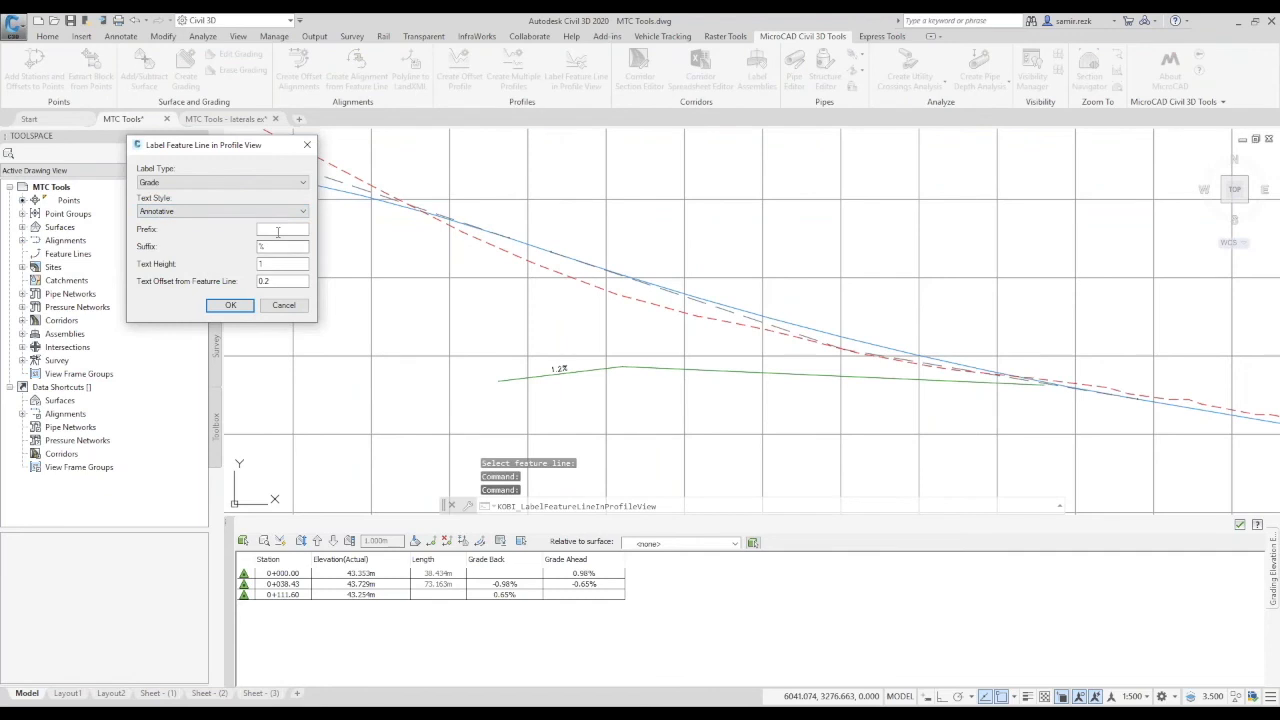
{"action": "left_click", "coordinate": [252, 183]}
{"action": "left_click", "coordinate": [239, 197]}
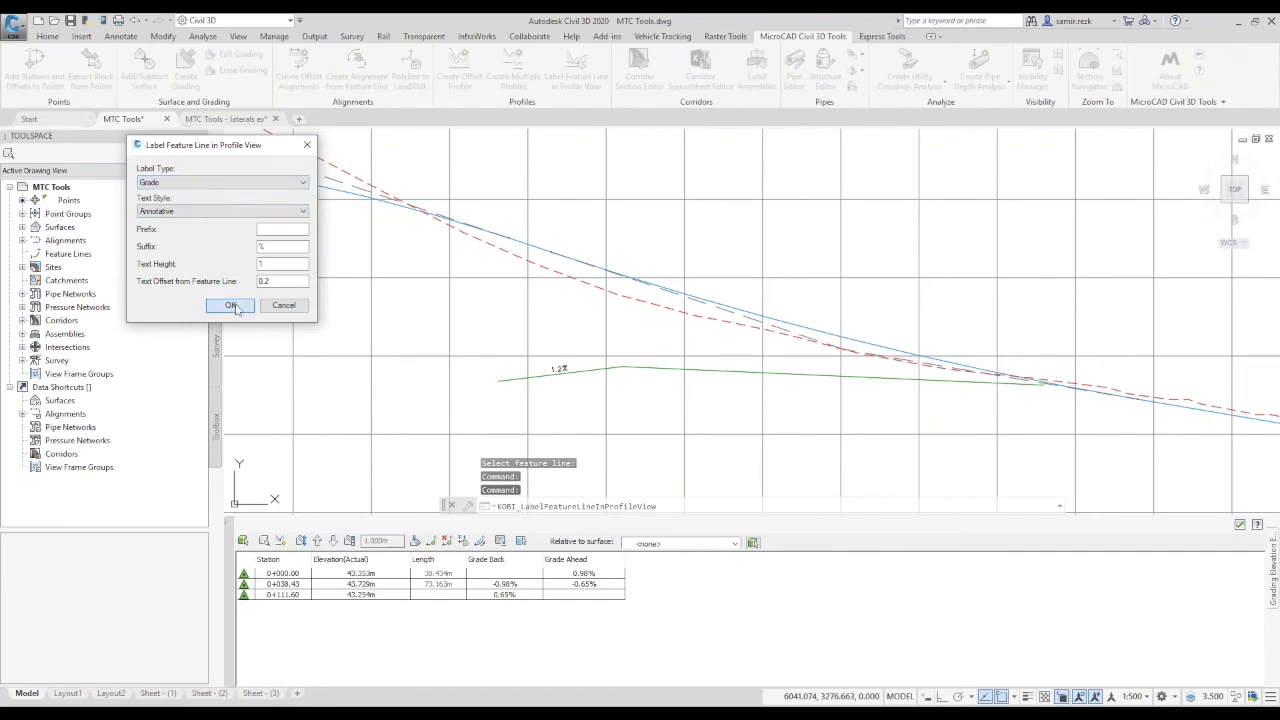
{"action": "left_click", "coordinate": [230, 306]}
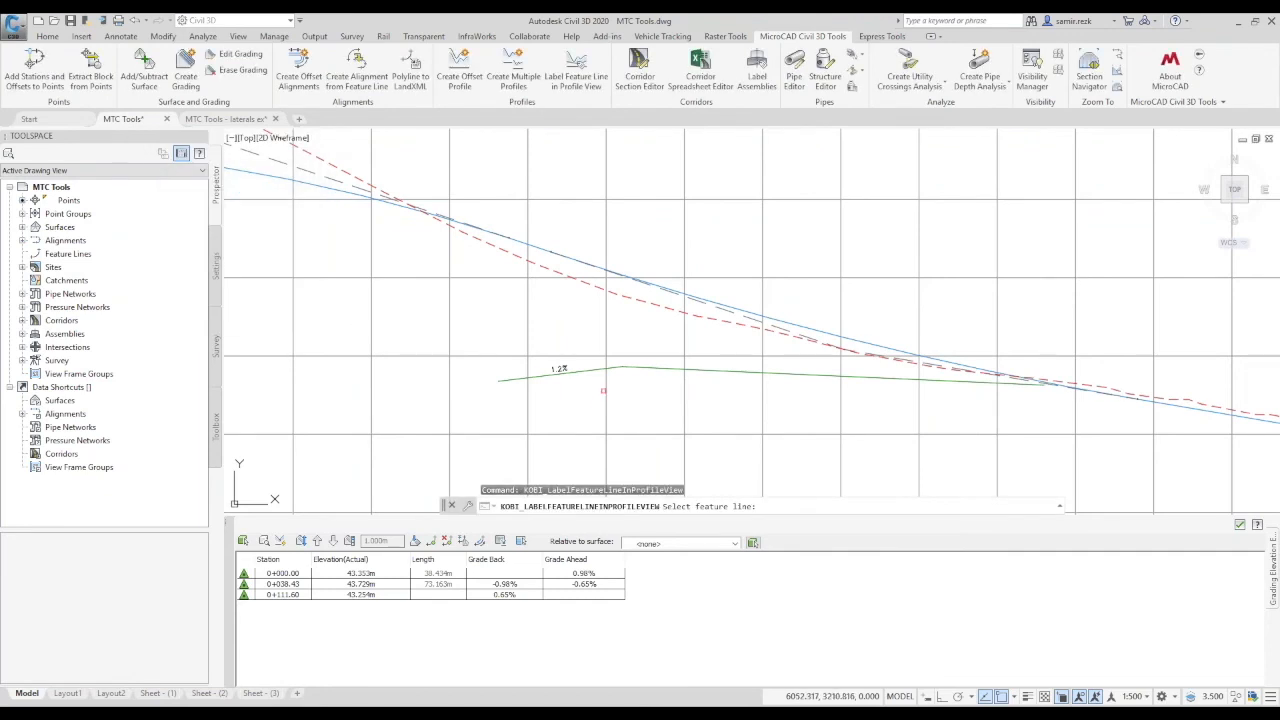
{"action": "left_click", "coordinate": [644, 370]}
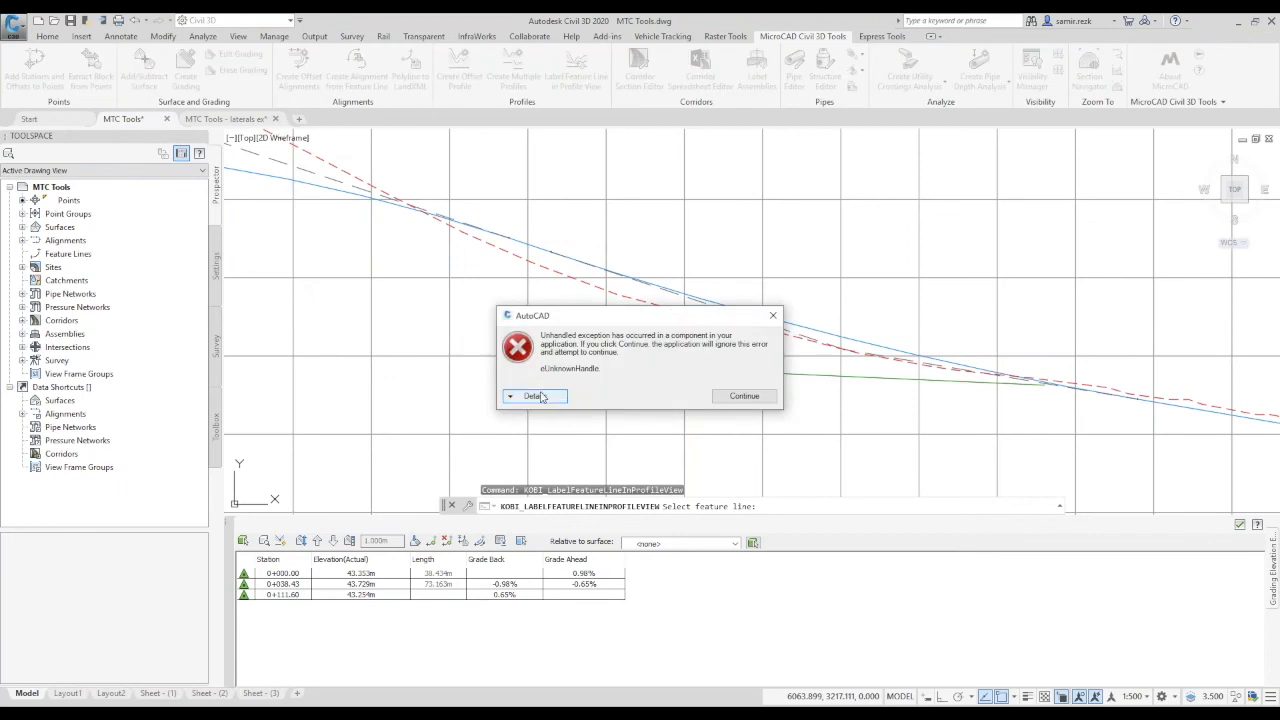
{"action": "left_click", "coordinate": [743, 396]}
{"action": "scroll", "coordinate": [541, 355], "scroll_direction": "down", "scroll_amount": 2}
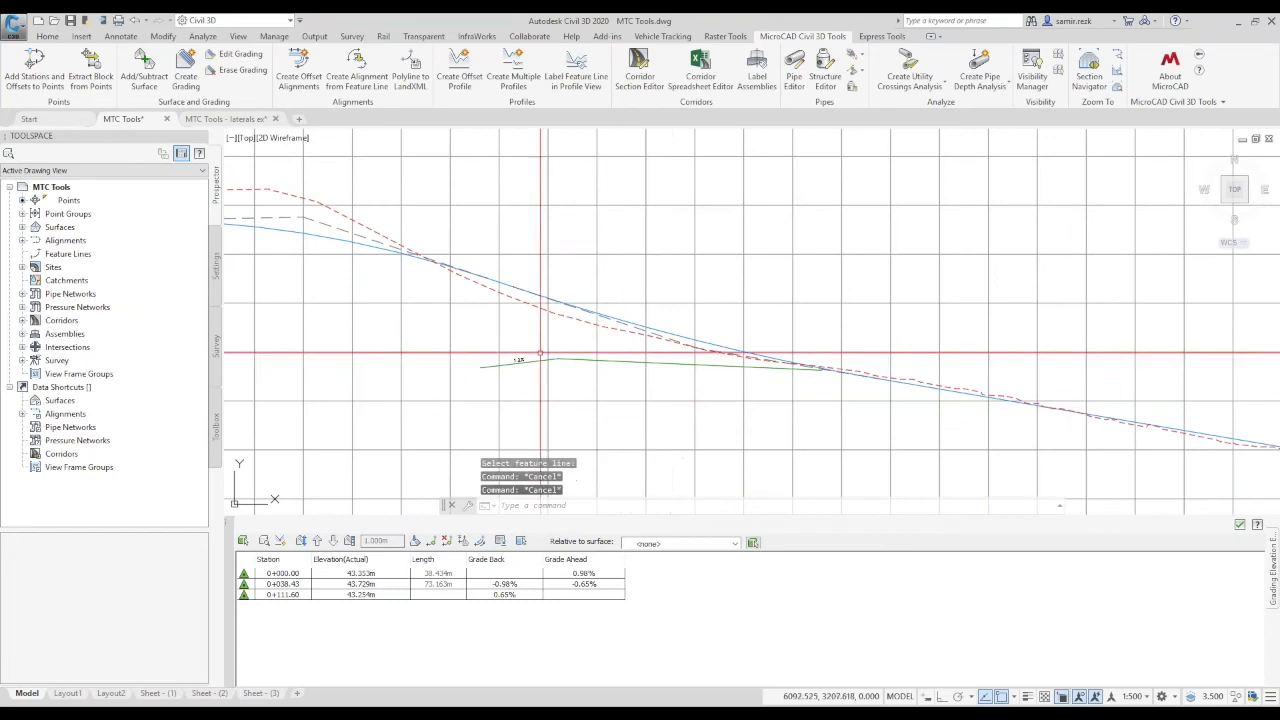
Erase the depth label from the first segment of the projected feature line in the Road B profile view.
{"action": "scroll", "coordinate": [541, 355], "scroll_direction": "up", "scroll_amount": 4}
{"action": "left_click", "coordinate": [575, 352]}
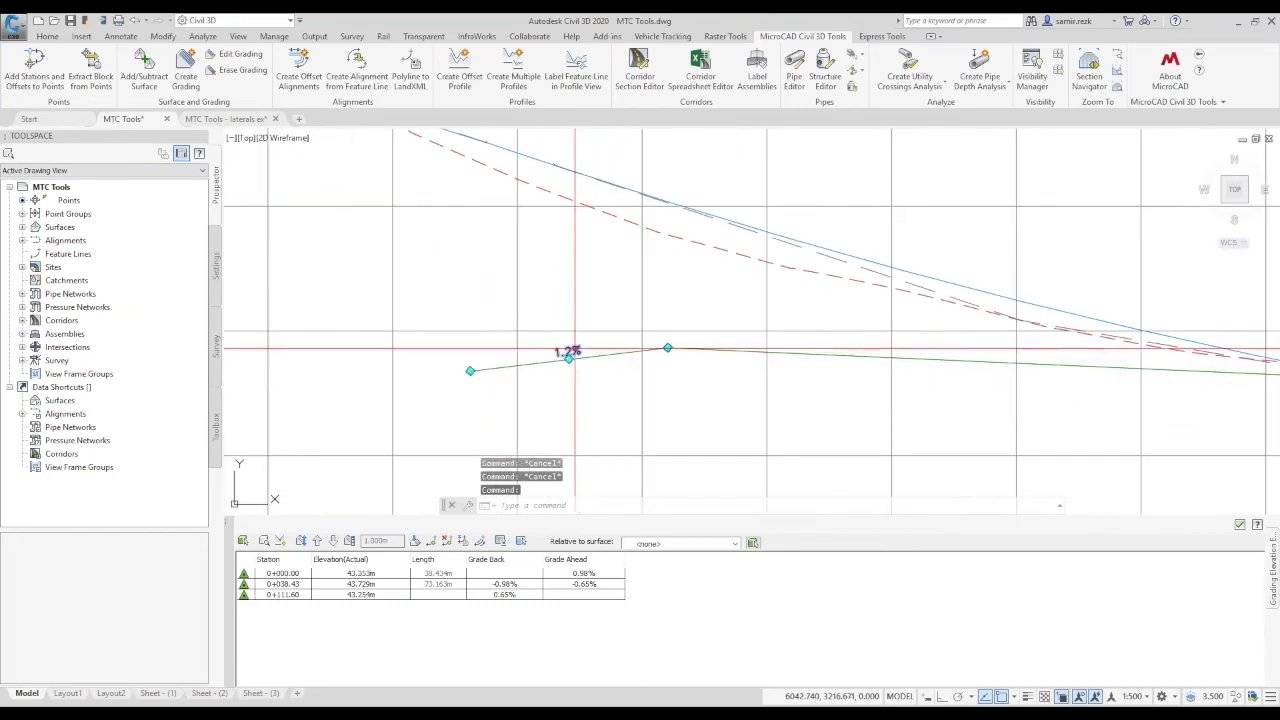
{"action": "left_click", "coordinate": [568, 352]}
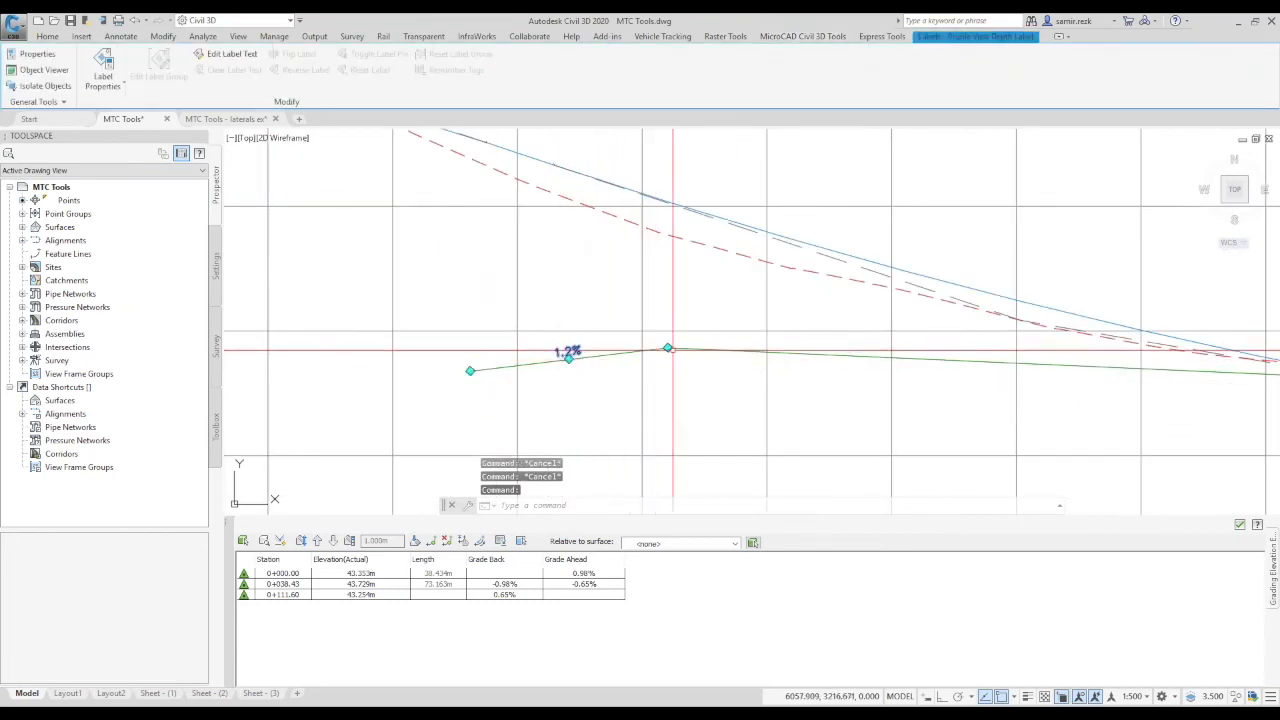
{"action": "left_click", "coordinate": [668, 348]}
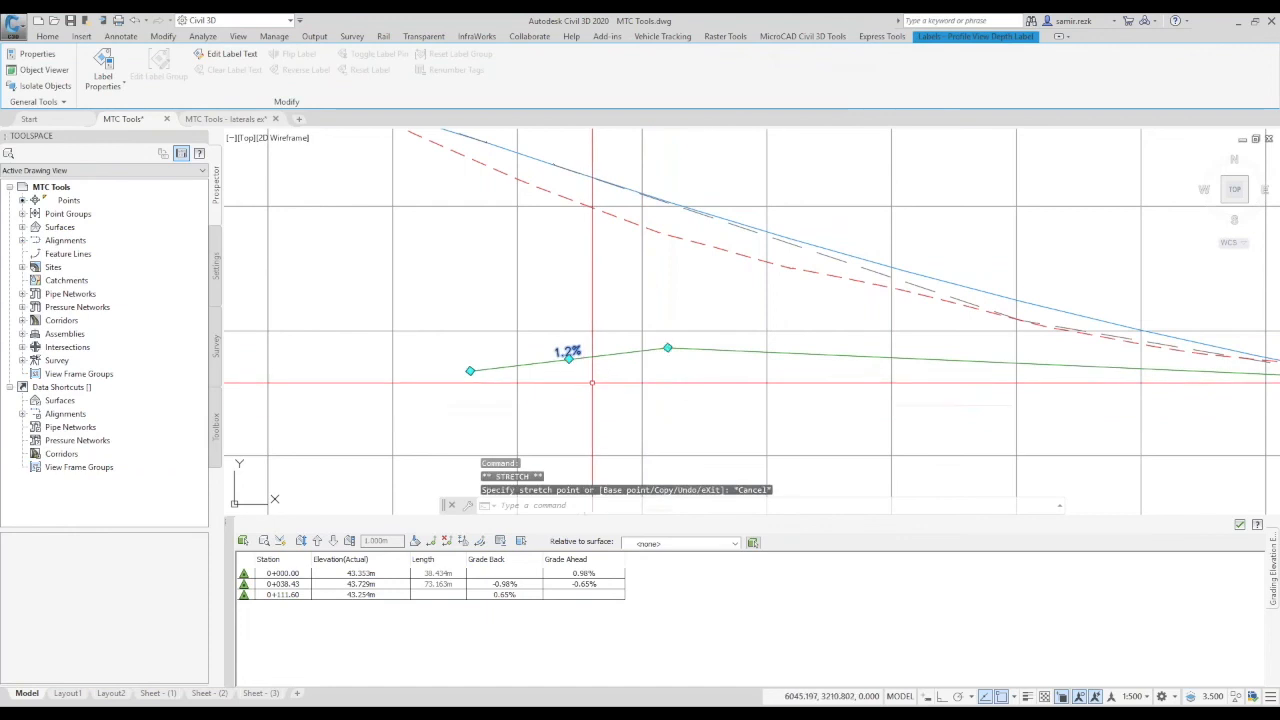
{"action": "key", "text": "Escape"}
{"action": "key", "text": "Escape"}
{"action": "left_click", "coordinate": [563, 349]}
{"action": "key", "text": "Delete"}
Close the Elevation Editor and leave nothing selected in the Road B profile view.
{"action": "middle_click_drag", "start_coordinate": [615, 358], "coordinate": [485, 313]}
{"action": "scroll", "coordinate": [540, 356], "scroll_direction": "down", "scroll_amount": 2}
{"action": "mouse_move", "coordinate": [657, 379]}
{"action": "middle_mouse_down"}
{"action": "mouse_move", "coordinate": [629, 386]}
{"action": "mouse_move", "coordinate": [588, 356]}
{"action": "middle_mouse_up"}
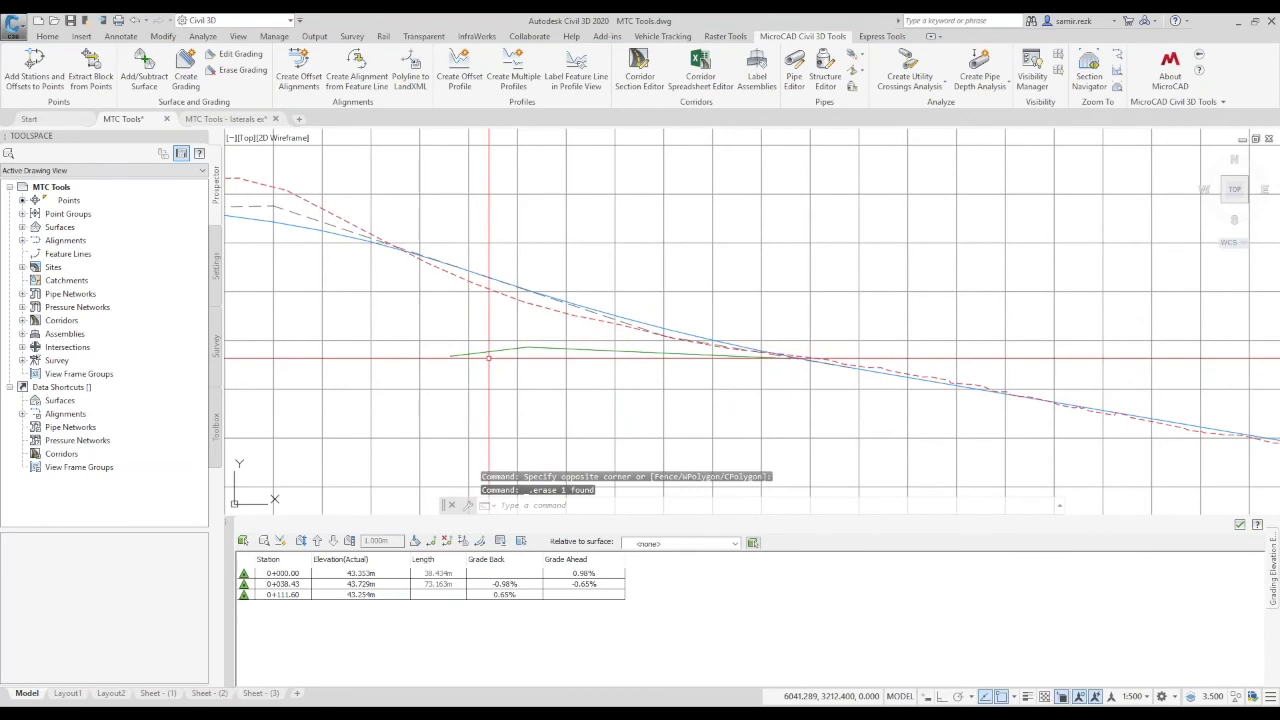
{"action": "middle_click_drag", "start_coordinate": [598, 377], "coordinate": [500, 308]}
{"action": "scroll", "coordinate": [637, 376], "scroll_direction": "down", "scroll_amount": 2}
{"action": "scroll", "coordinate": [512, 398], "scroll_direction": "down", "scroll_amount": 2}
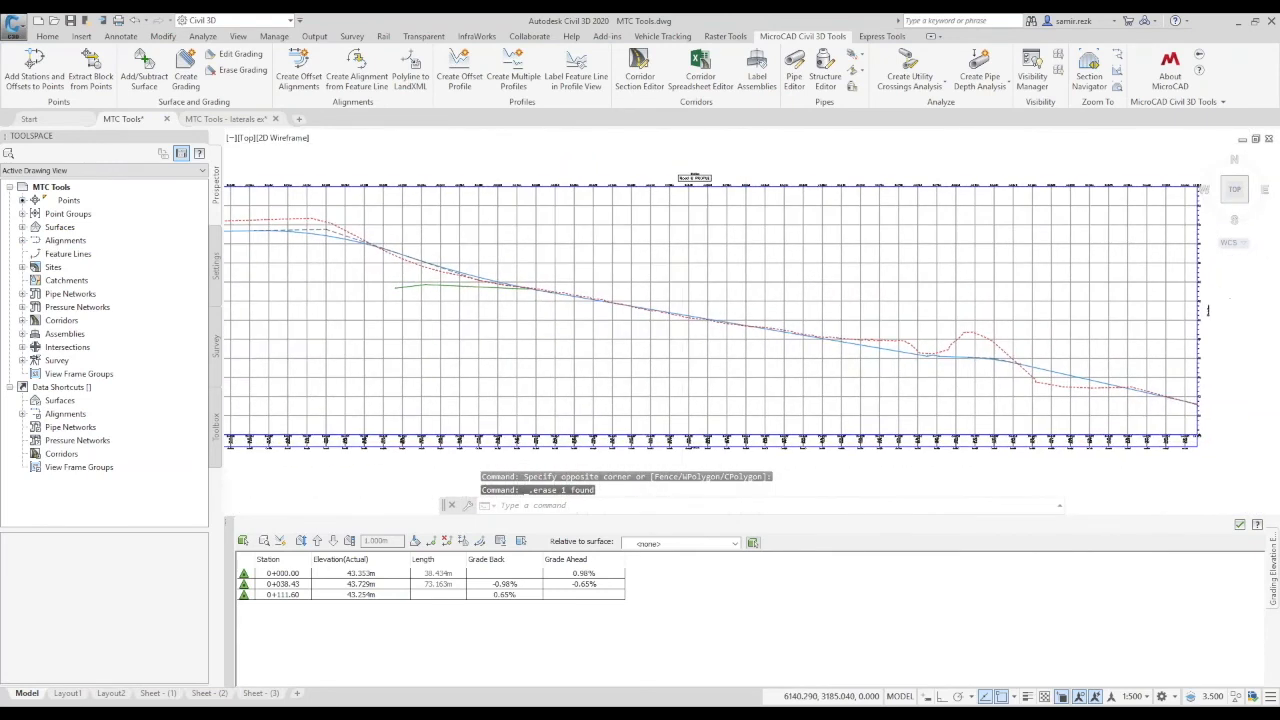
{"action": "left_click", "coordinate": [1239, 527]}
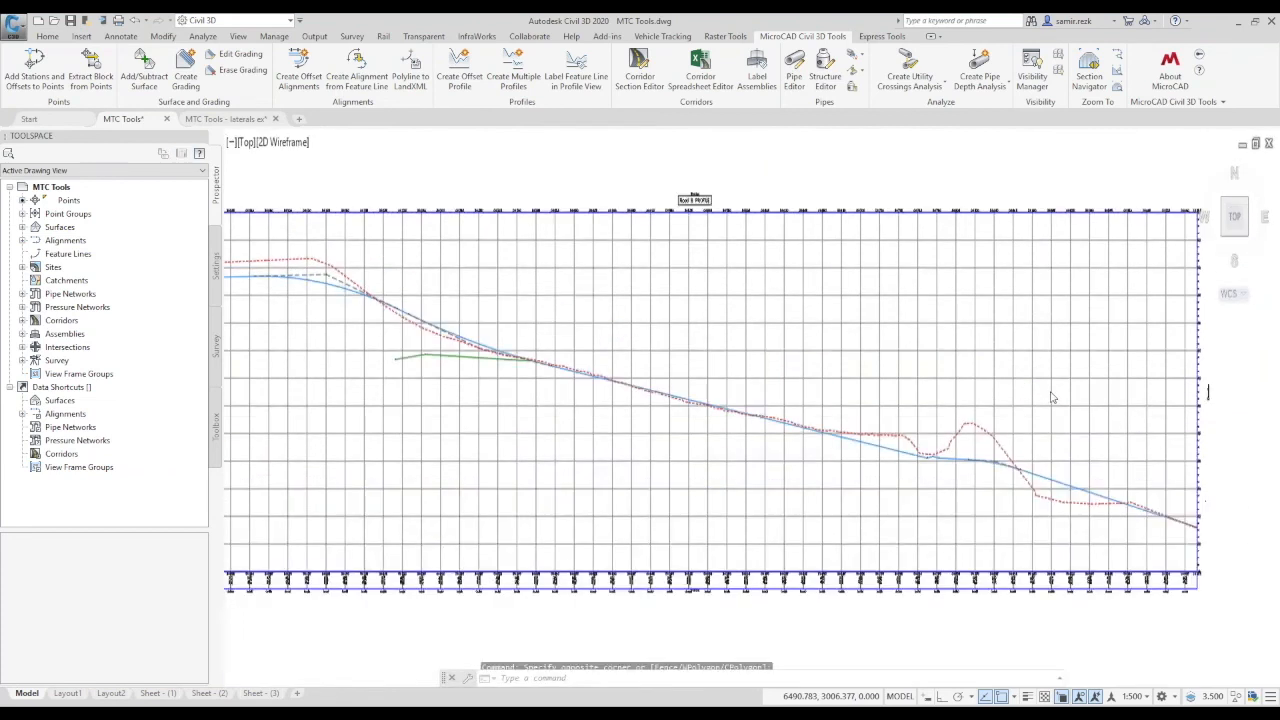
{"action": "left_click", "coordinate": [501, 430]}
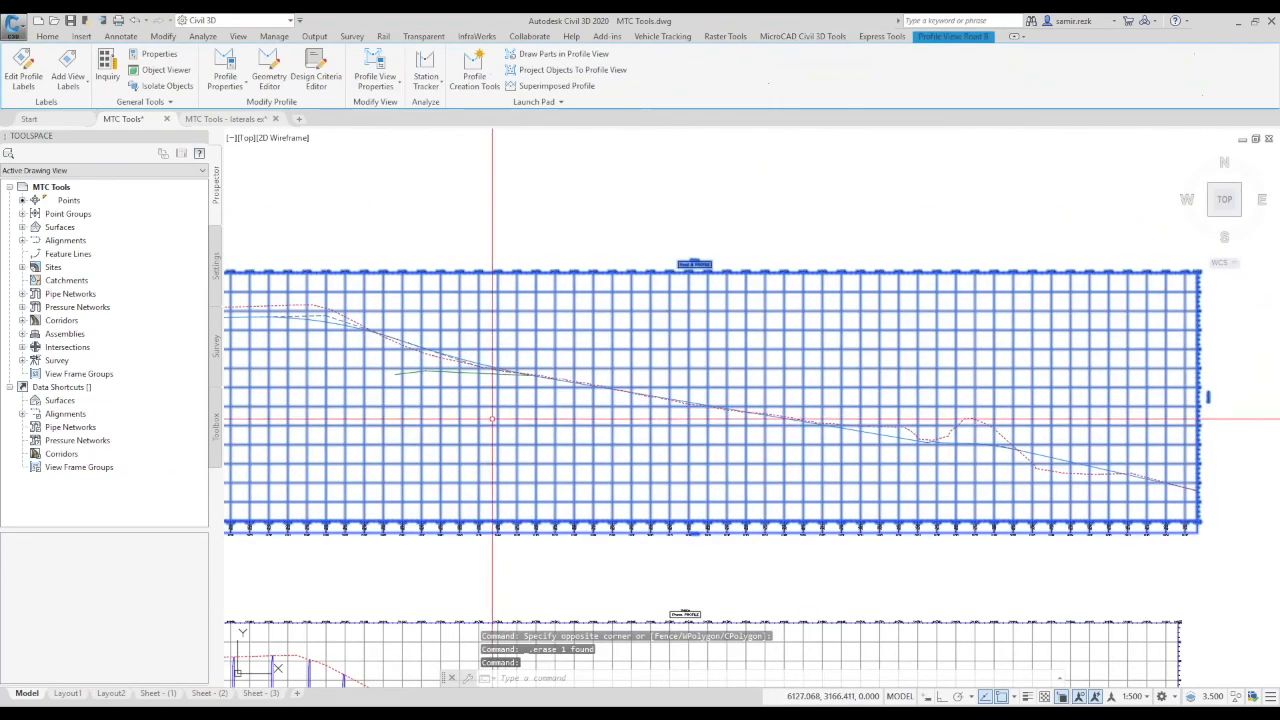
{"action": "key", "text": "Escape"}
{"action": "key", "text": "Escape"}
{"action": "scroll", "coordinate": [451, 291], "scroll_direction": "down", "scroll_amount": 3}
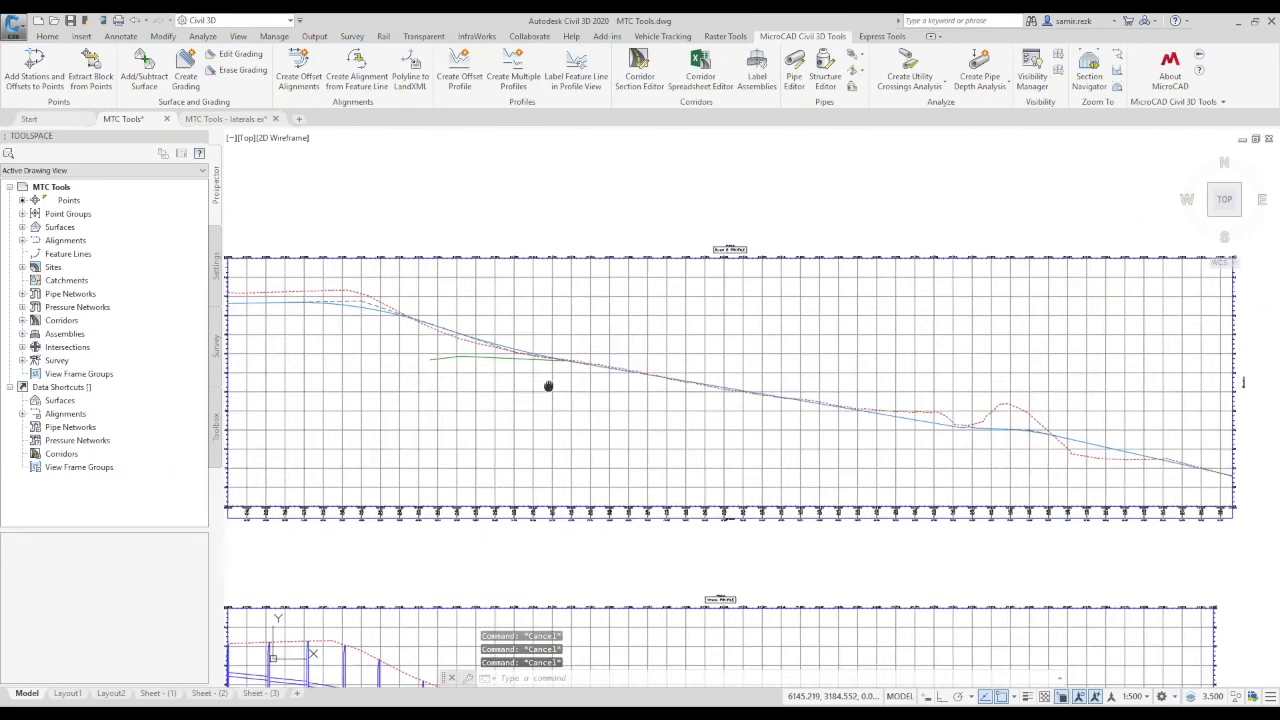
Use Create Offset Profile on the Road B layout profile with object type Polyline and an offset of 50.
{"action": "mouse_move", "coordinate": [485, 315]}
{"action": "middle_mouse_down"}
{"action": "mouse_move", "coordinate": [666, 409]}
{"action": "mouse_move", "coordinate": [672, 453]}
{"action": "middle_mouse_up"}
{"action": "scroll", "coordinate": [583, 343], "scroll_direction": "down", "scroll_amount": 4}
{"action": "middle_click_drag", "start_coordinate": [581, 347], "coordinate": [559, 445]}
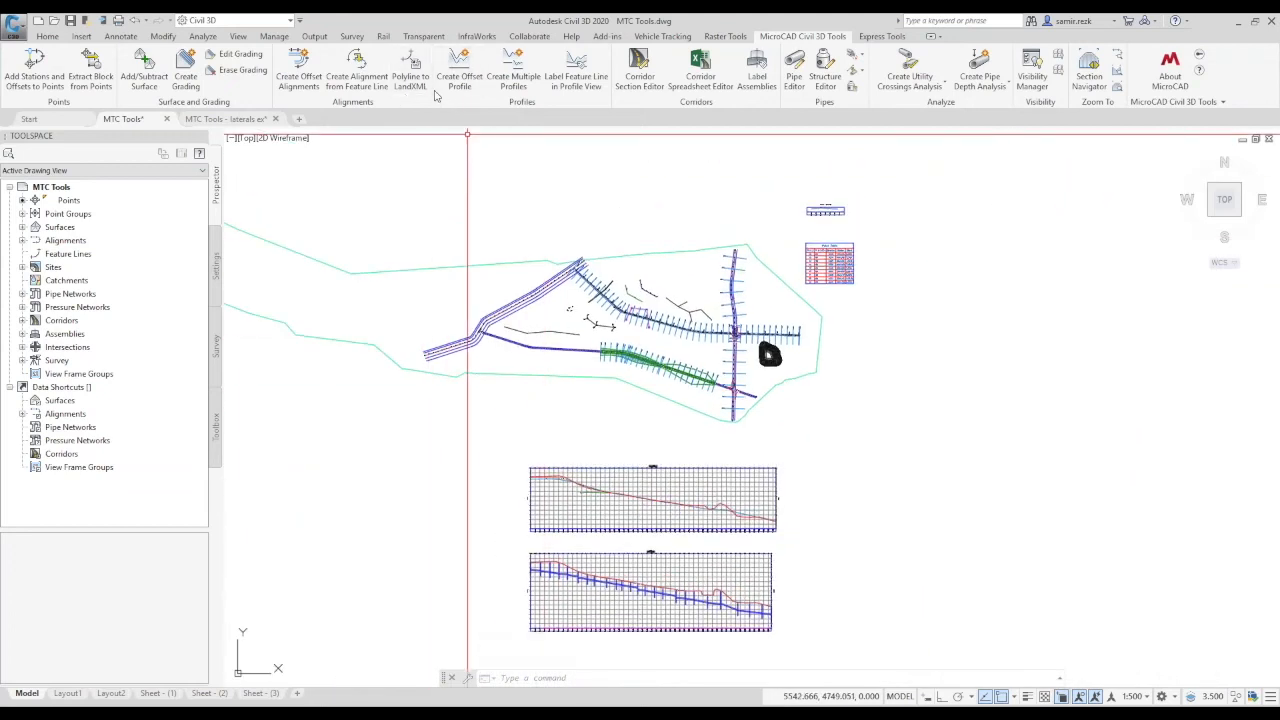
{"action": "left_click", "coordinate": [463, 80]}
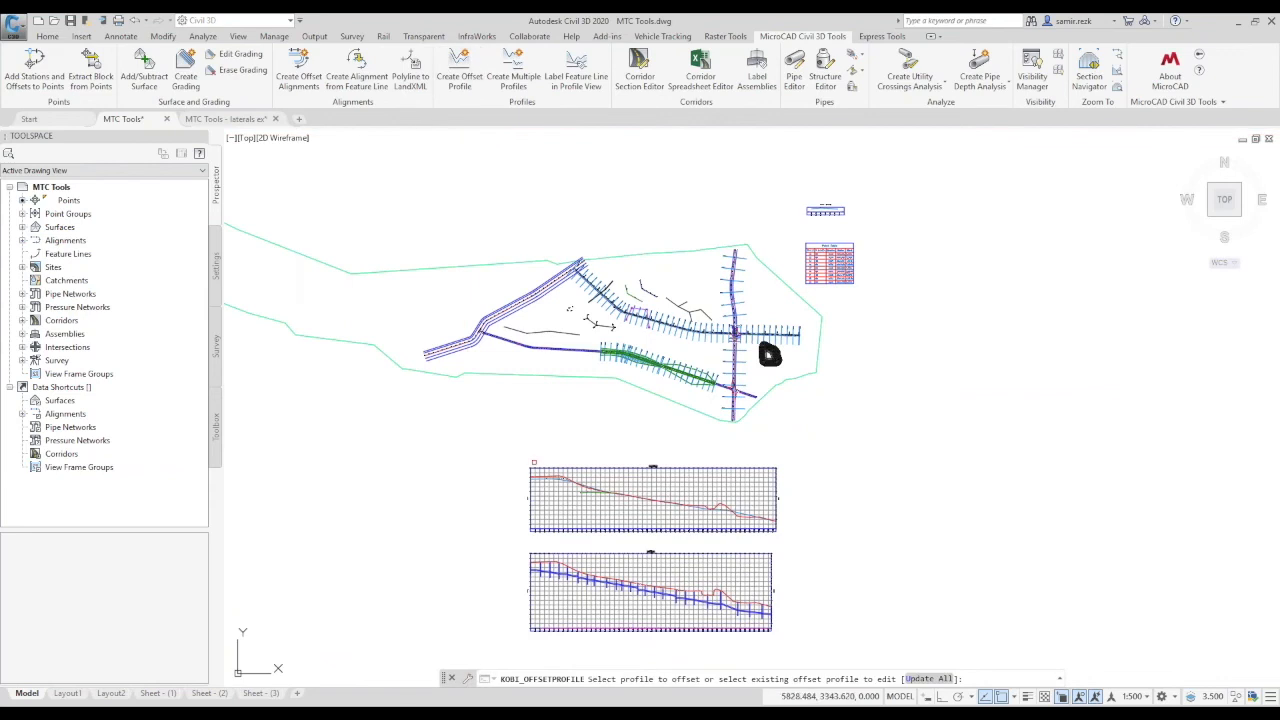
{"action": "scroll", "coordinate": [580, 505], "scroll_direction": "up", "scroll_amount": 8}
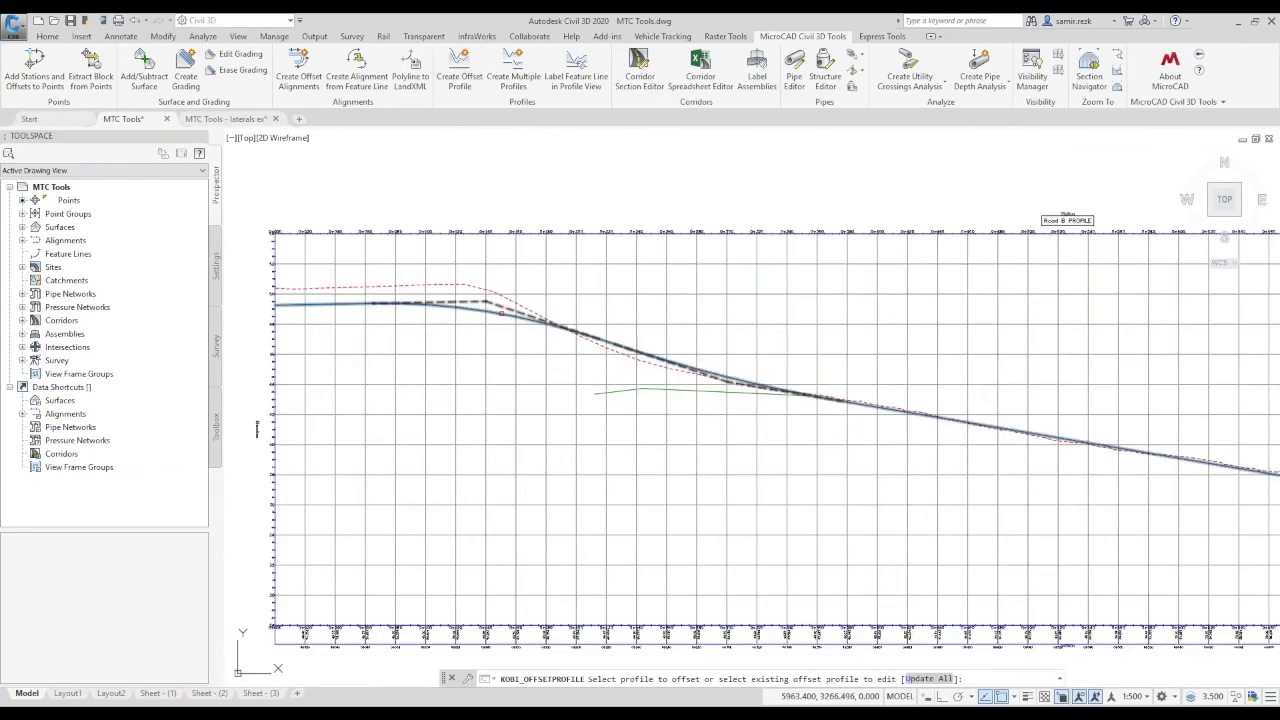
{"action": "left_click", "coordinate": [501, 313]}
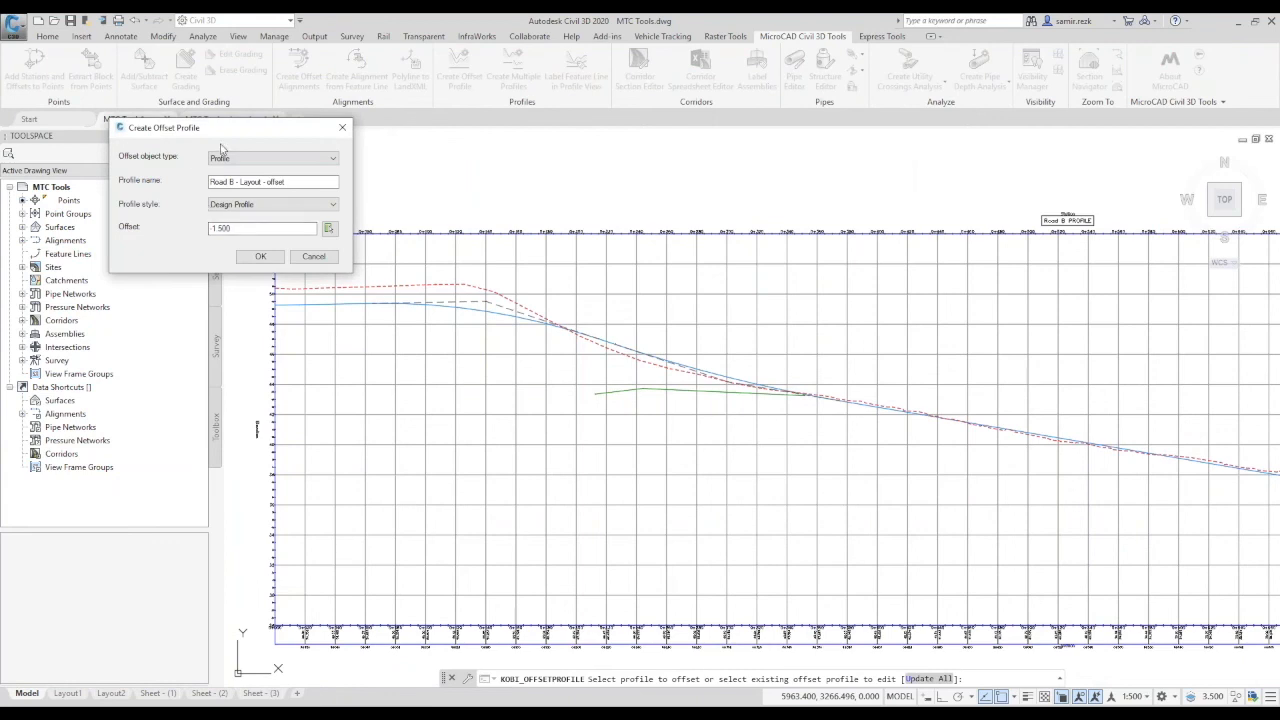
{"action": "left_click_drag", "start_coordinate": [229, 137], "coordinate": [315, 146]}
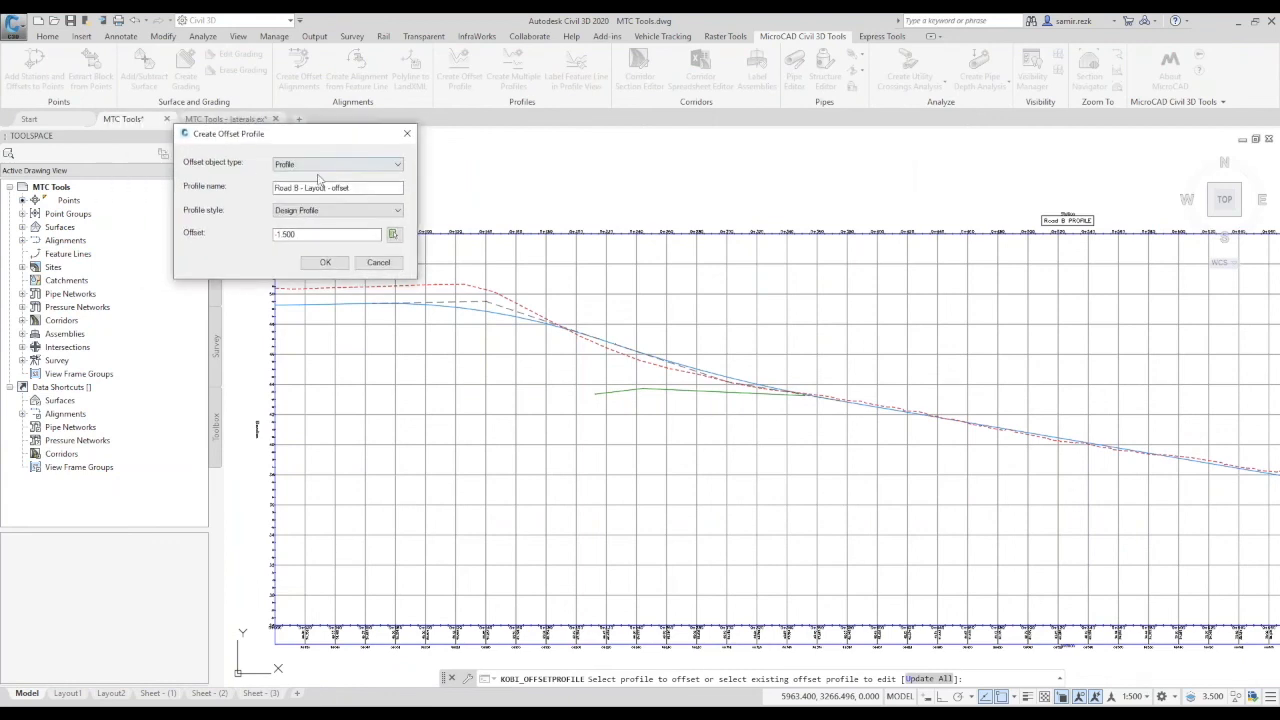
{"action": "left_click", "coordinate": [320, 164]}
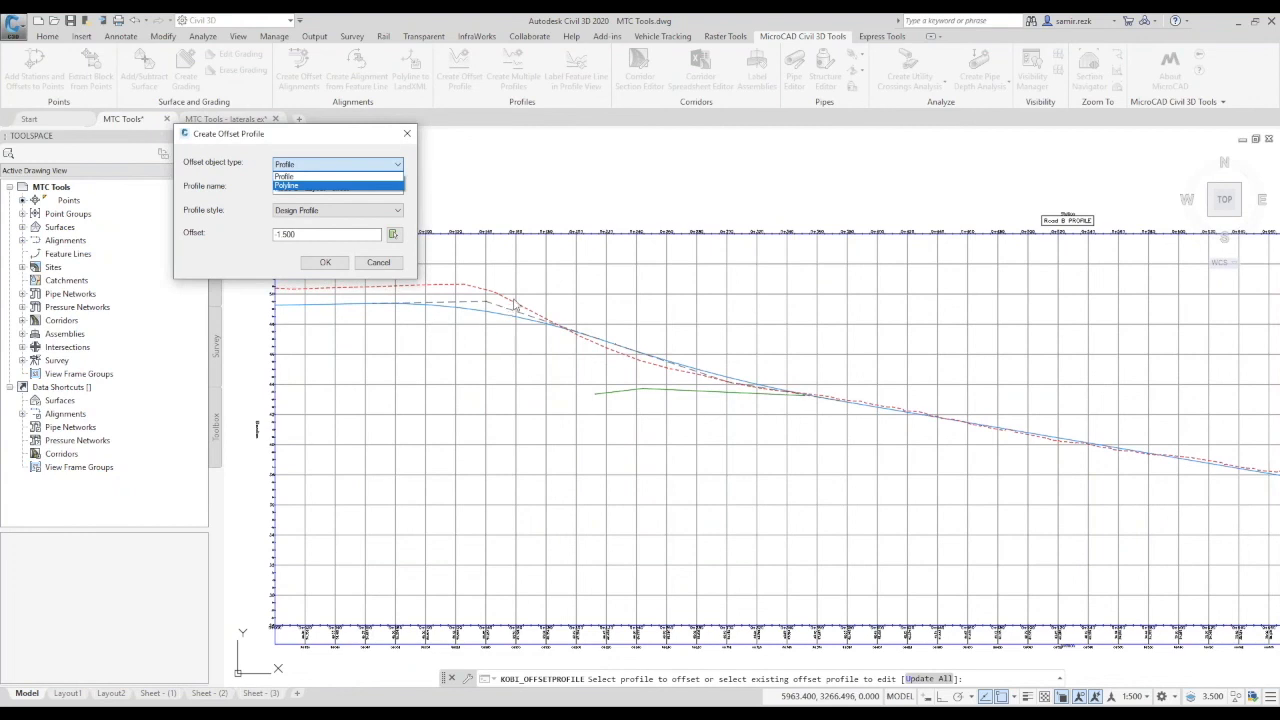
{"action": "left_click", "coordinate": [288, 186]}
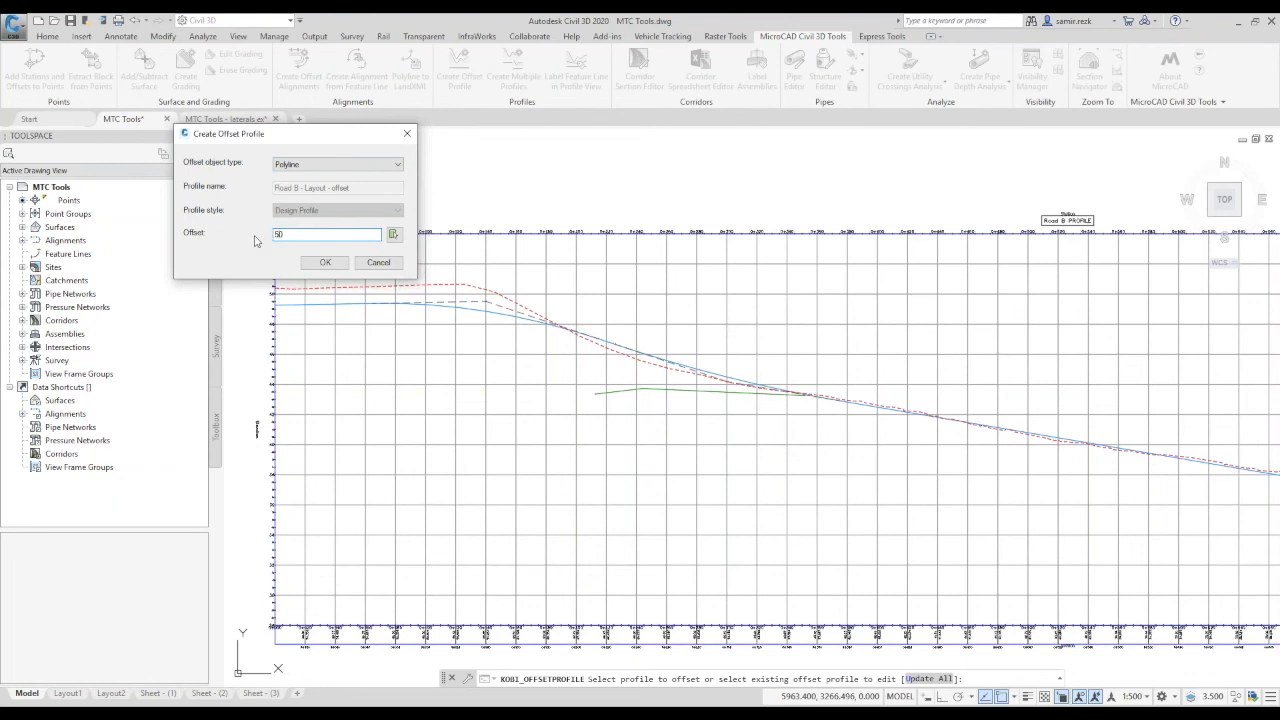
{"action": "left_click", "coordinate": [325, 263]}
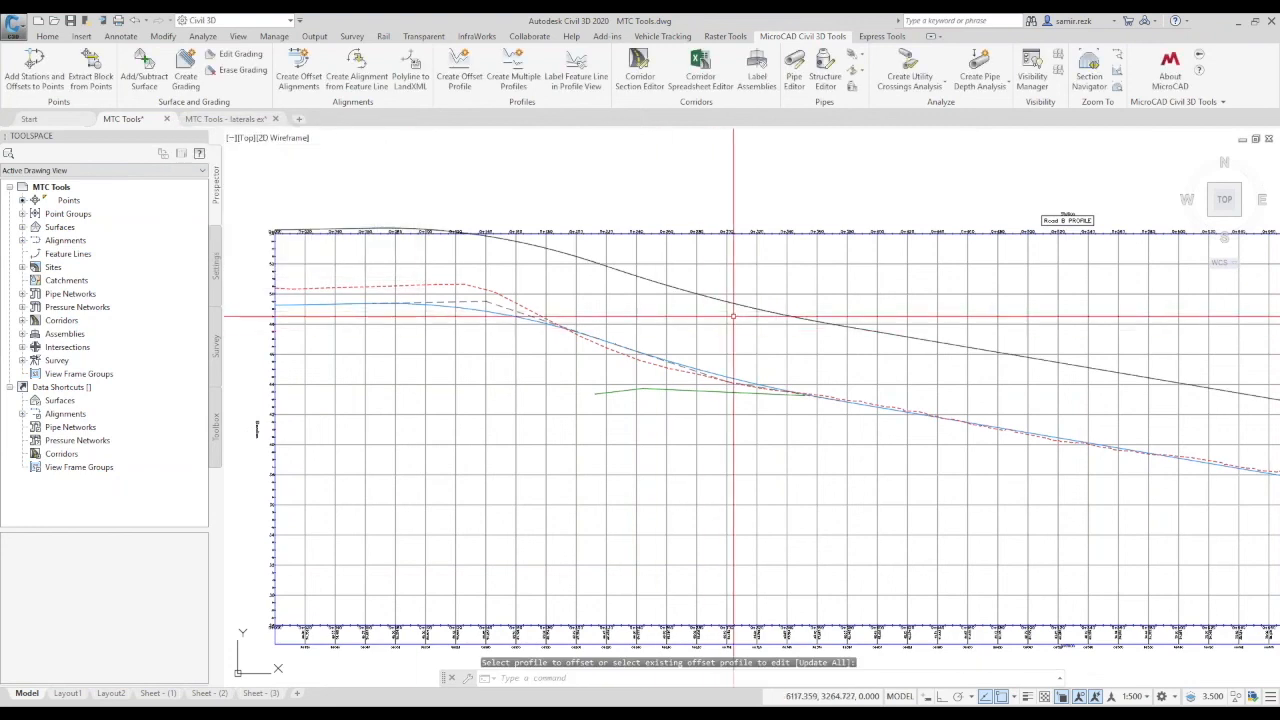
Examine the offset polyline along the full length of the Road B profile view.
{"action": "left_click", "coordinate": [738, 303]}
{"action": "middle_click_drag", "start_coordinate": [663, 394], "coordinate": [357, 409]}
{"action": "scroll", "coordinate": [357, 411], "scroll_direction": "down", "scroll_amount": 2}
{"action": "middle_click_drag", "start_coordinate": [660, 464], "coordinate": [561, 447]}
{"action": "key", "text": "Escape"}
{"action": "key", "text": "Escape"}
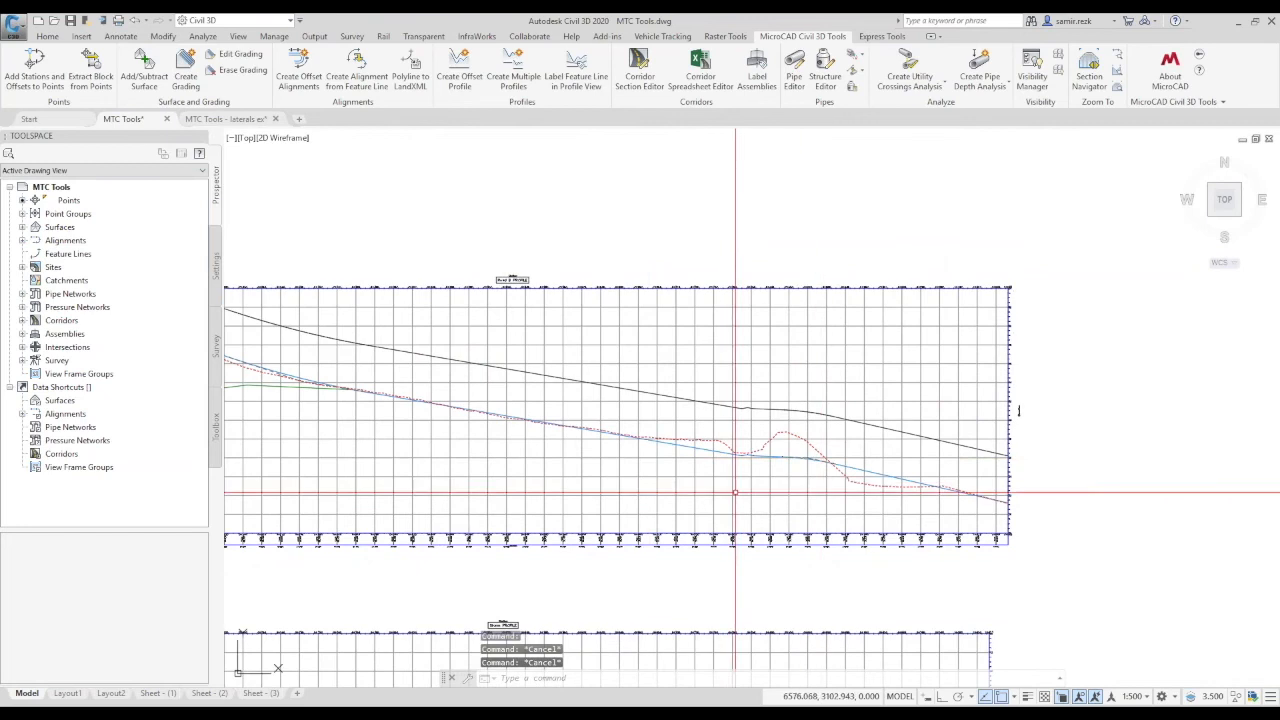
{"action": "scroll", "coordinate": [573, 336], "scroll_direction": "down", "scroll_amount": 5}
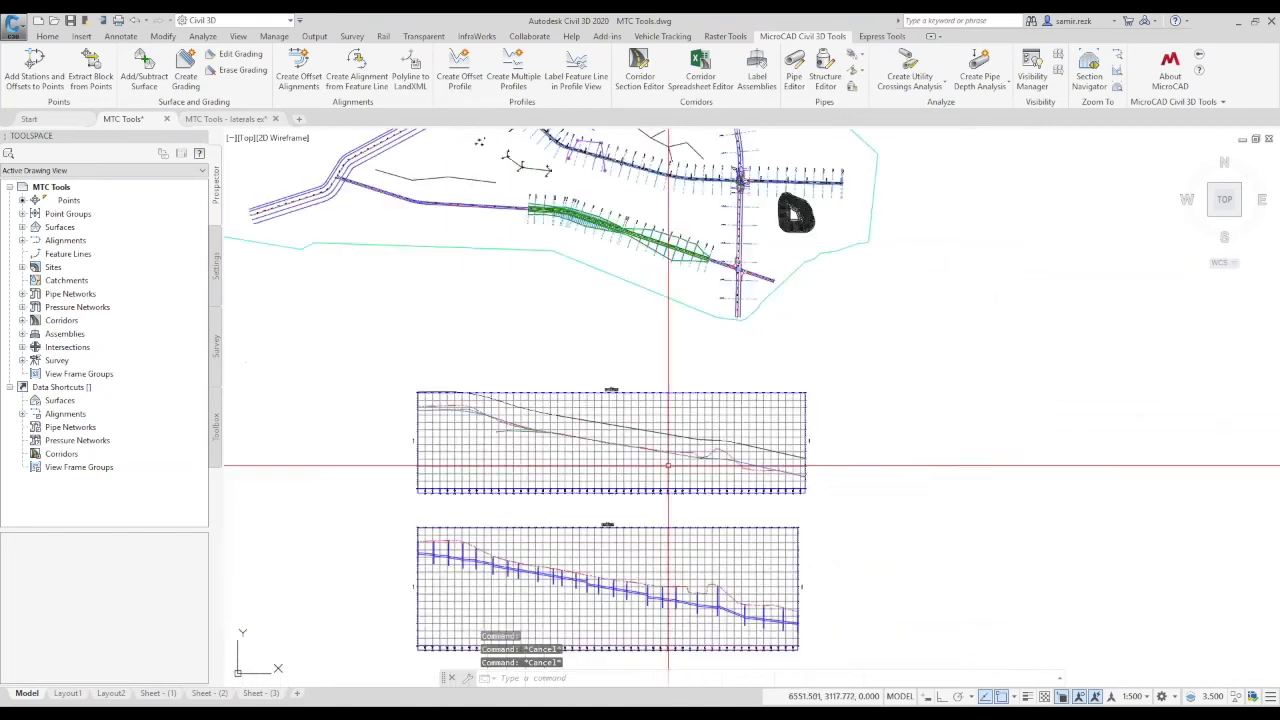
Start Create Multiple Profiles and include only the main road alignments, among them Road B, Road C and Road D.
{"action": "middle_click_drag", "start_coordinate": [573, 336], "coordinate": [584, 380]}
{"action": "scroll", "coordinate": [583, 391], "scroll_direction": "up", "scroll_amount": 4}
{"action": "middle_click_drag", "start_coordinate": [622, 527], "coordinate": [626, 492]}
{"action": "middle_click_drag", "start_coordinate": [484, 277], "coordinate": [498, 351]}
{"action": "scroll", "coordinate": [420, 205], "scroll_direction": "up", "scroll_amount": 4}
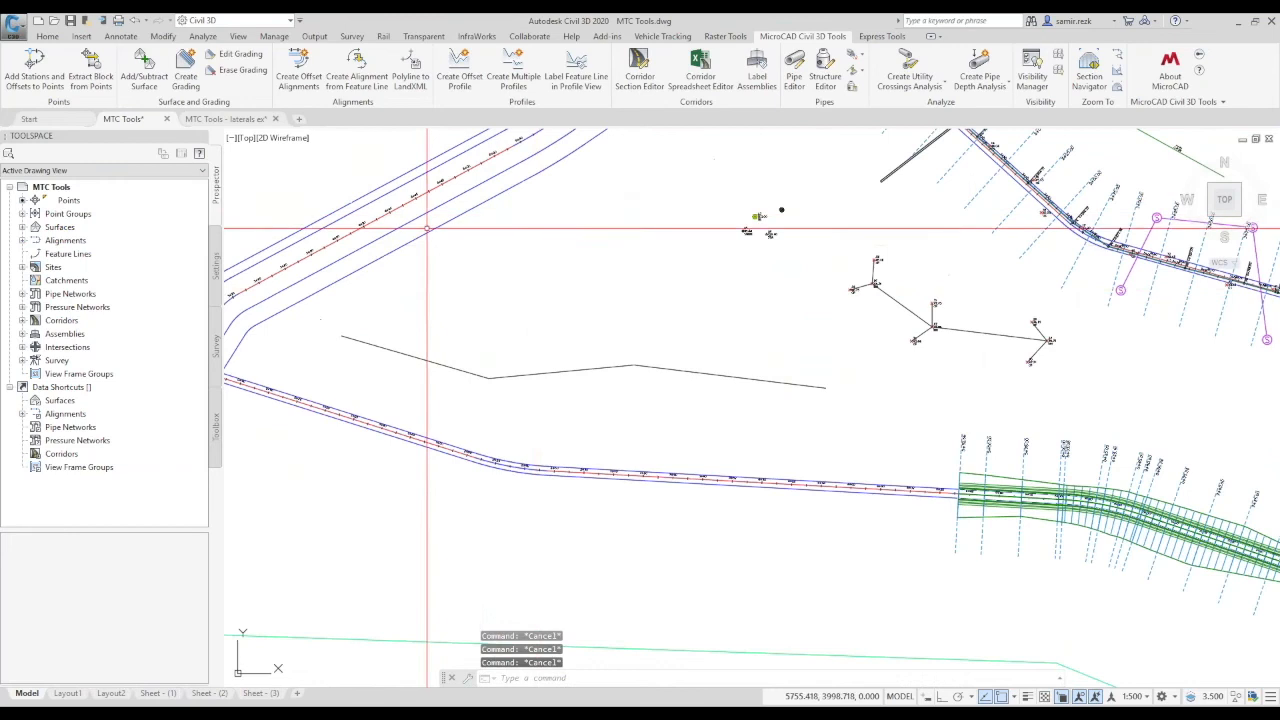
{"action": "scroll", "coordinate": [560, 306], "scroll_direction": "down", "scroll_amount": 2}
{"action": "middle_click_drag", "start_coordinate": [709, 329], "coordinate": [521, 363]}
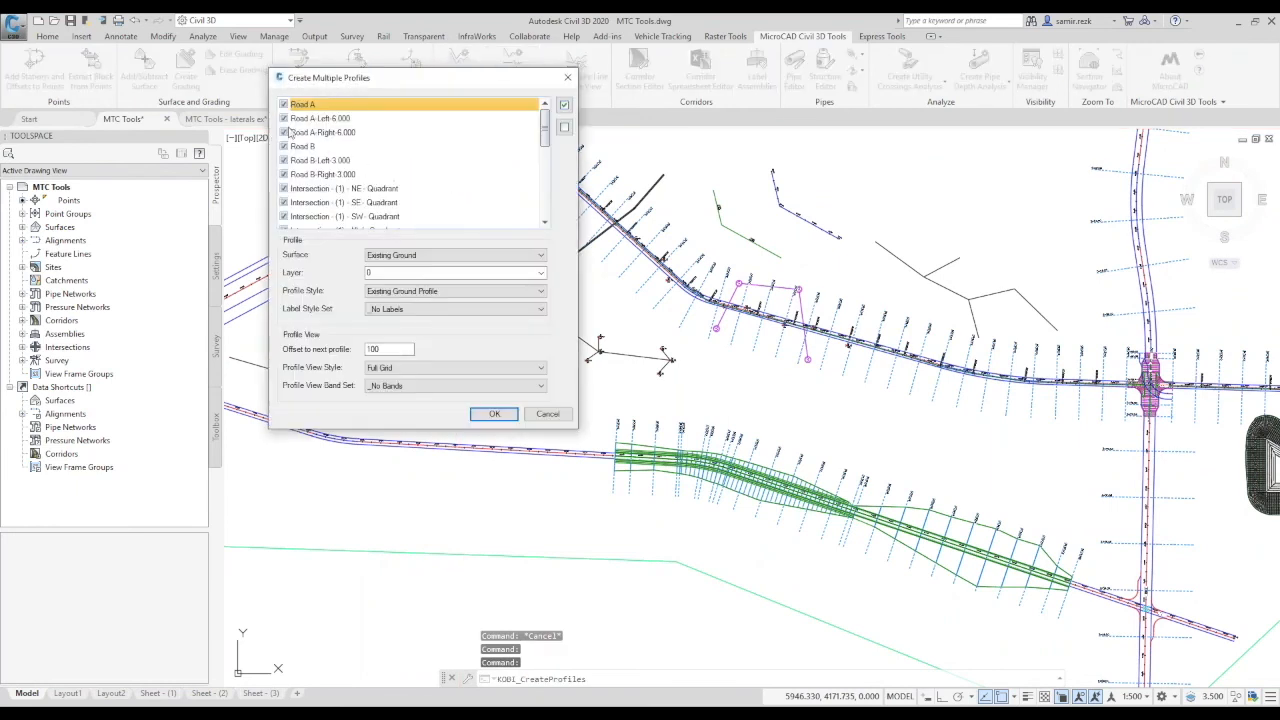
{"action": "left_click", "coordinate": [285, 120]}
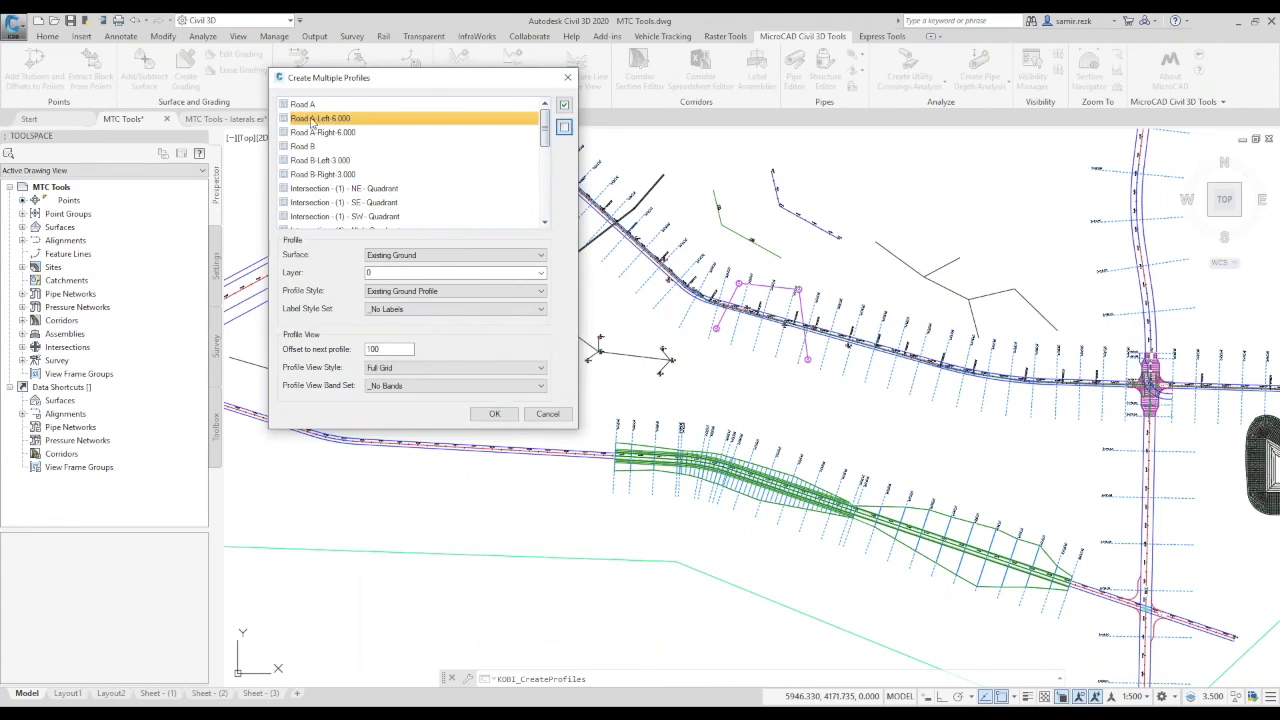
{"action": "left_click", "coordinate": [284, 147]}
{"action": "scroll", "coordinate": [287, 160], "scroll_direction": "down", "scroll_amount": 1}
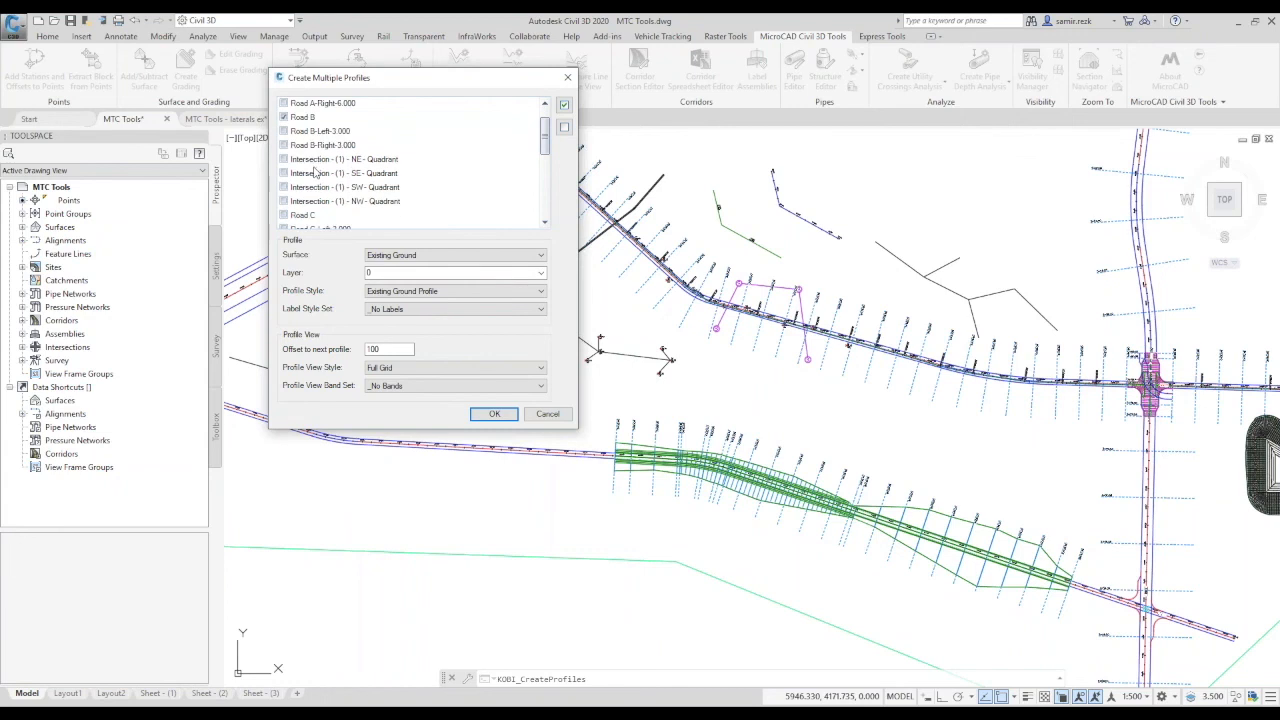
{"action": "scroll", "coordinate": [286, 212], "scroll_direction": "down", "scroll_amount": 1}
{"action": "scroll", "coordinate": [280, 220], "scroll_direction": "down", "scroll_amount": 3}
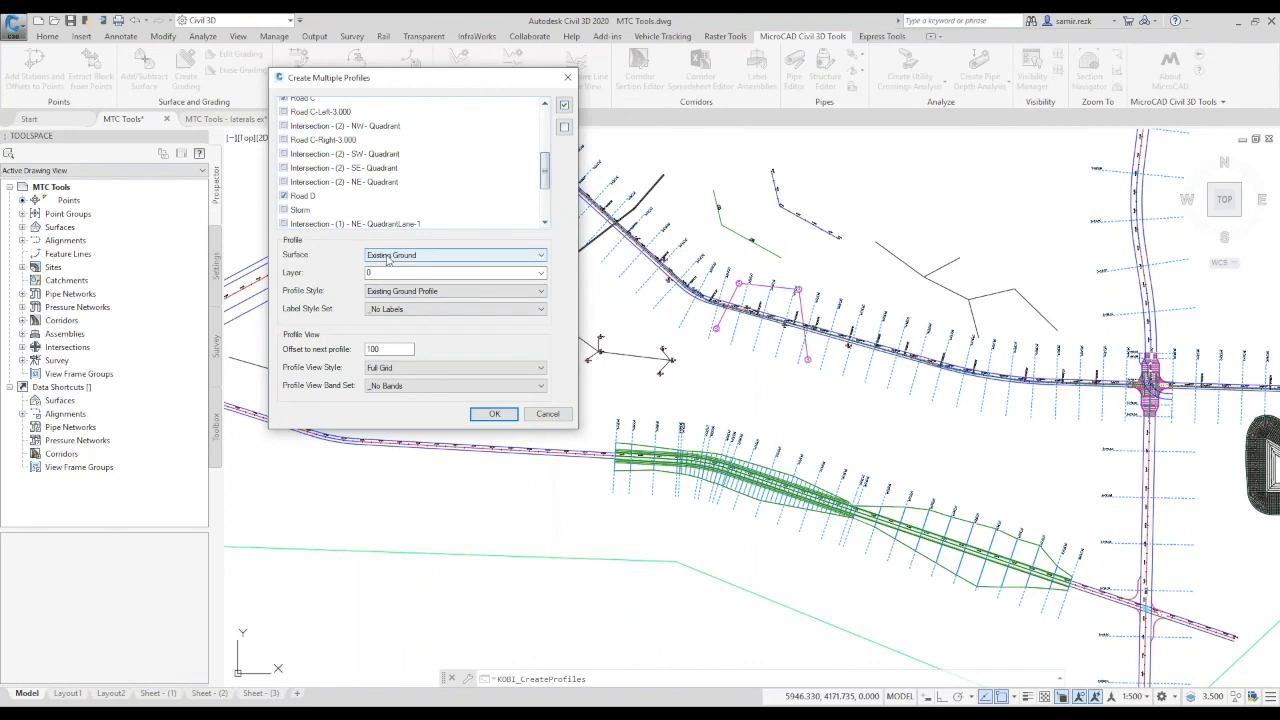
Create the Existing Ground profiles with Existing Ground Profile style, no labels, offset 100 and Full Grid views, inserted in empty space beyond the section views.
{"action": "left_click", "coordinate": [415, 292]}
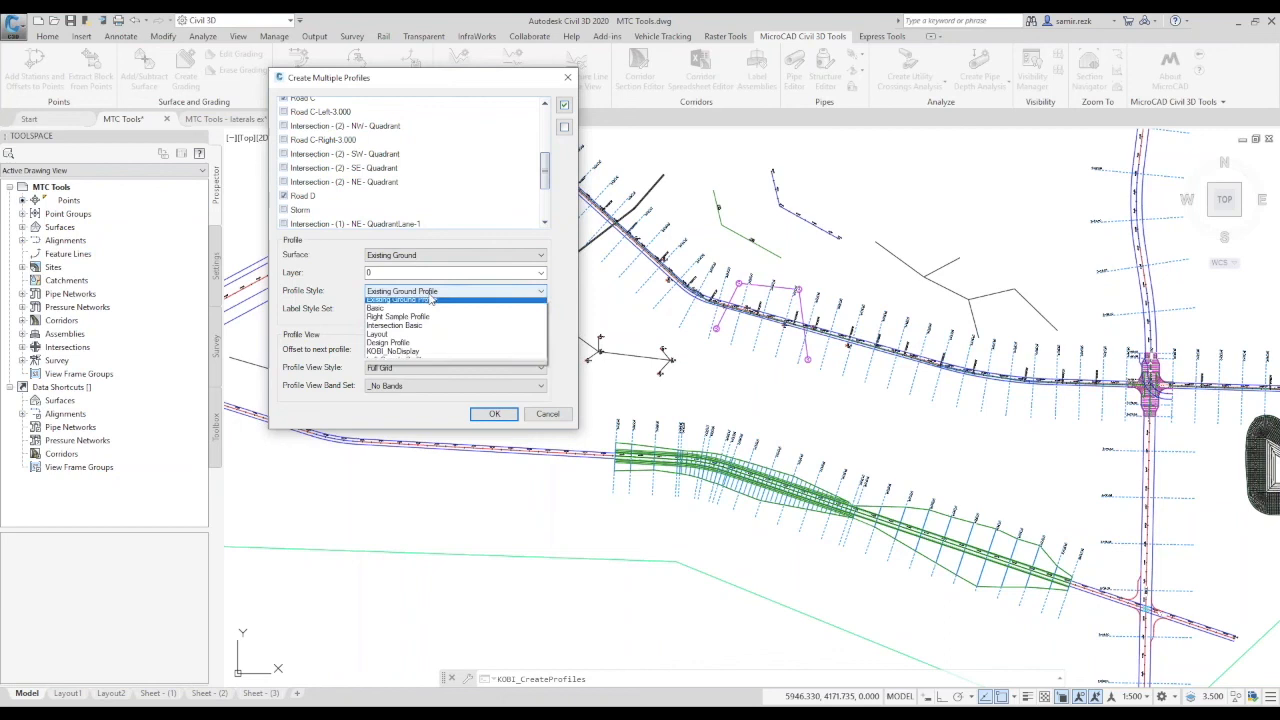
{"action": "left_click", "coordinate": [401, 304]}
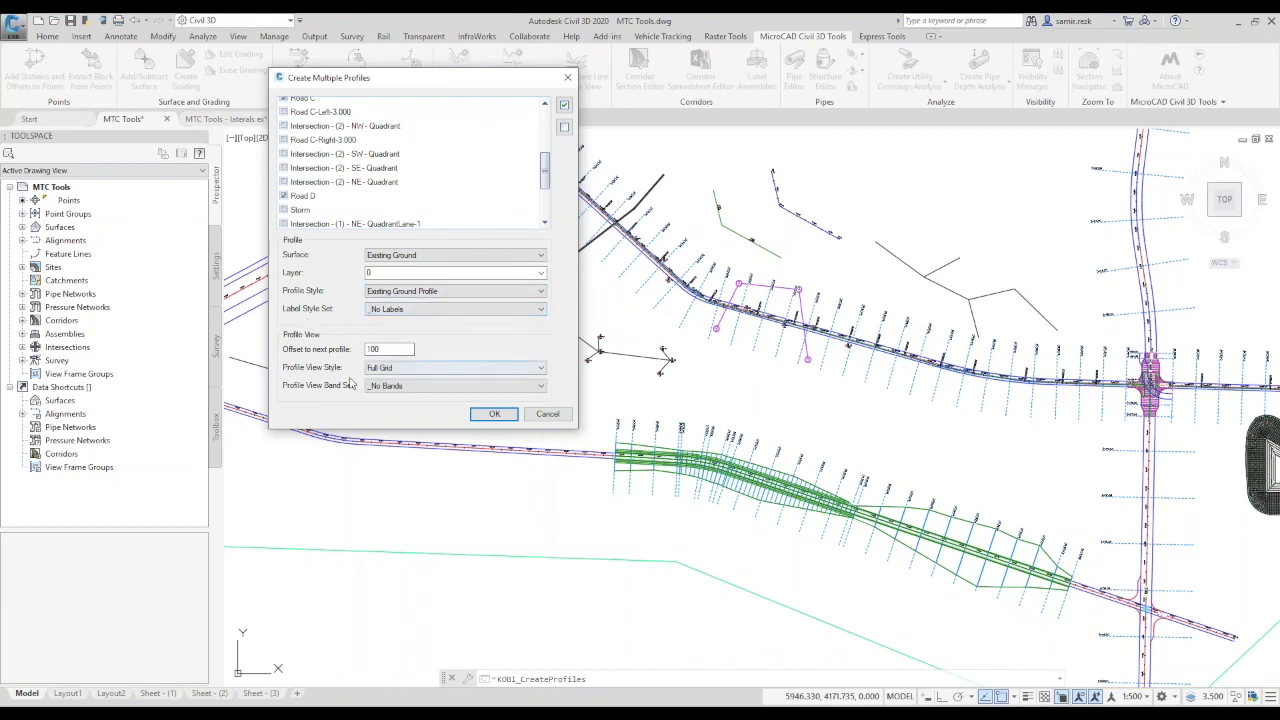
{"action": "left_click", "coordinate": [494, 413]}
{"action": "scroll", "coordinate": [750, 408], "scroll_direction": "down", "scroll_amount": 8}
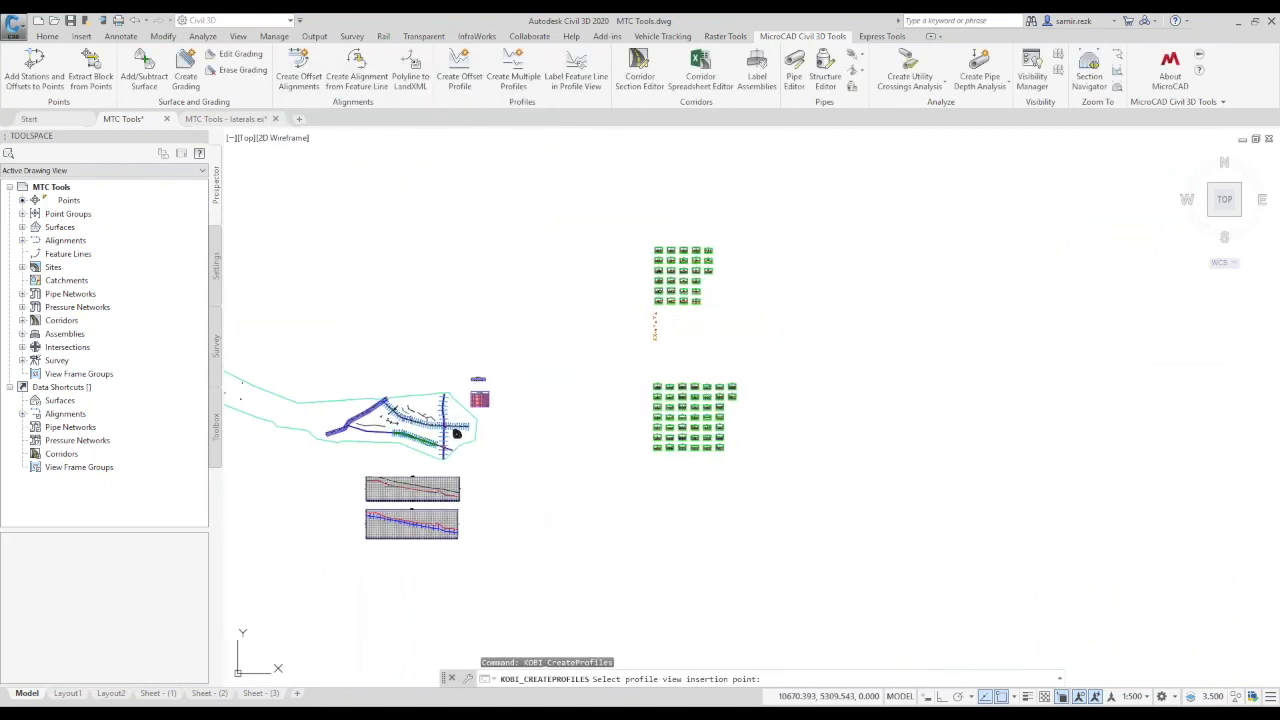
{"action": "left_click", "coordinate": [797, 299]}
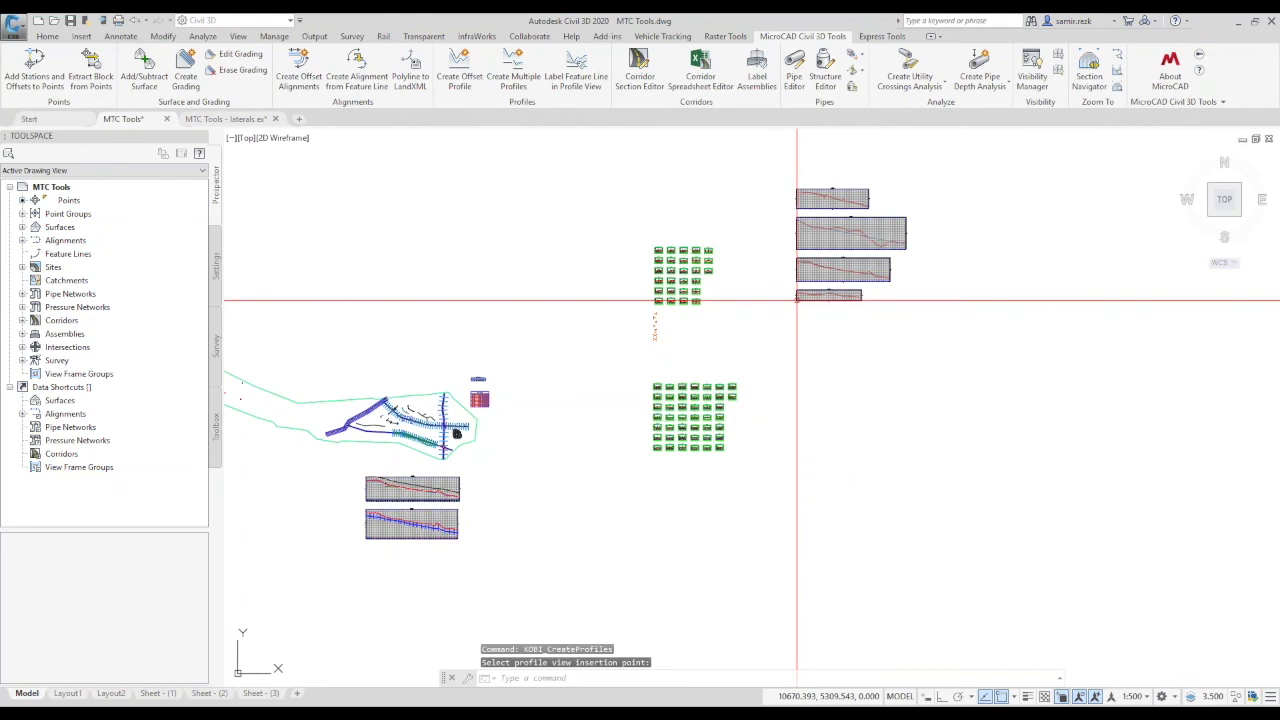
{"action": "middle_click_drag", "start_coordinate": [713, 213], "coordinate": [687, 221]}
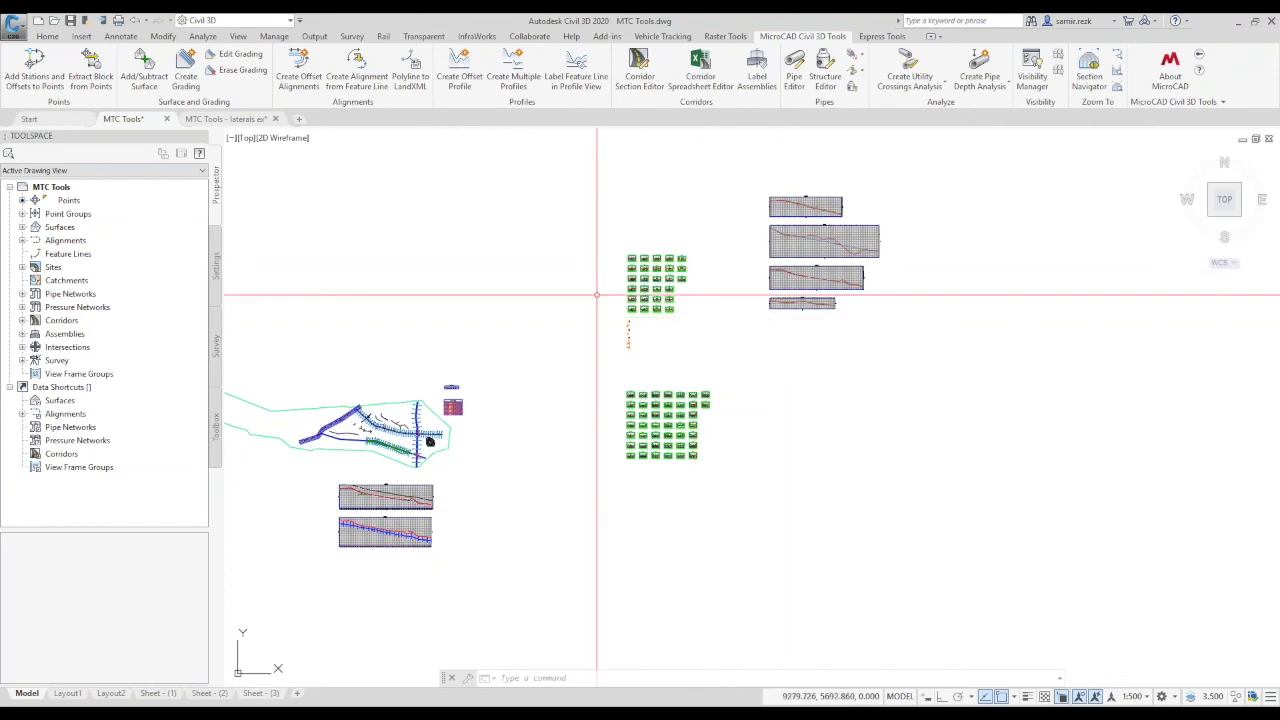
Open the Corridor Section Editor on the left lane subassembly in the section view at station 6+00.00.
{"action": "scroll", "coordinate": [635, 300], "scroll_direction": "up", "scroll_amount": 8}
{"action": "scroll", "coordinate": [562, 272], "scroll_direction": "up", "scroll_amount": 5}
{"action": "middle_click_drag", "start_coordinate": [510, 277], "coordinate": [740, 304]}
{"action": "middle_click_drag", "start_coordinate": [968, 413], "coordinate": [815, 338]}
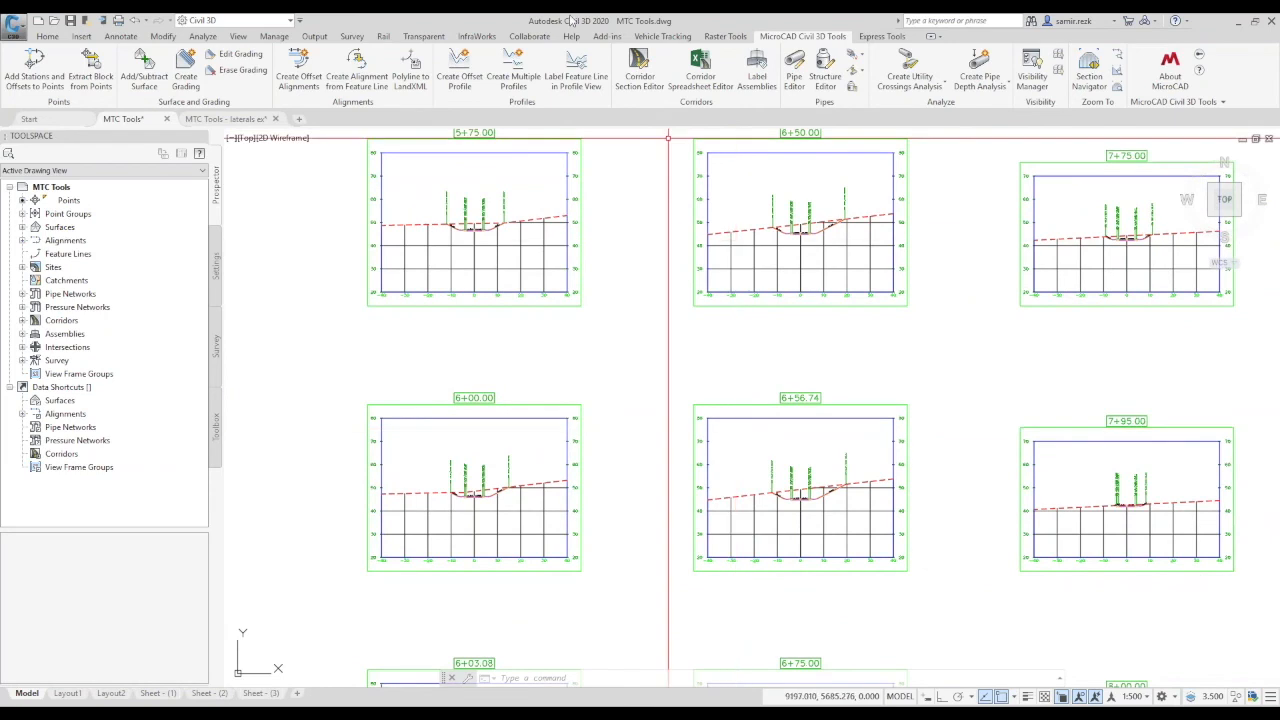
{"action": "left_click", "coordinate": [642, 76]}
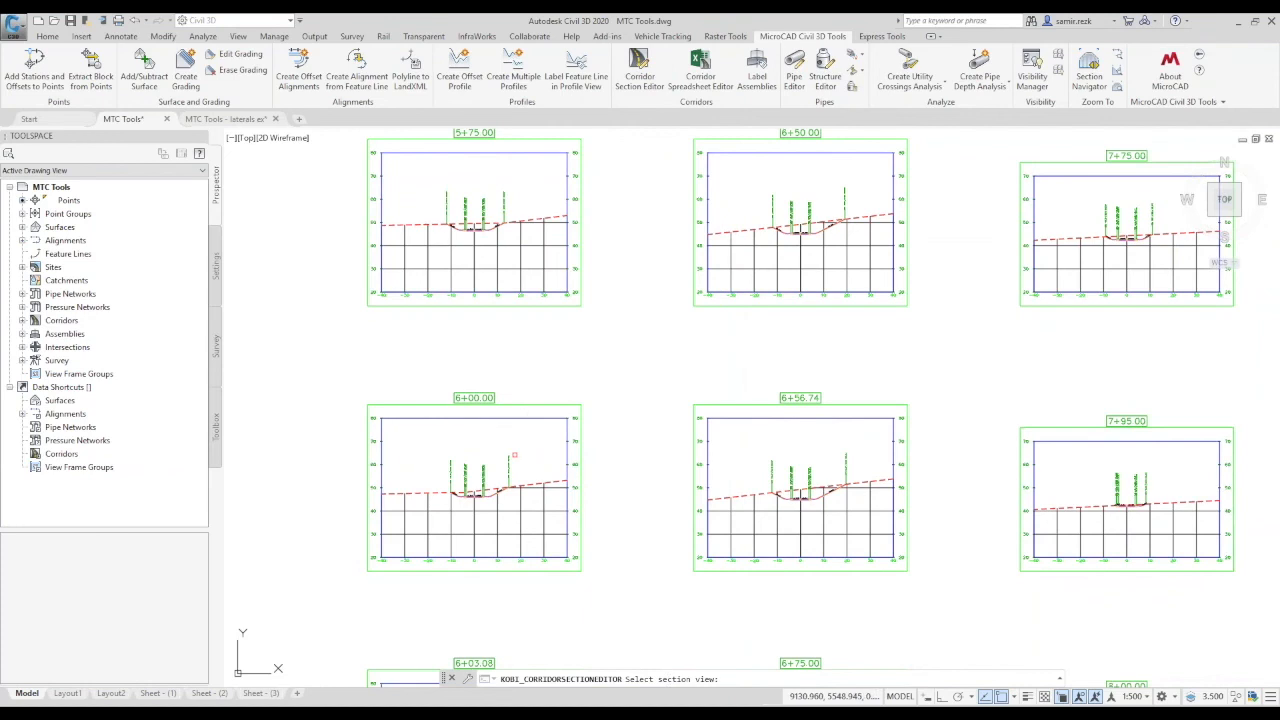
{"action": "left_click", "coordinate": [532, 402]}
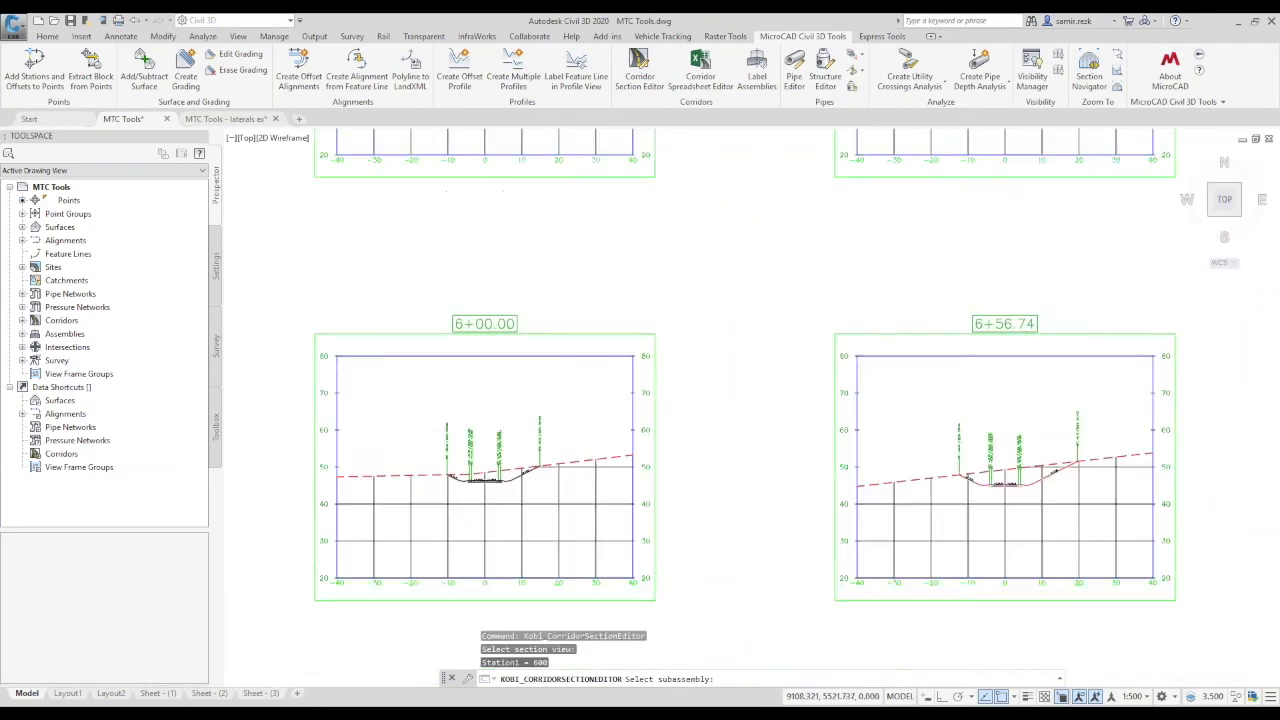
{"action": "left_click", "coordinate": [523, 327]}
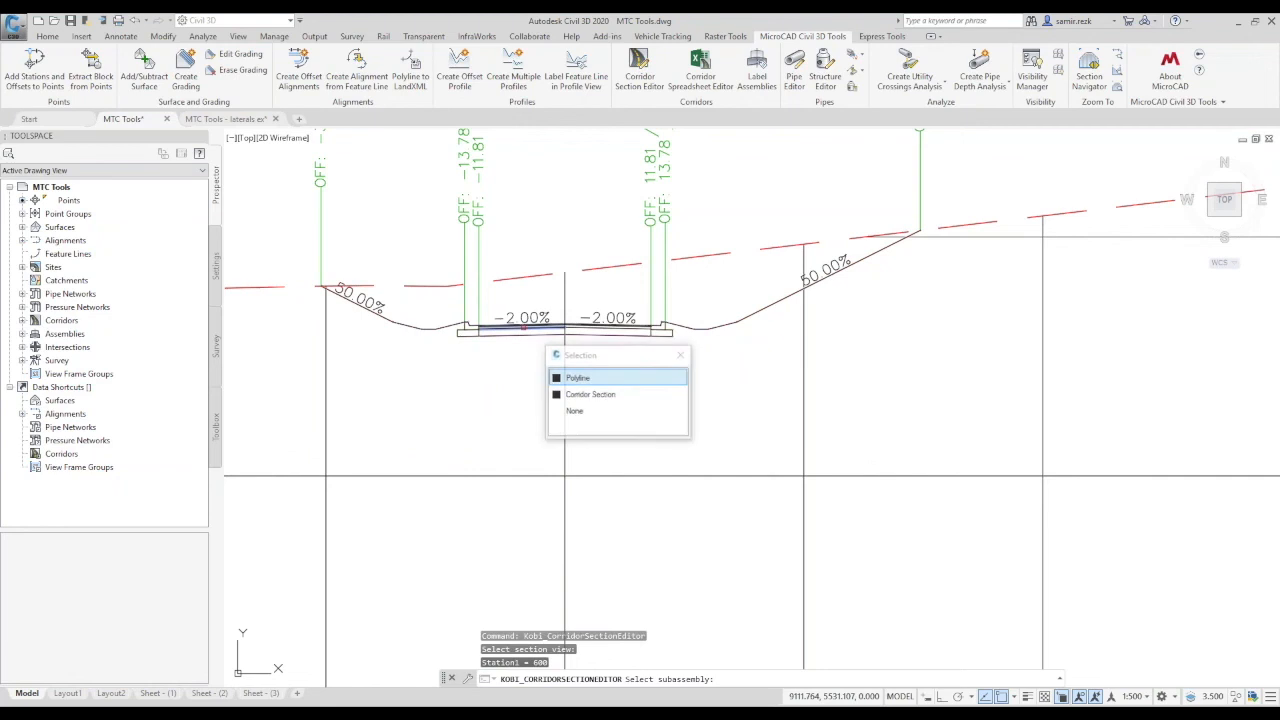
{"action": "left_click", "coordinate": [597, 381]}
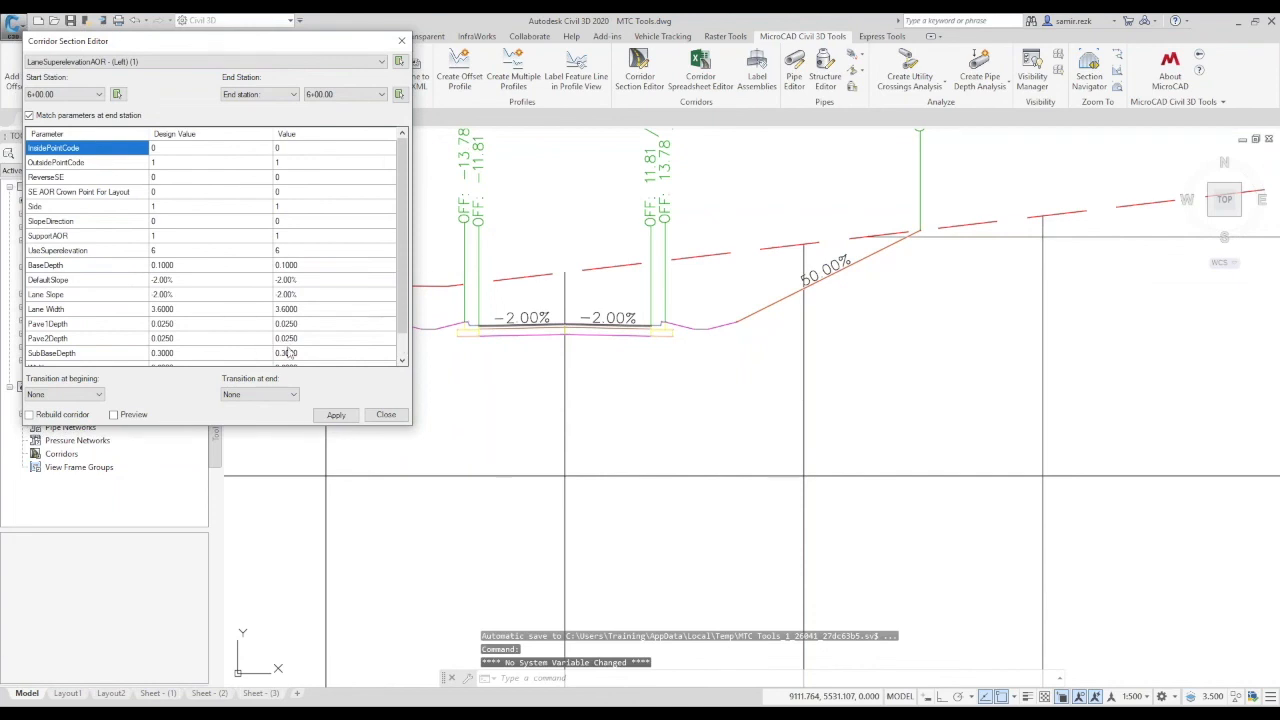
Set the left lane's Width to 7.2 and its end station to 7+00.00.
{"action": "left_click", "coordinate": [395, 342]}
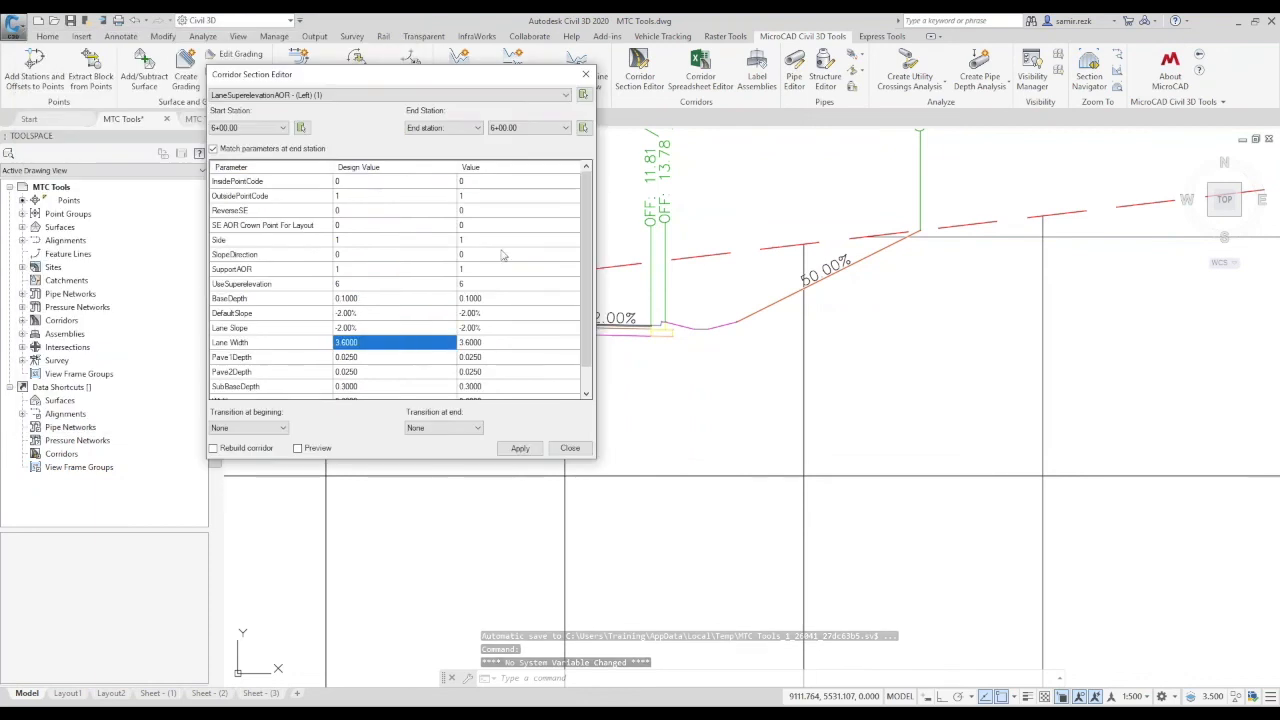
{"action": "scroll", "coordinate": [578, 358], "scroll_direction": "down", "scroll_amount": 1}
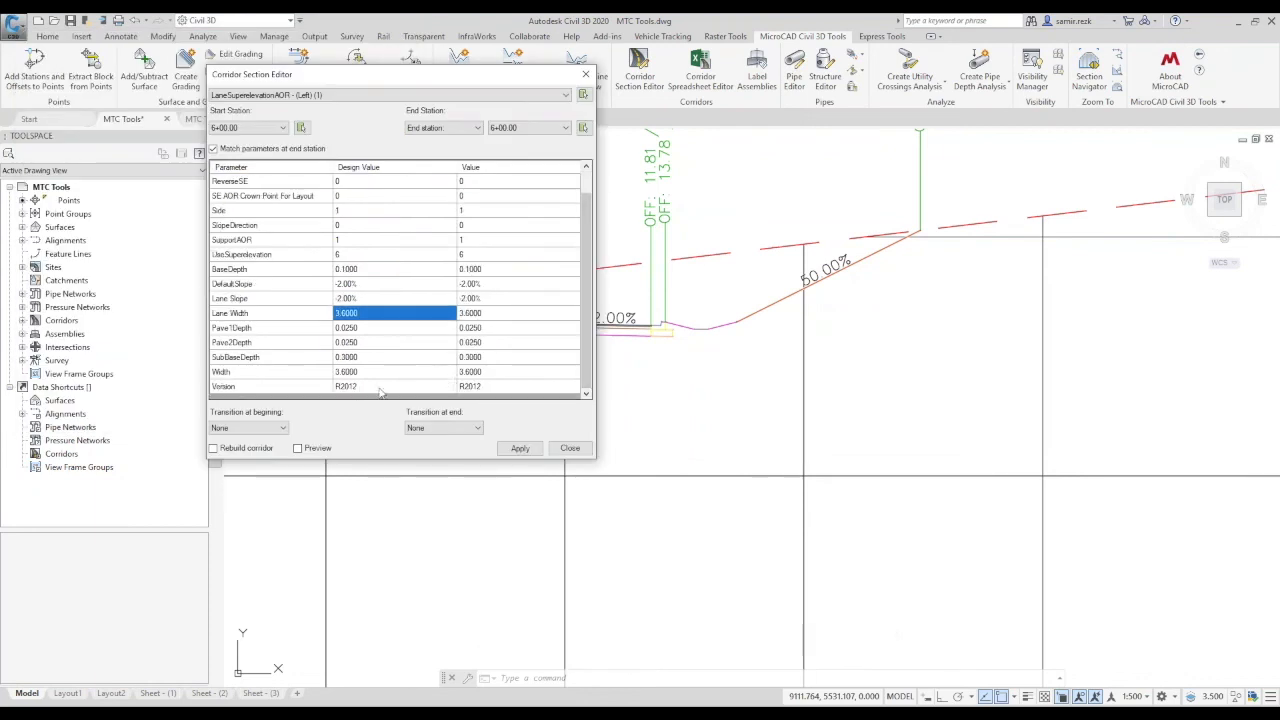
{"action": "left_click", "coordinate": [492, 374]}
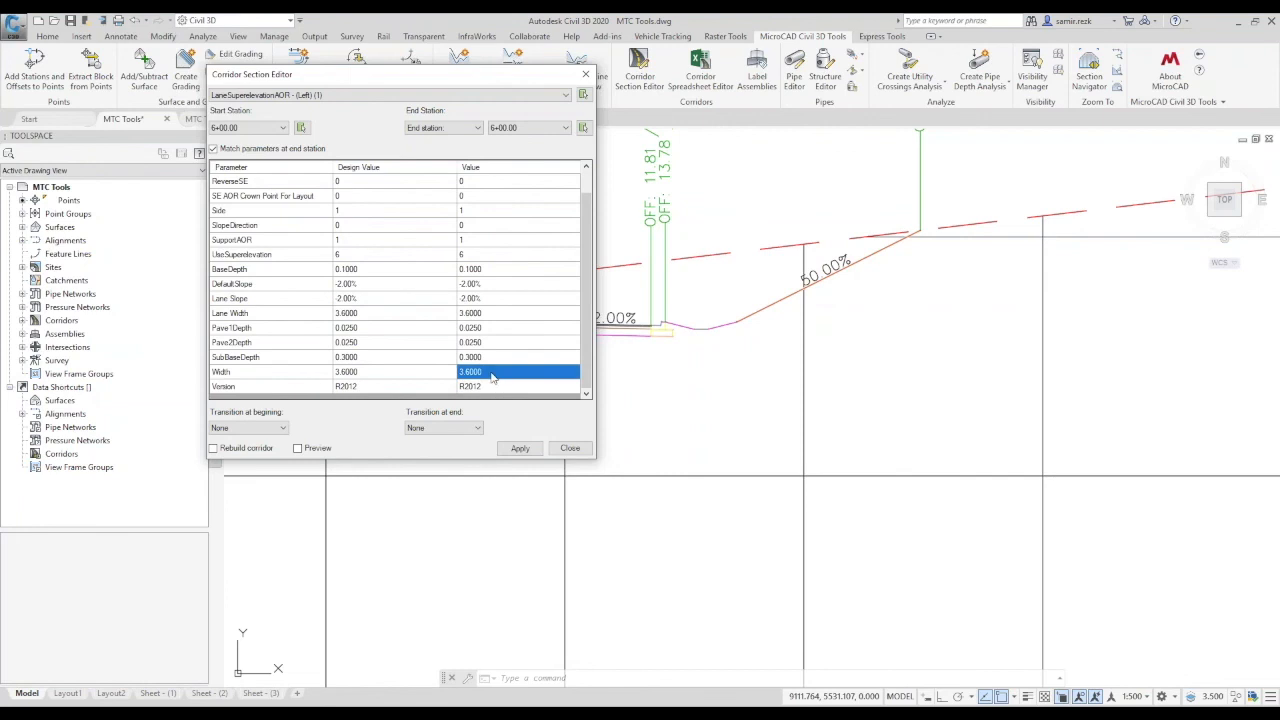
{"action": "type", "text": "7.2"}
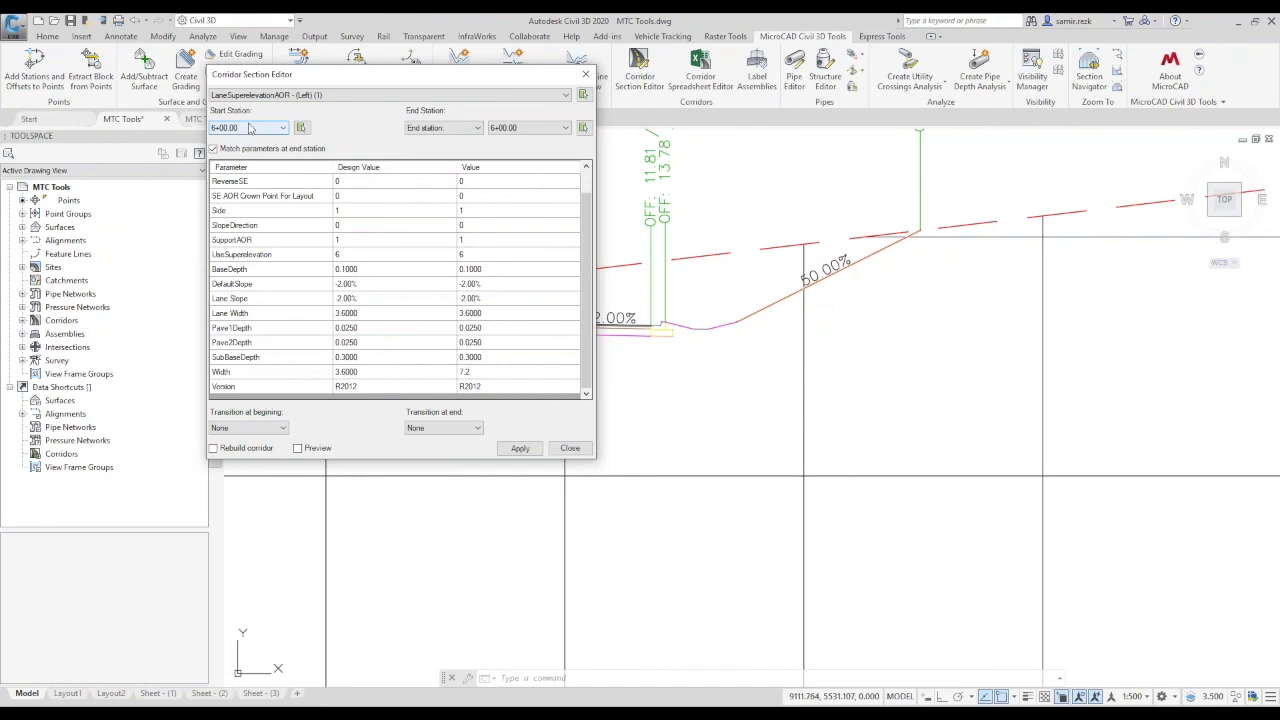
{"action": "left_click", "coordinate": [513, 131]}
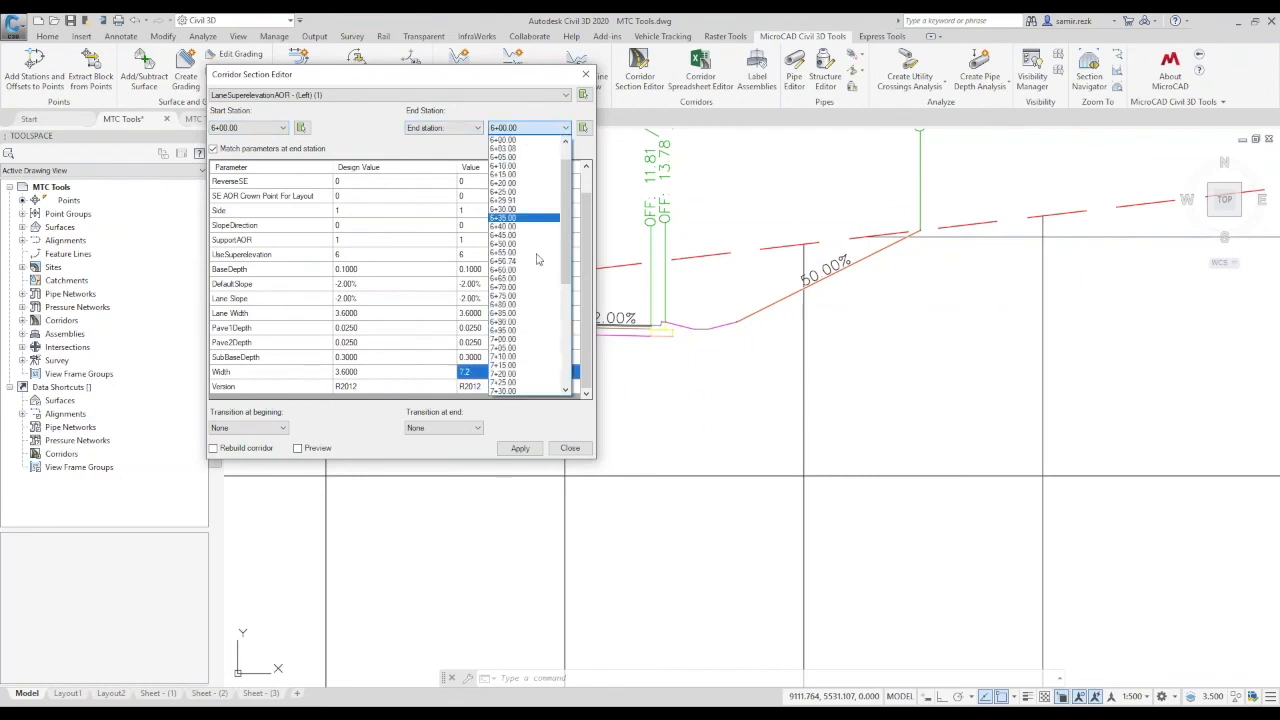
{"action": "left_click", "coordinate": [515, 340]}
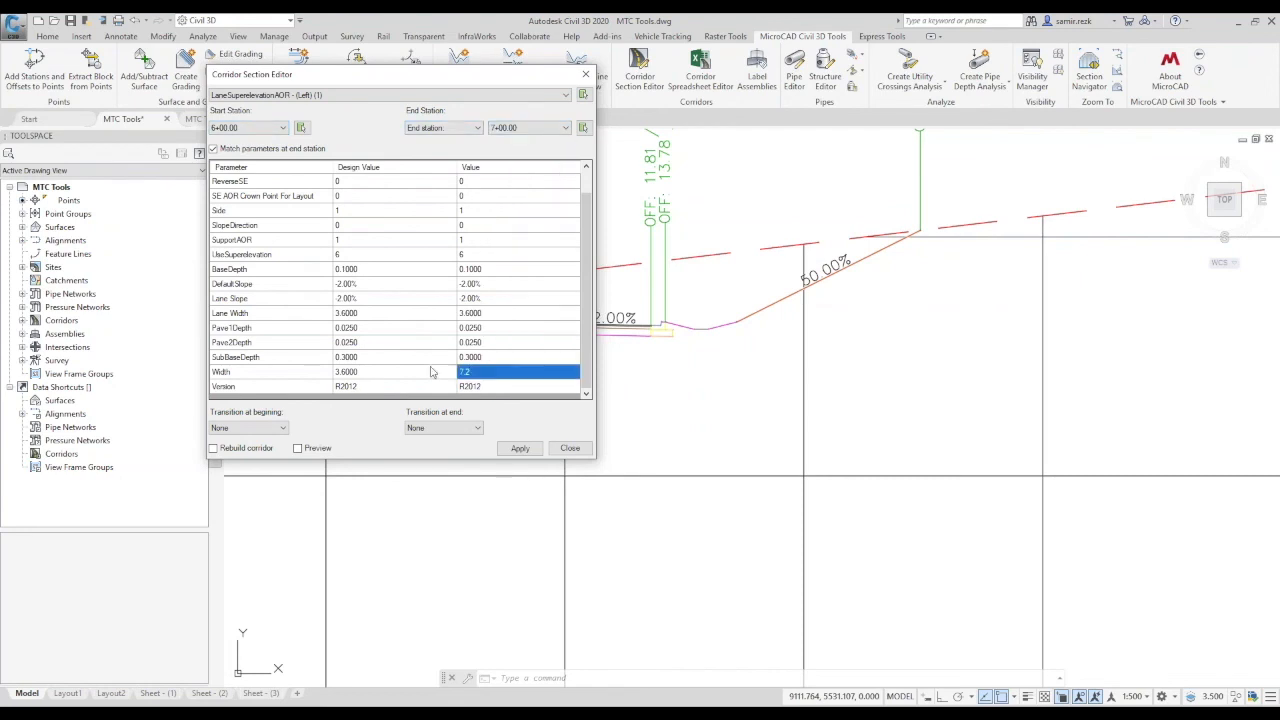
Add transitions by length of 10 at both the beginning and the end of the lane widening.
{"action": "left_click", "coordinate": [262, 430]}
{"action": "left_click", "coordinate": [245, 452]}
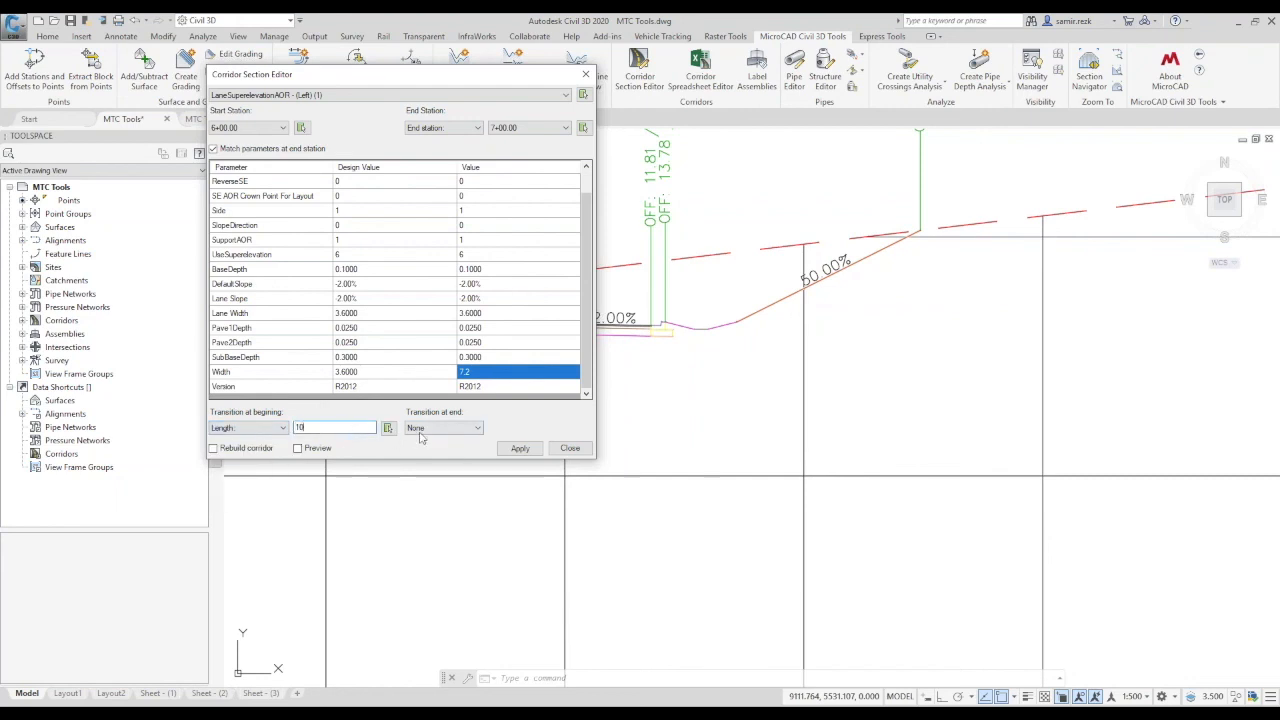
{"action": "left_click", "coordinate": [445, 428]}
{"action": "left_click", "coordinate": [440, 450]}
{"action": "left_click", "coordinate": [501, 428]}
{"action": "type", "text": "10"}
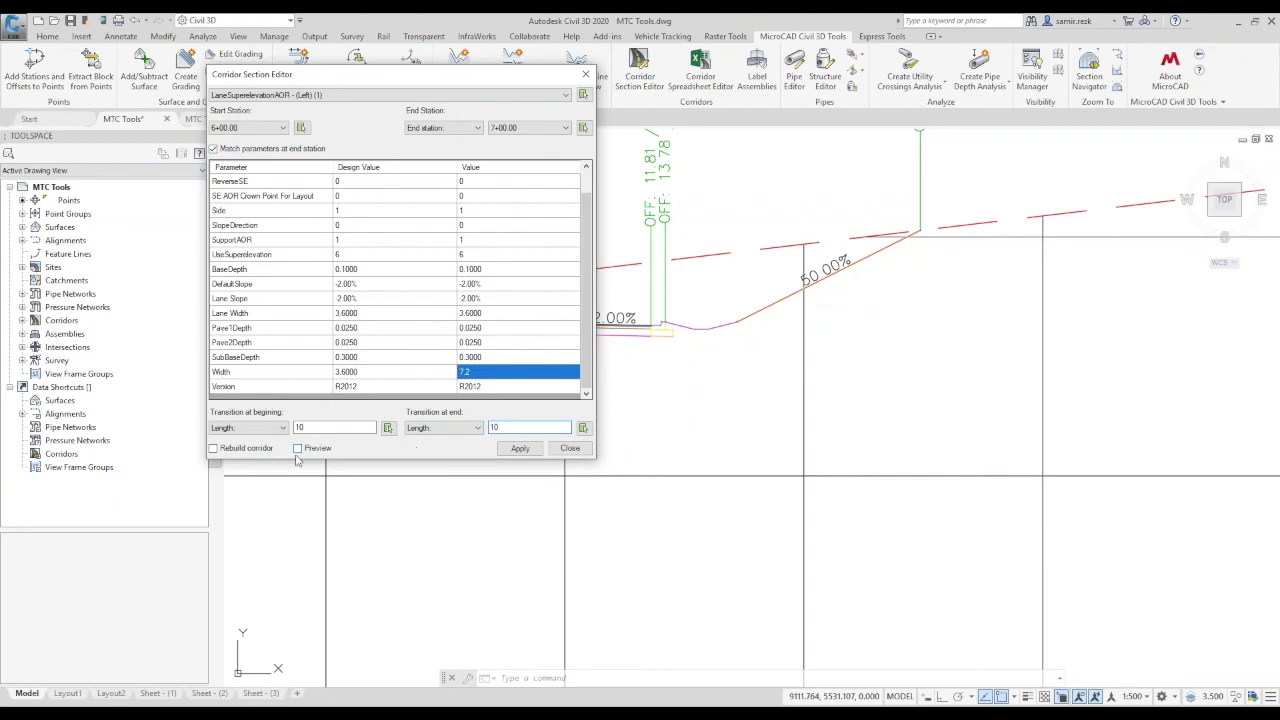
Enable Rebuild corridor and Preview, apply the lane width change, and close the section editor.
{"action": "left_click", "coordinate": [225, 452]}
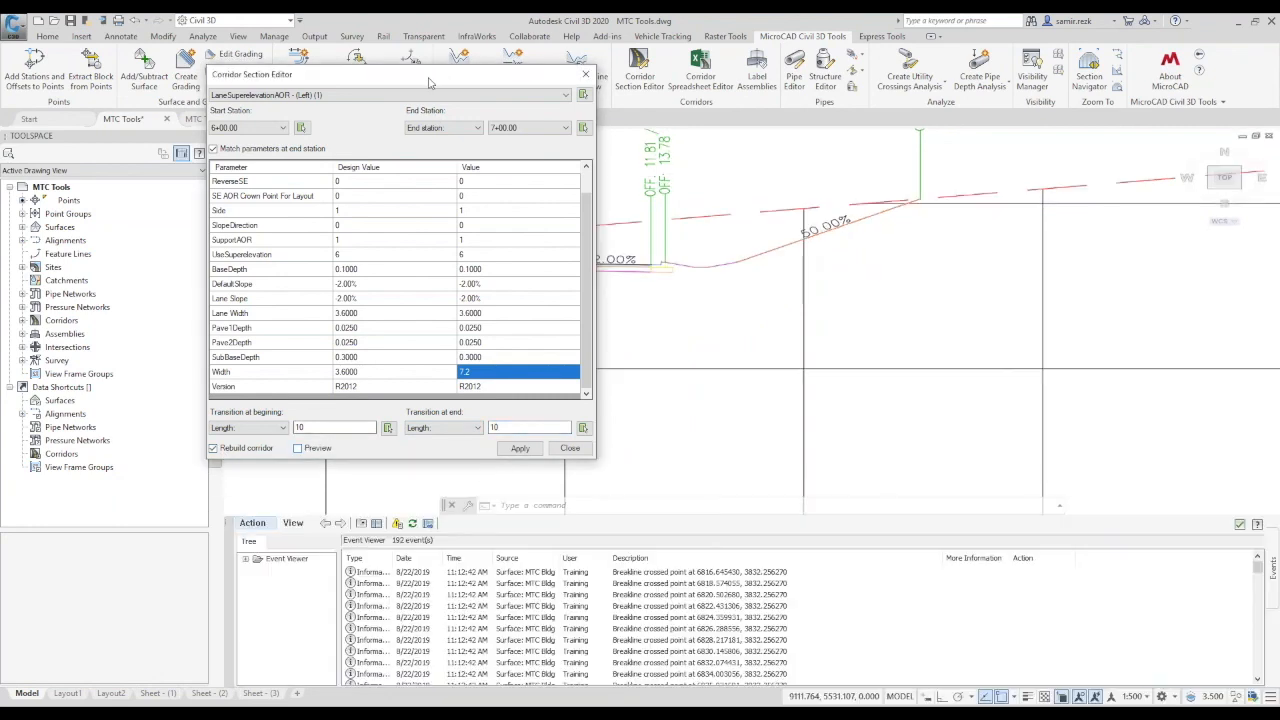
{"action": "left_click_drag", "start_coordinate": [387, 74], "coordinate": [715, 107]}
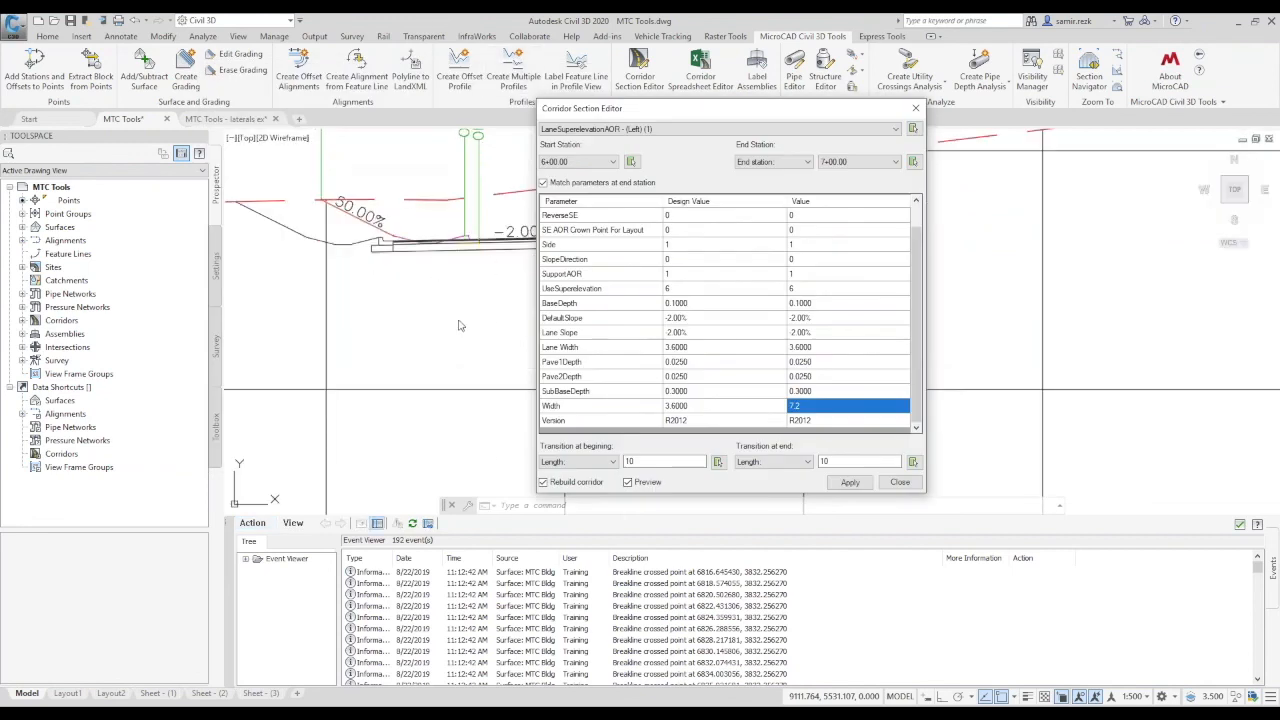
{"action": "left_click", "coordinate": [851, 483]}
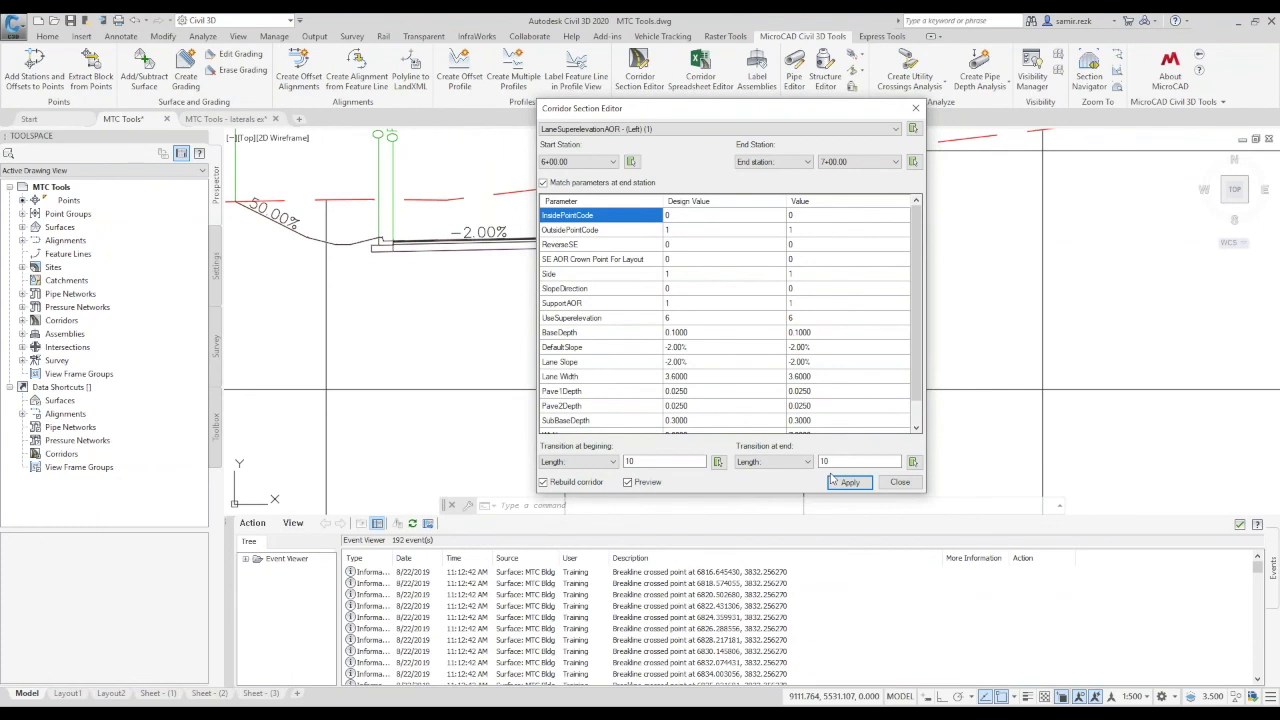
{"action": "left_click", "coordinate": [849, 484]}
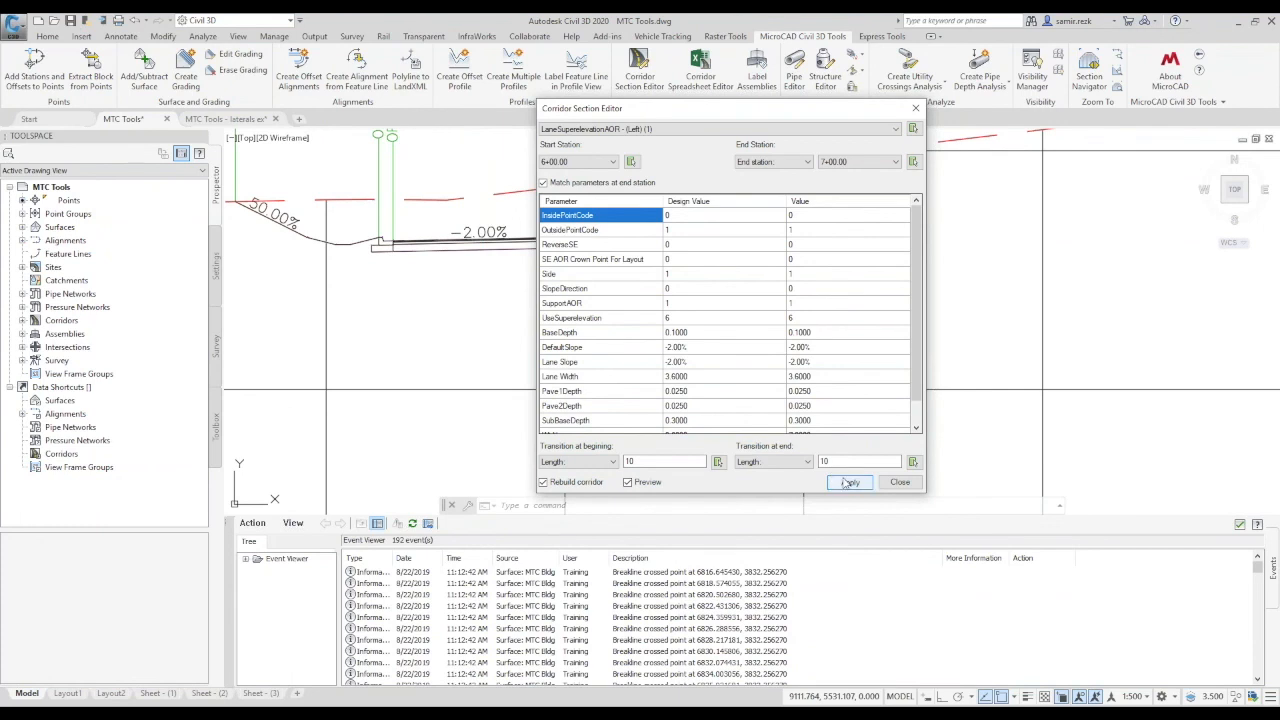
{"action": "left_click", "coordinate": [899, 481]}
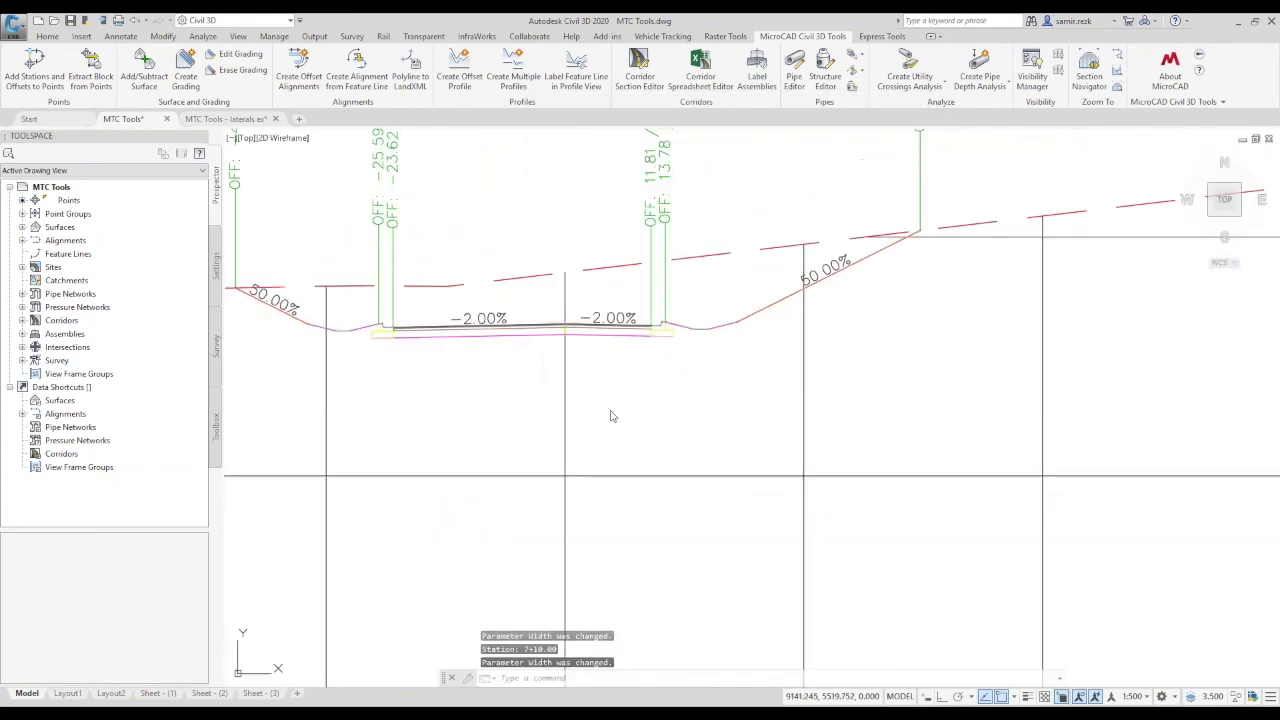
Examine the corridor in plan between stations 6+00 and 7+00, including the transitions at both ends of the widened lane.
{"action": "left_click", "coordinate": [614, 422]}
{"action": "scroll", "coordinate": [614, 423], "scroll_direction": "down", "scroll_amount": 6}
{"action": "middle_click_drag", "start_coordinate": [568, 472], "coordinate": [852, 326]}
{"action": "scroll", "coordinate": [852, 326], "scroll_direction": "down", "scroll_amount": 4}
{"action": "scroll", "coordinate": [554, 549], "scroll_direction": "down", "scroll_amount": 5}
{"action": "middle_click_drag", "start_coordinate": [551, 548], "coordinate": [798, 302]}
{"action": "scroll", "coordinate": [688, 435], "scroll_direction": "down", "scroll_amount": 2}
{"action": "middle_click_drag", "start_coordinate": [545, 527], "coordinate": [937, 263]}
{"action": "scroll", "coordinate": [629, 396], "scroll_direction": "up", "scroll_amount": 8}
{"action": "scroll", "coordinate": [512, 443], "scroll_direction": "down", "scroll_amount": 3}
{"action": "scroll", "coordinate": [634, 443], "scroll_direction": "up", "scroll_amount": 5}
{"action": "middle_click_drag", "start_coordinate": [648, 429], "coordinate": [811, 411]}
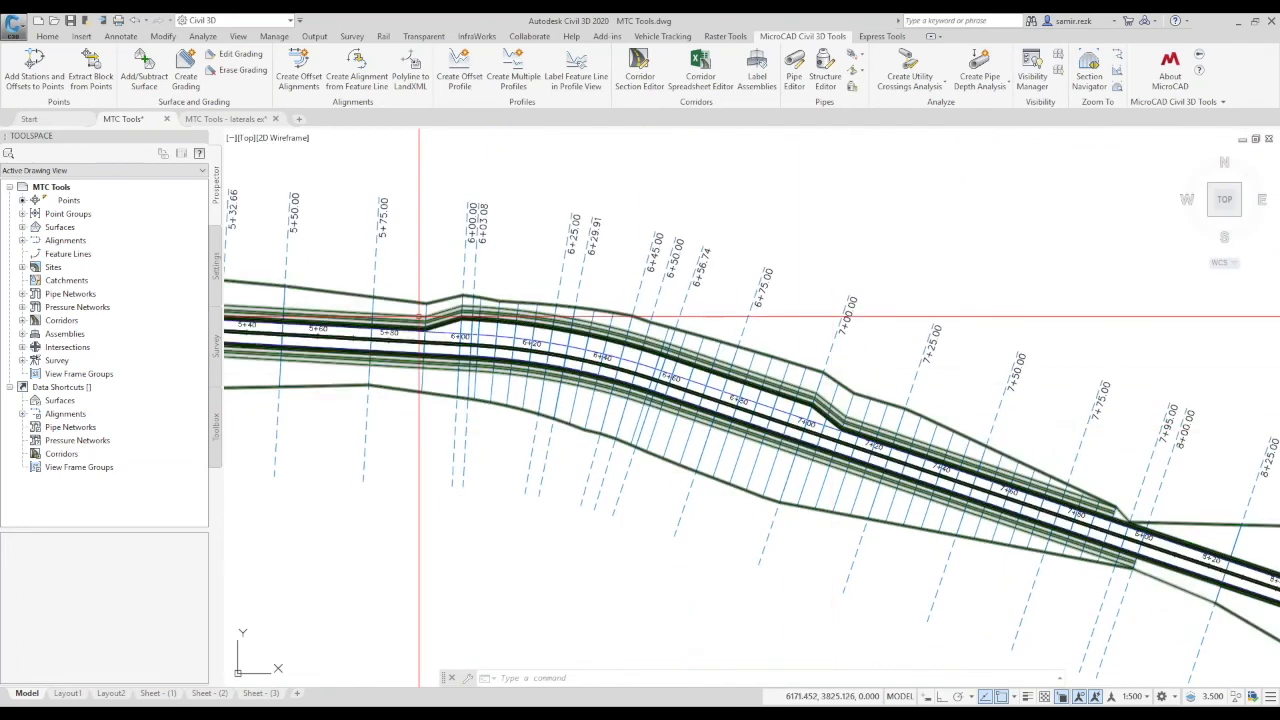
Label all assemblies using the Annotative text style, text height 2, X offset 0 and Y offset -10.
{"action": "mouse_move", "coordinate": [905, 536]}
{"action": "middle_mouse_down"}
{"action": "mouse_move", "coordinate": [685, 524]}
{"action": "mouse_move", "coordinate": [750, 542]}
{"action": "middle_mouse_up"}
{"action": "scroll", "coordinate": [709, 517], "scroll_direction": "down", "scroll_amount": 5}
{"action": "middle_click_drag", "start_coordinate": [800, 484], "coordinate": [468, 430]}
{"action": "scroll", "coordinate": [469, 429], "scroll_direction": "down", "scroll_amount": 2}
{"action": "mouse_move", "coordinate": [689, 347]}
{"action": "middle_mouse_down"}
{"action": "mouse_move", "coordinate": [463, 466]}
{"action": "mouse_move", "coordinate": [475, 504]}
{"action": "middle_mouse_up"}
{"action": "scroll", "coordinate": [475, 504], "scroll_direction": "down", "scroll_amount": 2}
{"action": "mouse_move", "coordinate": [568, 444]}
{"action": "middle_mouse_down"}
{"action": "mouse_move", "coordinate": [418, 448]}
{"action": "mouse_move", "coordinate": [520, 430]}
{"action": "mouse_move", "coordinate": [386, 430]}
{"action": "middle_mouse_up"}
{"action": "middle_click_drag", "start_coordinate": [649, 363], "coordinate": [416, 362]}
{"action": "middle_click_drag", "start_coordinate": [887, 305], "coordinate": [812, 475]}
{"action": "scroll", "coordinate": [748, 324], "scroll_direction": "up", "scroll_amount": 3}
{"action": "middle_click_drag", "start_coordinate": [757, 251], "coordinate": [690, 314]}
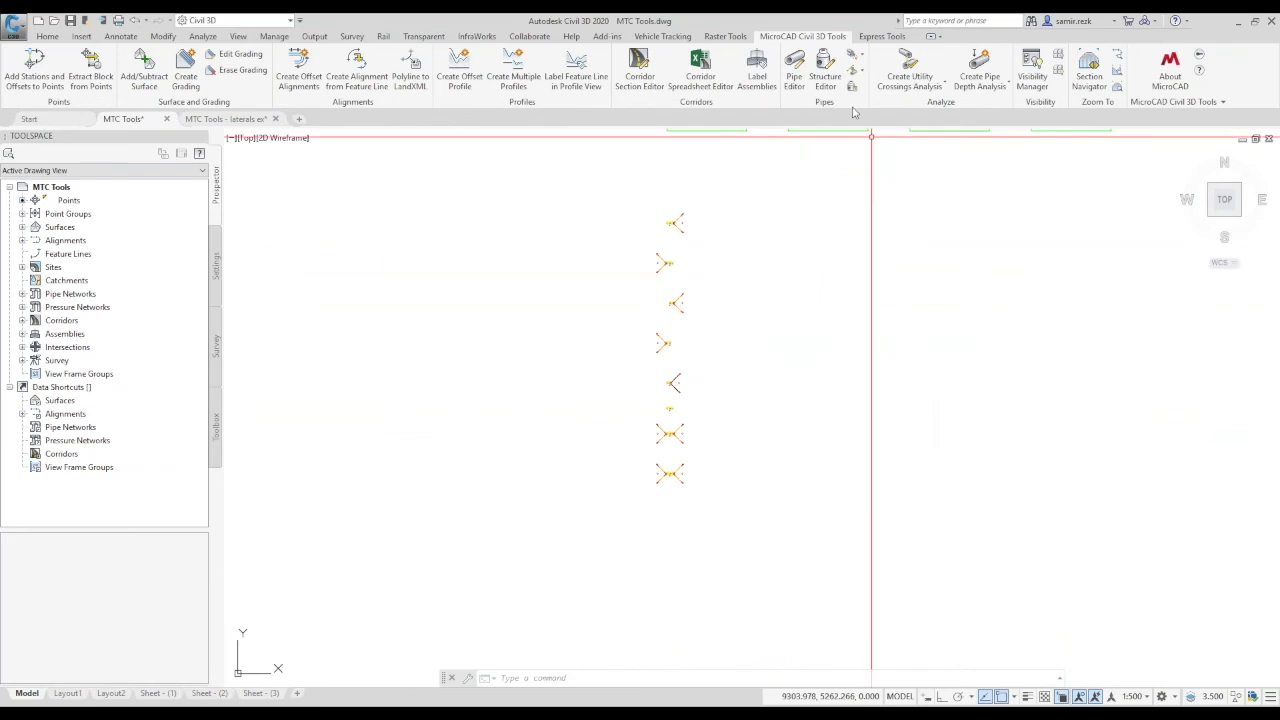
{"action": "left_click", "coordinate": [760, 78]}
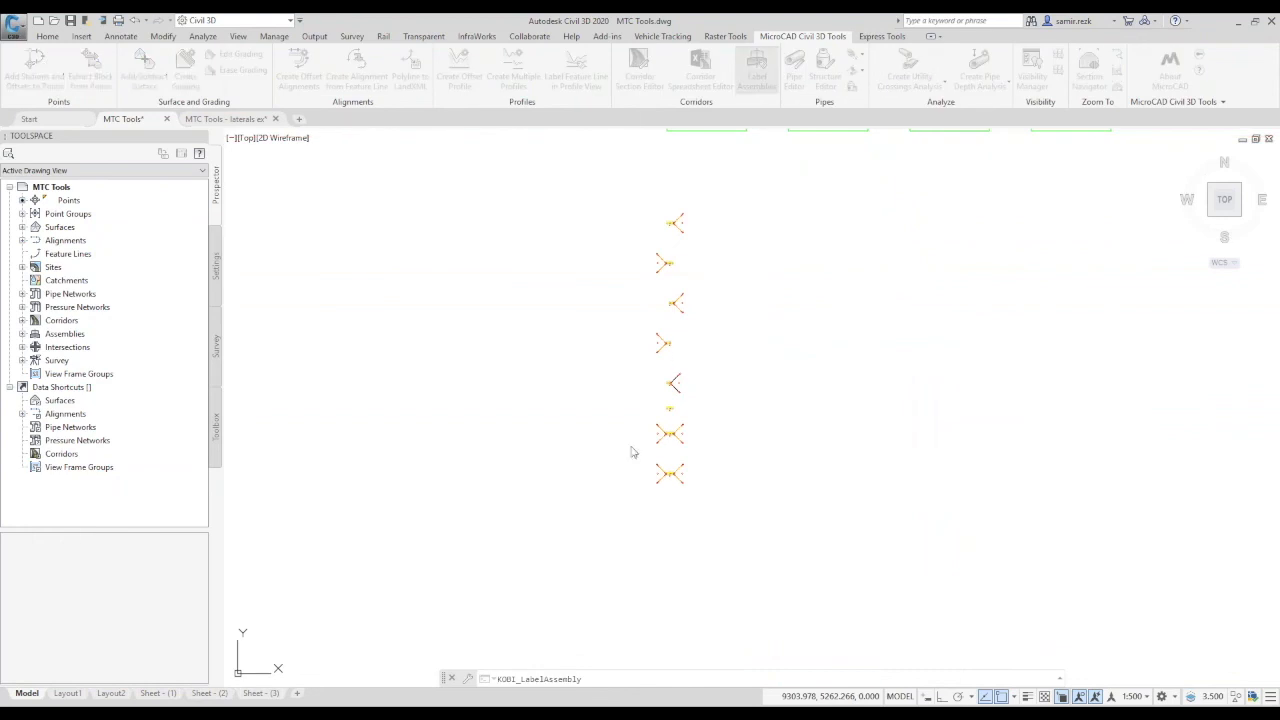
{"action": "left_click_drag", "start_coordinate": [155, 49], "coordinate": [401, 157]}
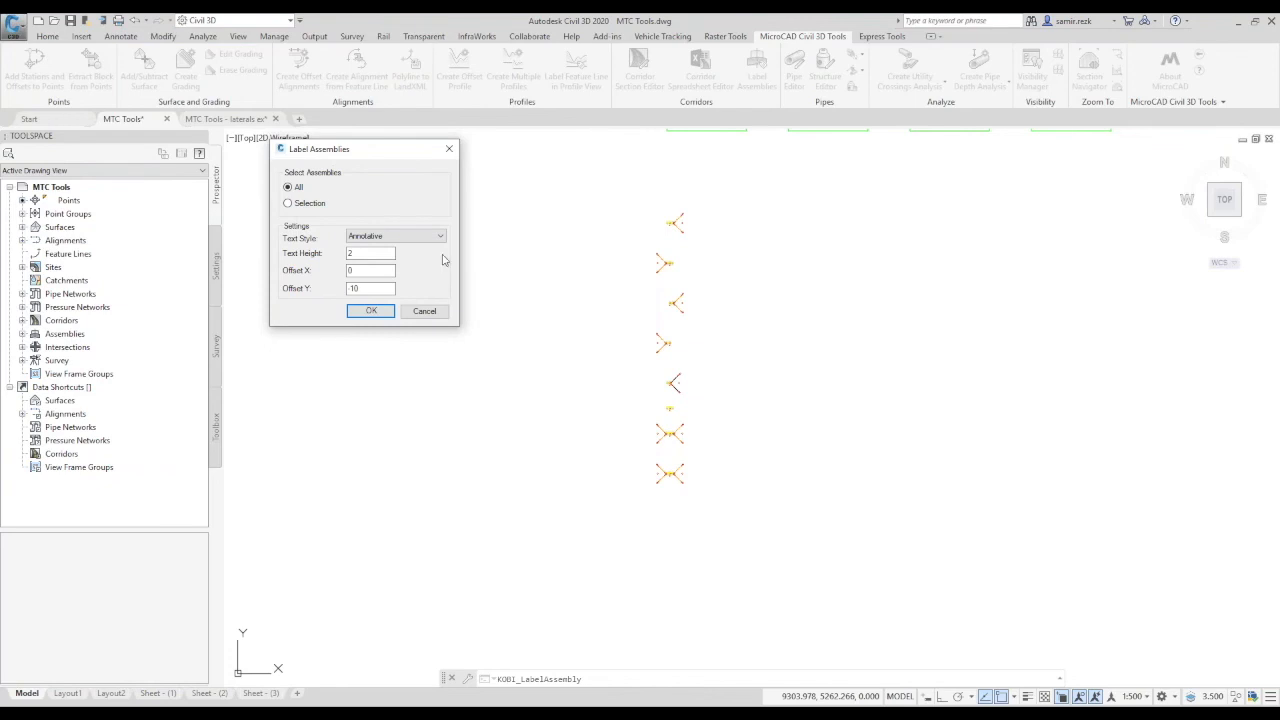
{"action": "left_click", "coordinate": [369, 310]}
{"action": "scroll", "coordinate": [705, 490], "scroll_direction": "up", "scroll_amount": 10}
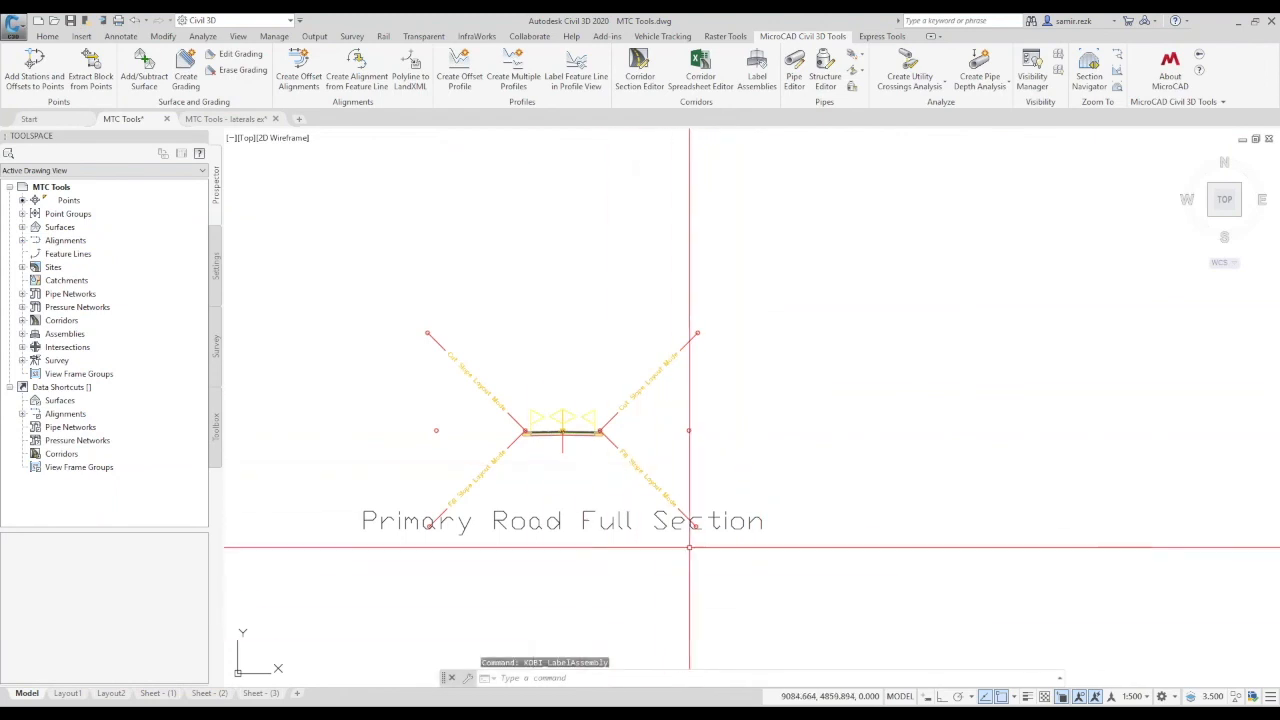
{"action": "scroll", "coordinate": [557, 514], "scroll_direction": "down", "scroll_amount": 6}
{"action": "middle_click_drag", "start_coordinate": [812, 494], "coordinate": [762, 495]}
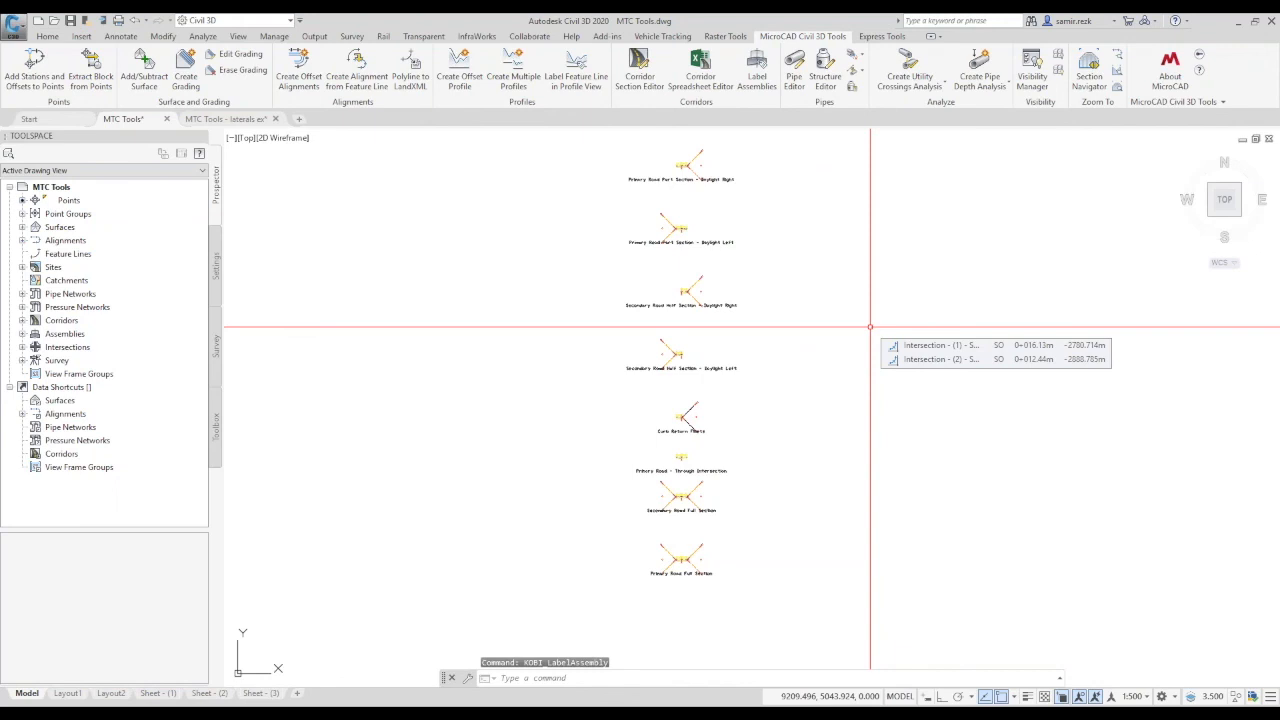
Examine the pipe network along the road in plan, around stations 6+20 to 6+60.
{"action": "scroll", "coordinate": [802, 420], "scroll_direction": "down", "scroll_amount": 6}
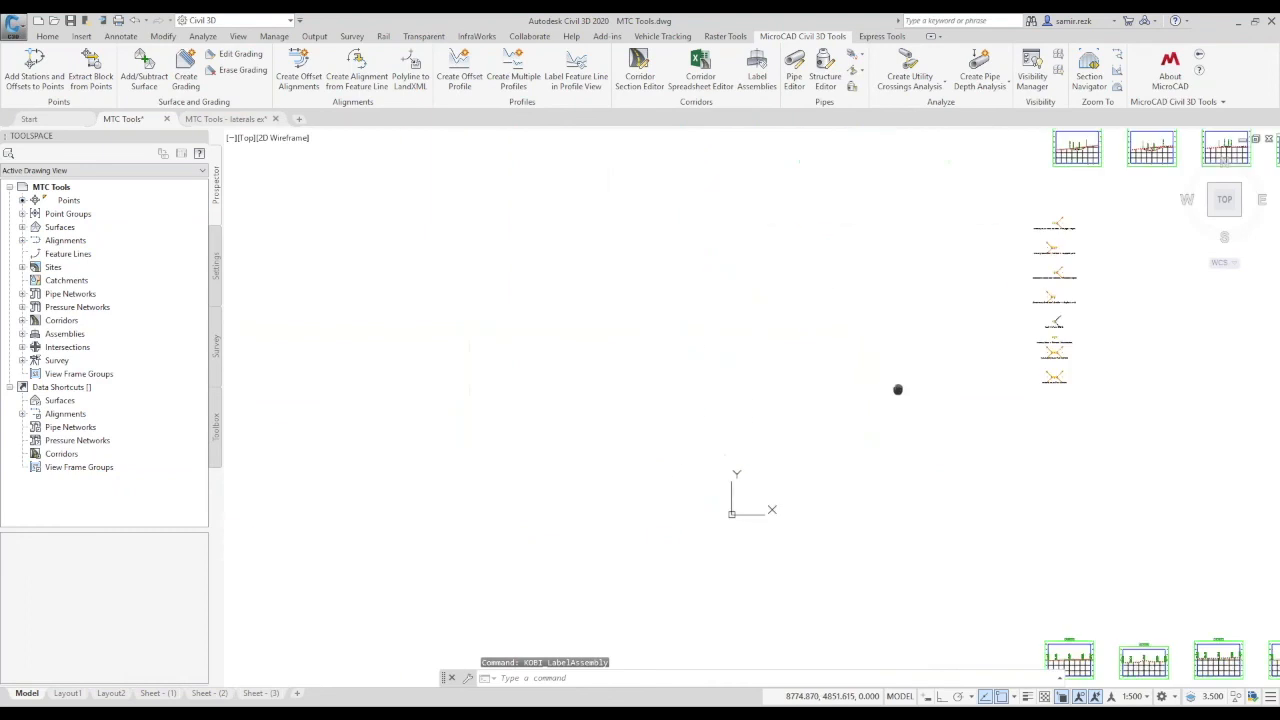
{"action": "scroll", "coordinate": [670, 505], "scroll_direction": "up", "scroll_amount": 6}
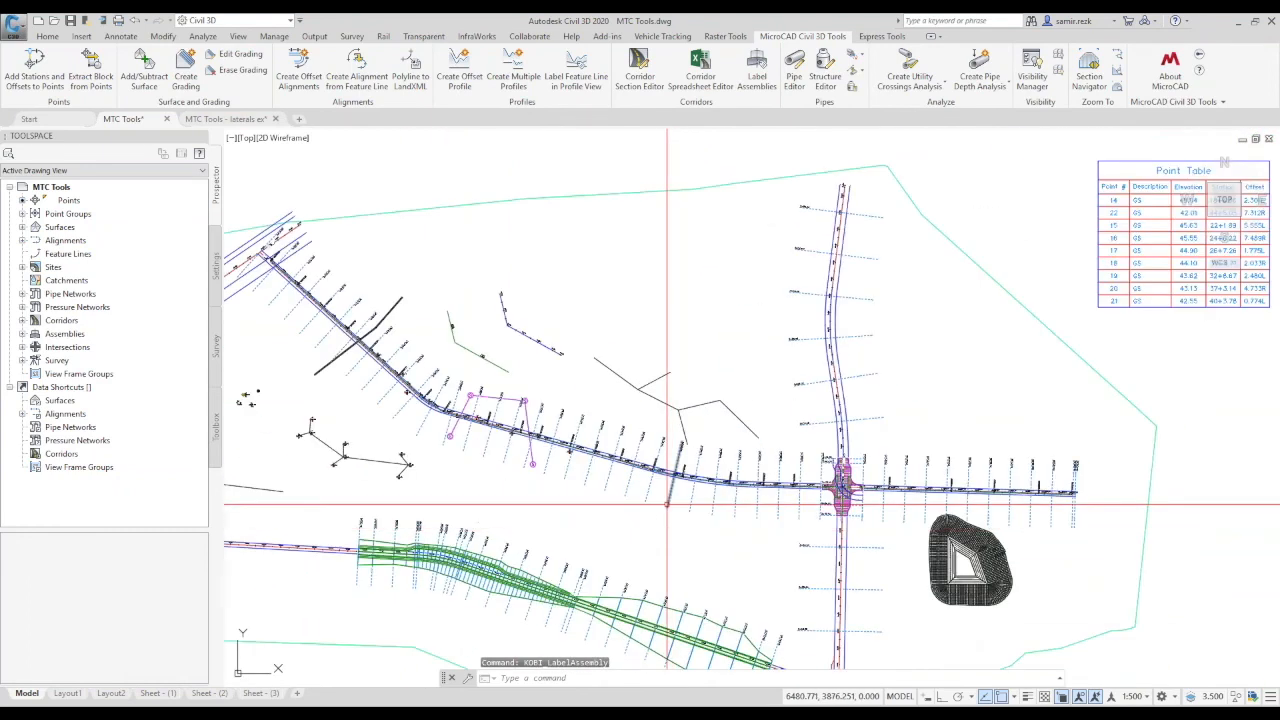
{"action": "scroll", "coordinate": [578, 451], "scroll_direction": "up", "scroll_amount": 4}
{"action": "scroll", "coordinate": [578, 451], "scroll_direction": "down", "scroll_amount": 3}
{"action": "scroll", "coordinate": [517, 437], "scroll_direction": "up", "scroll_amount": 4}
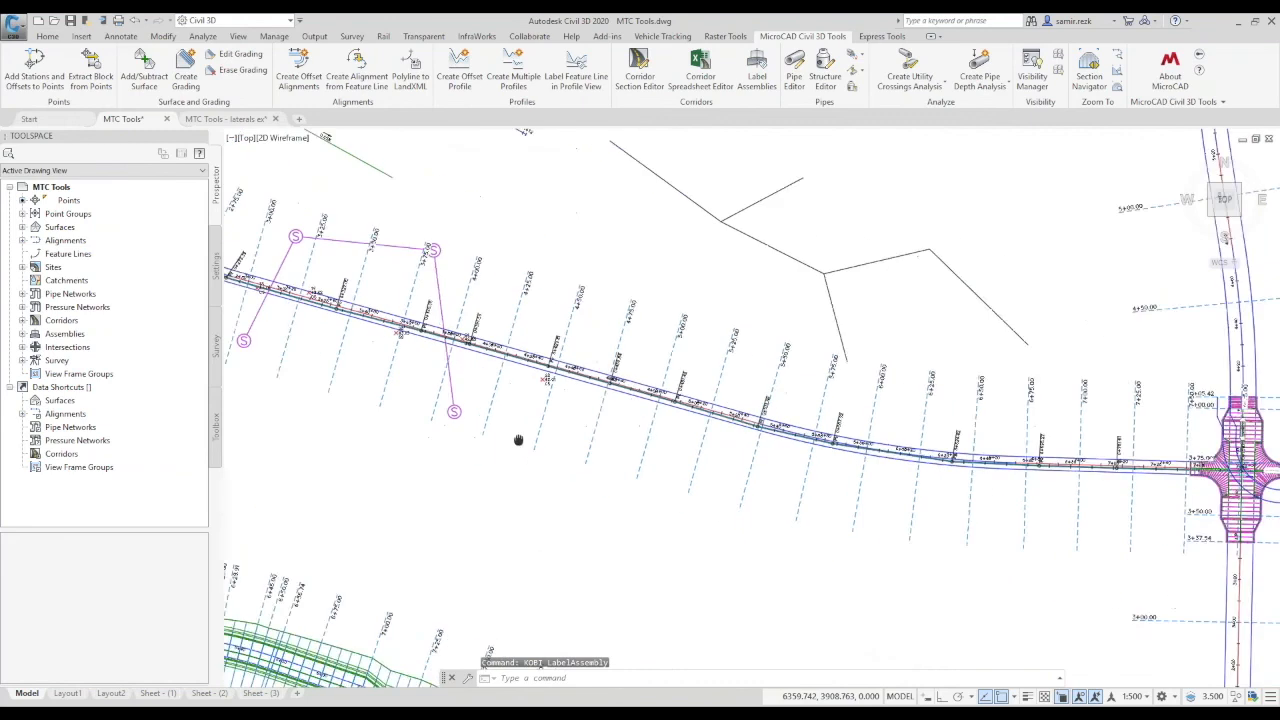
{"action": "scroll", "coordinate": [690, 433], "scroll_direction": "up", "scroll_amount": 4}
{"action": "scroll", "coordinate": [928, 508], "scroll_direction": "up", "scroll_amount": 2}
{"action": "middle_click_drag", "start_coordinate": [862, 494], "coordinate": [436, 419]}
{"action": "middle_click_drag", "start_coordinate": [830, 497], "coordinate": [368, 451]}
{"action": "scroll", "coordinate": [644, 330], "scroll_direction": "up", "scroll_amount": 4}
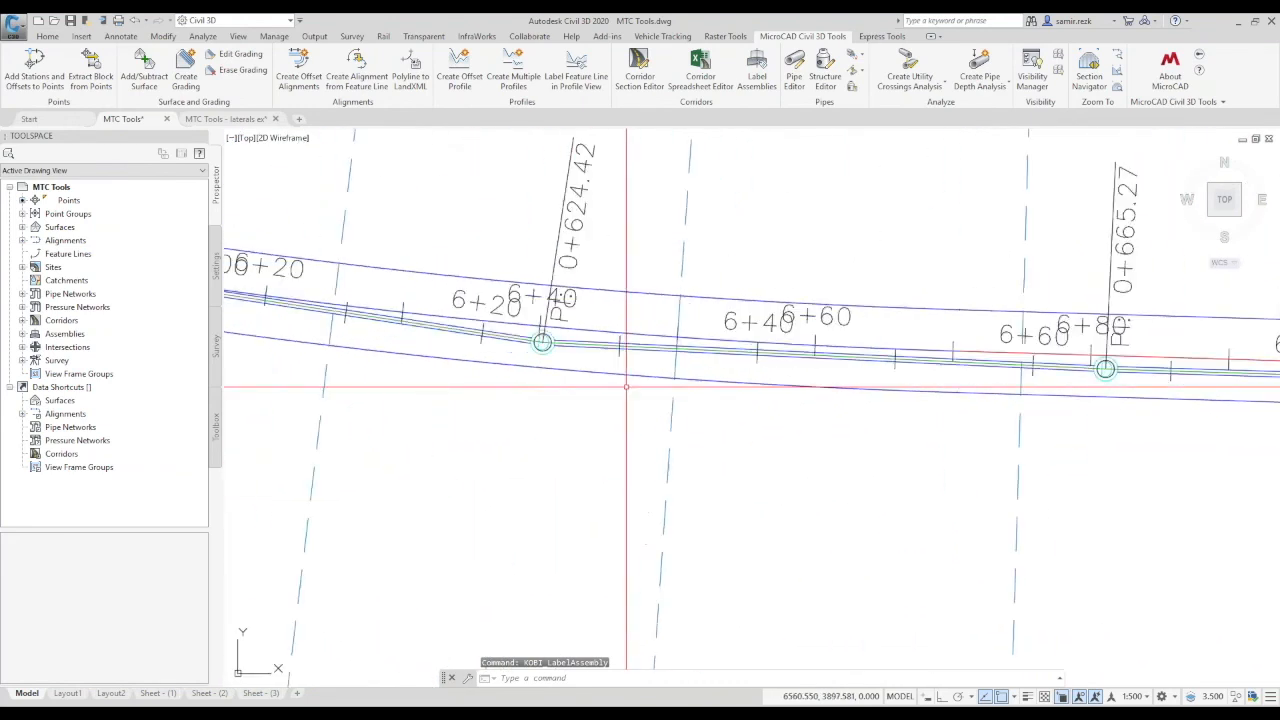
{"action": "scroll", "coordinate": [644, 330], "scroll_direction": "down", "scroll_amount": 1}
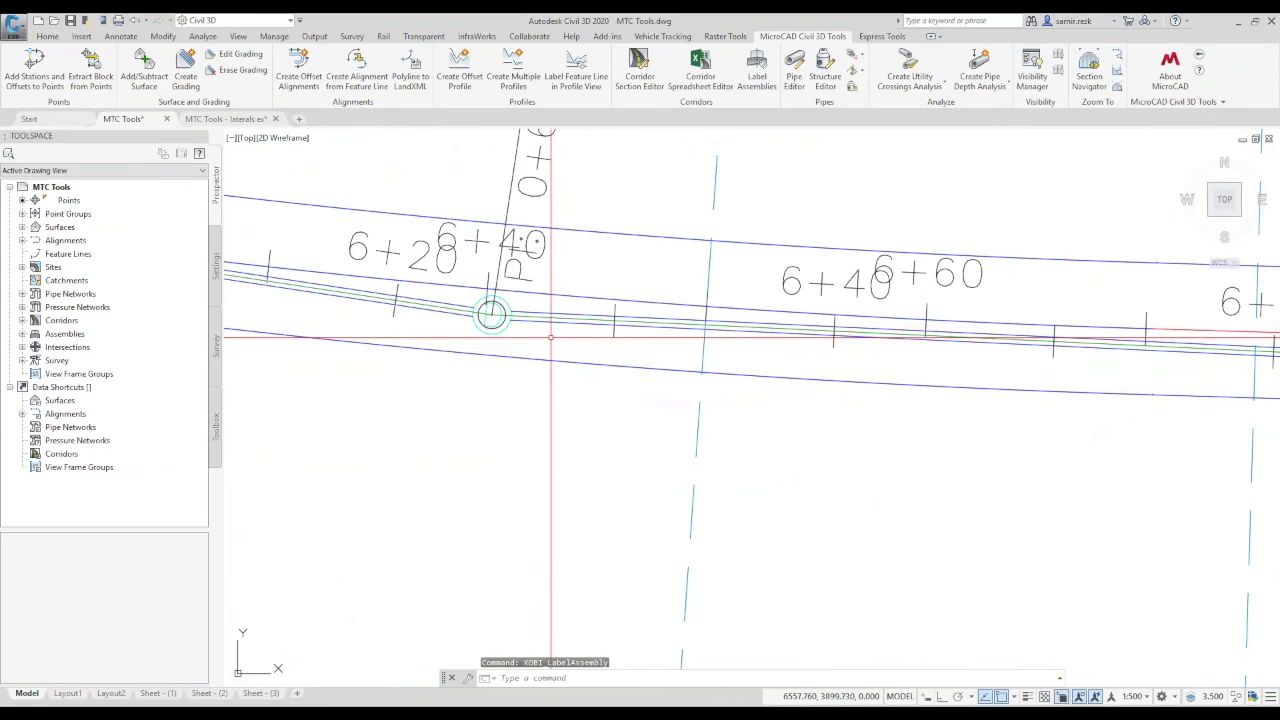
Open the Pipe Editor for the whole pipe run in the lower profile view, from its first pipe to its last.
{"action": "scroll", "coordinate": [619, 428], "scroll_direction": "down", "scroll_amount": 3}
{"action": "scroll", "coordinate": [660, 456], "scroll_direction": "down", "scroll_amount": 5}
{"action": "scroll", "coordinate": [763, 566], "scroll_direction": "down", "scroll_amount": 2}
{"action": "middle_click_drag", "start_coordinate": [756, 580], "coordinate": [800, 362]}
{"action": "middle_click_drag", "start_coordinate": [703, 522], "coordinate": [741, 215]}
{"action": "scroll", "coordinate": [670, 522], "scroll_direction": "up", "scroll_amount": 4}
{"action": "middle_click_drag", "start_coordinate": [793, 524], "coordinate": [795, 506]}
{"action": "key", "text": "Escape"}
{"action": "key", "text": "Escape"}
{"action": "scroll", "coordinate": [800, 510], "scroll_direction": "down", "scroll_amount": 2}
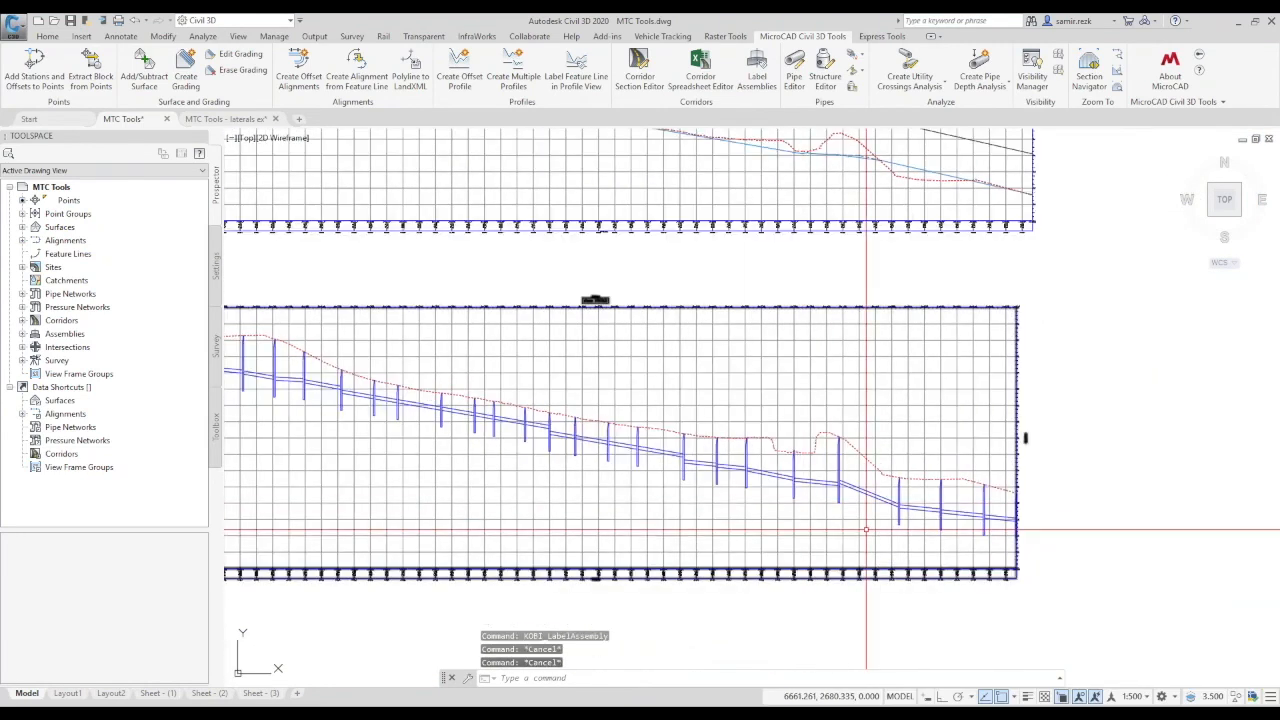
{"action": "middle_click_drag", "start_coordinate": [830, 540], "coordinate": [957, 557]}
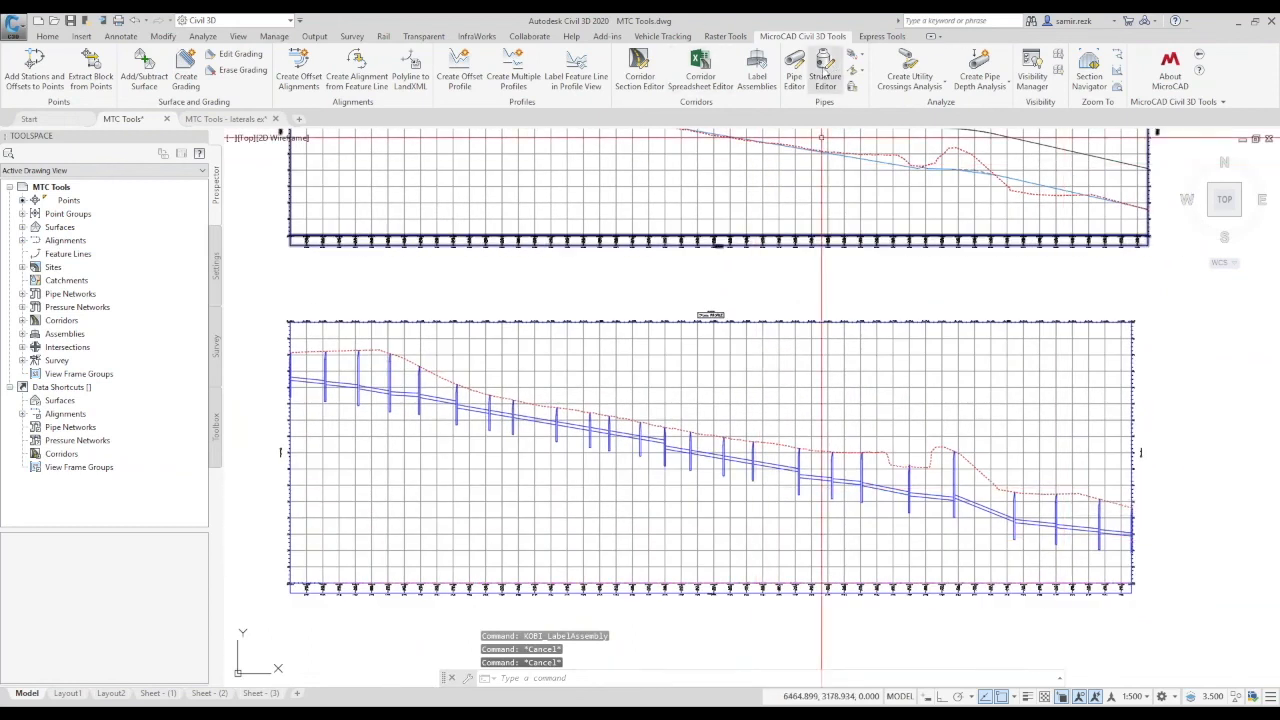
{"action": "left_click", "coordinate": [793, 76]}
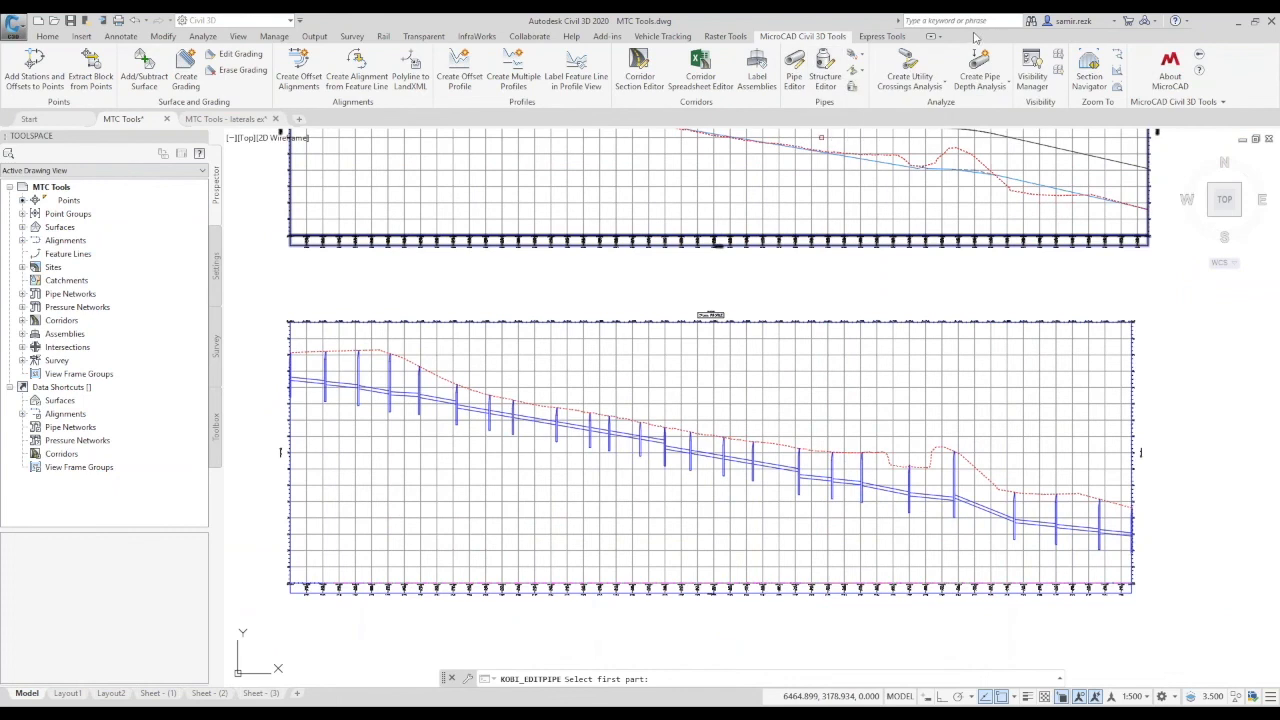
{"action": "left_click", "coordinate": [311, 381]}
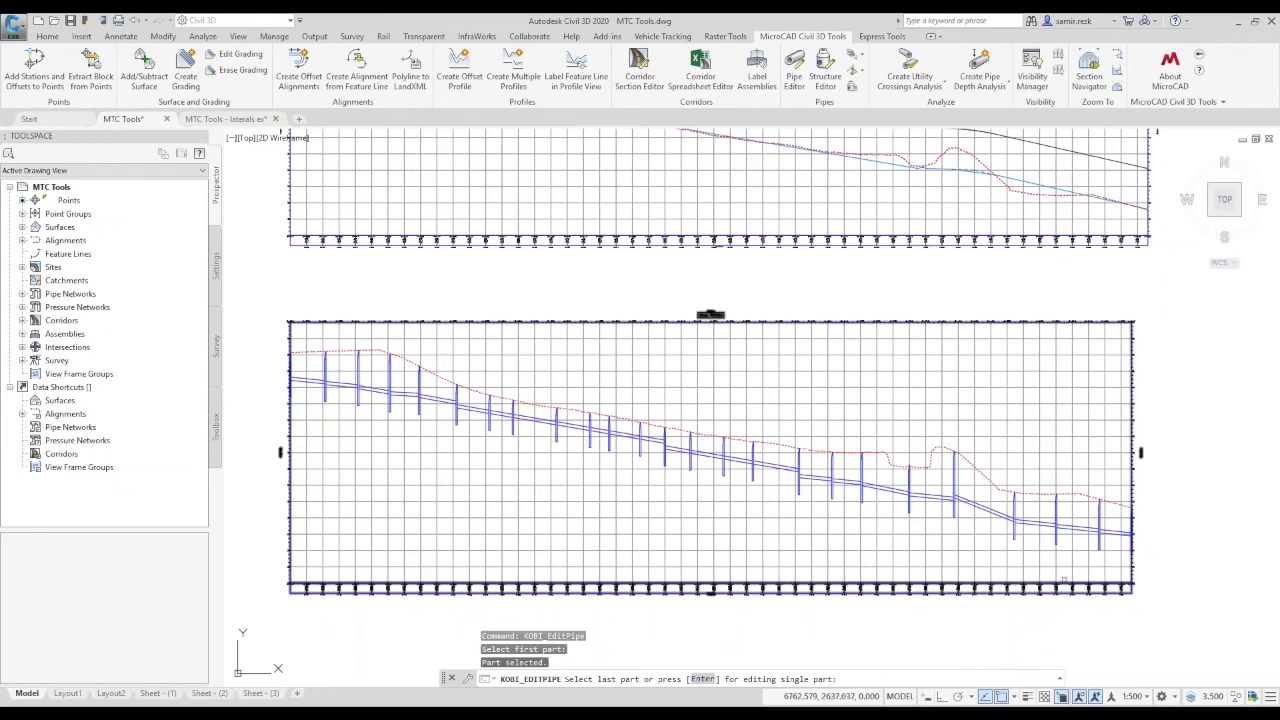
{"action": "left_click", "coordinate": [1108, 533]}
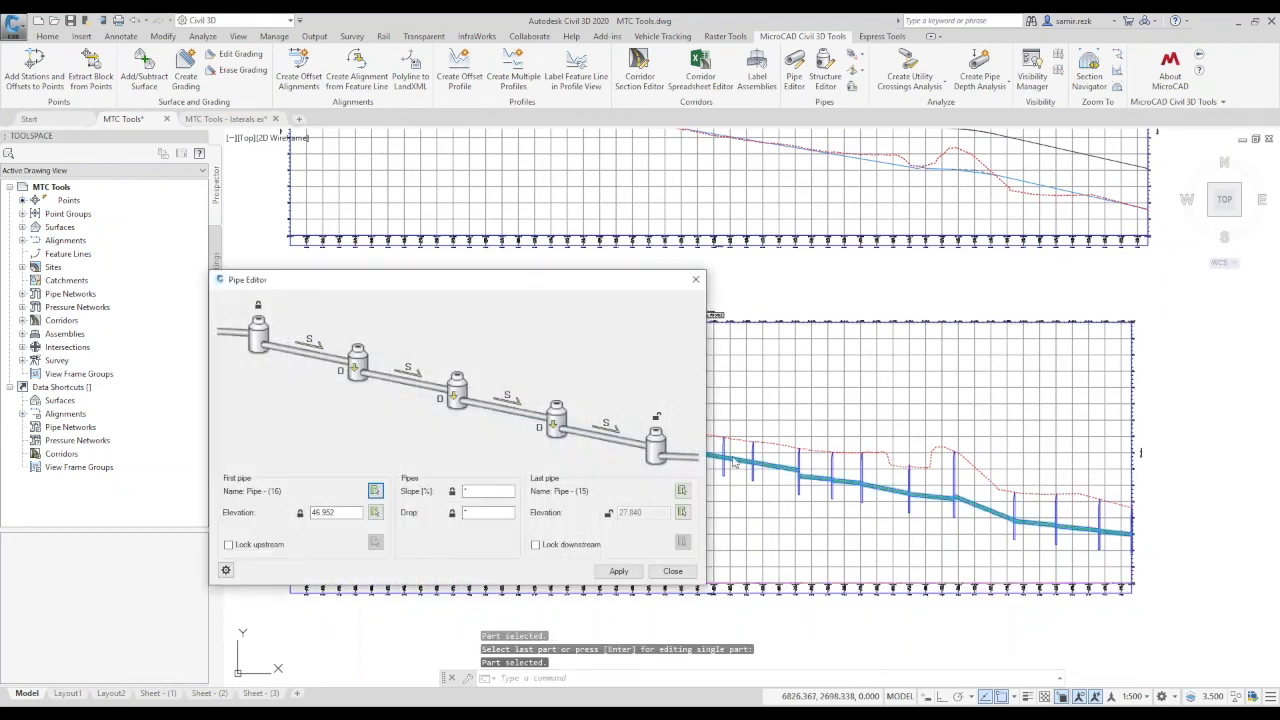
{"action": "mouse_move", "coordinate": [612, 282]}
{"action": "left_mouse_down"}
{"action": "mouse_move", "coordinate": [1034, 179]}
{"action": "mouse_move", "coordinate": [1044, 104]}
{"action": "left_mouse_up"}
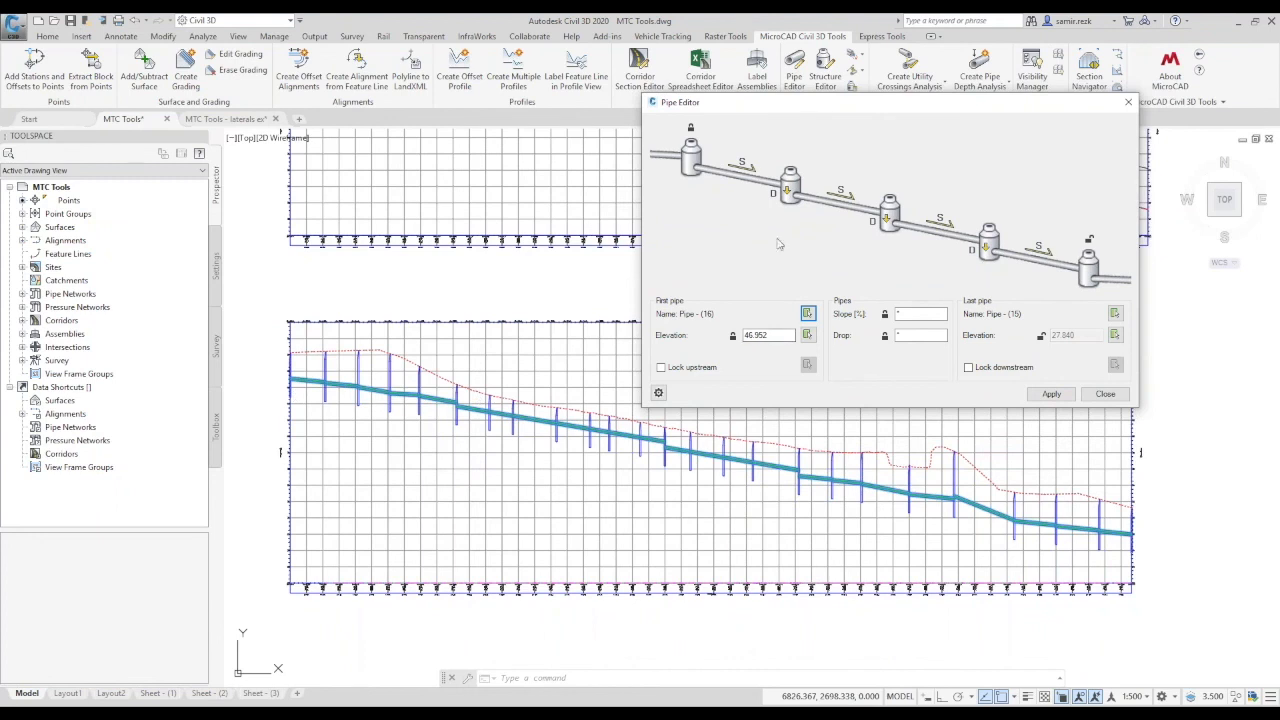
Set the pipe run's first pipe elevation to 45, the slope of the pipes to 1.5% and the drop to 0.1.
{"action": "left_click_drag", "start_coordinate": [823, 110], "coordinate": [792, 111]}
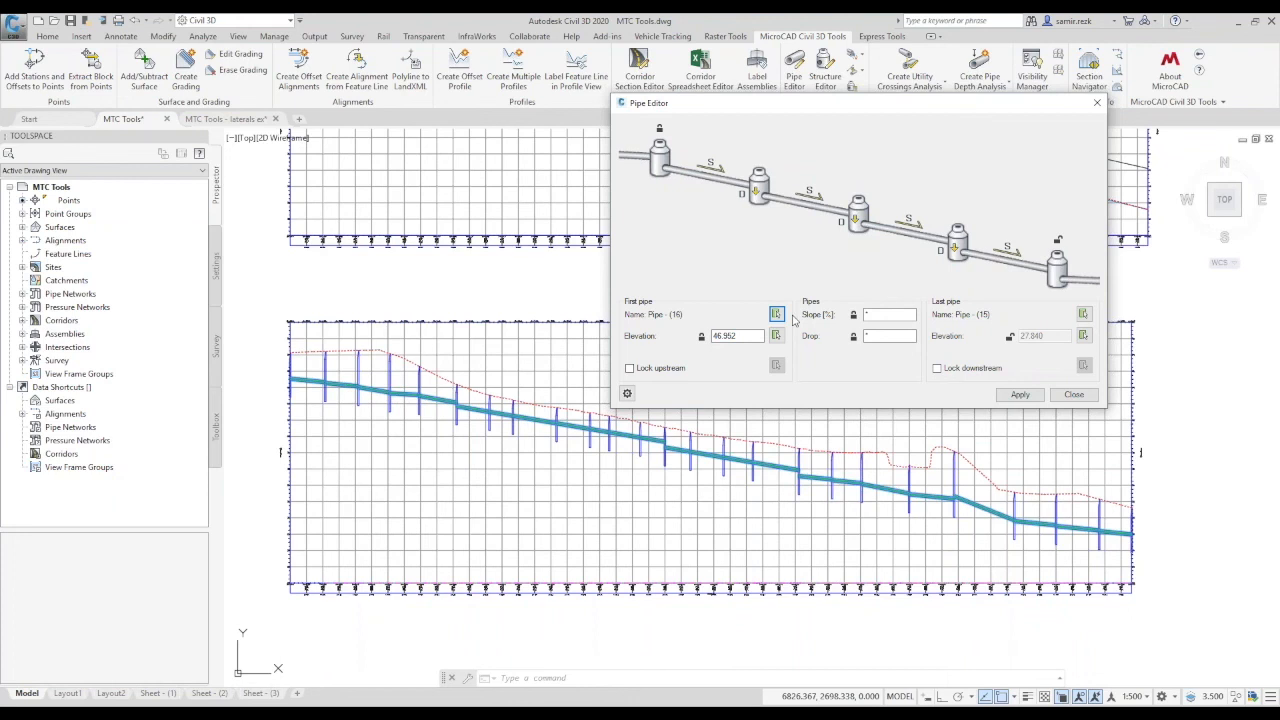
{"action": "double_click", "coordinate": [717, 336]}
{"action": "type", "text": "45"}
{"action": "left_click", "coordinate": [884, 314]}
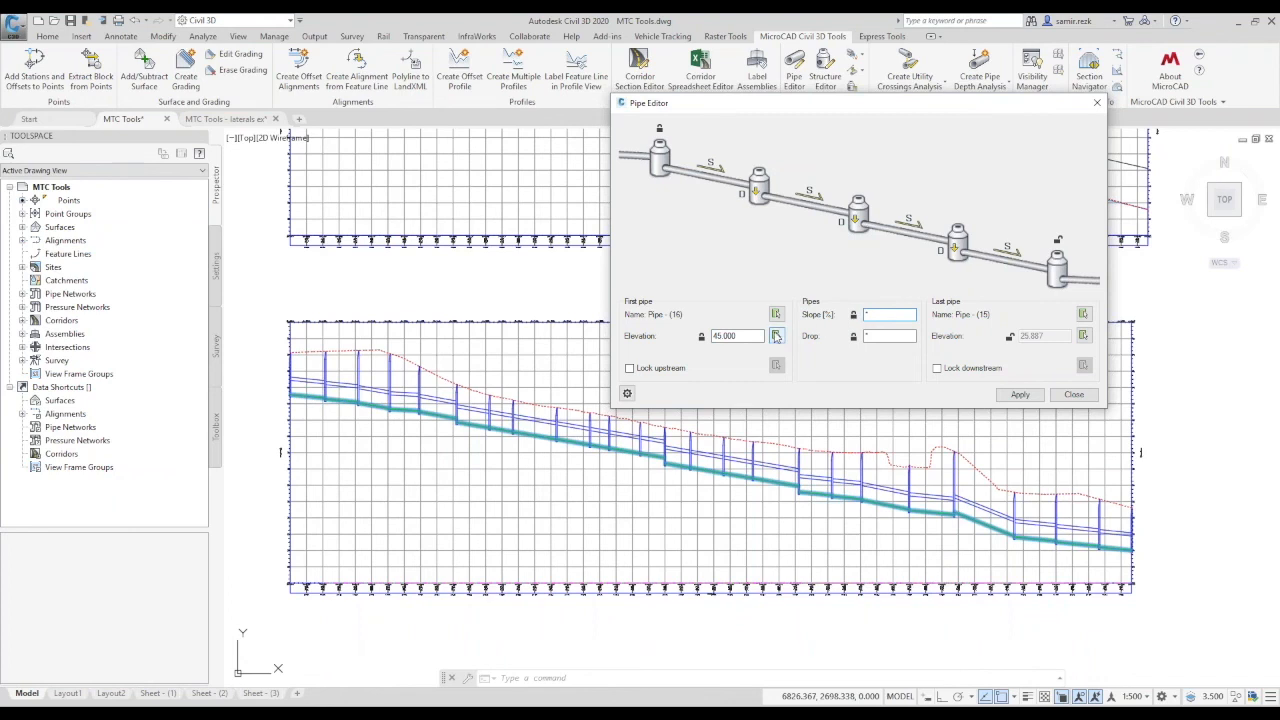
{"action": "type", "text": "1.5"}
{"action": "left_click", "coordinate": [892, 336]}
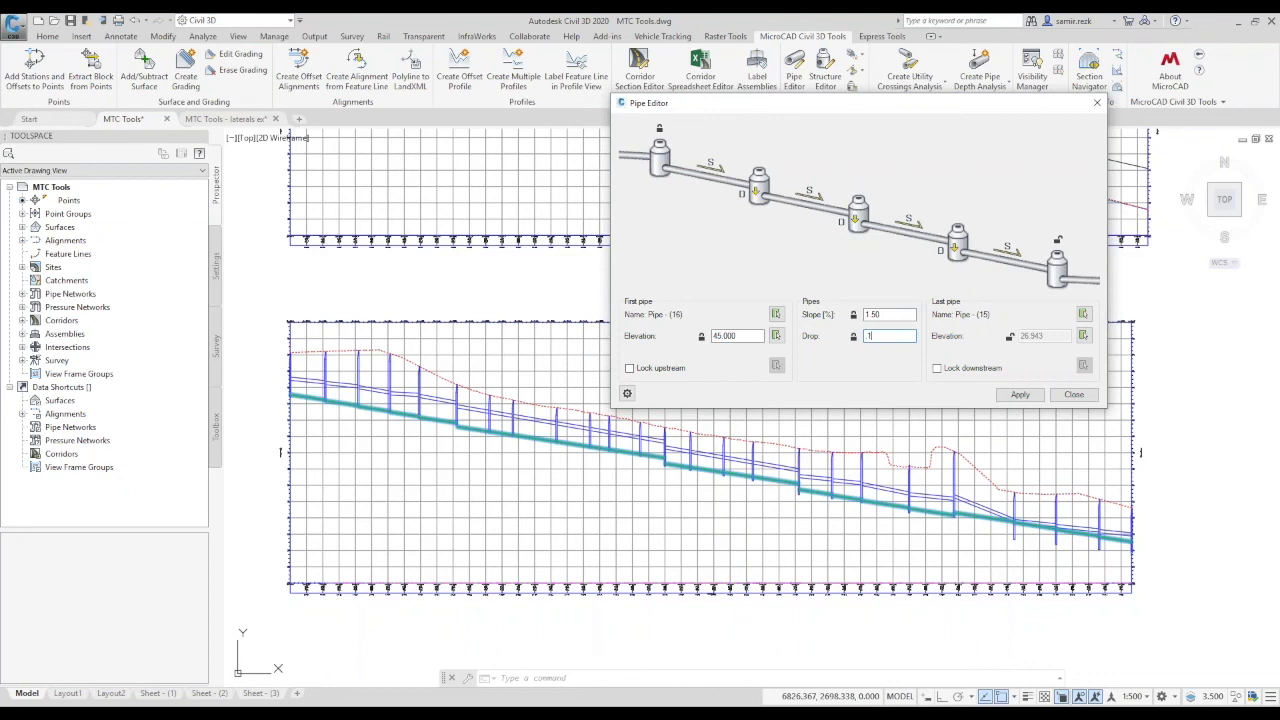
{"action": "left_click", "coordinate": [901, 318]}
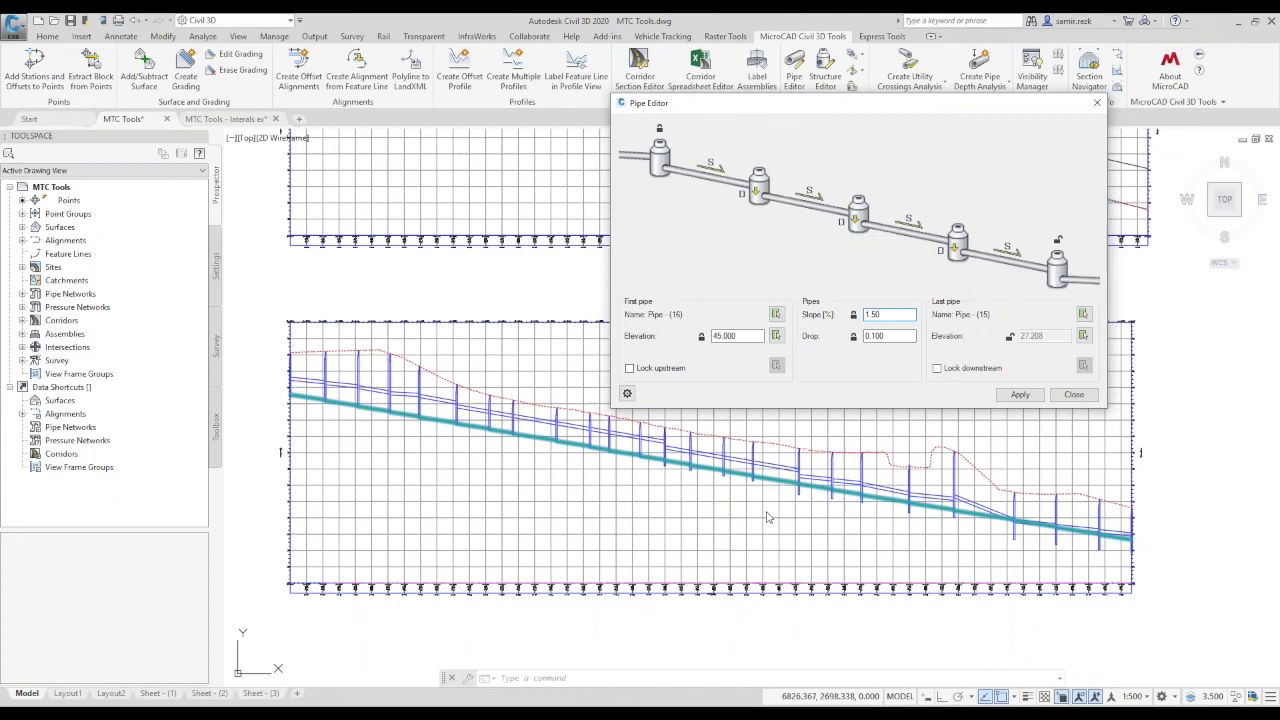
Keep the pipes aligned by Invert with sump updating enabled, apply the edits to the pipe run and close the Pipe Editor.
{"action": "left_click", "coordinate": [627, 394]}
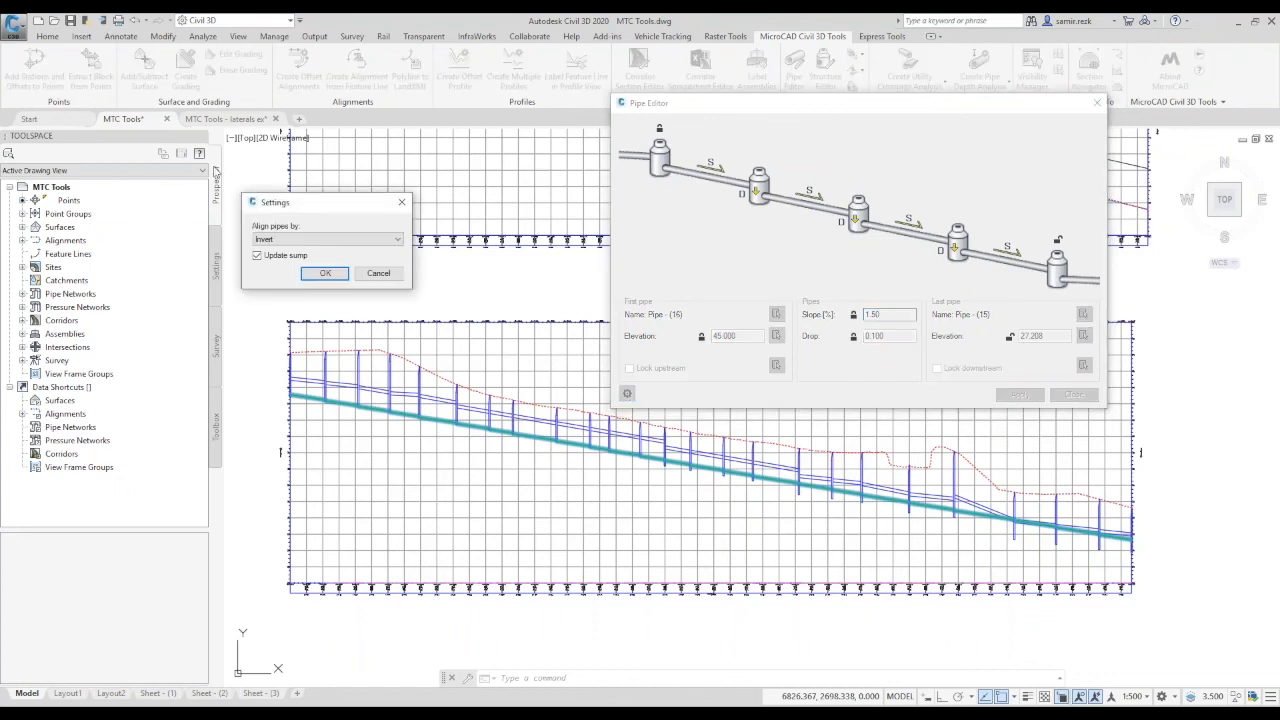
{"action": "left_click_drag", "start_coordinate": [307, 205], "coordinate": [379, 186]}
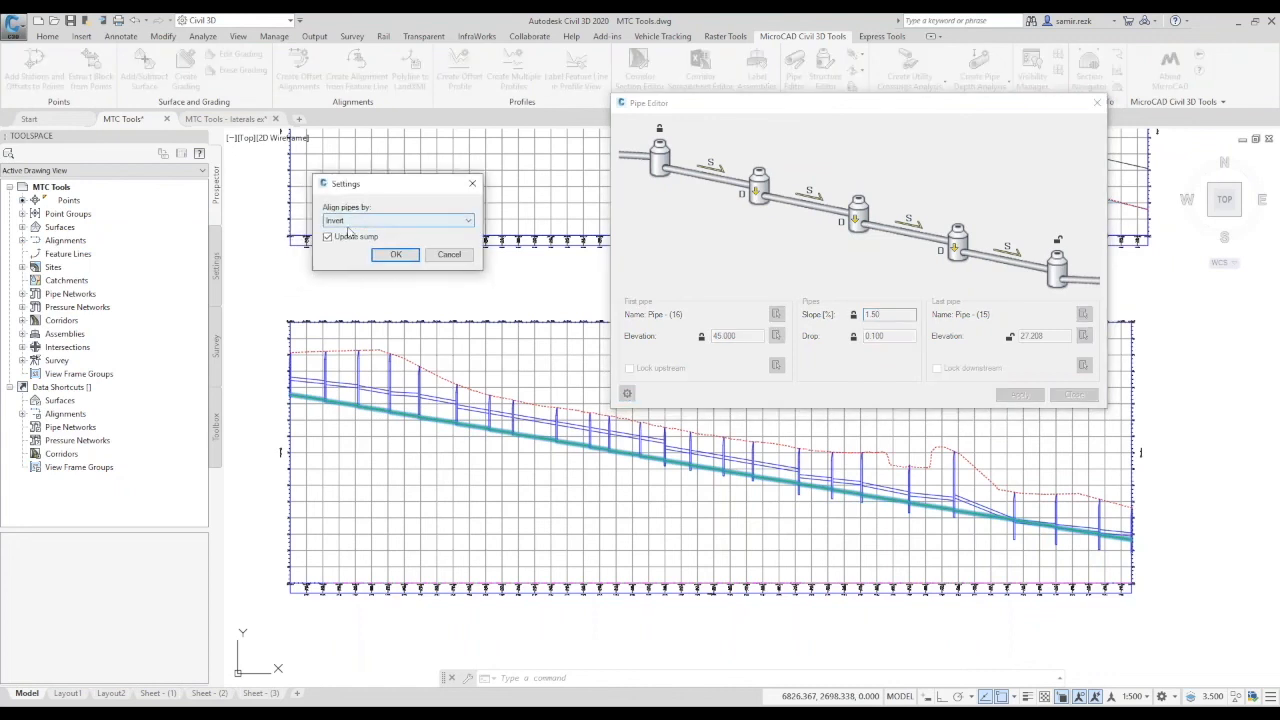
{"action": "left_click", "coordinate": [393, 220]}
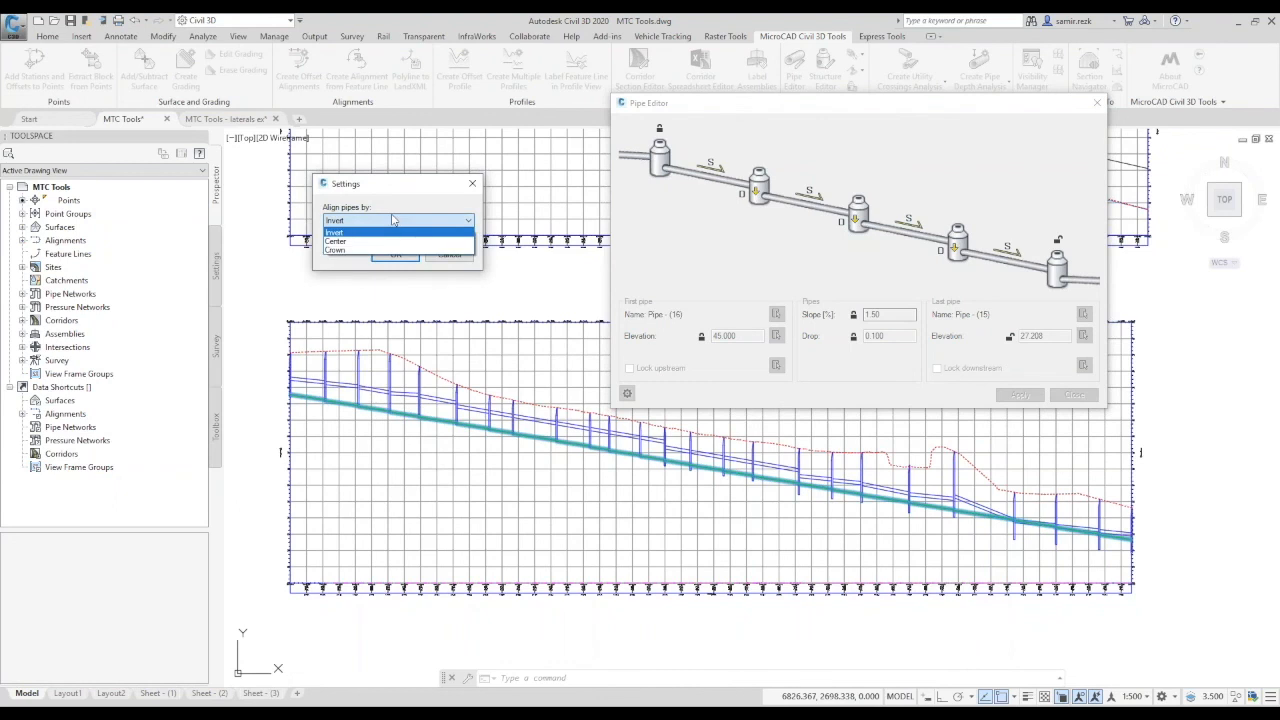
{"action": "left_click", "coordinate": [460, 218]}
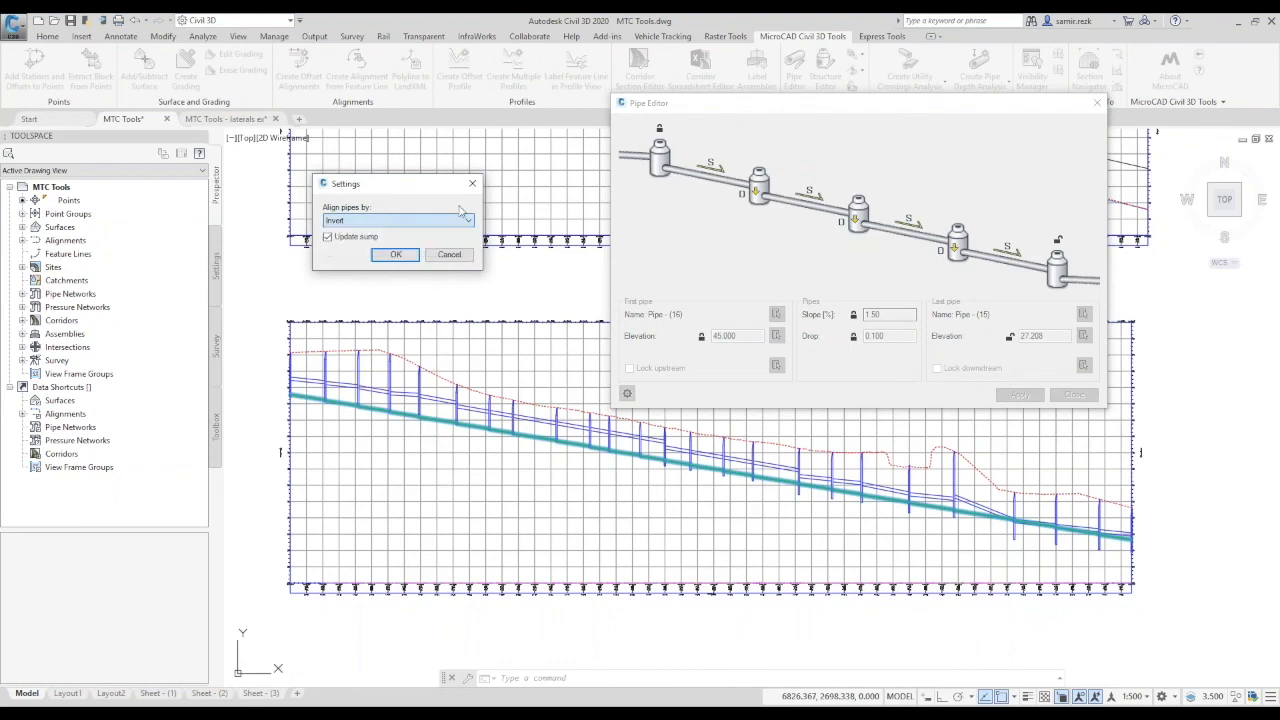
{"action": "left_click", "coordinate": [403, 258]}
{"action": "left_click", "coordinate": [1021, 397]}
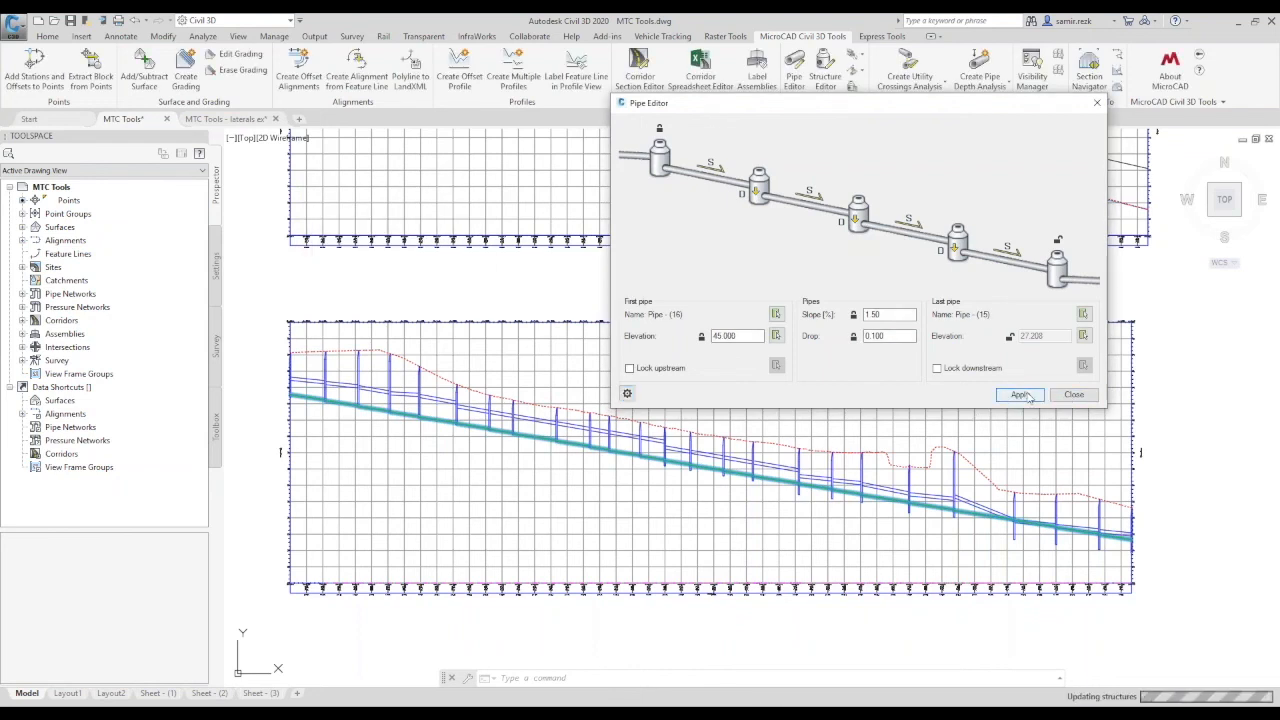
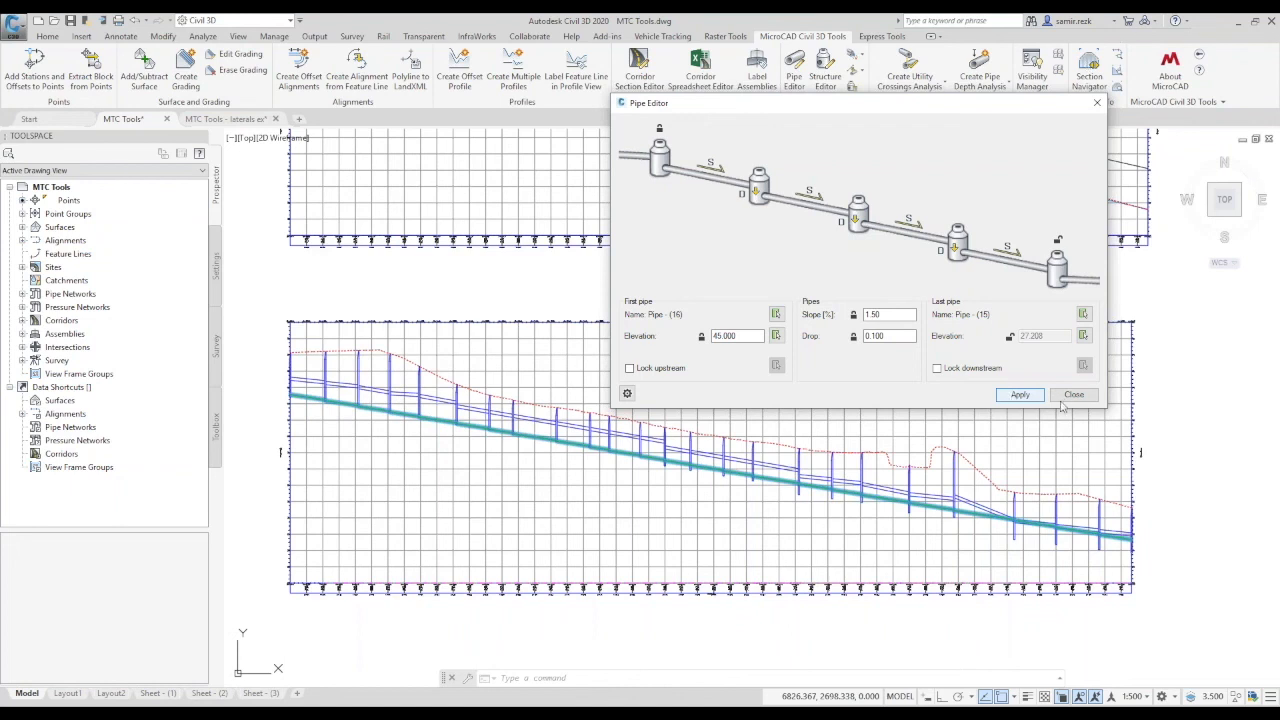
{"action": "mouse_move", "coordinate": [376, 712]}
{"action": "key", "text": "Escape"}
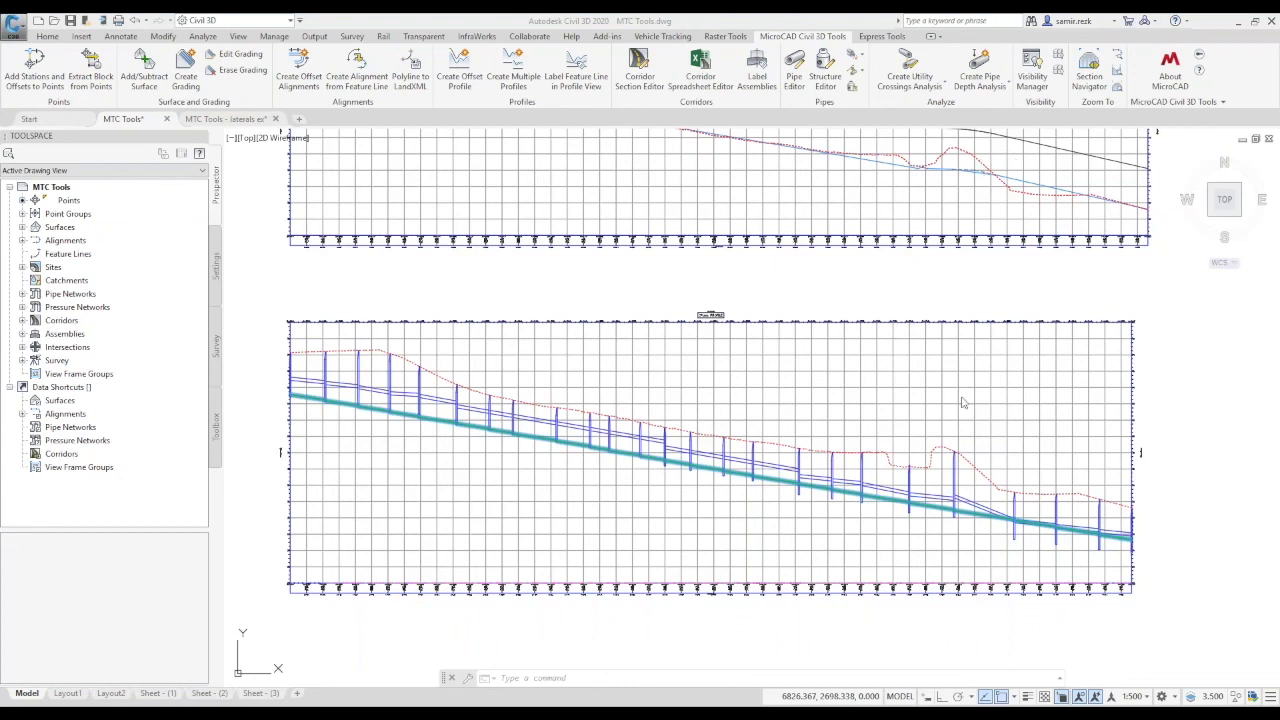
{"action": "key", "text": "ctrl+q"}
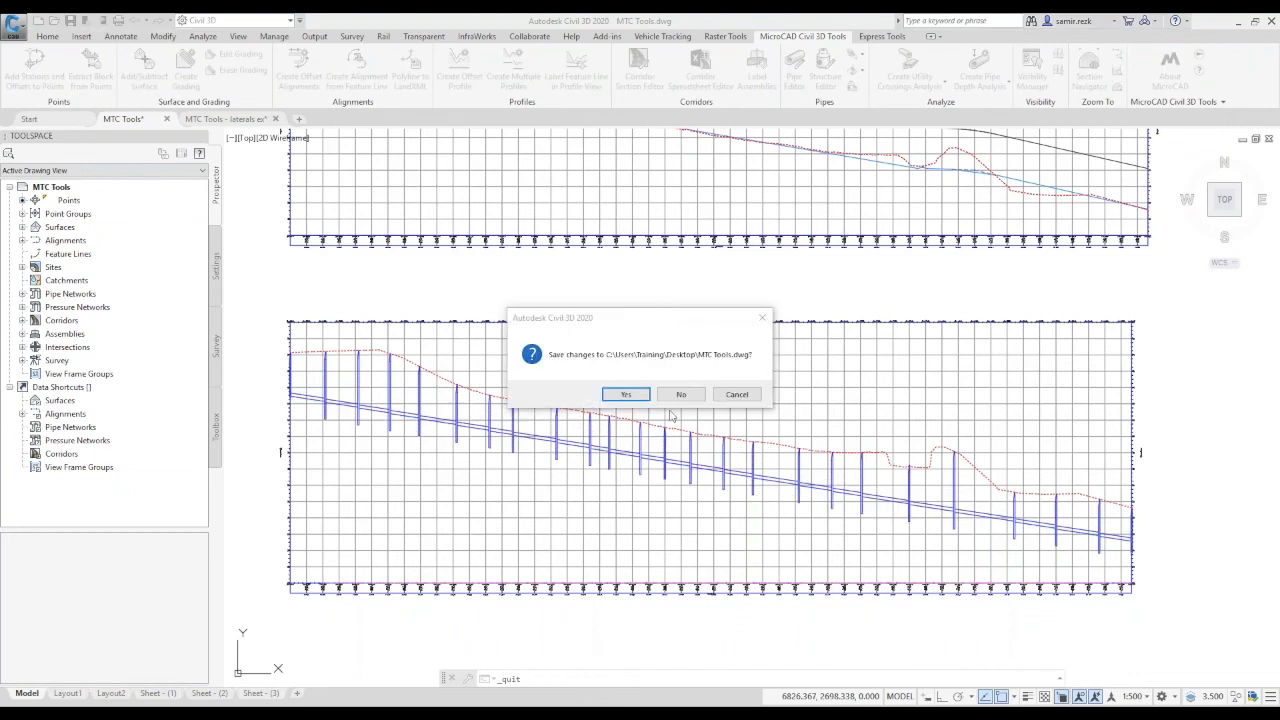
{"action": "left_click", "coordinate": [737, 395]}
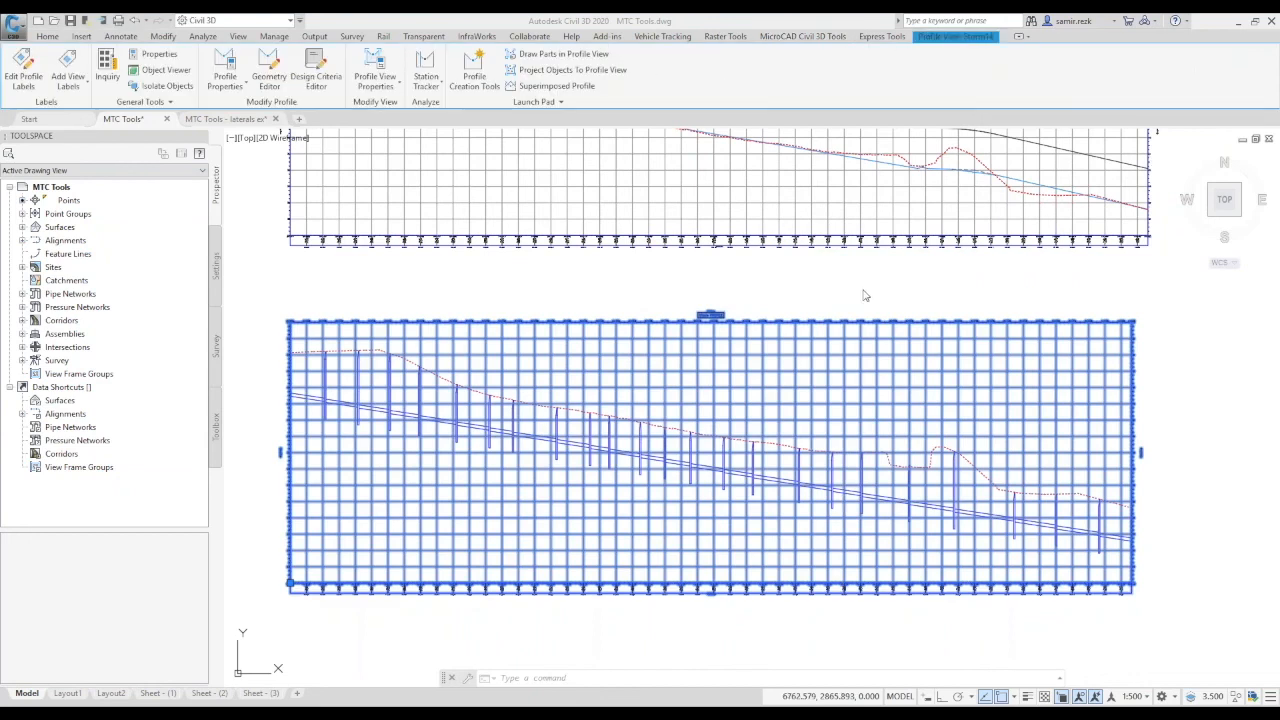
{"action": "key", "text": "Escape"}
Select the parts for Swap Multiple Parts in plan, from the structure just past station 5+60 to the one just before station 3+40.
{"action": "mouse_move", "coordinate": [821, 419]}
{"action": "middle_mouse_down"}
{"action": "mouse_move", "coordinate": [668, 423]}
{"action": "mouse_move", "coordinate": [740, 416]}
{"action": "middle_mouse_up"}
{"action": "scroll", "coordinate": [749, 405], "scroll_direction": "down", "scroll_amount": 4}
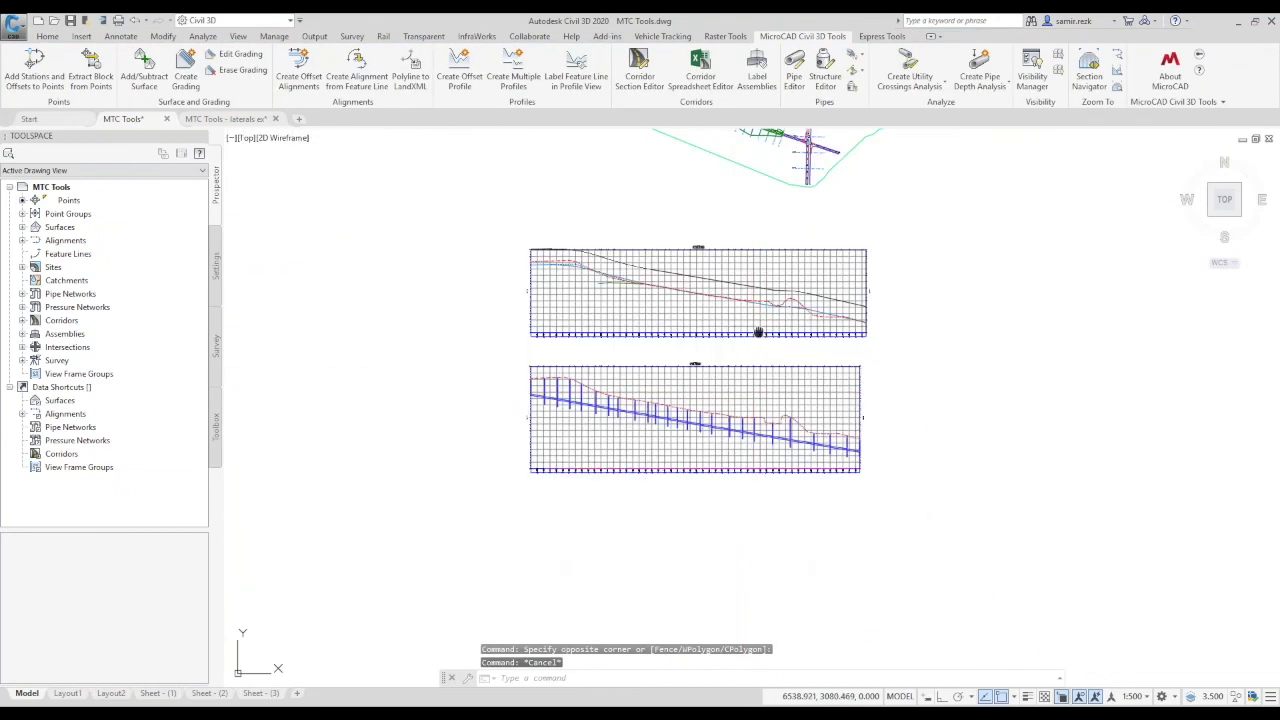
{"action": "middle_click_drag", "start_coordinate": [755, 208], "coordinate": [731, 437]}
{"action": "scroll", "coordinate": [682, 308], "scroll_direction": "up", "scroll_amount": 6}
{"action": "mouse_move", "coordinate": [665, 262]}
{"action": "middle_mouse_down"}
{"action": "mouse_move", "coordinate": [745, 410]}
{"action": "mouse_move", "coordinate": [749, 397]}
{"action": "mouse_move", "coordinate": [591, 339]}
{"action": "middle_mouse_up"}
{"action": "scroll", "coordinate": [749, 397], "scroll_direction": "up", "scroll_amount": 5}
{"action": "scroll", "coordinate": [628, 386], "scroll_direction": "down", "scroll_amount": 4}
{"action": "middle_click_drag", "start_coordinate": [666, 474], "coordinate": [506, 400]}
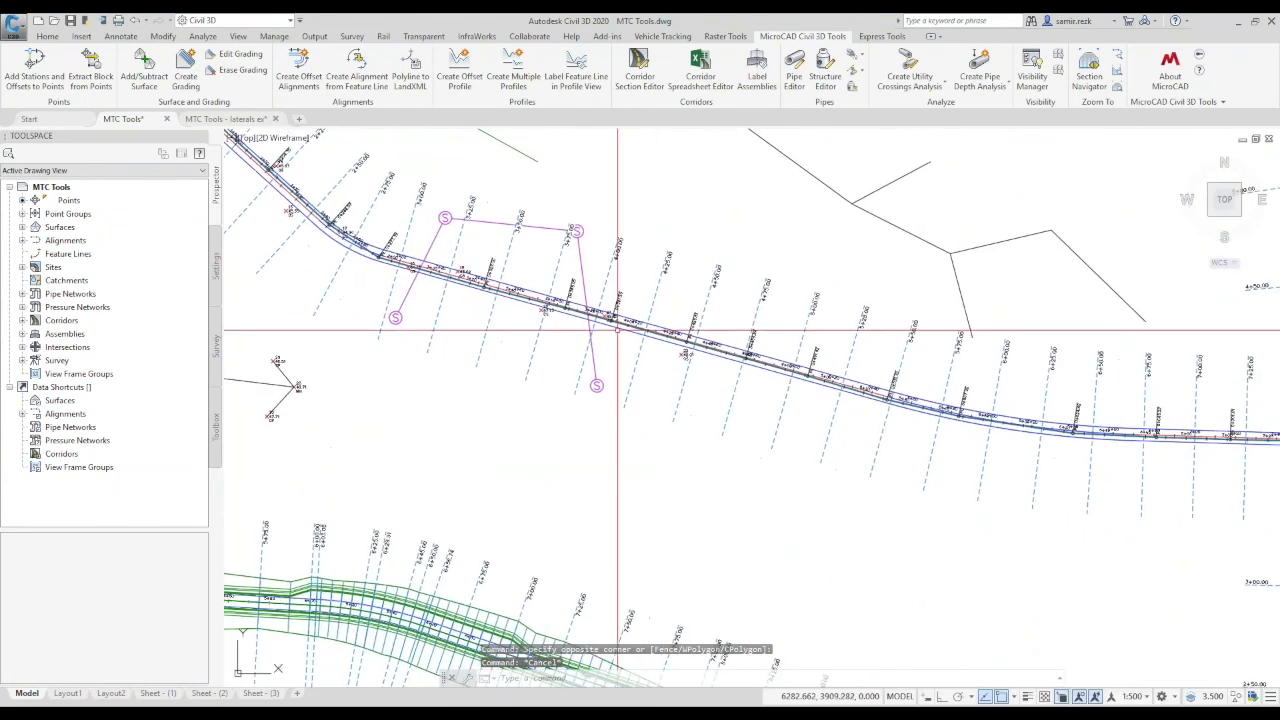
{"action": "left_click", "coordinate": [866, 61]}
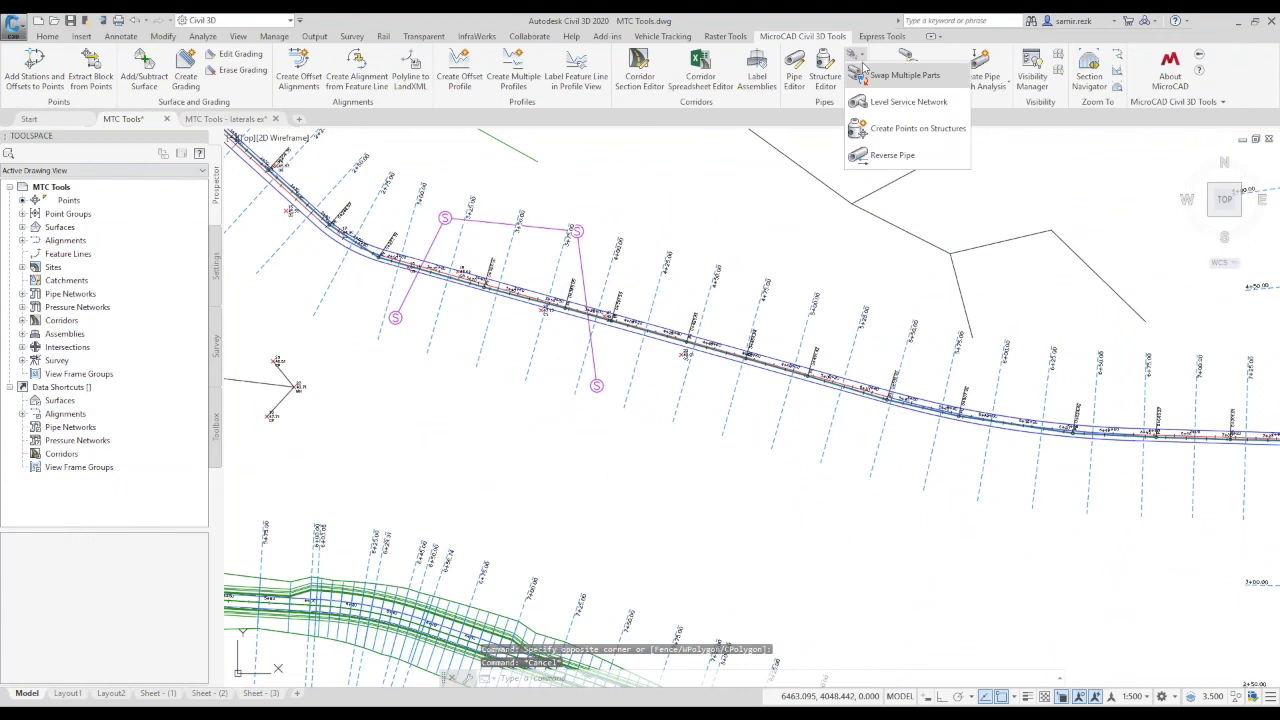
{"action": "left_click", "coordinate": [912, 82]}
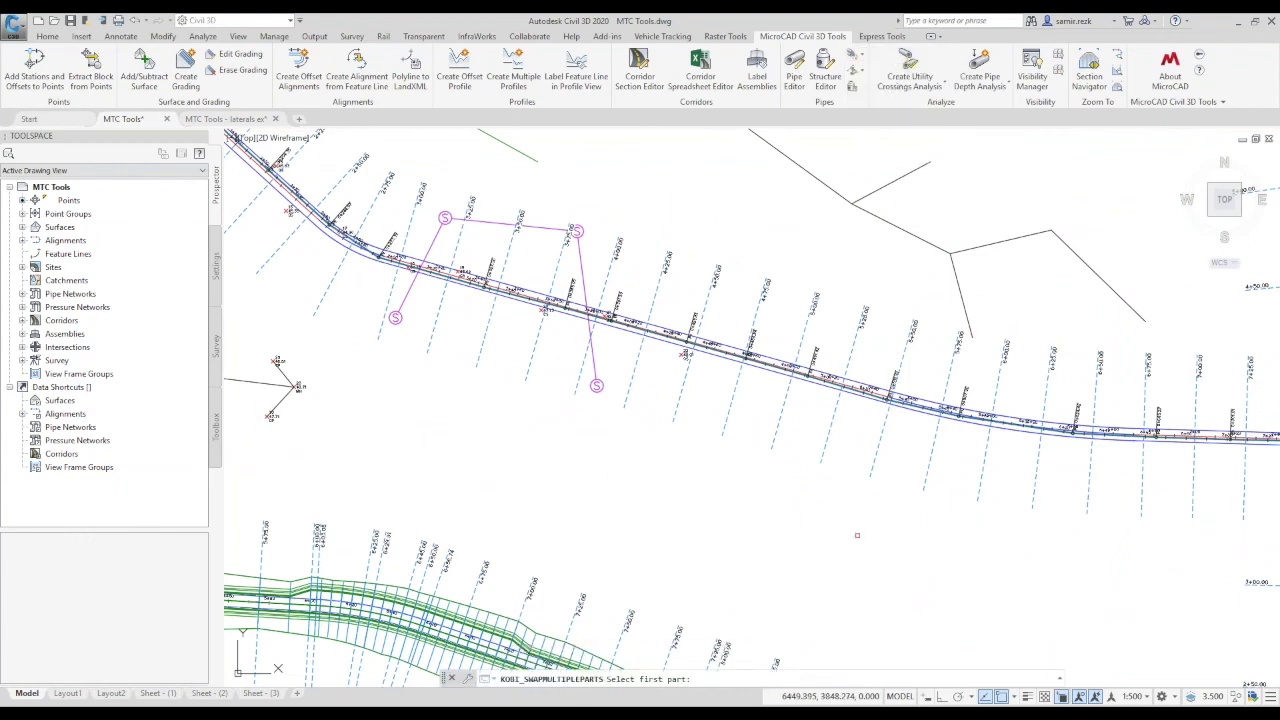
{"action": "middle_click_drag", "start_coordinate": [830, 419], "coordinate": [677, 371]}
{"action": "scroll", "coordinate": [727, 350], "scroll_direction": "up", "scroll_amount": 10}
{"action": "scroll", "coordinate": [764, 380], "scroll_direction": "down", "scroll_amount": 2}
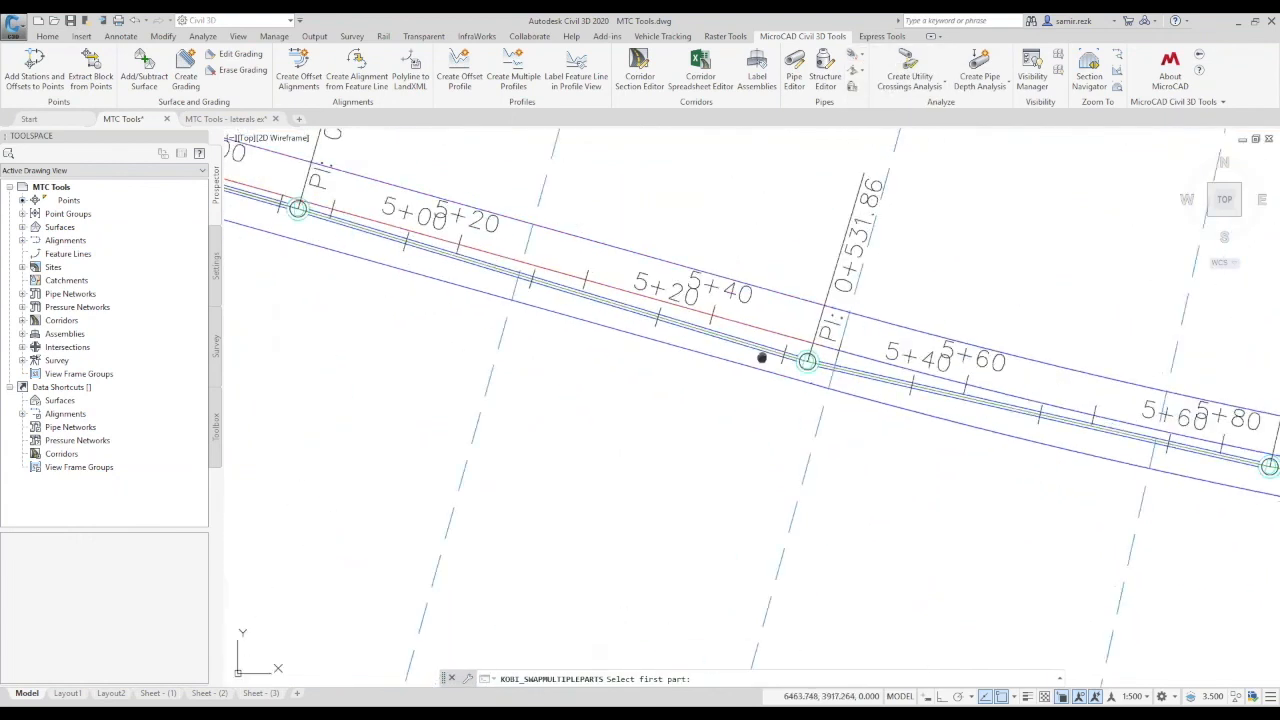
{"action": "middle_click_drag", "start_coordinate": [762, 357], "coordinate": [401, 308]}
{"action": "scroll", "coordinate": [401, 308], "scroll_direction": "down", "scroll_amount": 2}
{"action": "middle_click_drag", "start_coordinate": [692, 384], "coordinate": [566, 361]}
{"action": "scroll", "coordinate": [586, 360], "scroll_direction": "up", "scroll_amount": 8}
{"action": "left_click", "coordinate": [605, 355]}
{"action": "scroll", "coordinate": [596, 384], "scroll_direction": "down", "scroll_amount": 2}
{"action": "scroll", "coordinate": [508, 390], "scroll_direction": "down", "scroll_amount": 10}
{"action": "middle_click_drag", "start_coordinate": [446, 403], "coordinate": [885, 528]}
{"action": "middle_click_drag", "start_coordinate": [469, 459], "coordinate": [767, 514]}
{"action": "scroll", "coordinate": [490, 378], "scroll_direction": "up", "scroll_amount": 8}
{"action": "left_click", "coordinate": [424, 336]}
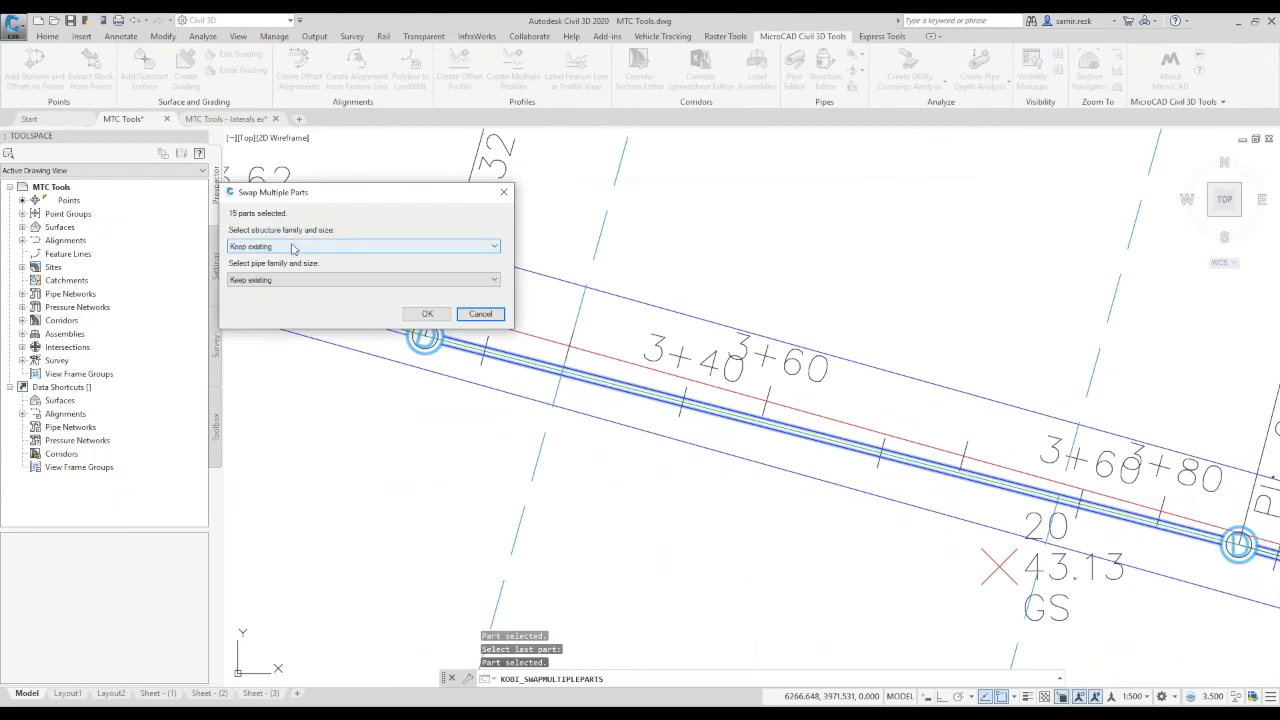
Swap the selected structures to Eccentric Structure 2,300 dia 530 frame 900 cone, keeping the existing pipe family and size.
{"action": "left_click", "coordinate": [250, 247]}
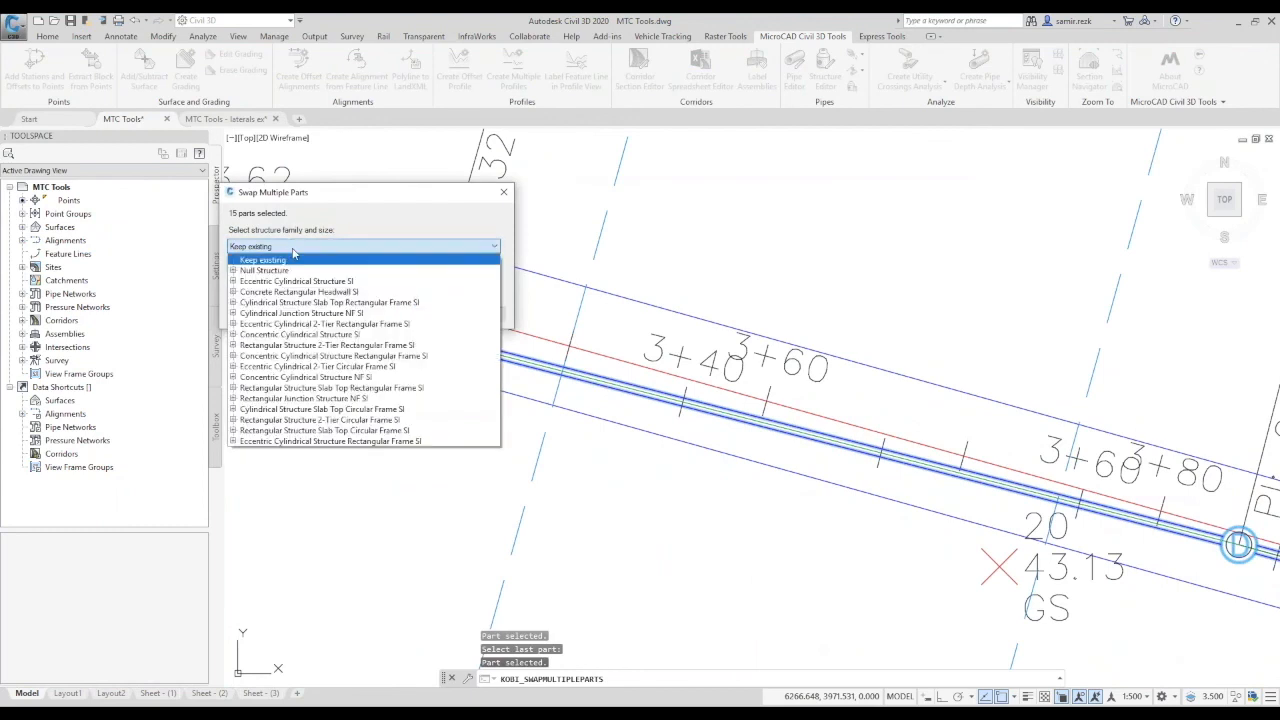
{"action": "left_click", "coordinate": [252, 281]}
{"action": "left_click", "coordinate": [258, 247]}
{"action": "left_click", "coordinate": [233, 281]}
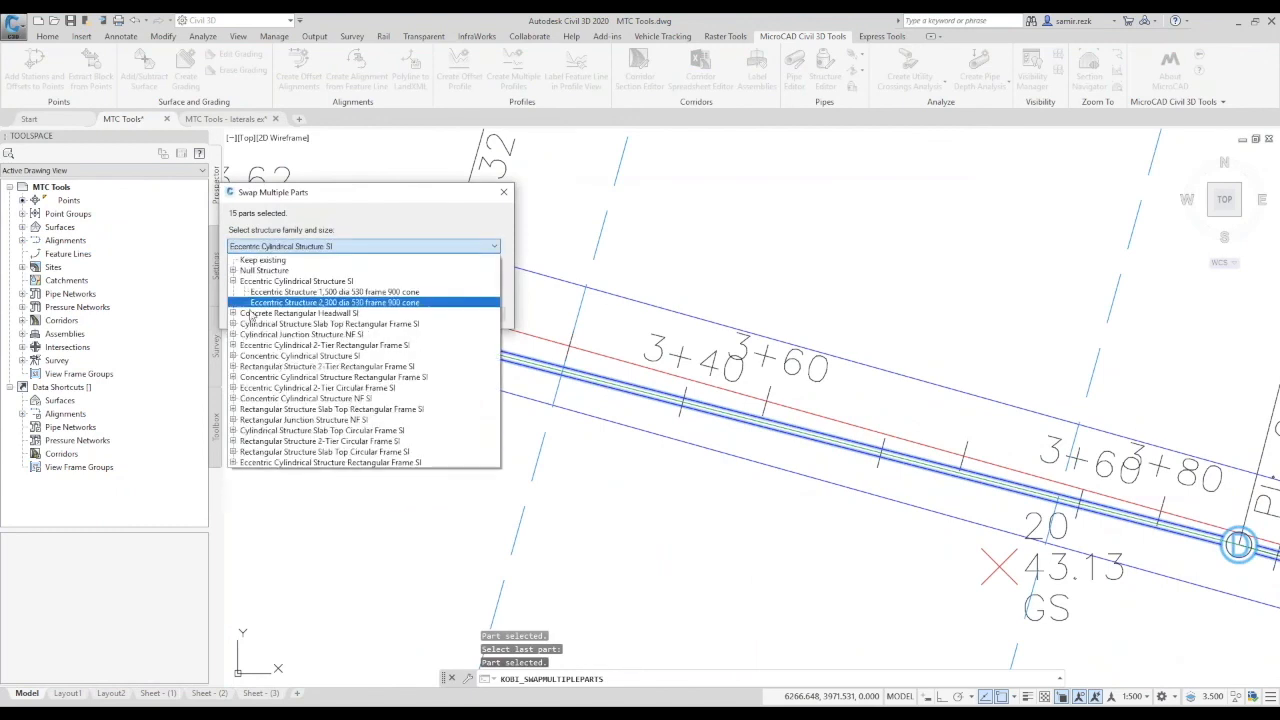
{"action": "left_click", "coordinate": [270, 303]}
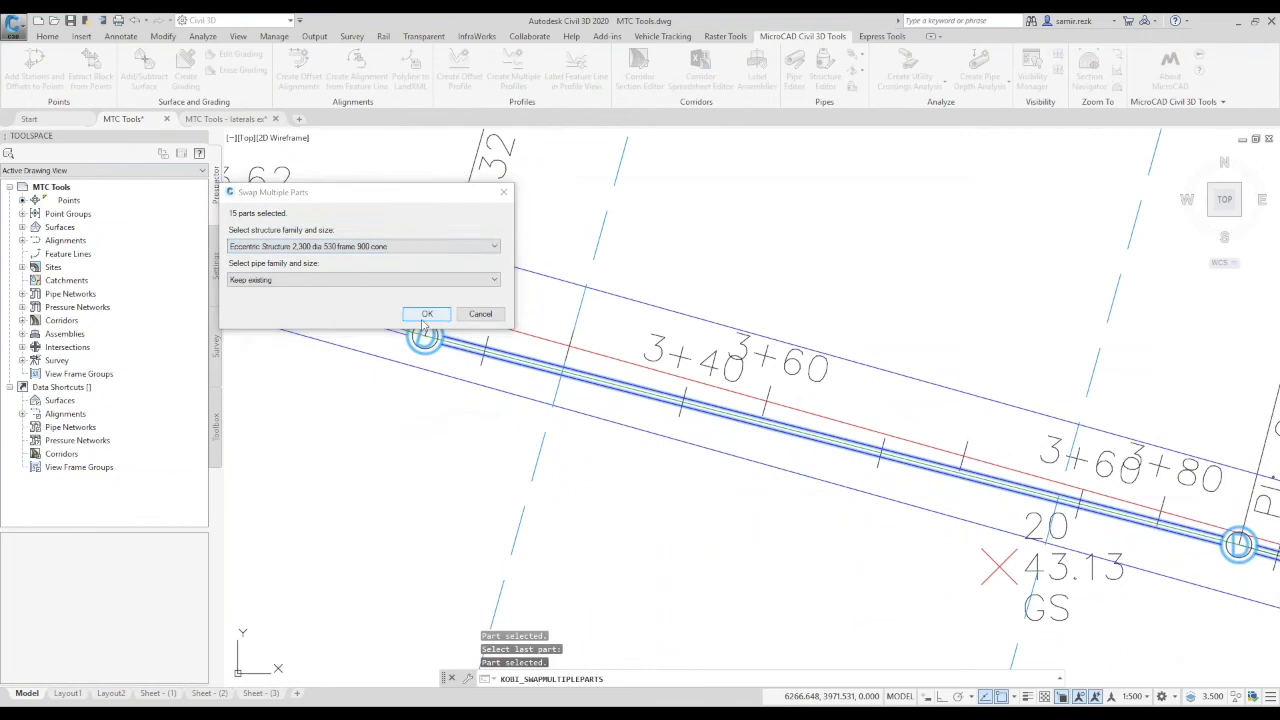
{"action": "left_click", "coordinate": [427, 314]}
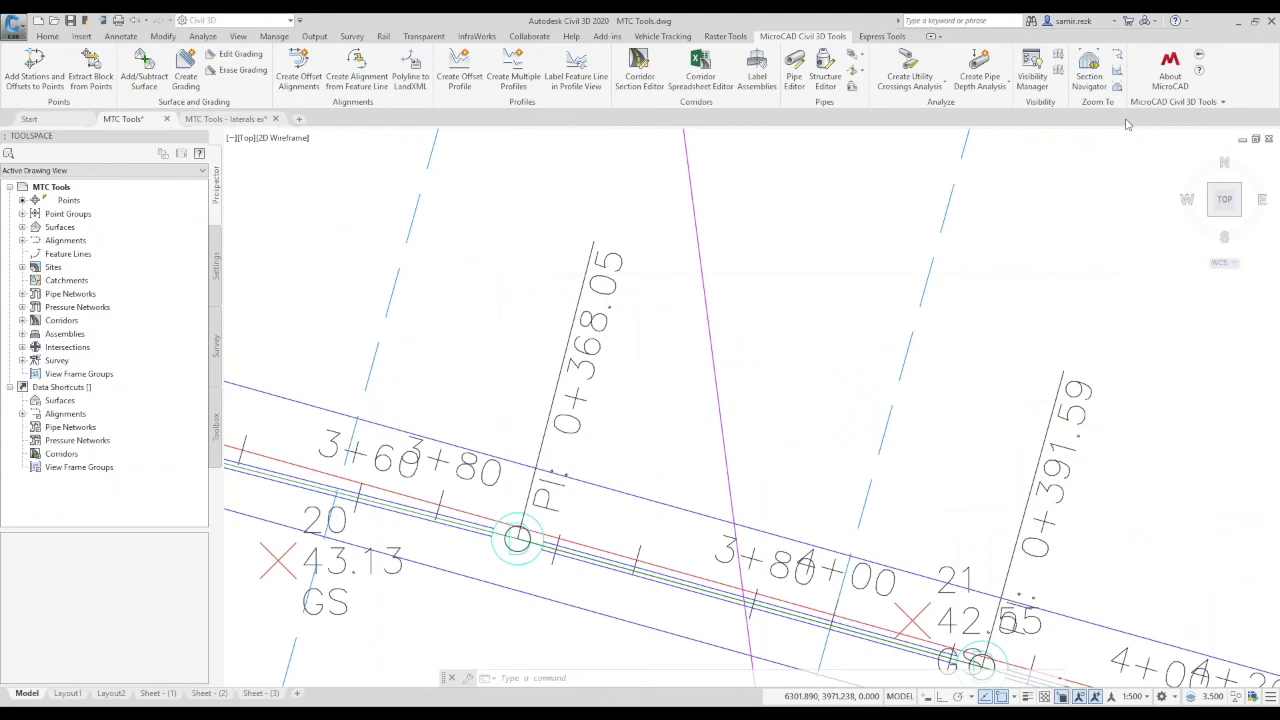
Examine the swapped structures along the road in plan, between about stations 3+60 and 4+80.
{"action": "left_click", "coordinate": [653, 319]}
{"action": "left_click", "coordinate": [895, 611]}
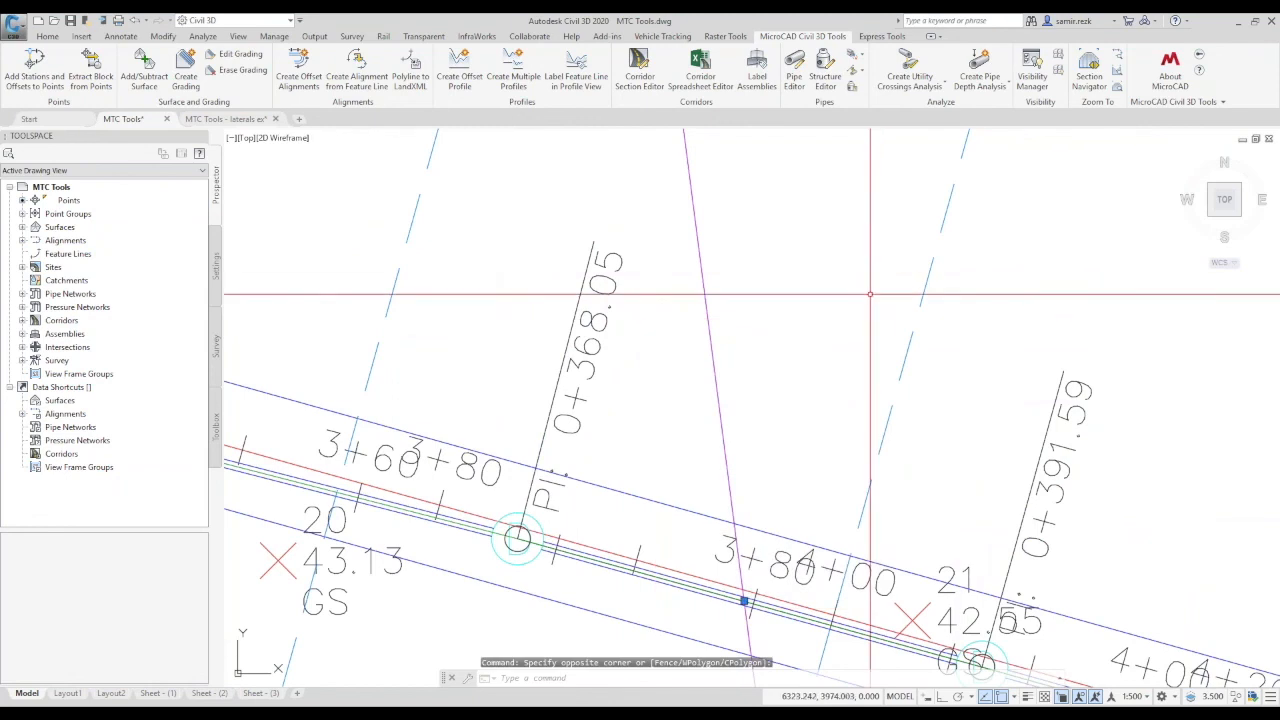
{"action": "middle_click_drag", "start_coordinate": [847, 330], "coordinate": [780, 274]}
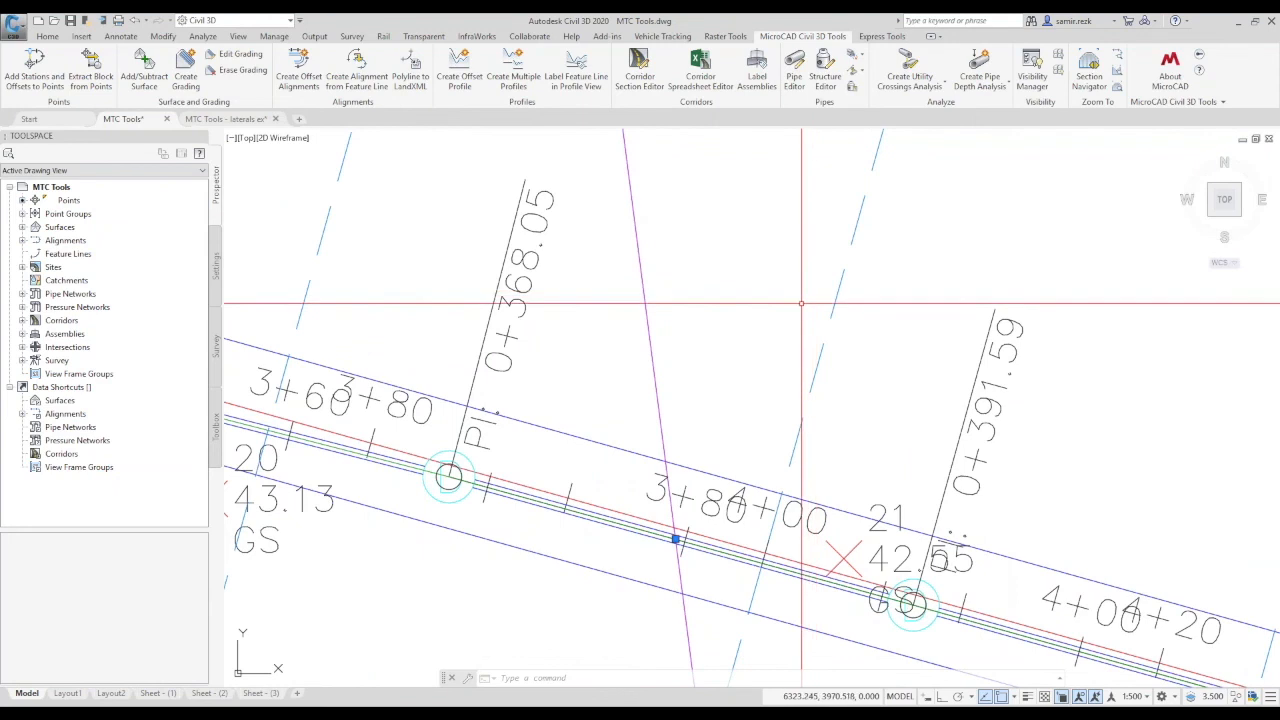
{"action": "mouse_move", "coordinate": [824, 371]}
{"action": "middle_mouse_down"}
{"action": "mouse_move", "coordinate": [719, 355]}
{"action": "mouse_move", "coordinate": [694, 323]}
{"action": "mouse_move", "coordinate": [511, 237]}
{"action": "middle_mouse_up"}
{"action": "middle_click_drag", "start_coordinate": [612, 283], "coordinate": [605, 279]}
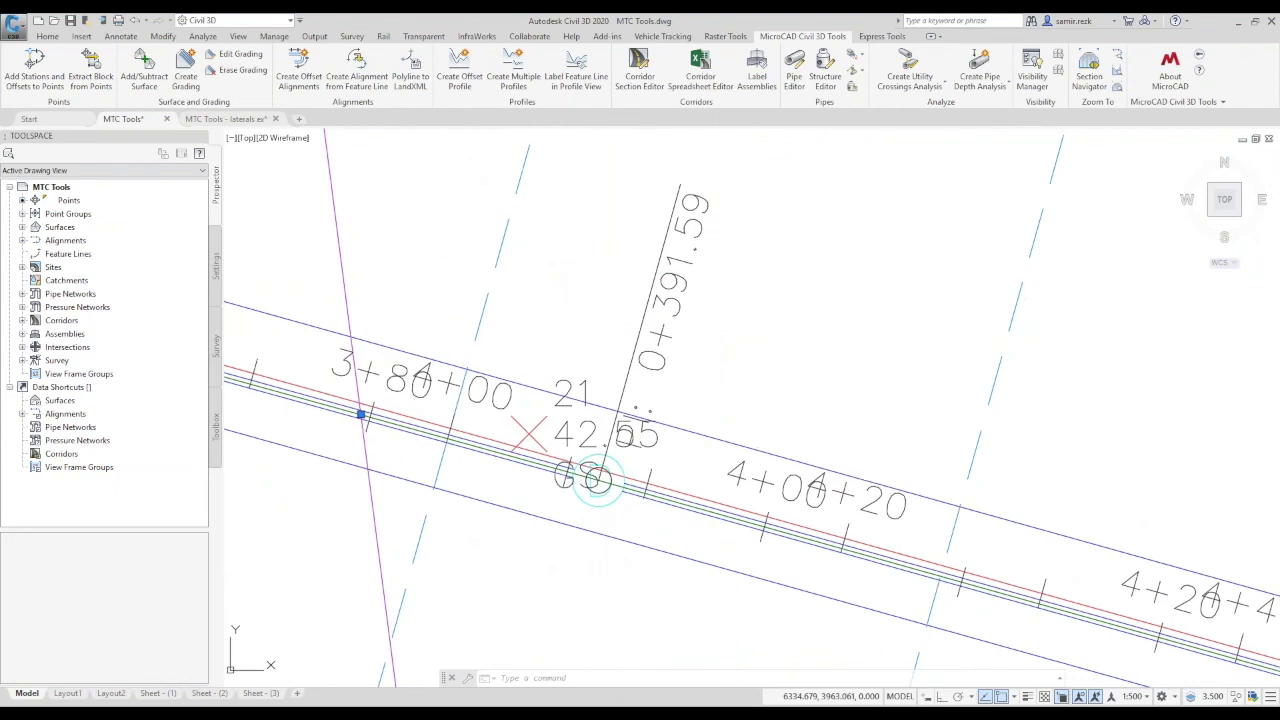
{"action": "scroll", "coordinate": [660, 362], "scroll_direction": "down", "scroll_amount": 4}
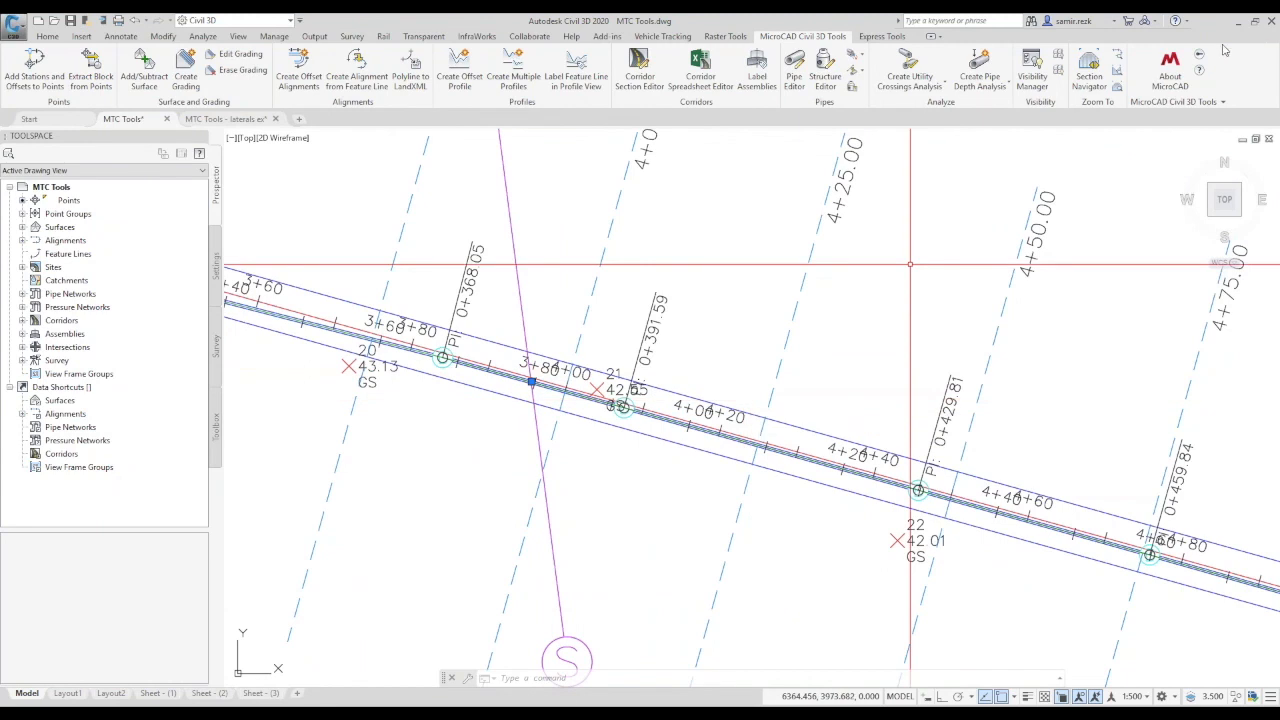
{"action": "middle_click_drag", "start_coordinate": [1051, 203], "coordinate": [977, 215]}
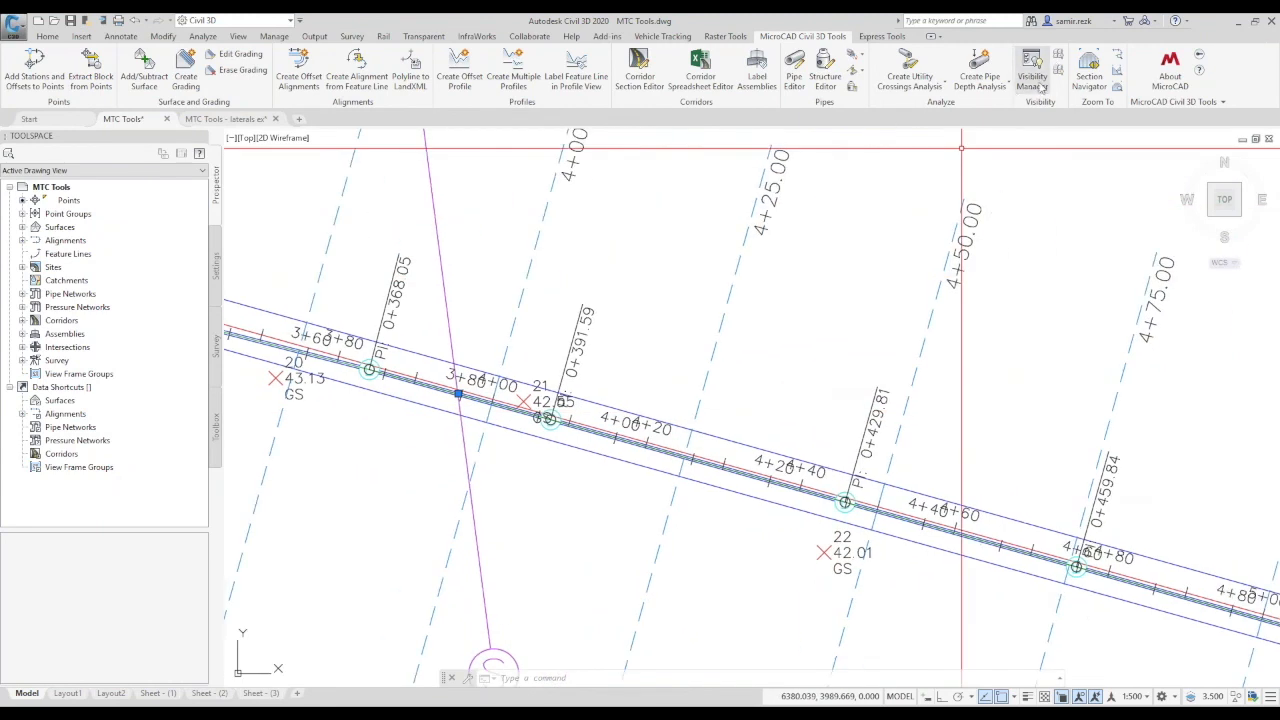
Open the Visibility Manager, enlarge it and select Corridor - (2) among the corridors.
{"action": "left_click", "coordinate": [1040, 83]}
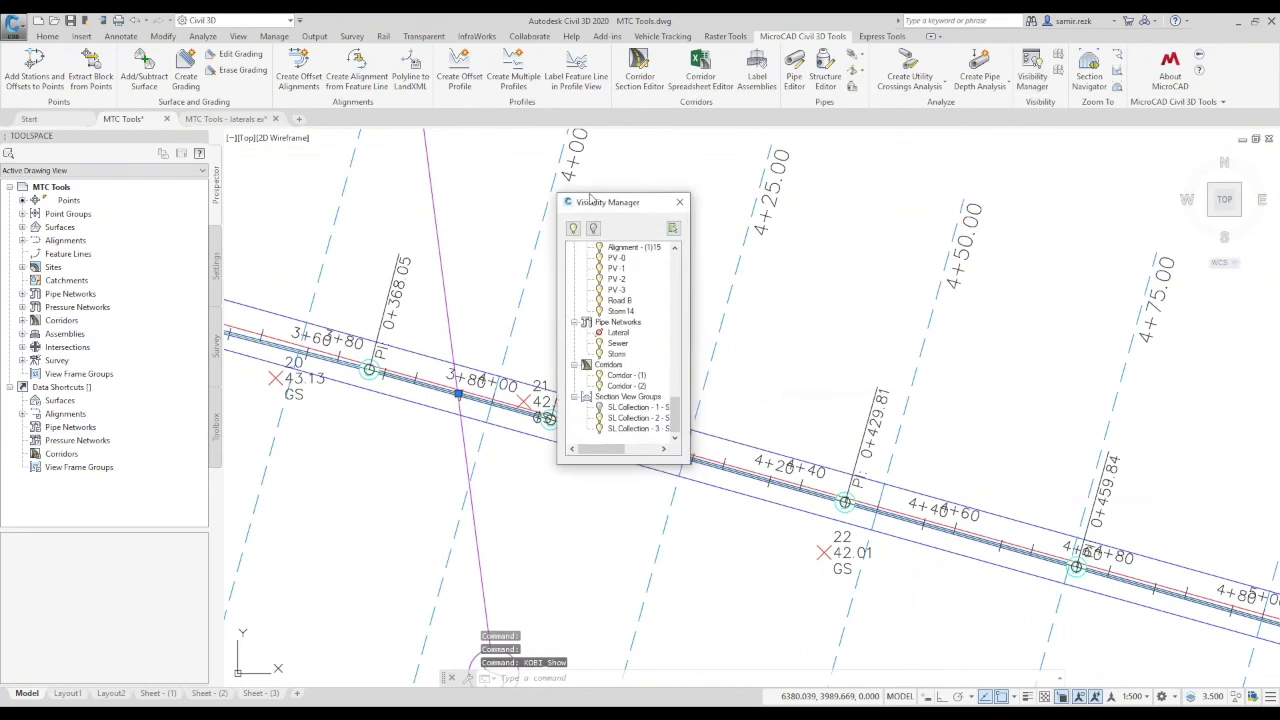
{"action": "left_click_drag", "start_coordinate": [686, 458], "coordinate": [822, 308]}
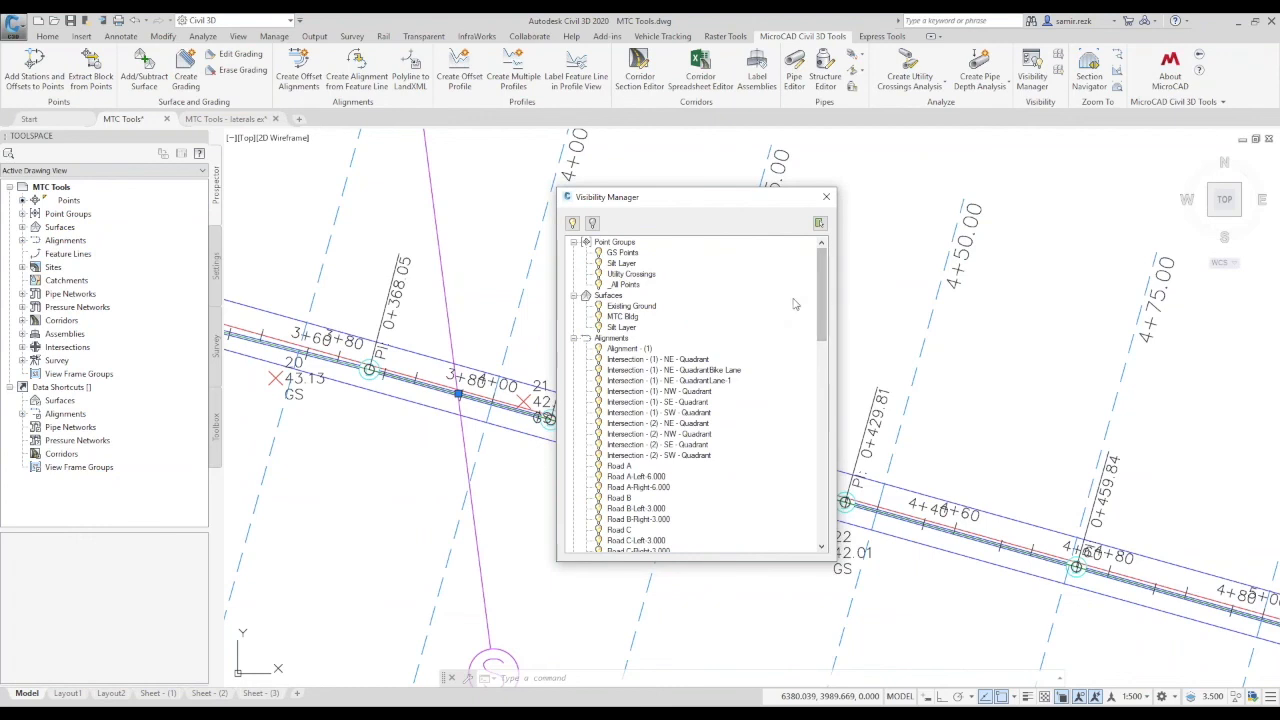
{"action": "left_click_drag", "start_coordinate": [821, 311], "coordinate": [818, 512]}
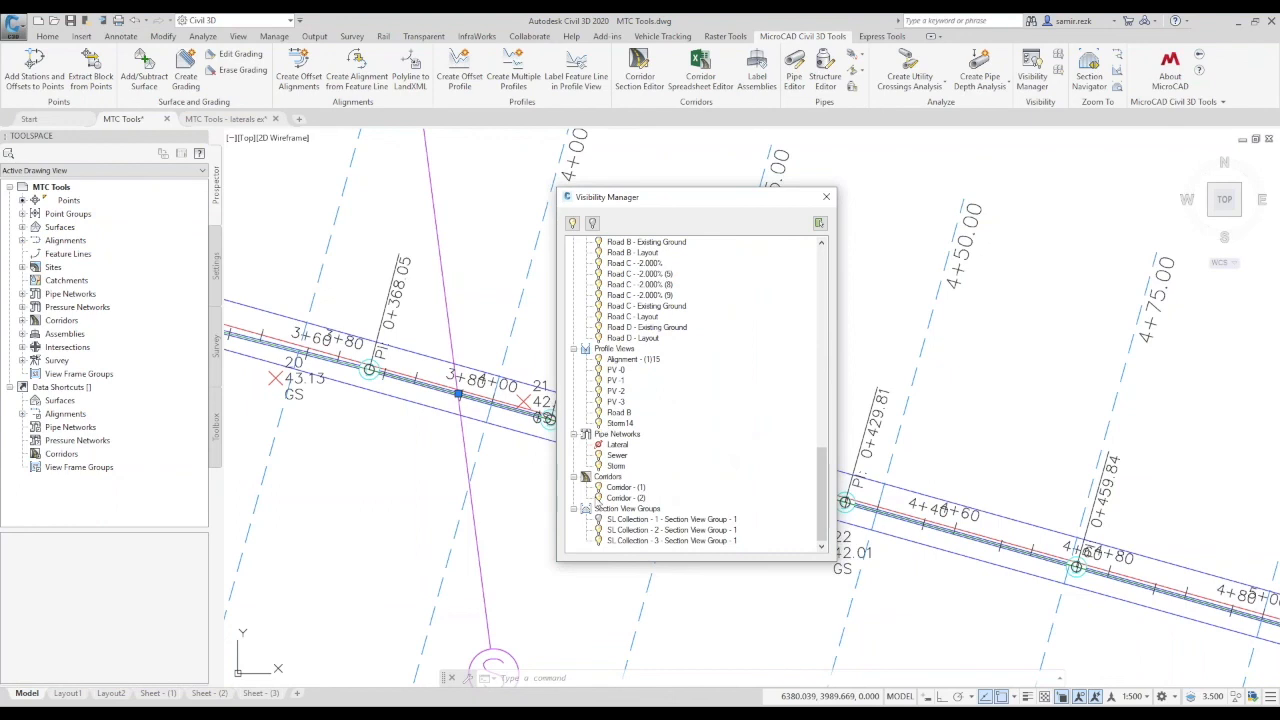
{"action": "left_click", "coordinate": [605, 496]}
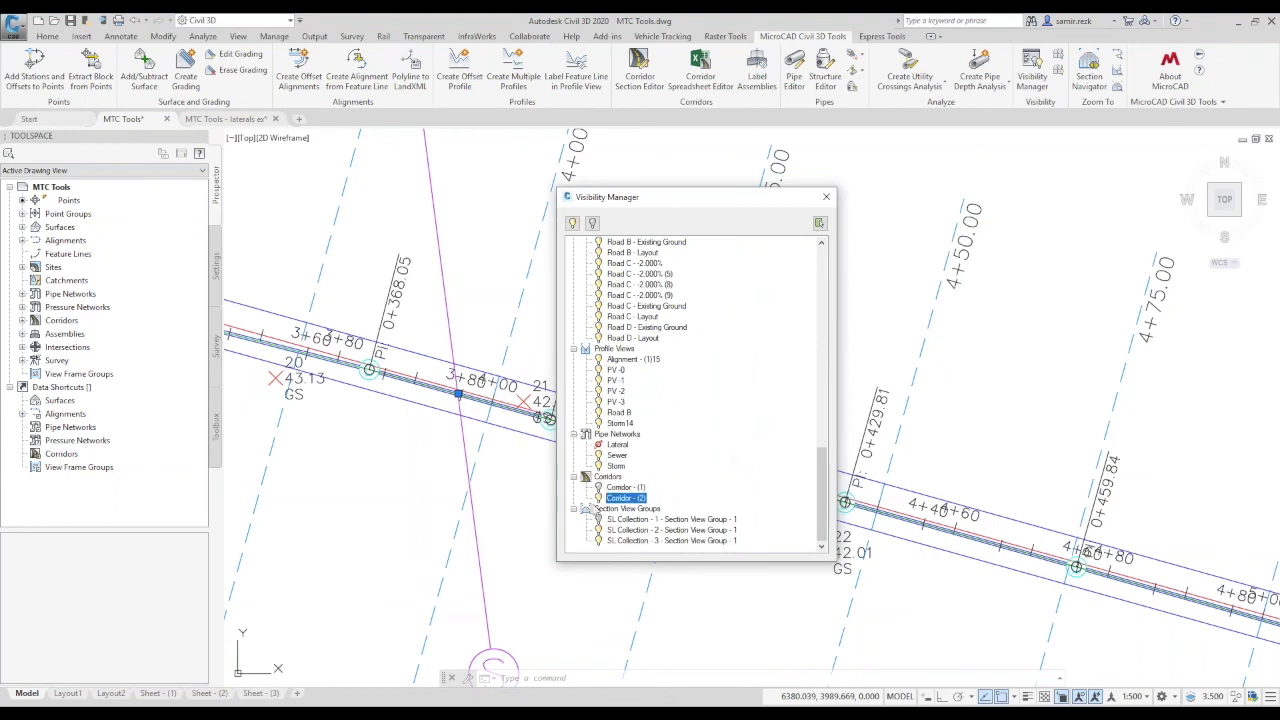